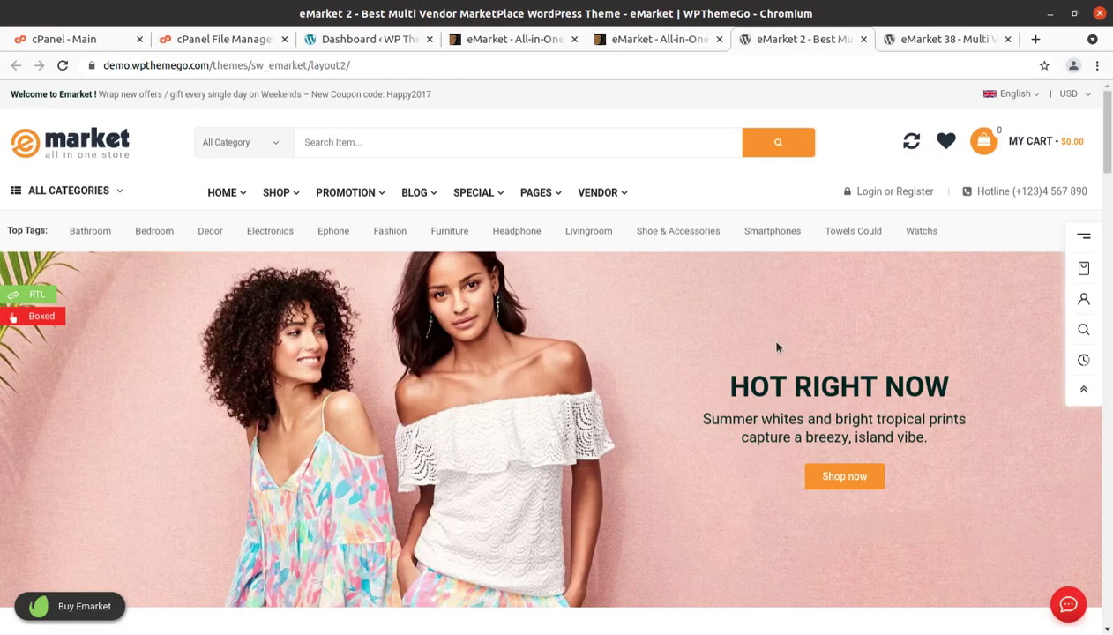
# Look through the eMarket 2 demo homepage from the hero banner past the product sections and blog posts to the footer.
pyautogui.scroll(-4, 672, 412)
pyautogui.scroll(-1, 670, 411)
pyautogui.scroll(-5, 670, 412)
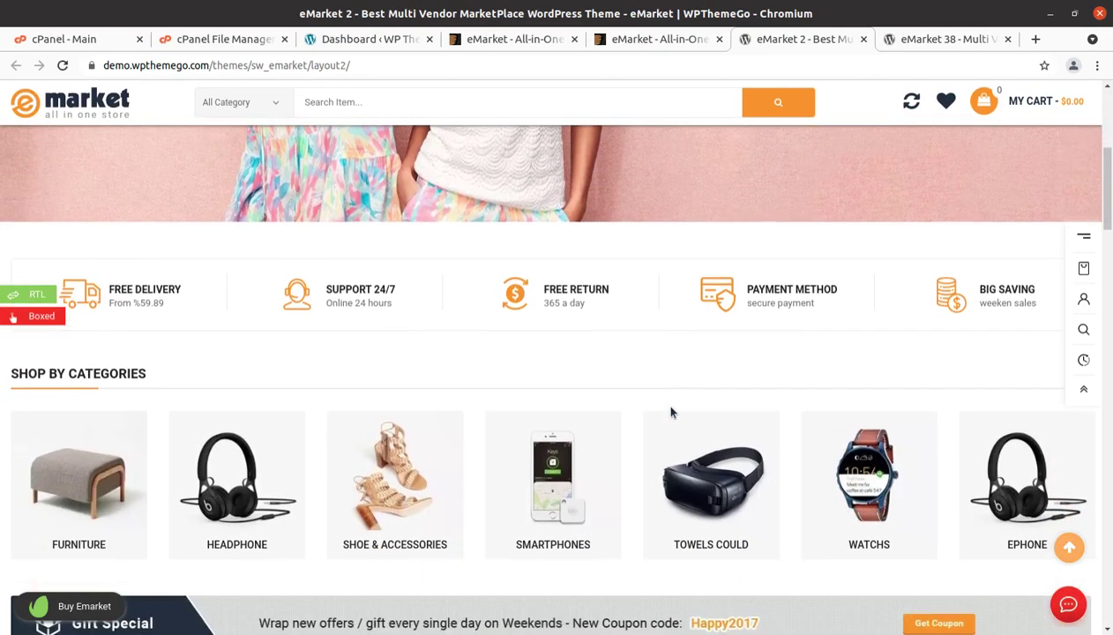
pyautogui.scroll(-3, 670, 411)
pyautogui.scroll(-2, 672, 411)
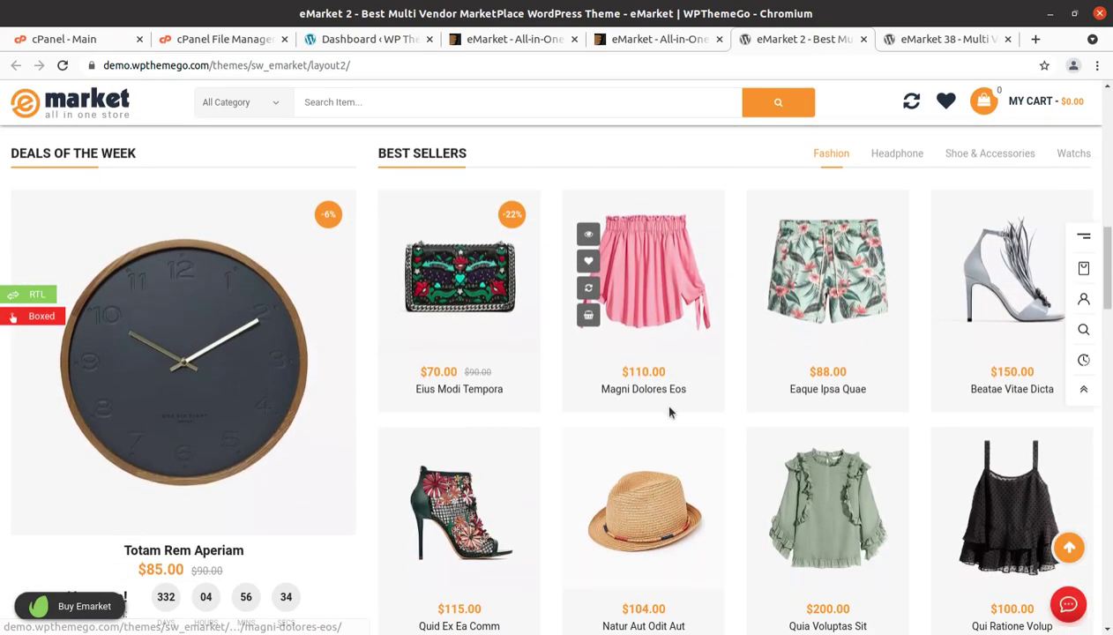
pyautogui.scroll(-1, 669, 411)
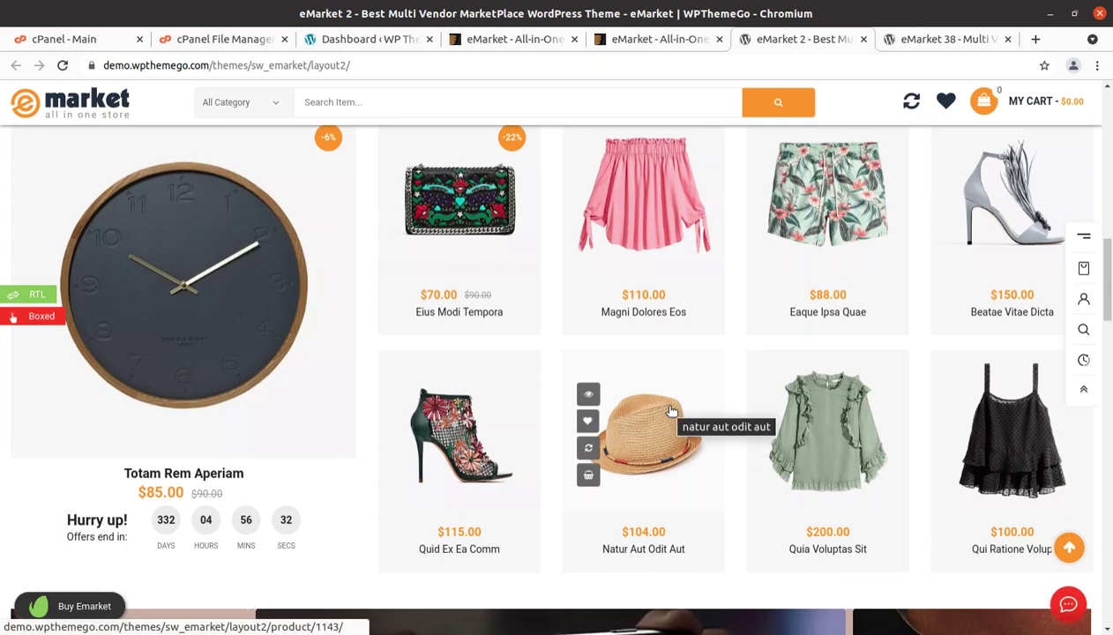
pyautogui.scroll(-4, 670, 411)
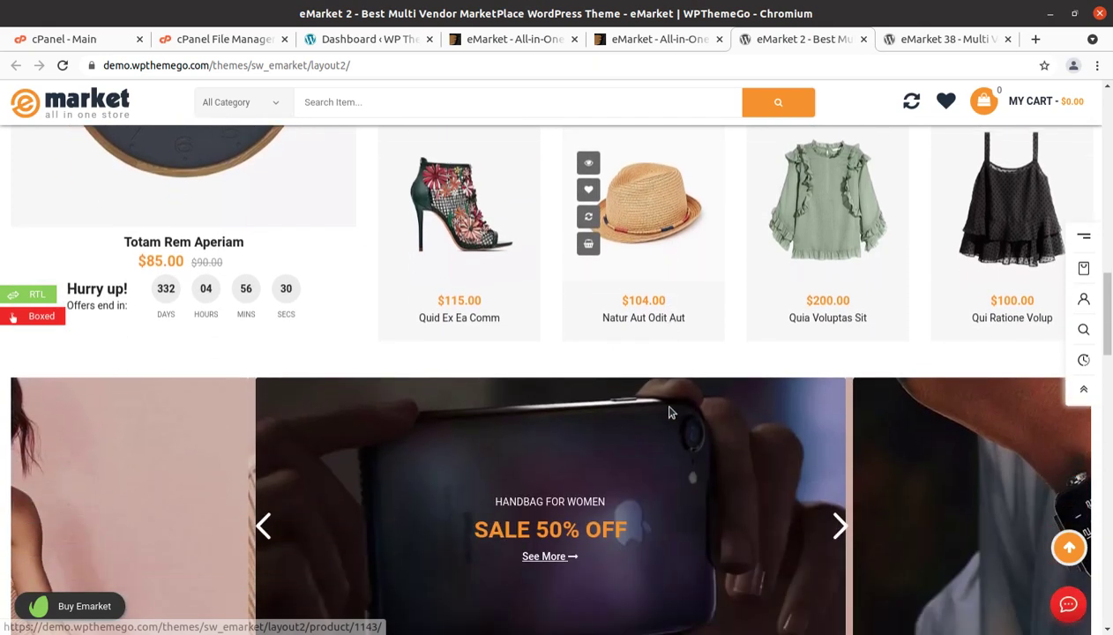
pyautogui.scroll(-4, 668, 411)
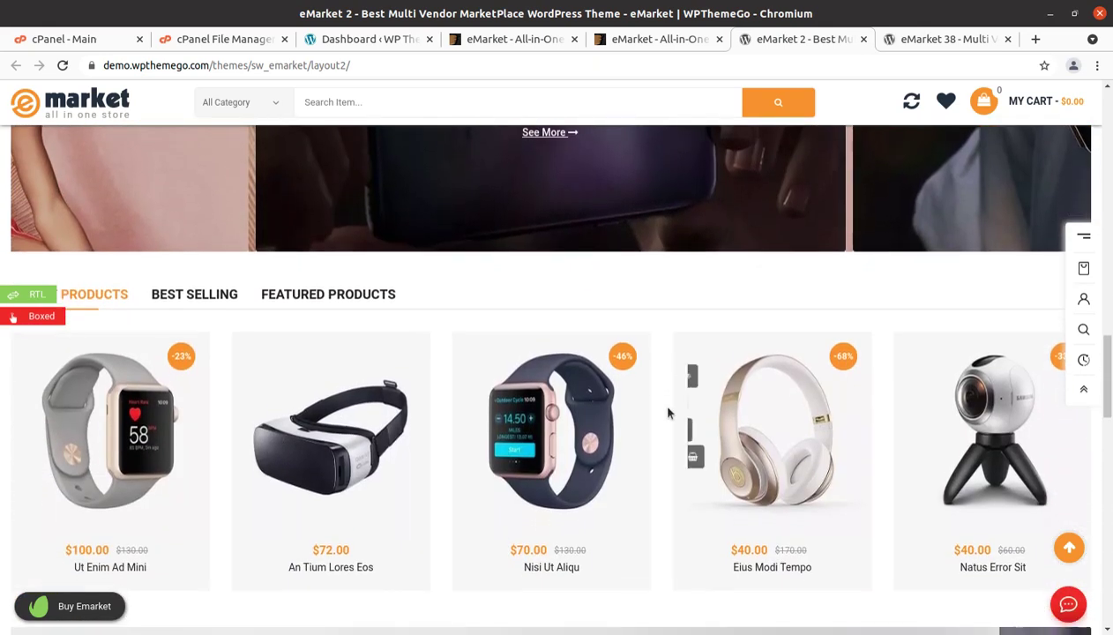
pyautogui.scroll(-4, 667, 412)
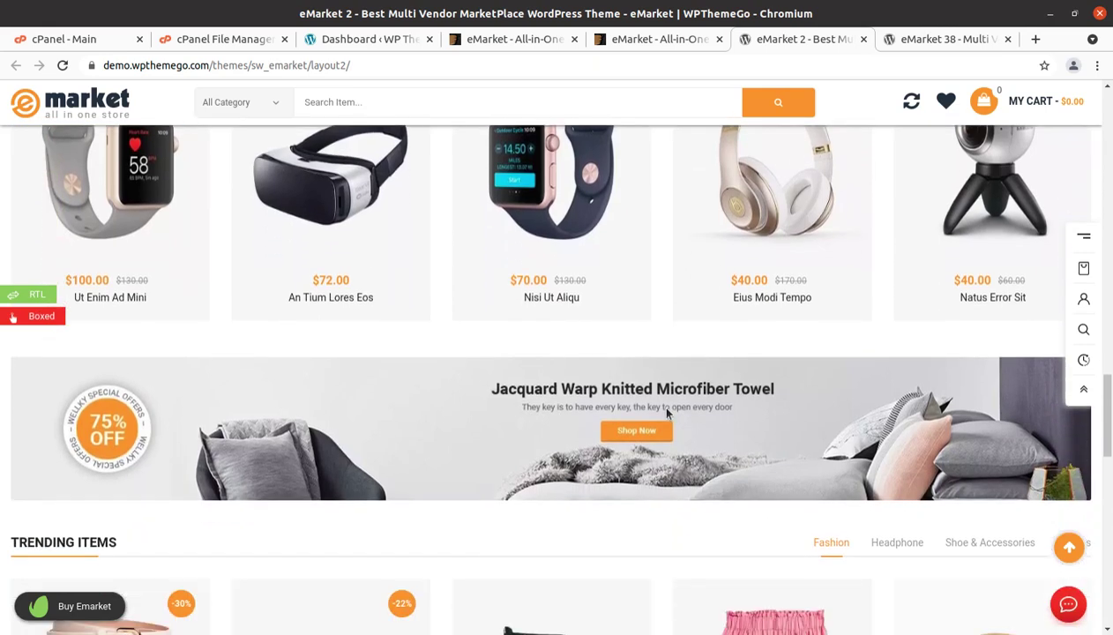
pyautogui.scroll(-5, 668, 413)
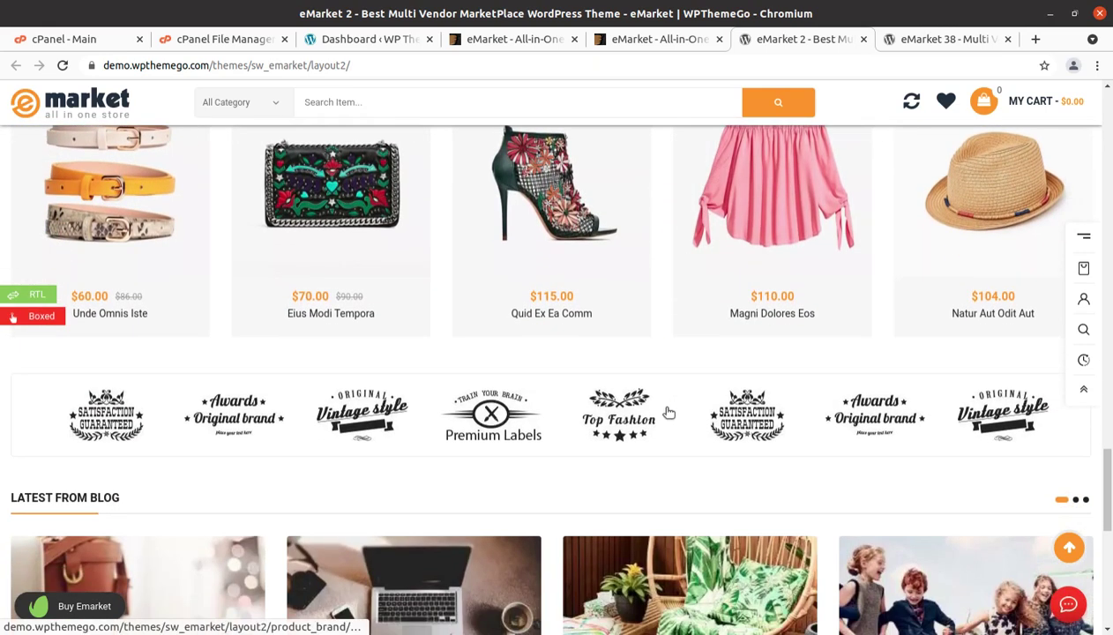
pyautogui.scroll(-2, 668, 411)
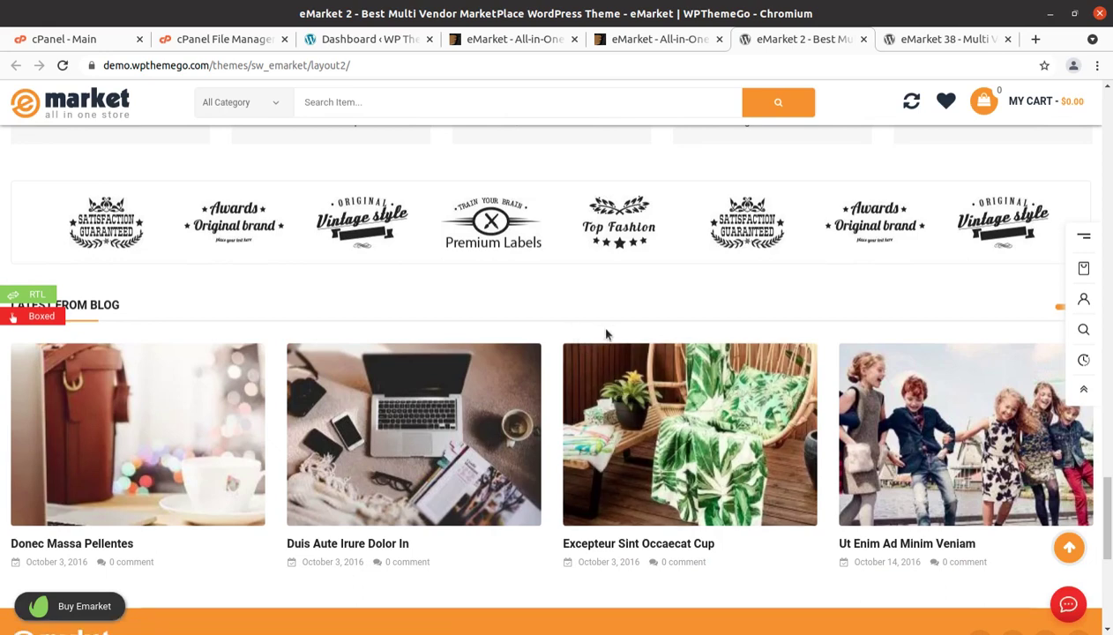
pyautogui.scroll(-1, 606, 333)
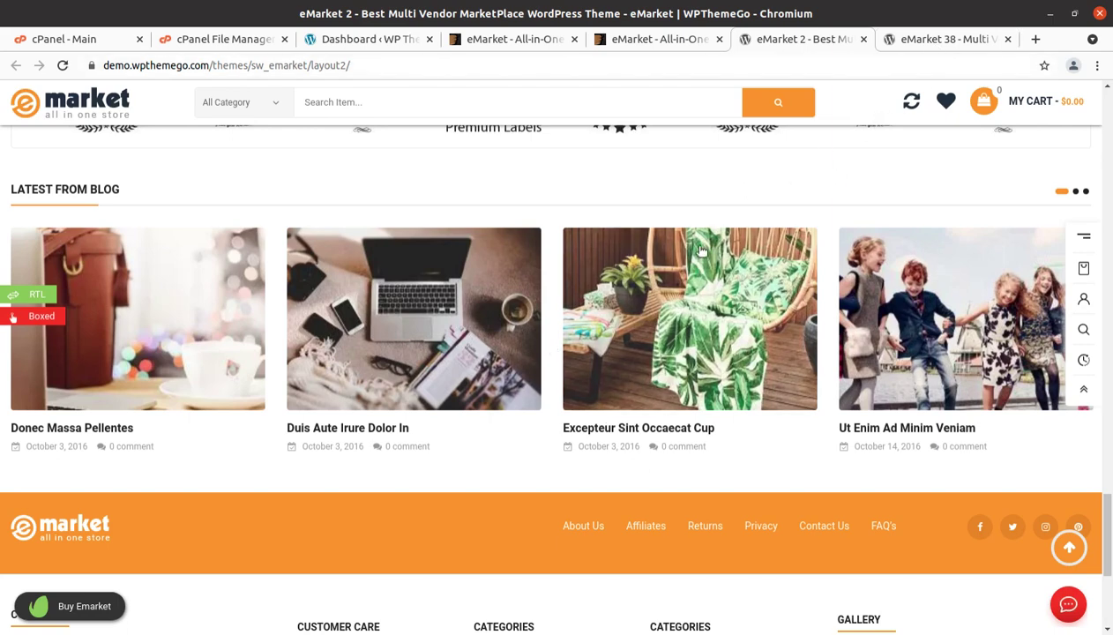
# Switch to the ThemeForest item page for eMarket and examine its title, ratings, price and author details.
pyautogui.click(529, 40)
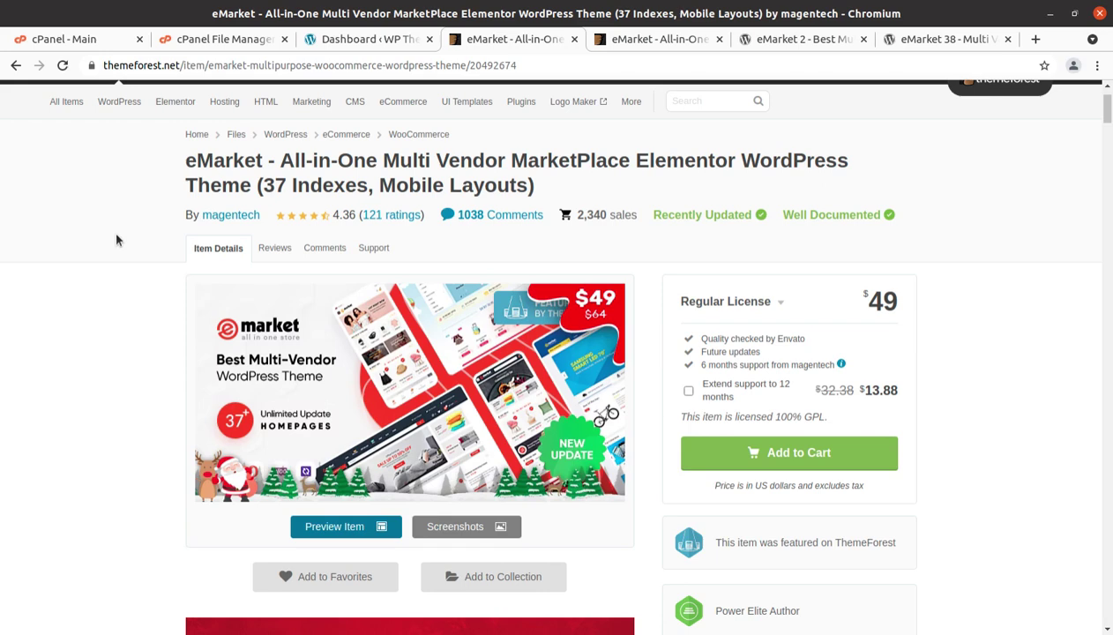
pyautogui.scroll(-4, 186, 282)
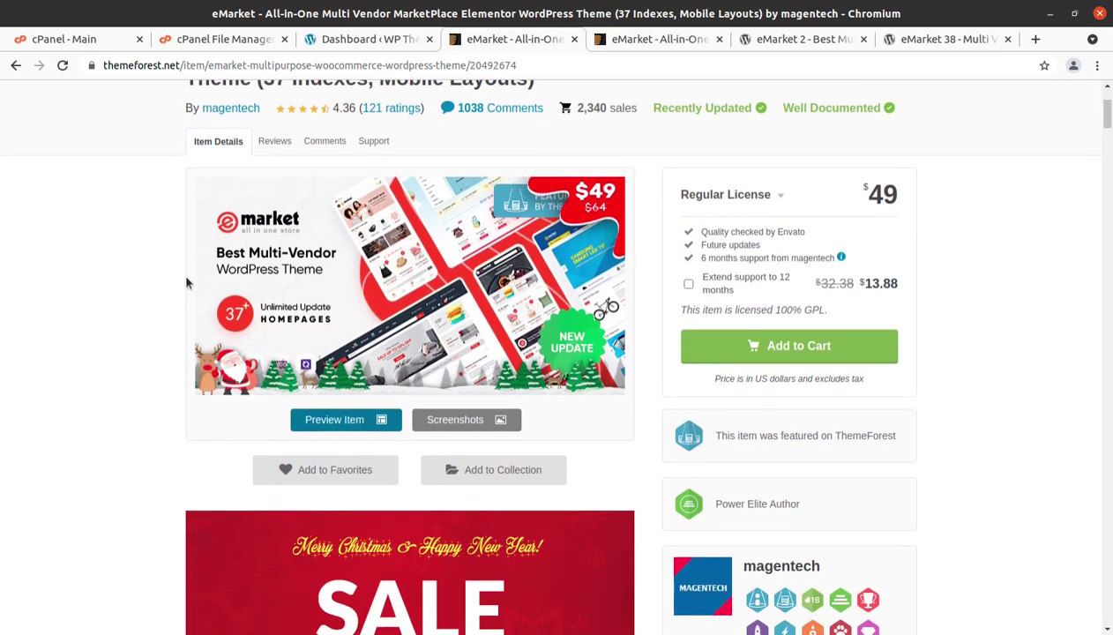
pyautogui.scroll(2, 186, 282)
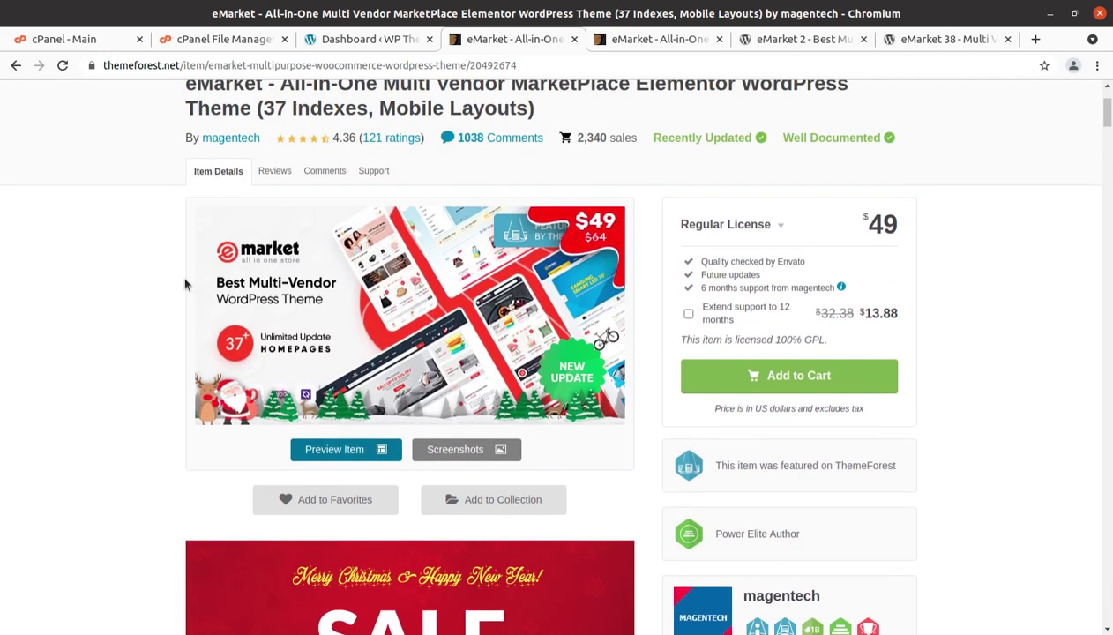
pyautogui.scroll(1, 186, 282)
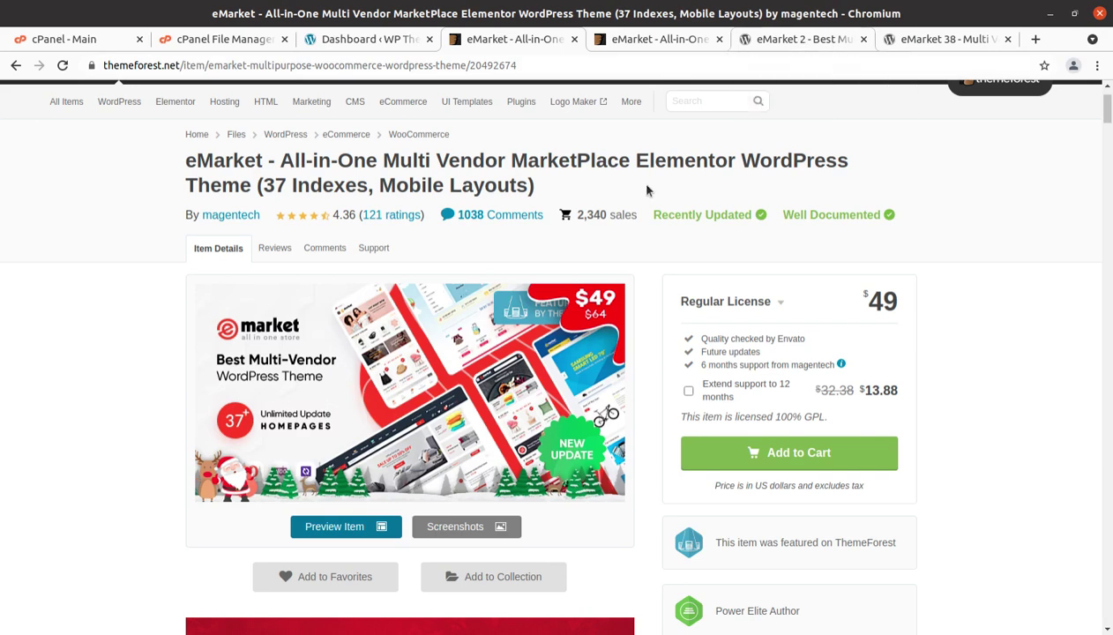
pyautogui.scroll(-1, 593, 284)
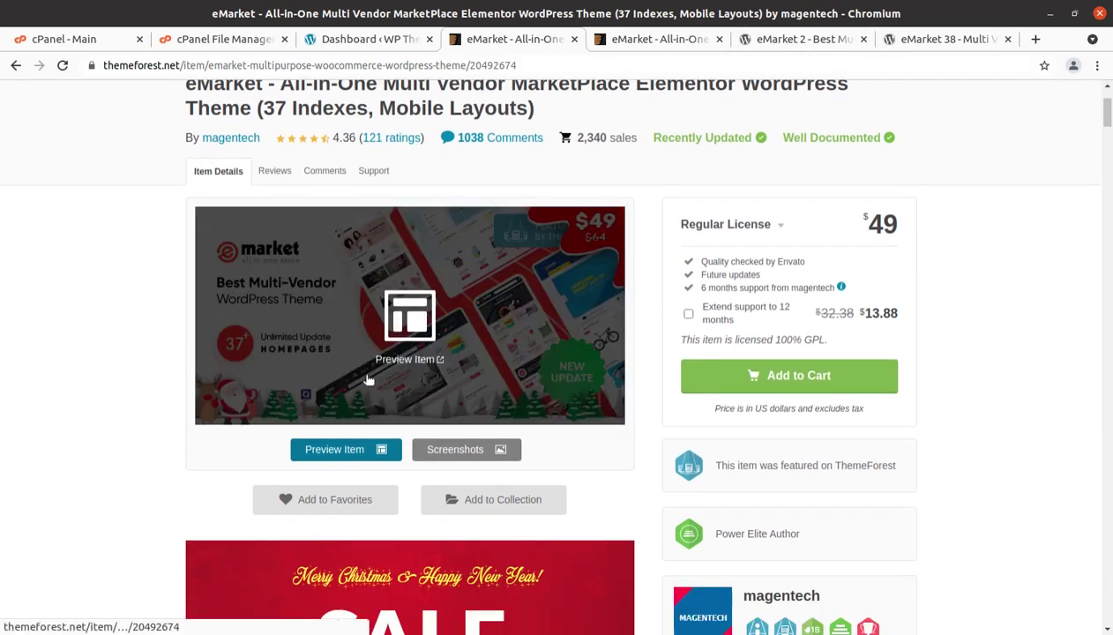
pyautogui.scroll(-2, 170, 459)
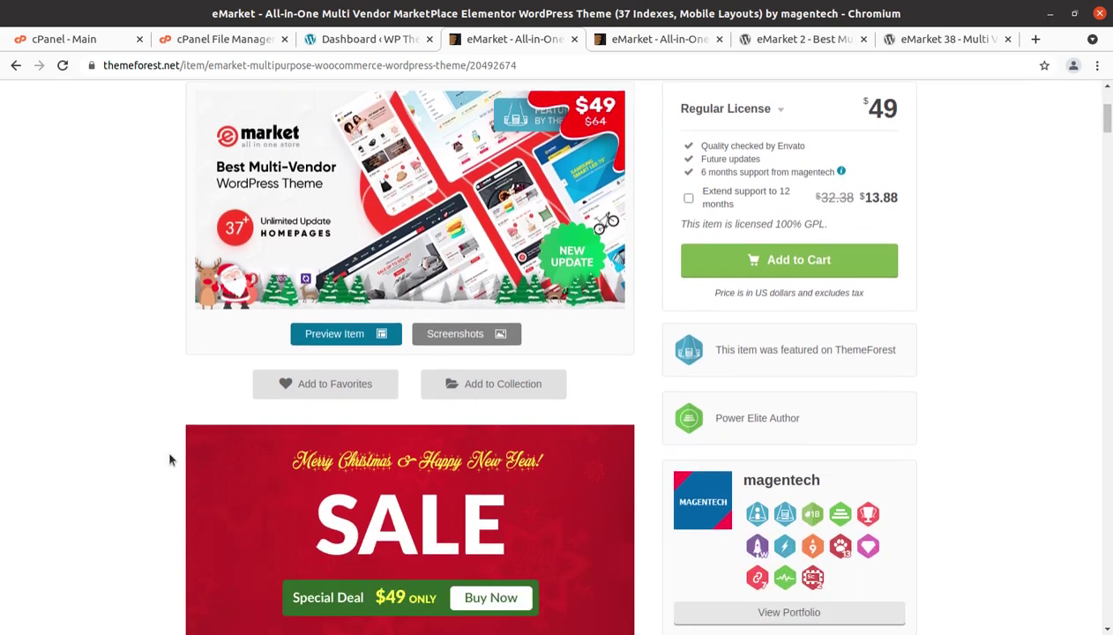
pyautogui.scroll(-2, 170, 458)
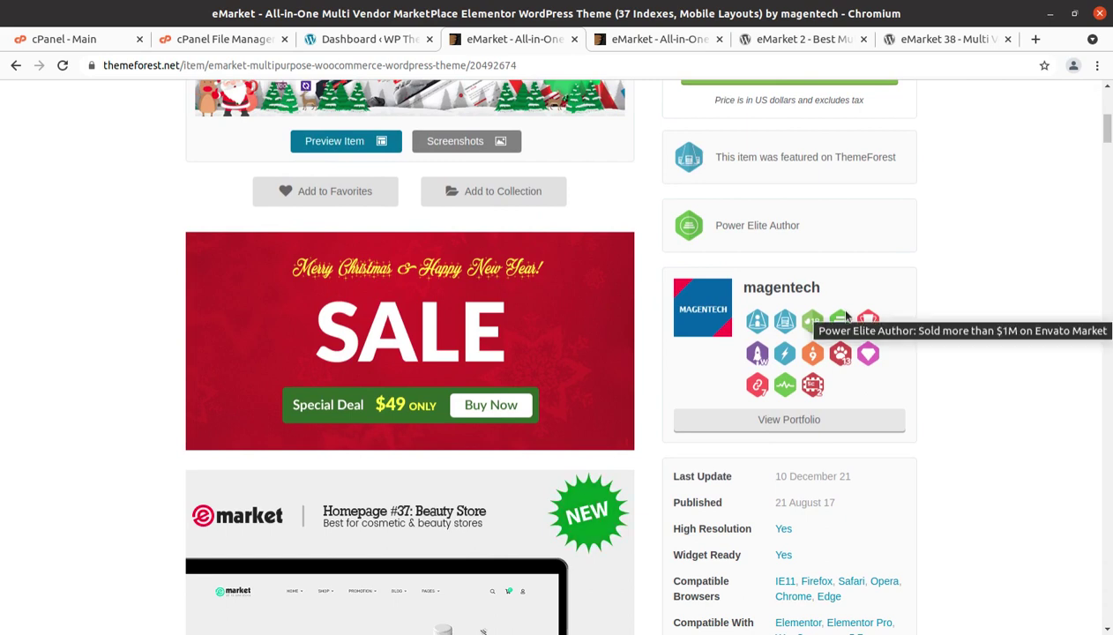
# Highlight the Power Elite Author label and the theme's Published and Last Update dates on the item page.
pyautogui.moveTo(827, 291); pyautogui.dragTo(756, 287)
pyautogui.moveTo(804, 227); pyautogui.dragTo(714, 231)
pyautogui.scroll(-1, 848, 377)
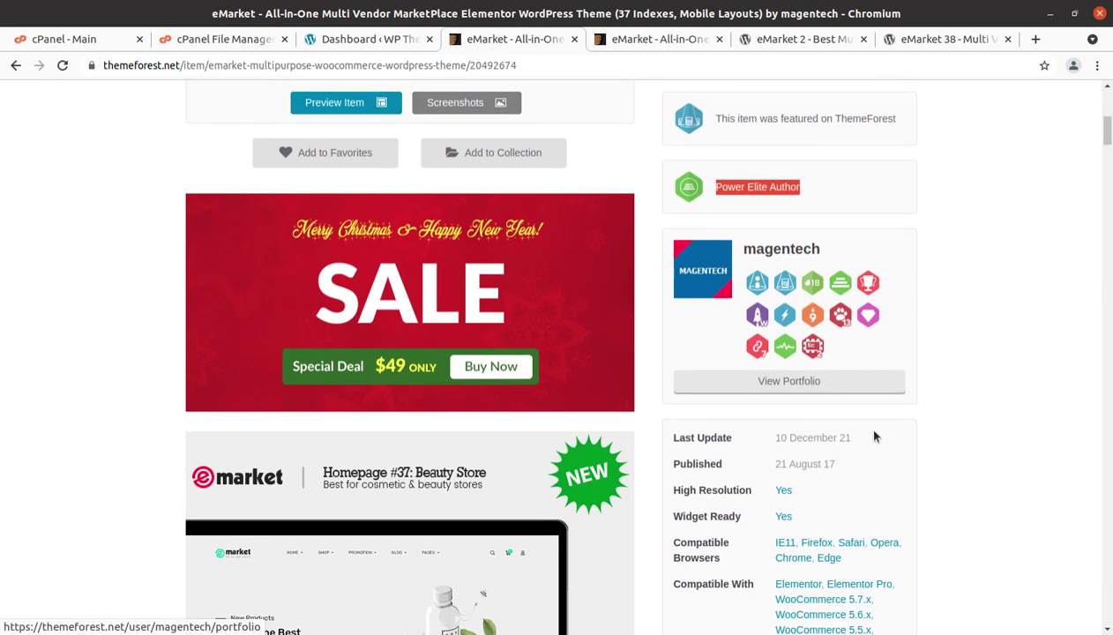
pyautogui.moveTo(812, 464); pyautogui.dragTo(772, 469)
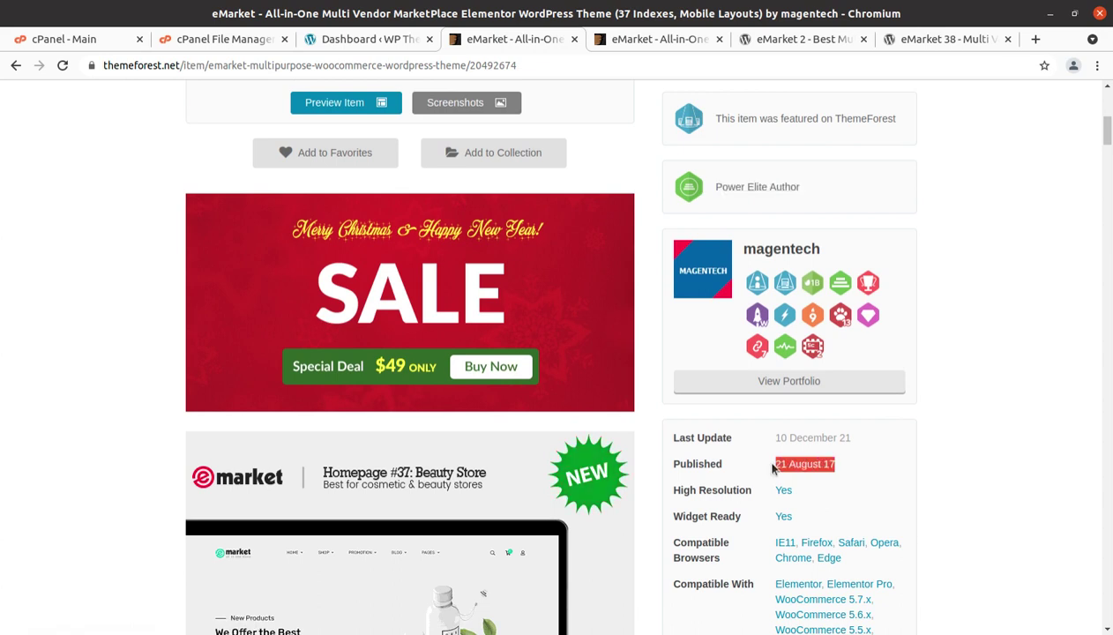
pyautogui.click(841, 438)
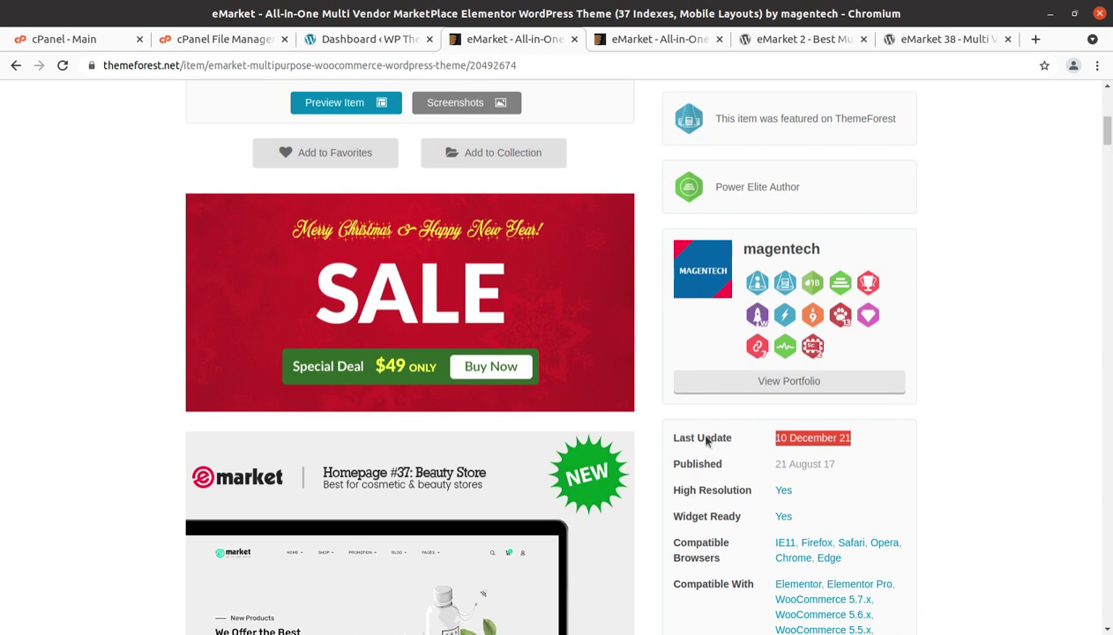
# Examine the theme's compatibility list, software versions, tags, update notes and description, highlighting the WordPress 5.8.x entry.
pyautogui.scroll(-4, 120, 459)
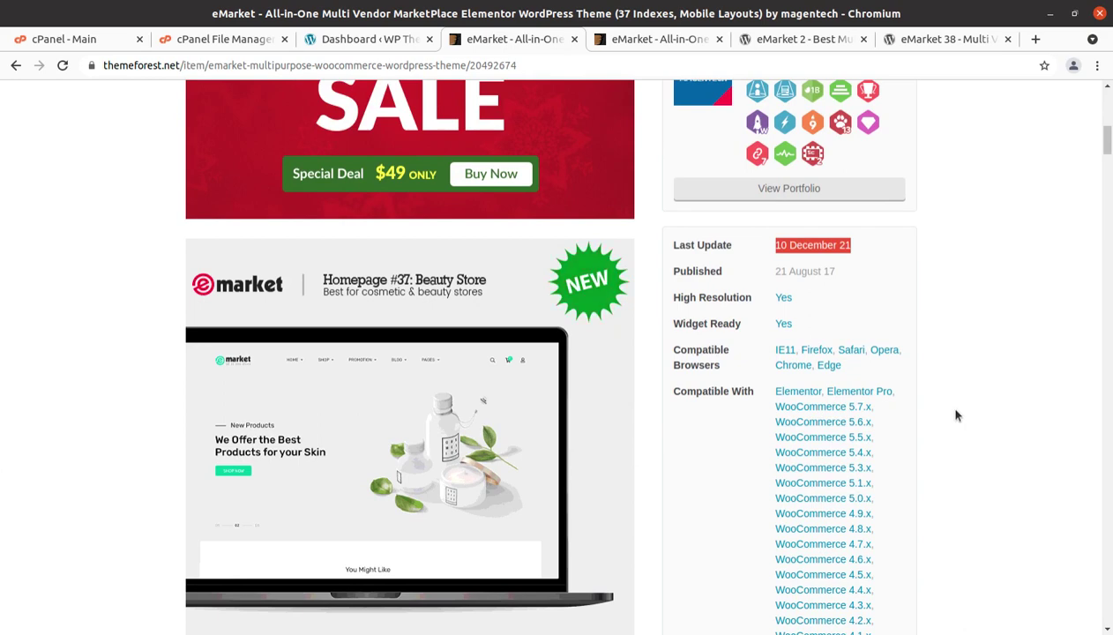
pyautogui.scroll(-3, 898, 473)
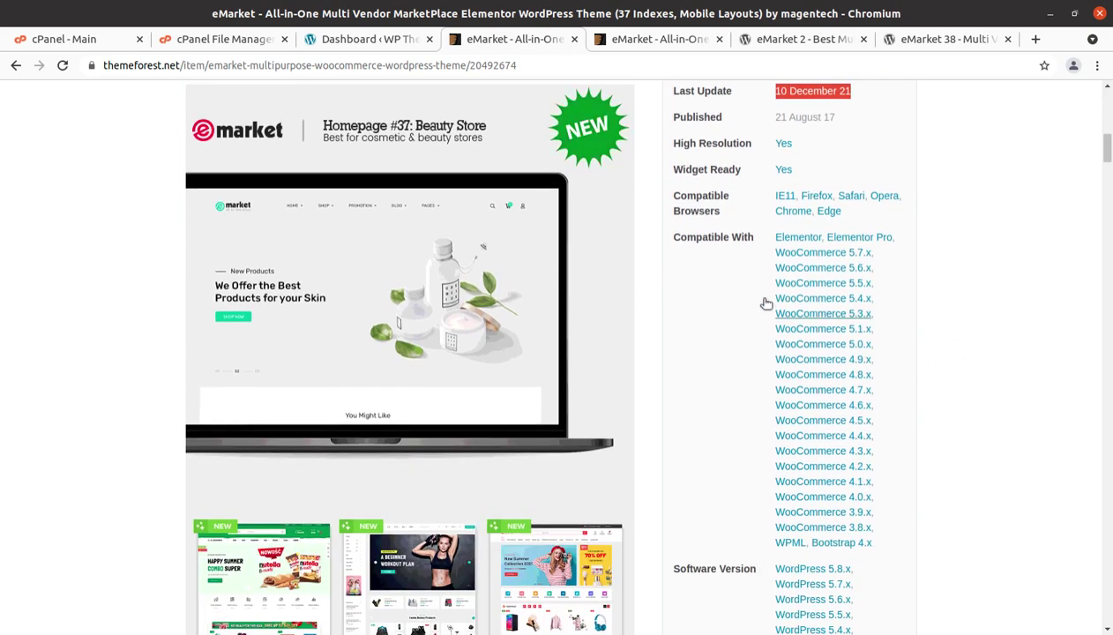
pyautogui.scroll(-2, 887, 296)
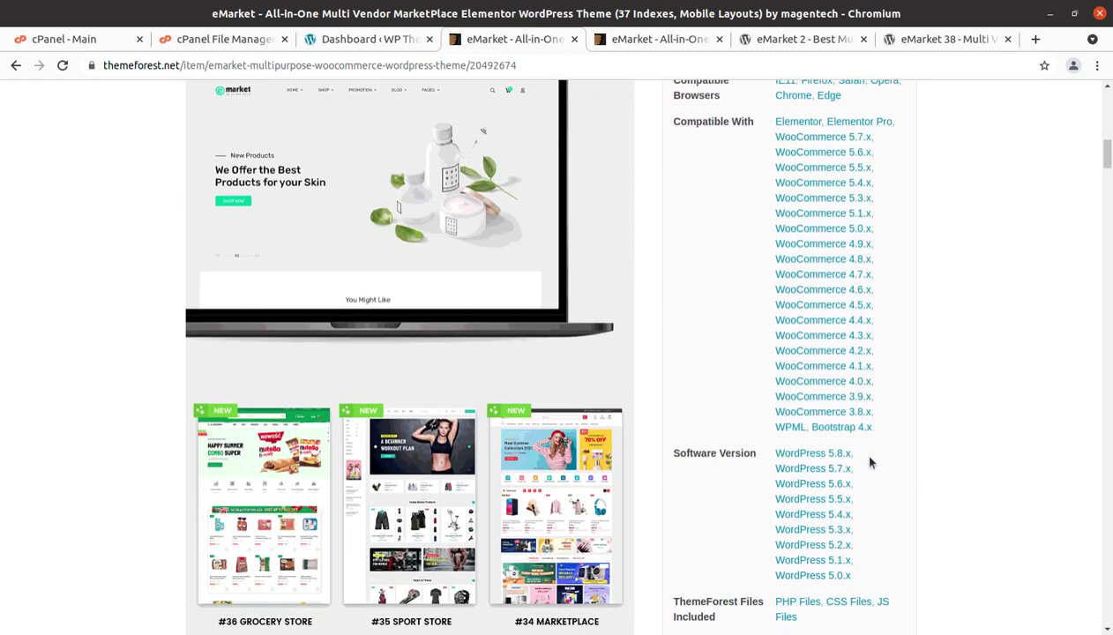
pyautogui.moveTo(879, 461); pyautogui.dragTo(771, 454)
pyautogui.scroll(-5, 738, 452)
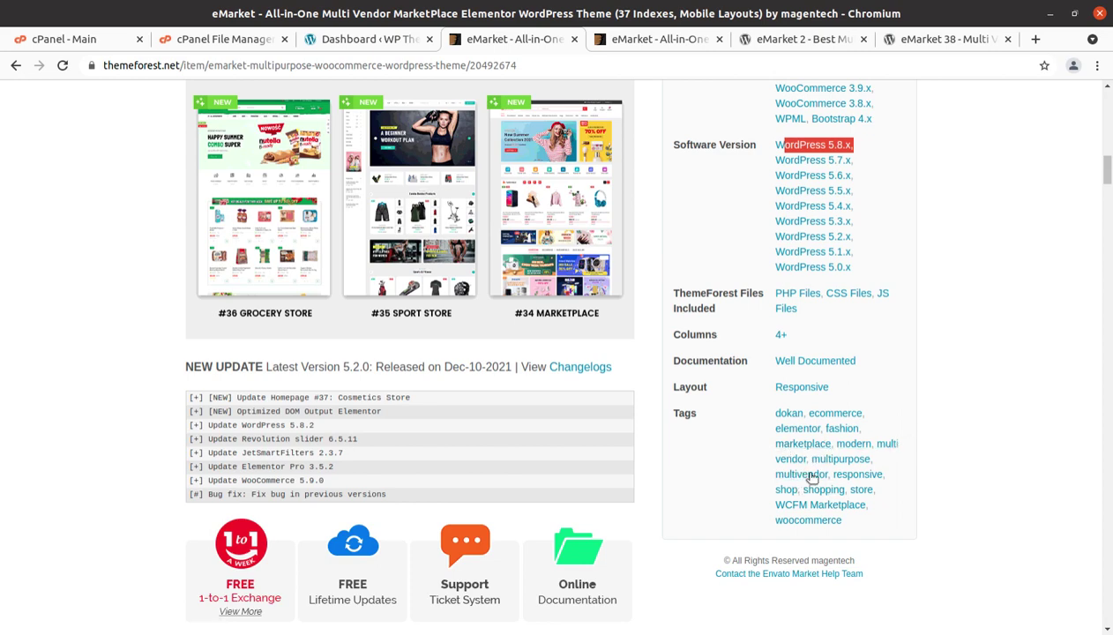
pyautogui.scroll(-5, 210, 490)
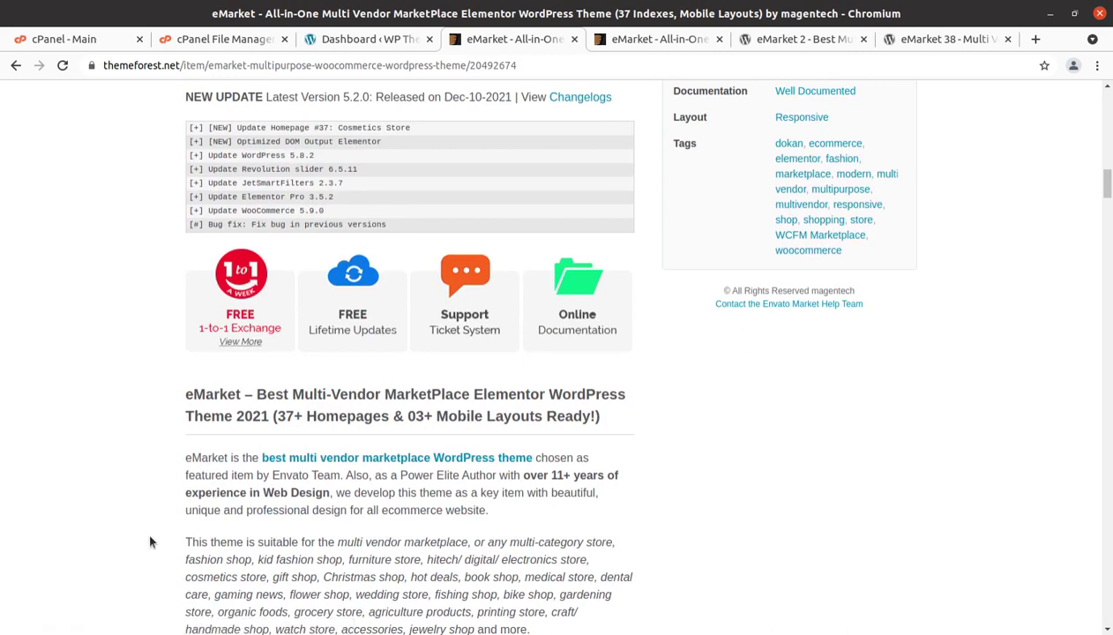
pyautogui.scroll(-2, 150, 542)
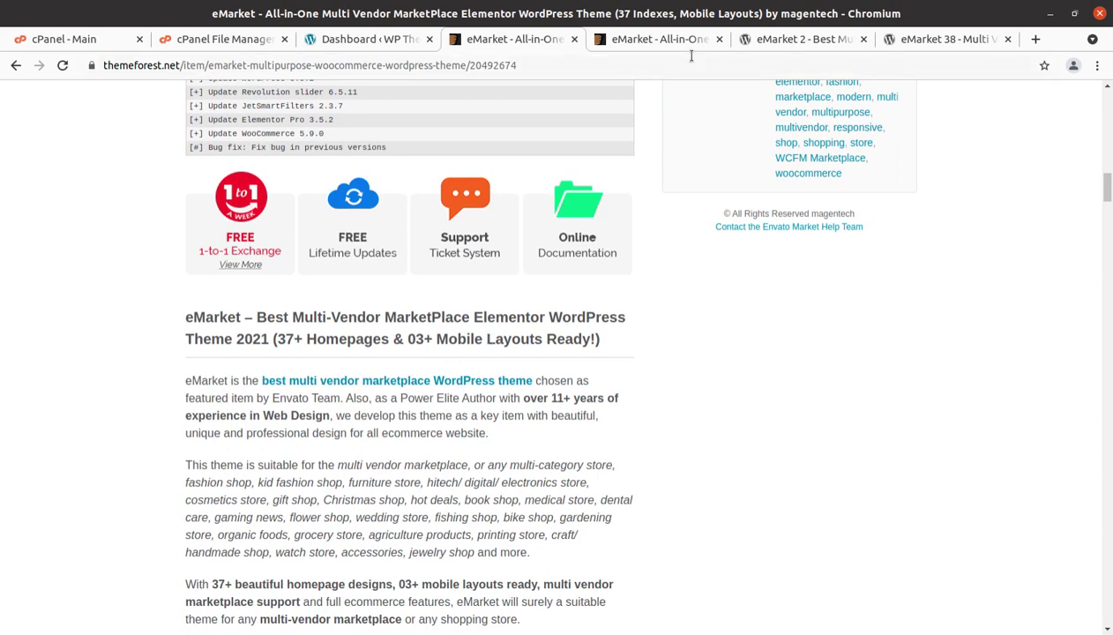
# Revisit the product sections of the eMarket 2 demo, and bring up the eMarket 38 demo homepage.
pyautogui.click(809, 39)
pyautogui.scroll(10, 747, 329)
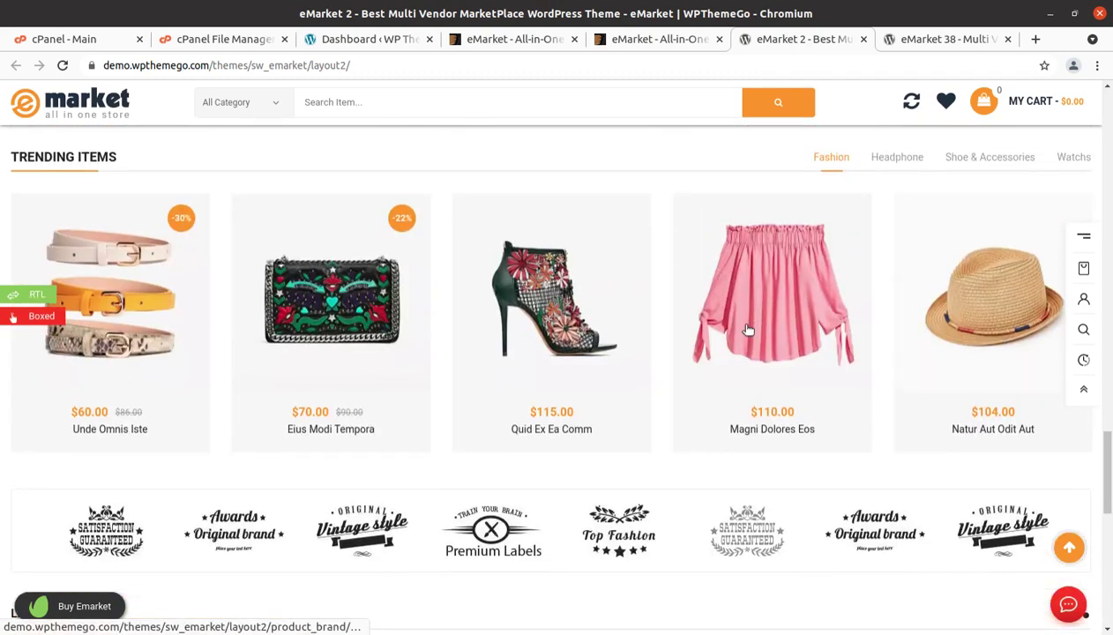
pyautogui.scroll(8, 747, 328)
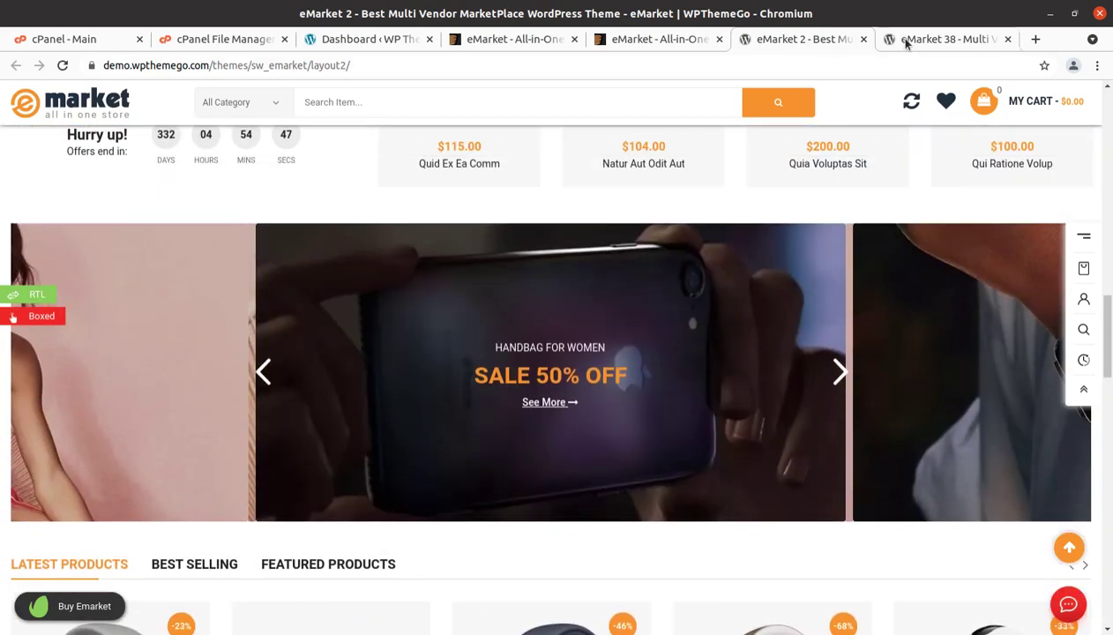
pyautogui.click(944, 39)
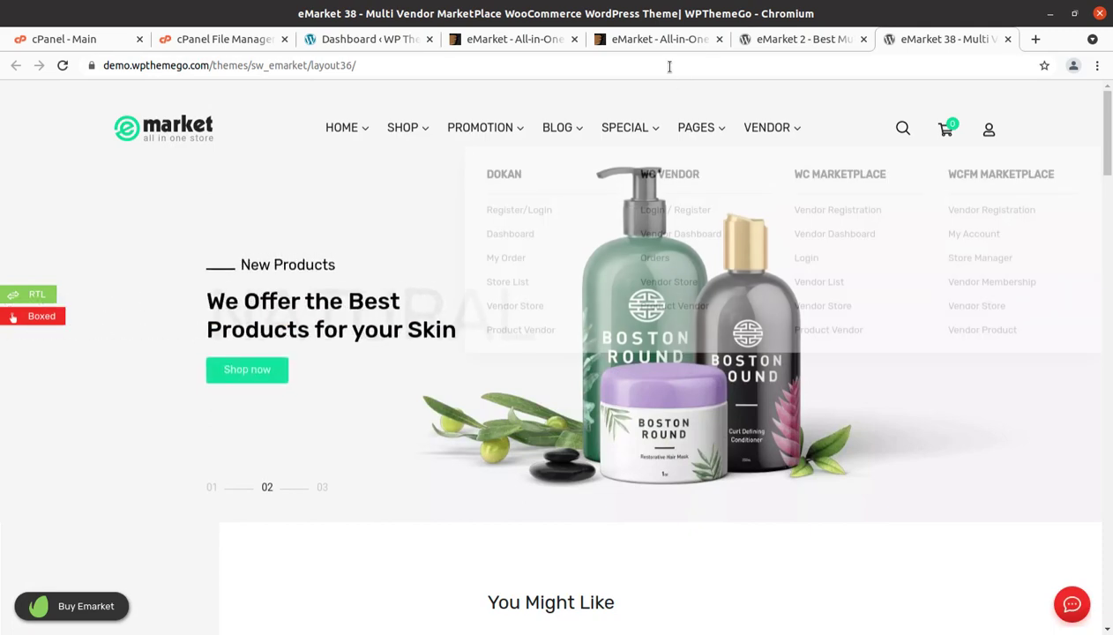
# Return to the eMarket theme preview and examine its demo layouts from Cosmetics Store 2 through #11 Electronics Store.
pyautogui.click(652, 38)
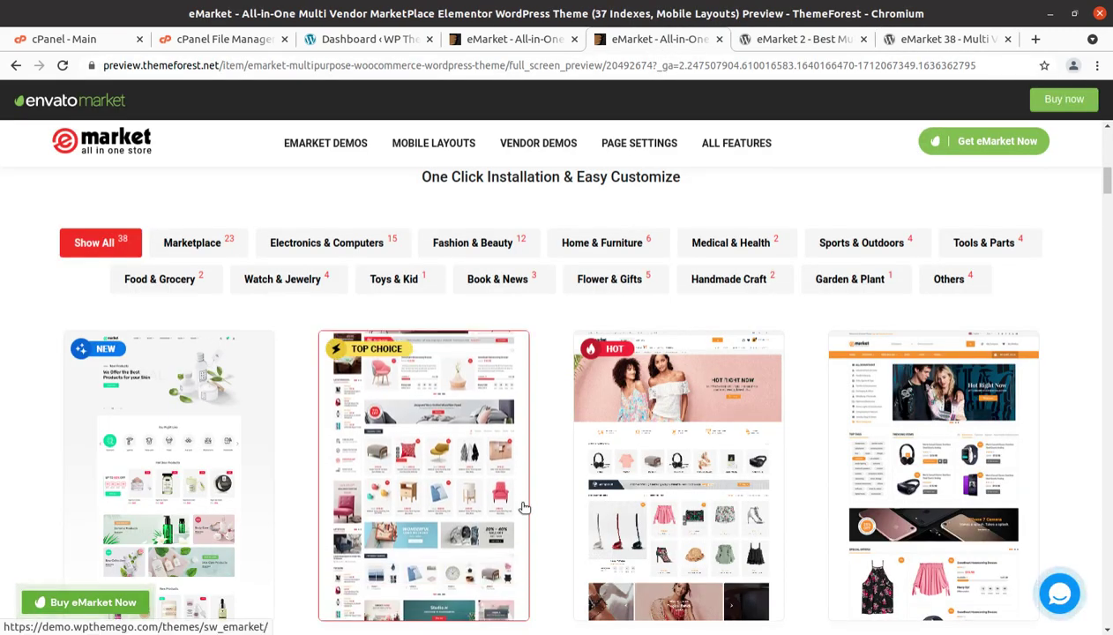
pyautogui.scroll(-2, 450, 494)
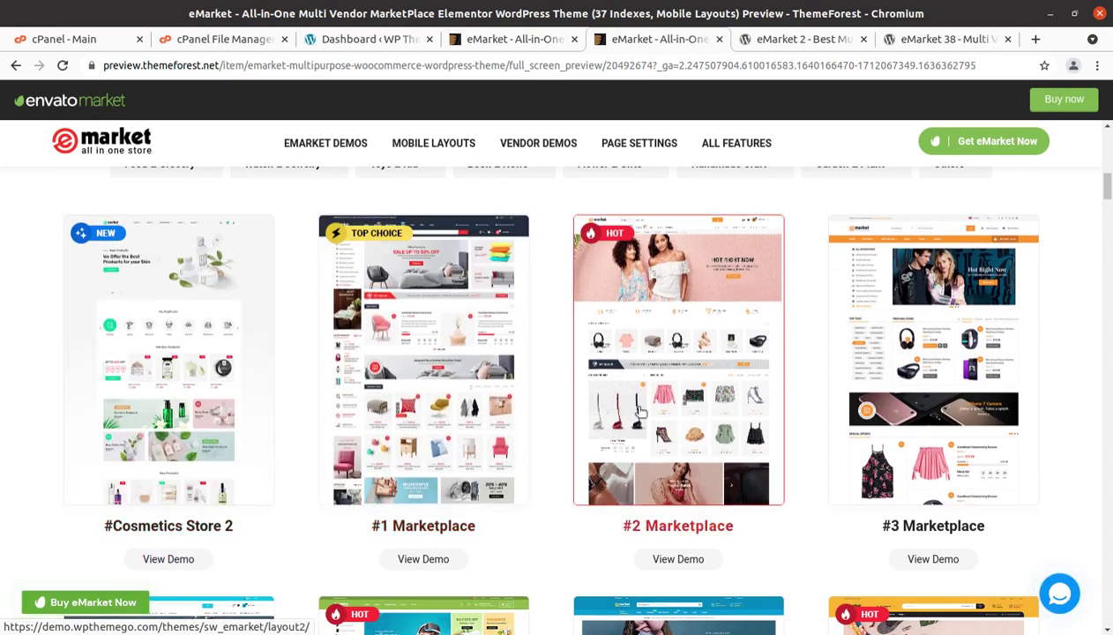
pyautogui.scroll(-3, 853, 435)
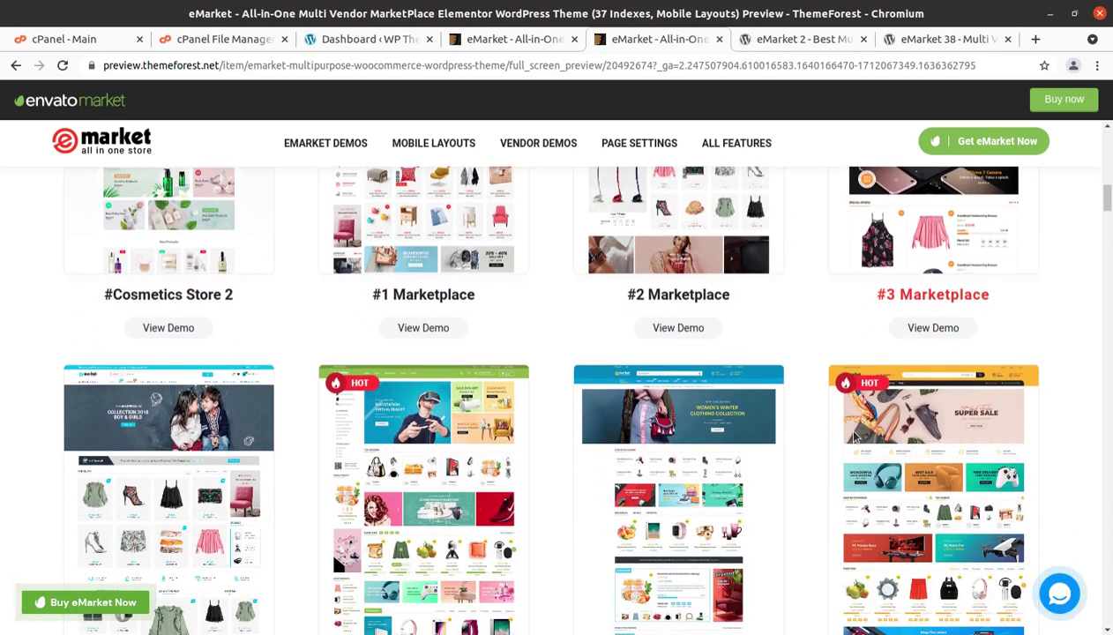
pyautogui.scroll(-2, 853, 435)
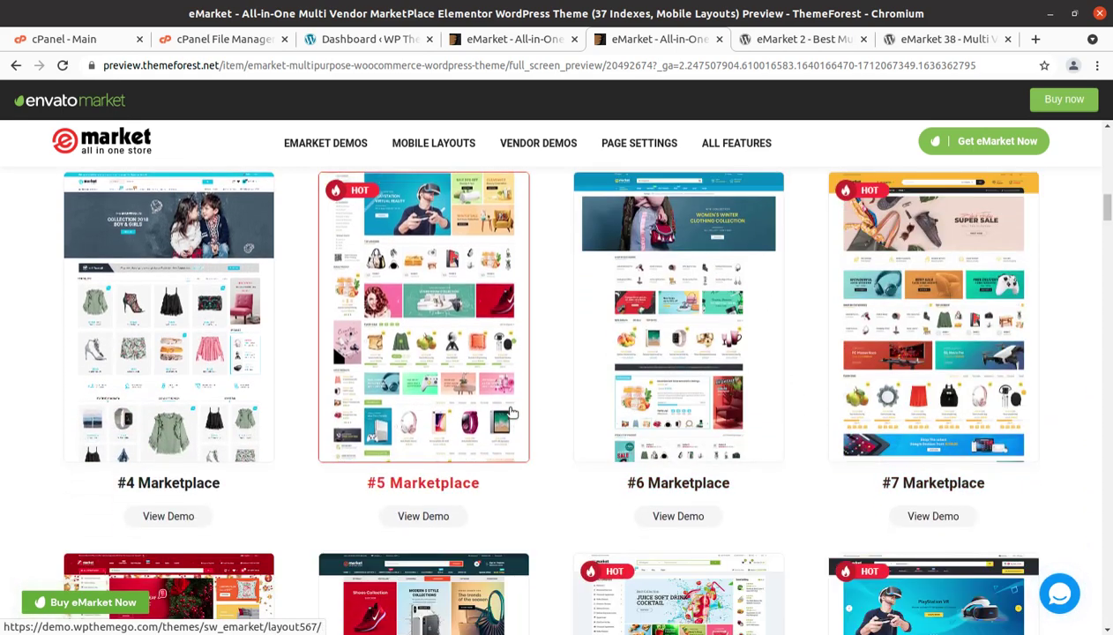
pyautogui.scroll(-3, 132, 396)
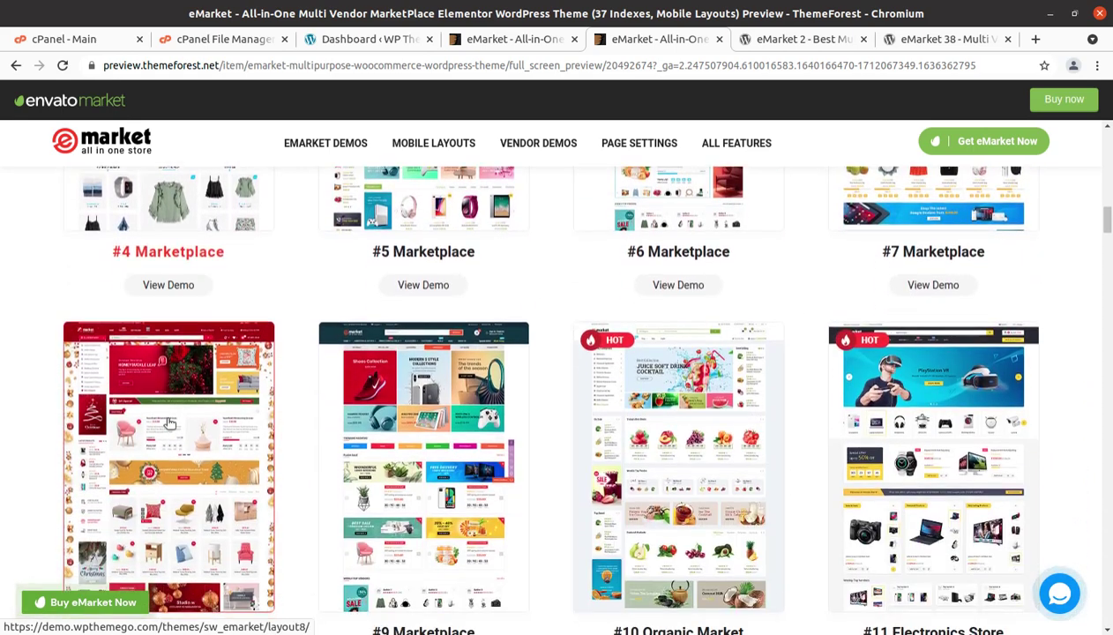
pyautogui.scroll(-1, 162, 437)
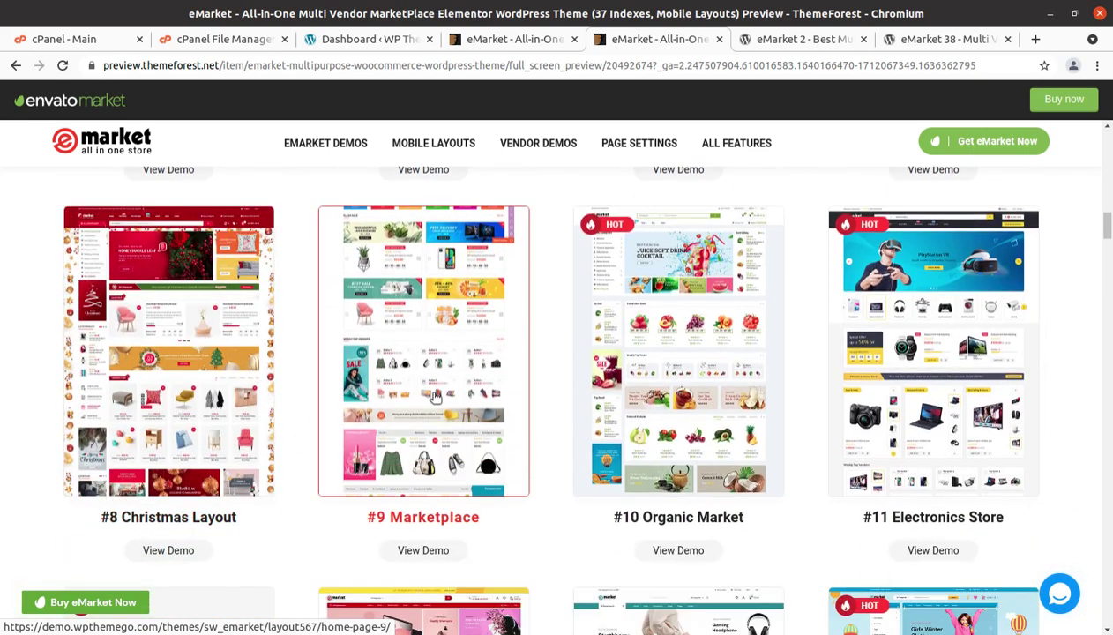
pyautogui.scroll(-2, 727, 384)
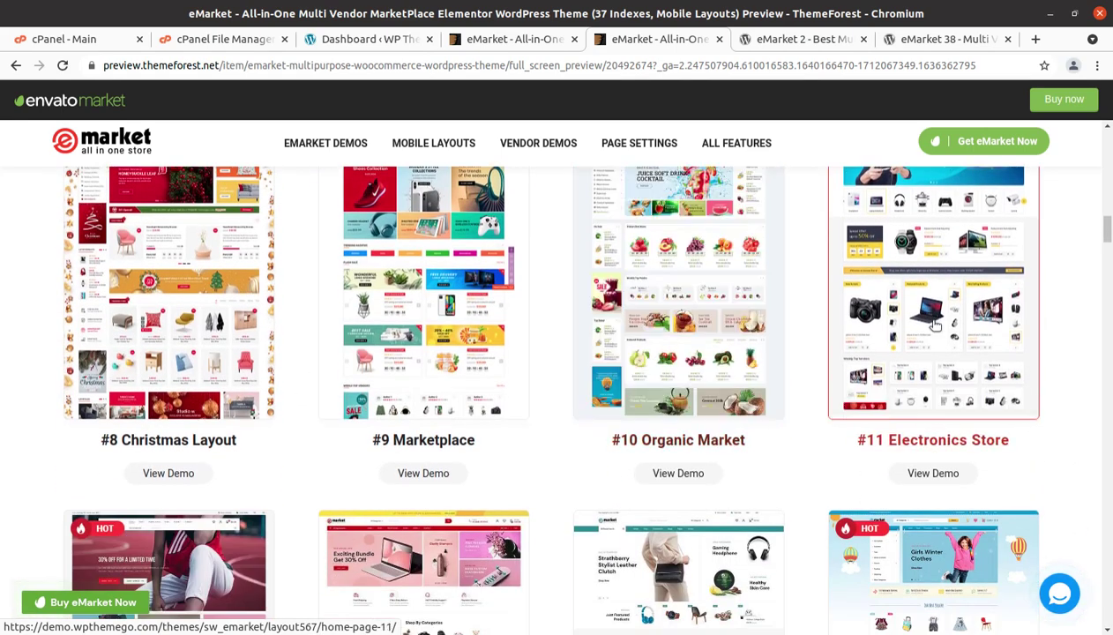
# Examine the demo layouts from #12 Sport Shop through #19 Furniture Store, revisiting the Sport Shop and #16 Marketplace previews.
pyautogui.scroll(-1, 942, 330)
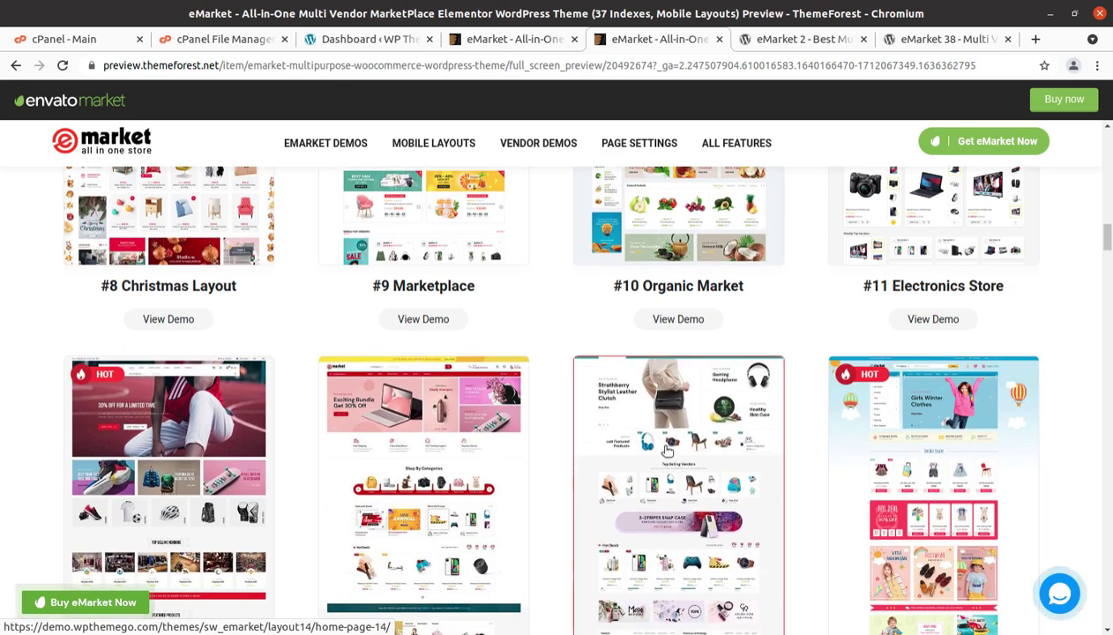
pyautogui.scroll(-2, 179, 428)
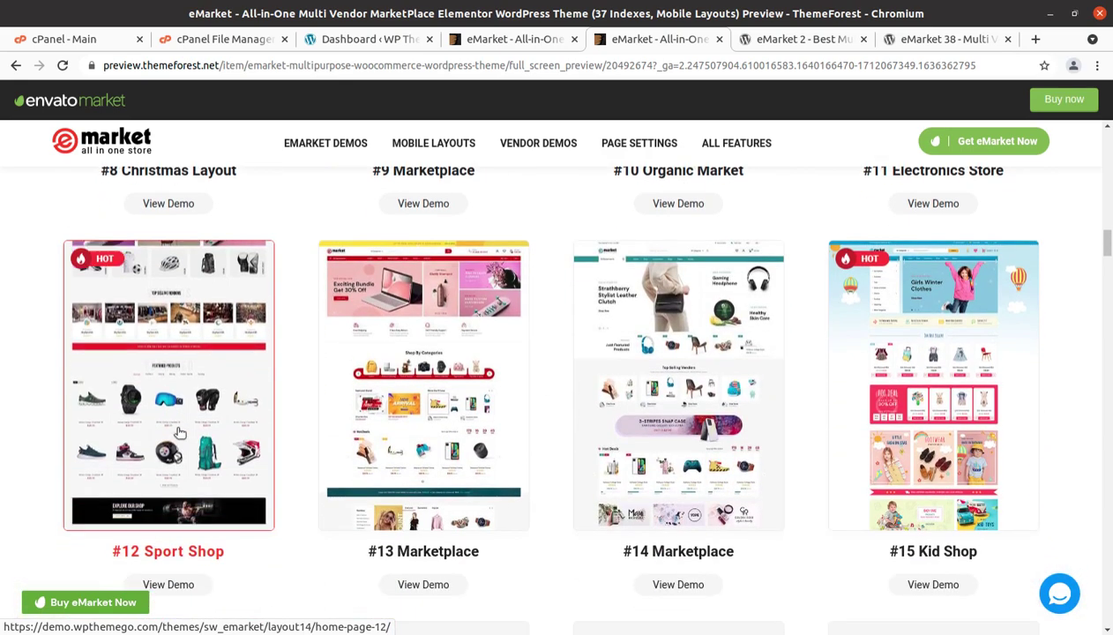
pyautogui.scroll(-3, 179, 431)
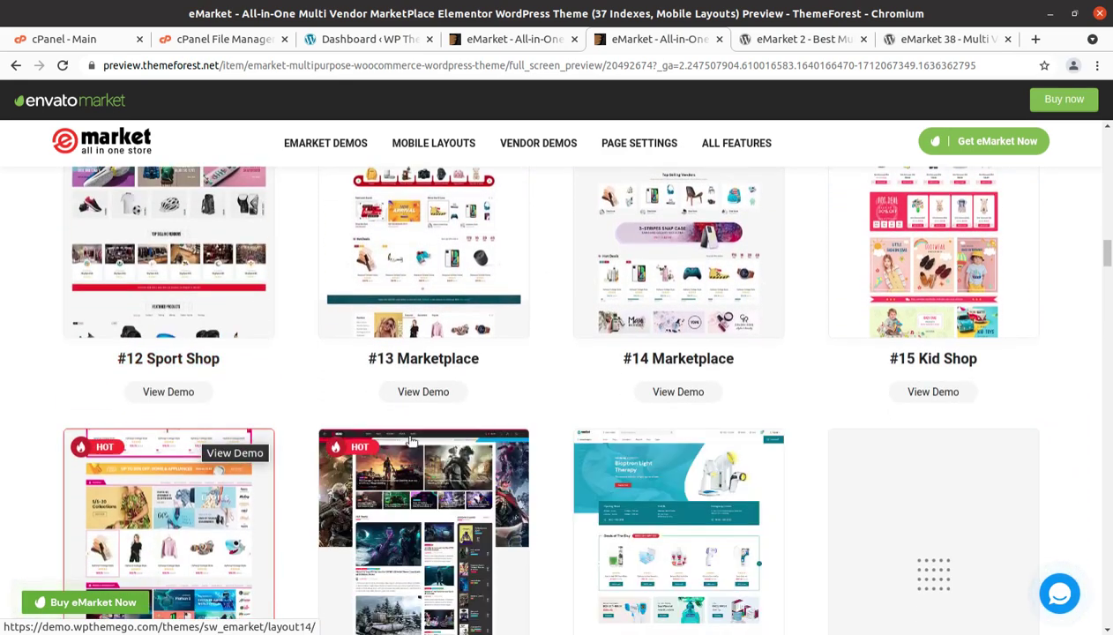
pyautogui.scroll(-1, 571, 450)
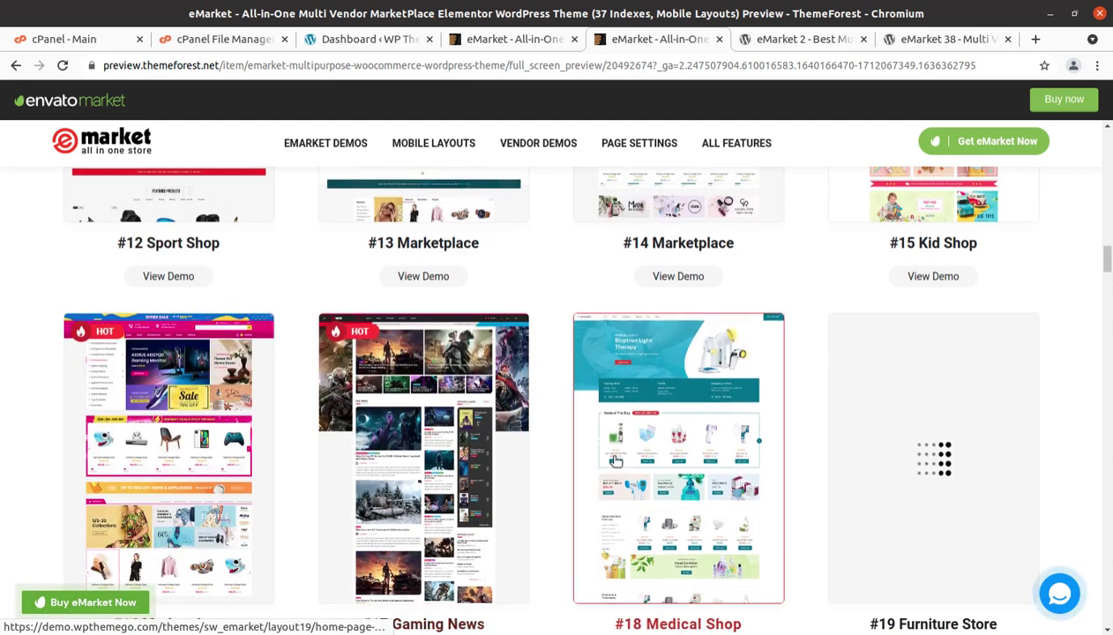
pyautogui.scroll(-1, 613, 463)
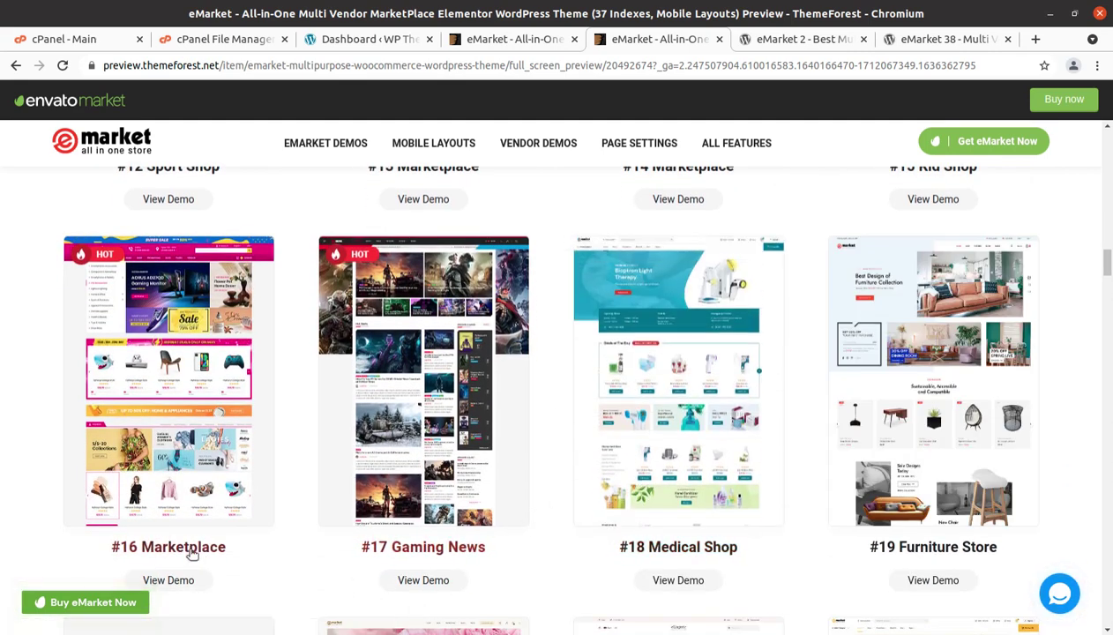
pyautogui.scroll(3, 203, 551)
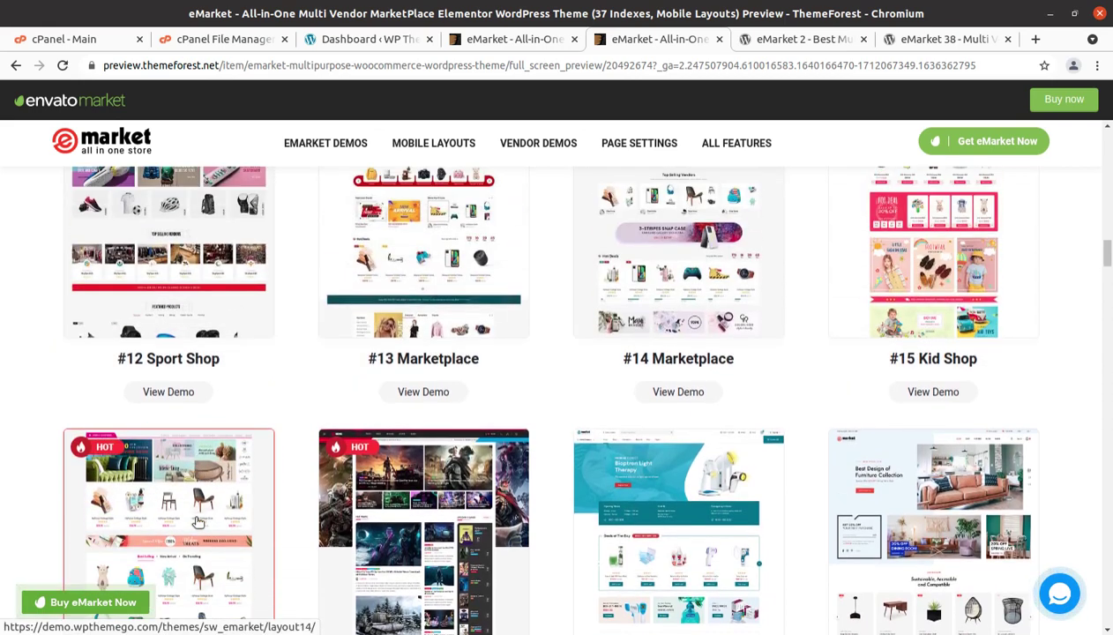
pyautogui.scroll(1, 198, 512)
pyautogui.scroll(2, 231, 365)
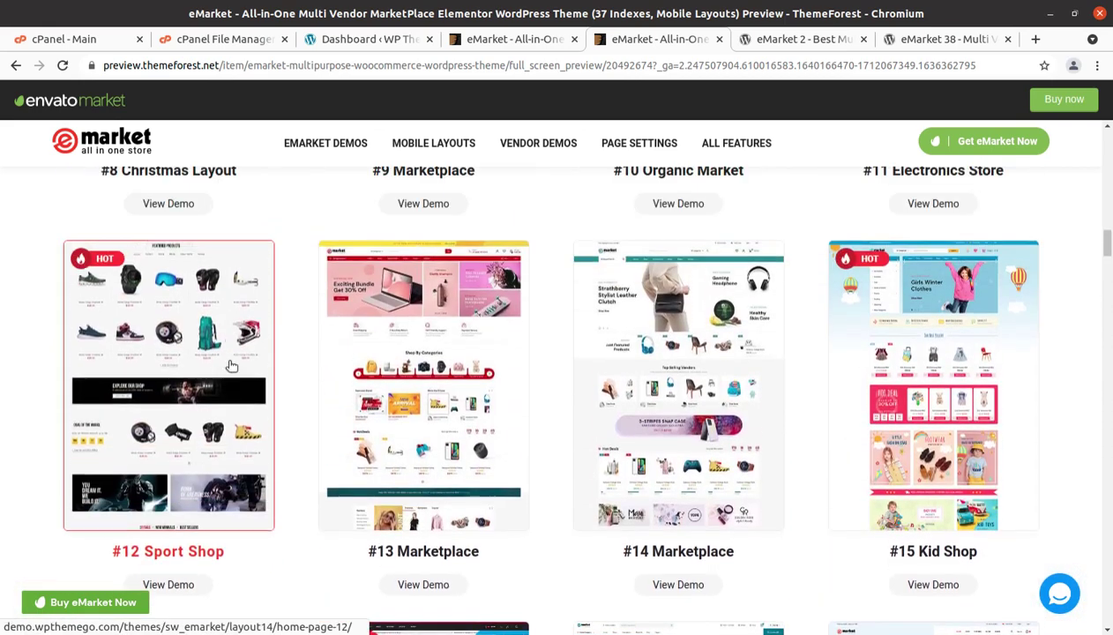
# Examine the remaining demo layouts from #20 Book Store through #37 Grocery Store, down to the Mobile Layouts Customized section.
pyautogui.scroll(-5, 303, 465)
pyautogui.scroll(-4, 304, 465)
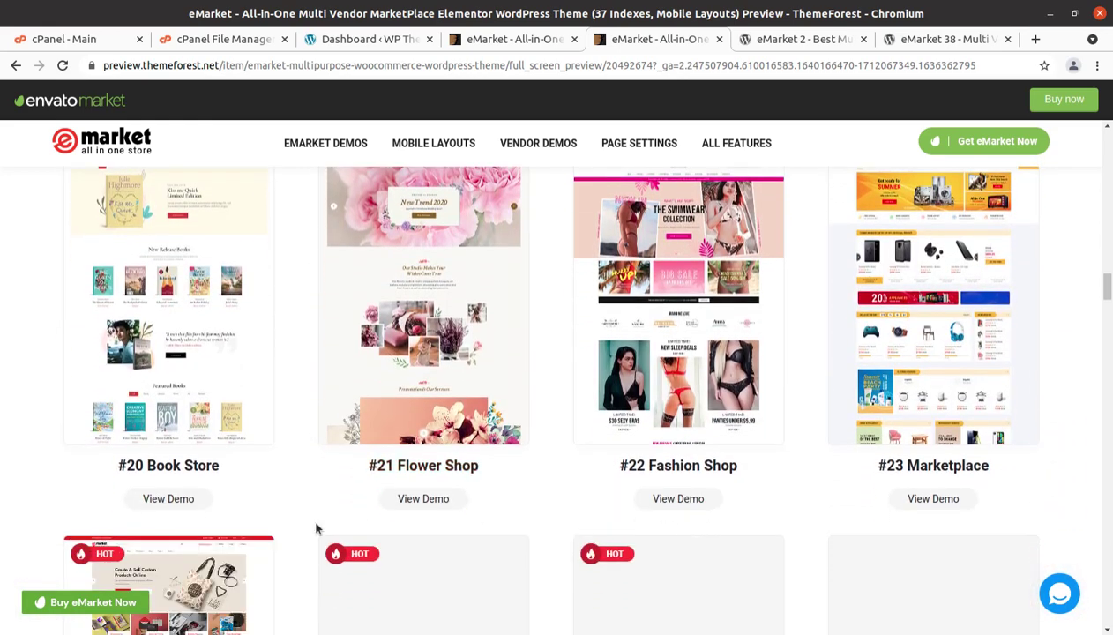
pyautogui.scroll(-3, 318, 529)
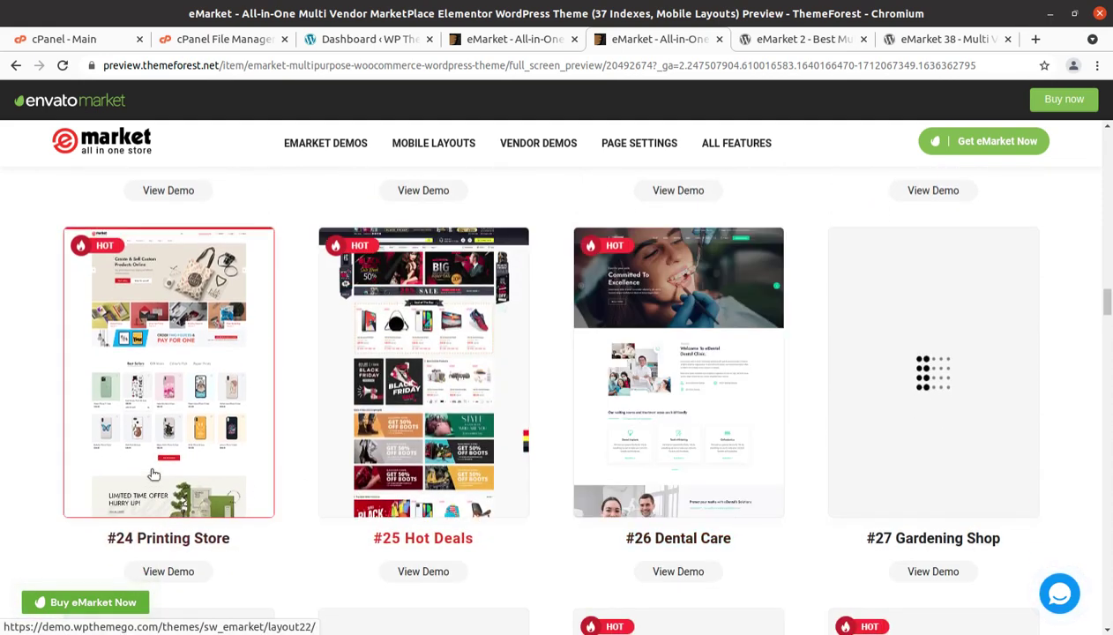
pyautogui.scroll(-3, 156, 476)
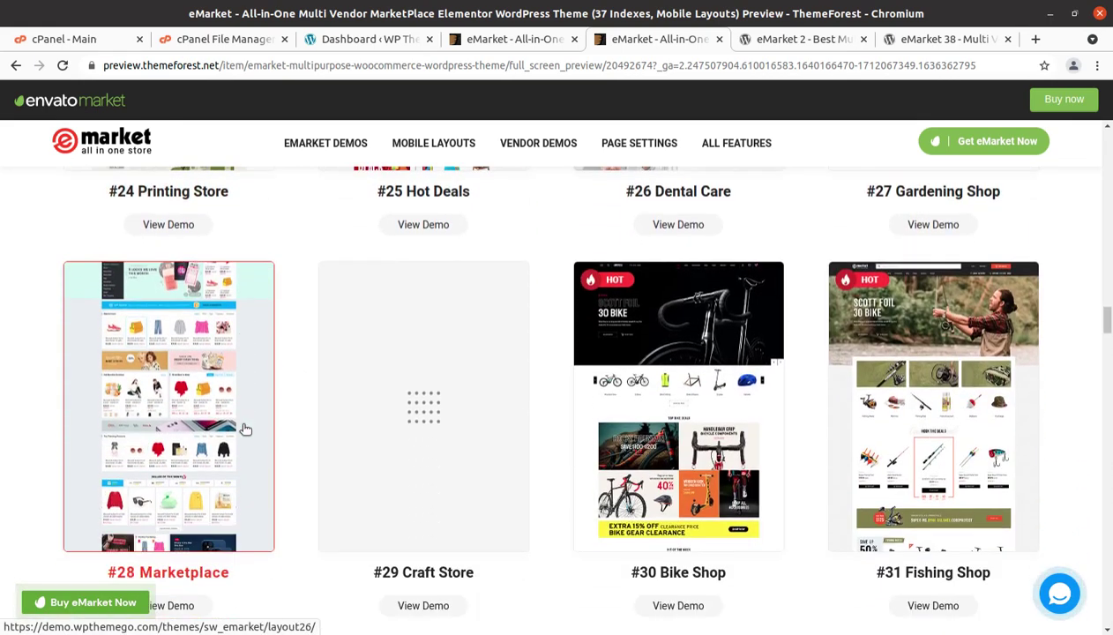
pyautogui.scroll(-4, 246, 429)
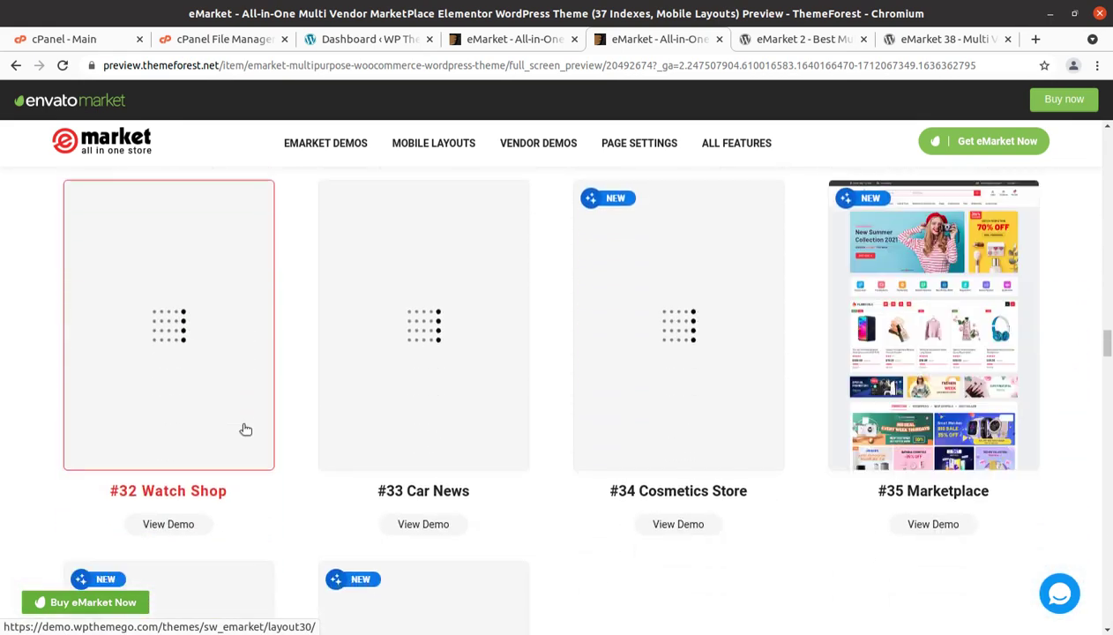
pyautogui.scroll(-3, 245, 429)
pyautogui.scroll(-2, 244, 431)
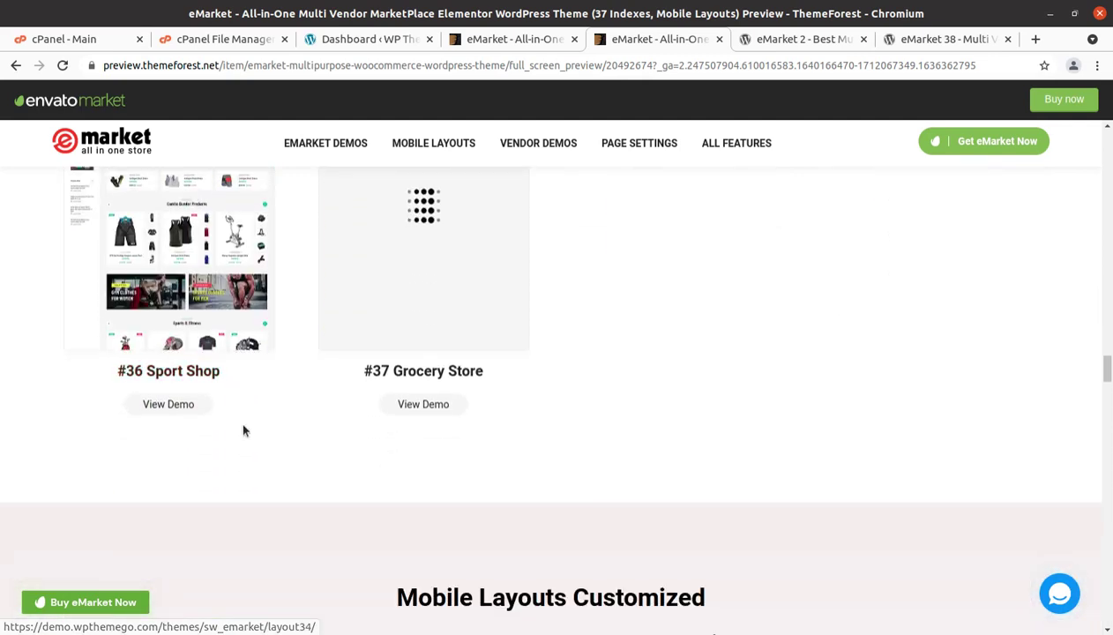
# Review the demo gallery in reverse, from #37 Grocery Store back to the row starting with #20 Book Store.
pyautogui.scroll(2, 436, 432)
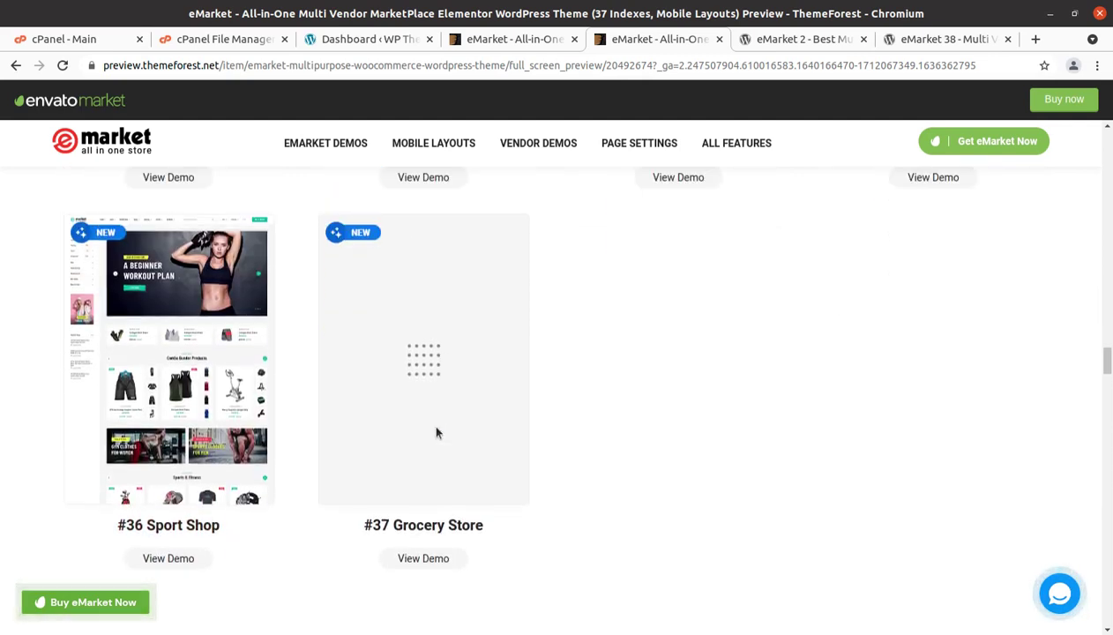
pyautogui.scroll(1, 438, 432)
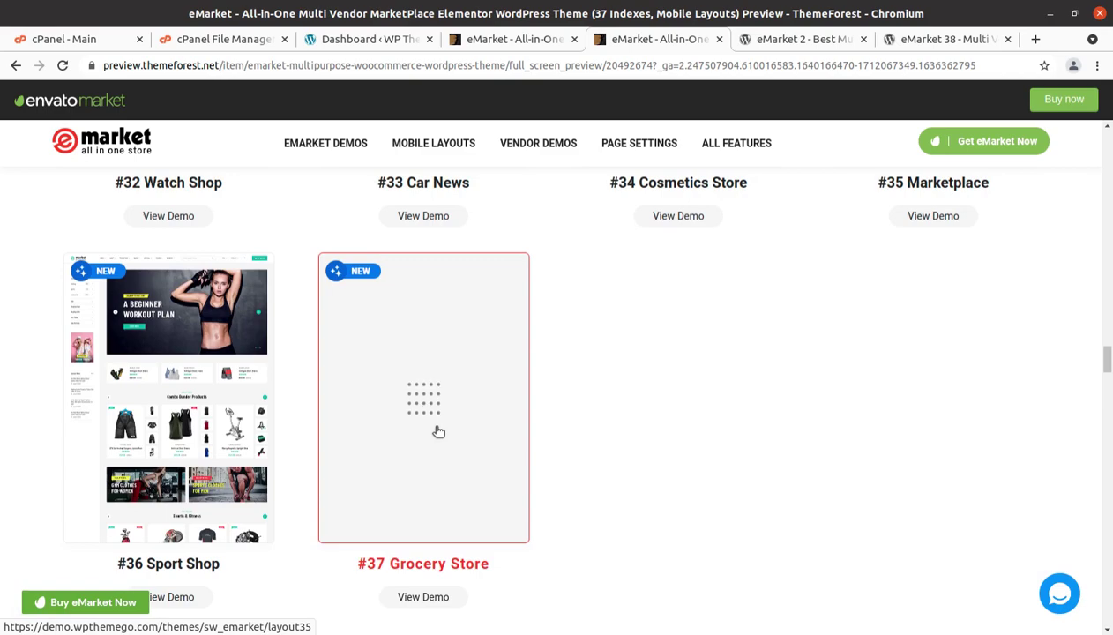
pyautogui.scroll(2, 439, 431)
pyautogui.scroll(6, 438, 431)
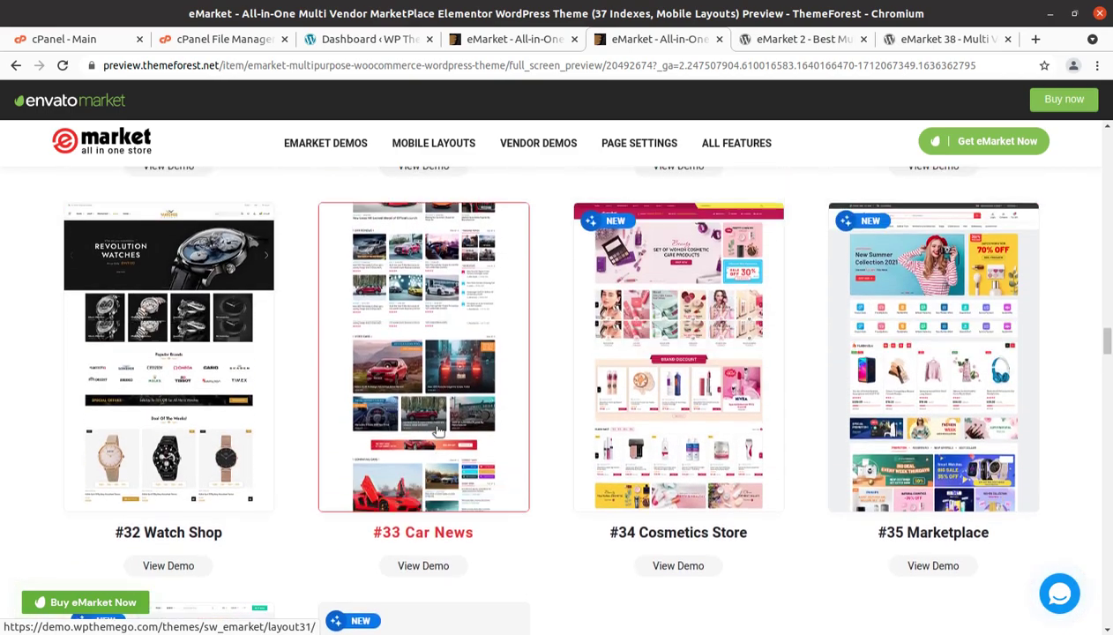
pyautogui.scroll(7, 438, 431)
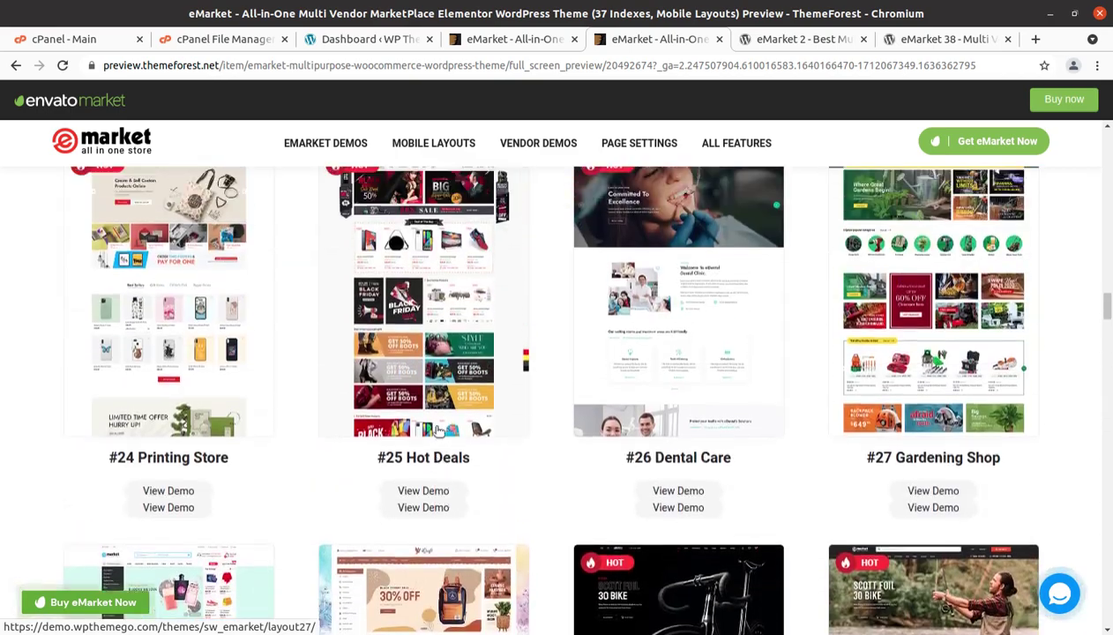
pyautogui.scroll(4, 622, 477)
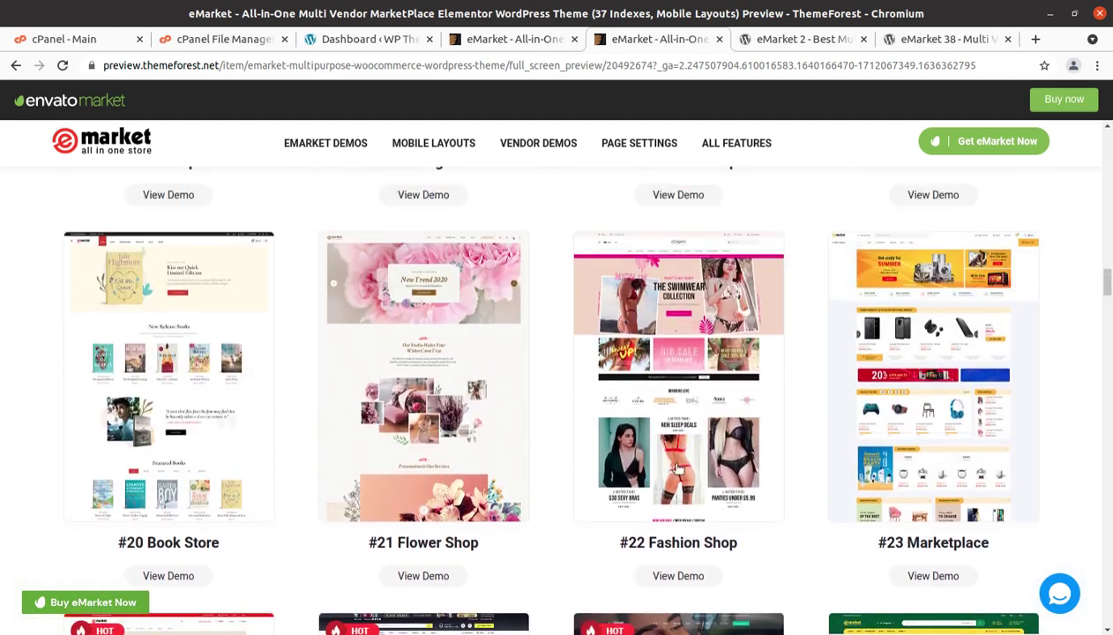
# Continue reviewing the demo layouts in reverse, from the #16 to #19 row back towards the first Marketplace layouts.
pyautogui.scroll(5, 556, 544)
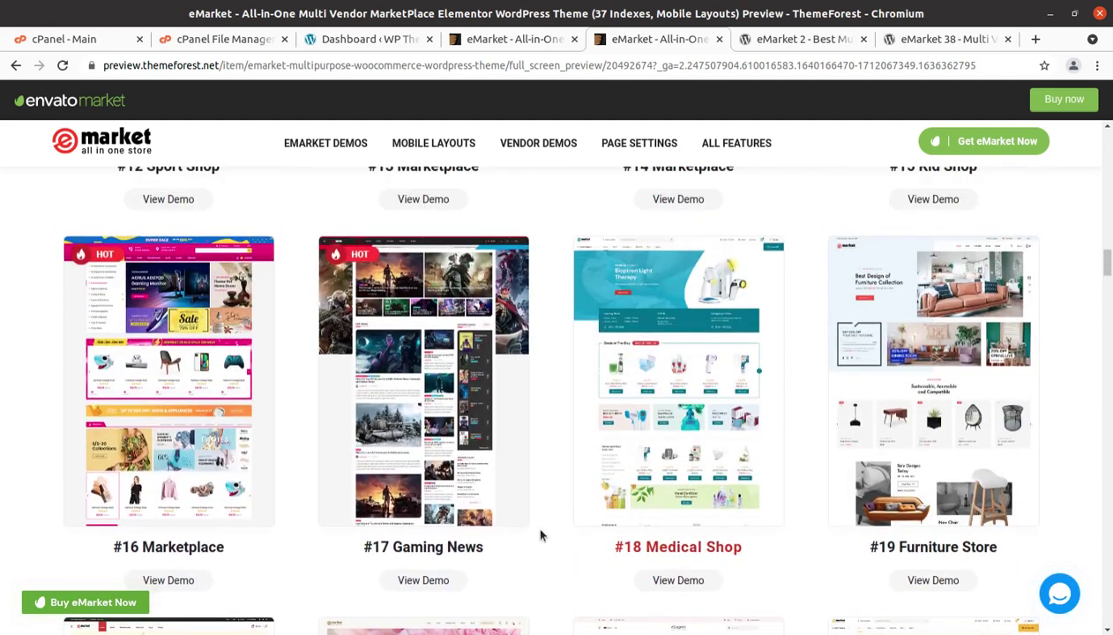
pyautogui.scroll(5, 500, 496)
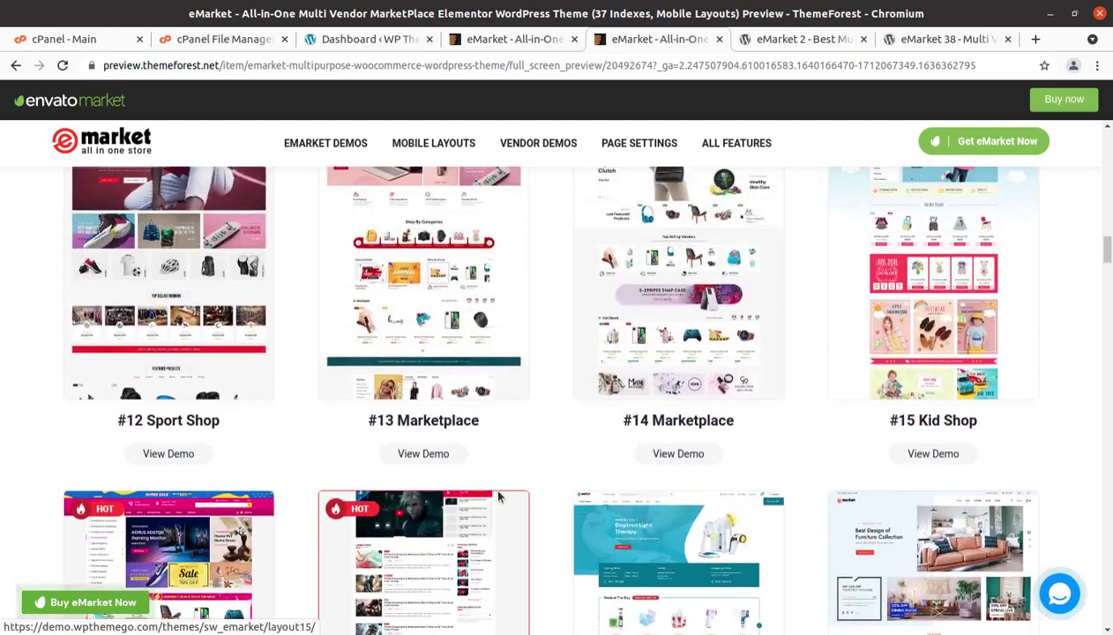
pyautogui.scroll(4, 498, 497)
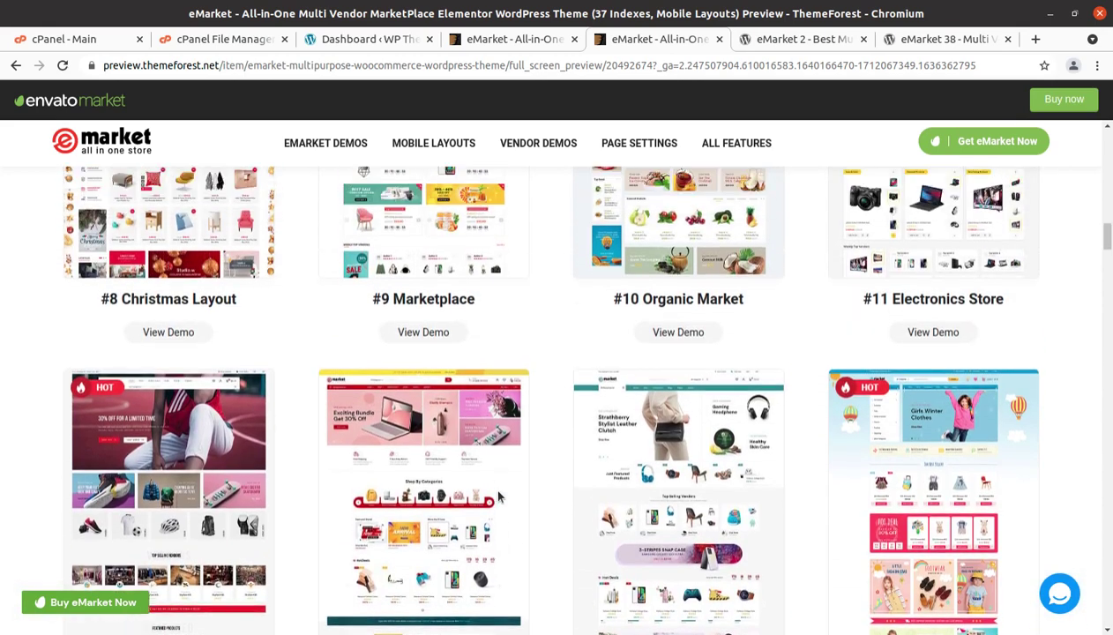
pyautogui.scroll(6, 498, 496)
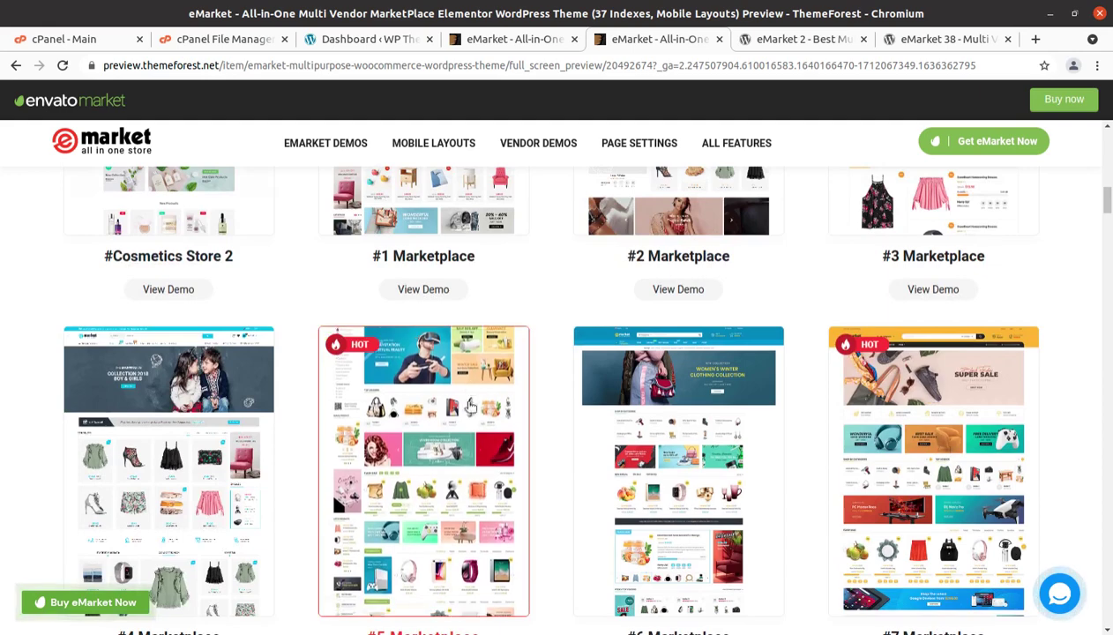
pyautogui.scroll(2, 491, 438)
pyautogui.scroll(2, 491, 438)
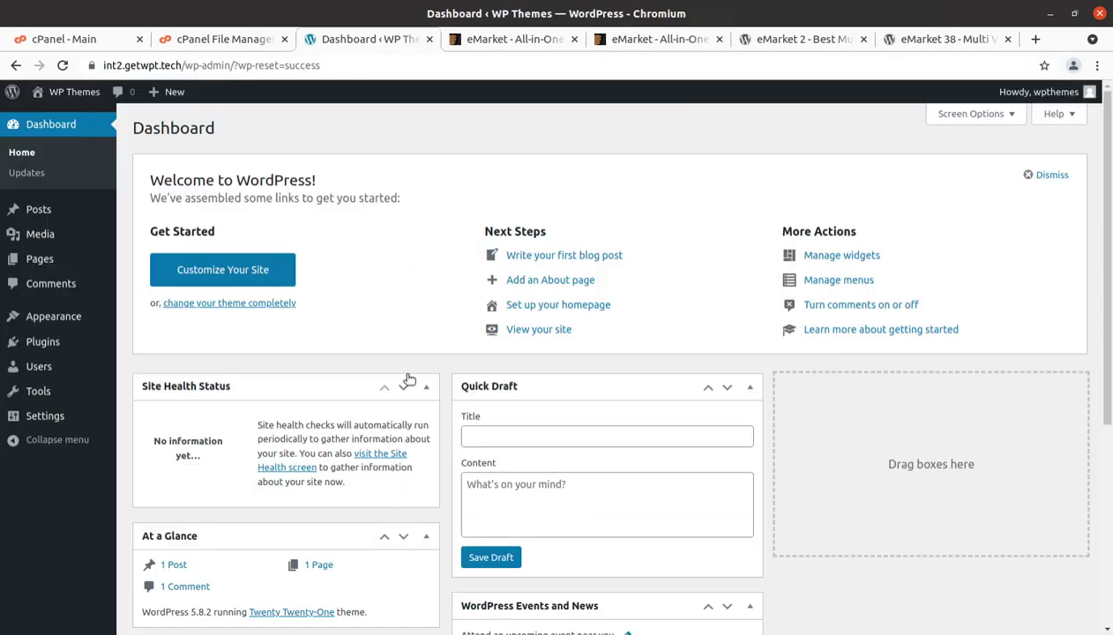
# Bring up the WordPress dashboard and highlight the installed WordPress version number in the At a Glance box.
pyautogui.moveTo(64, 326)
pyautogui.scroll(-2, 269, 555)
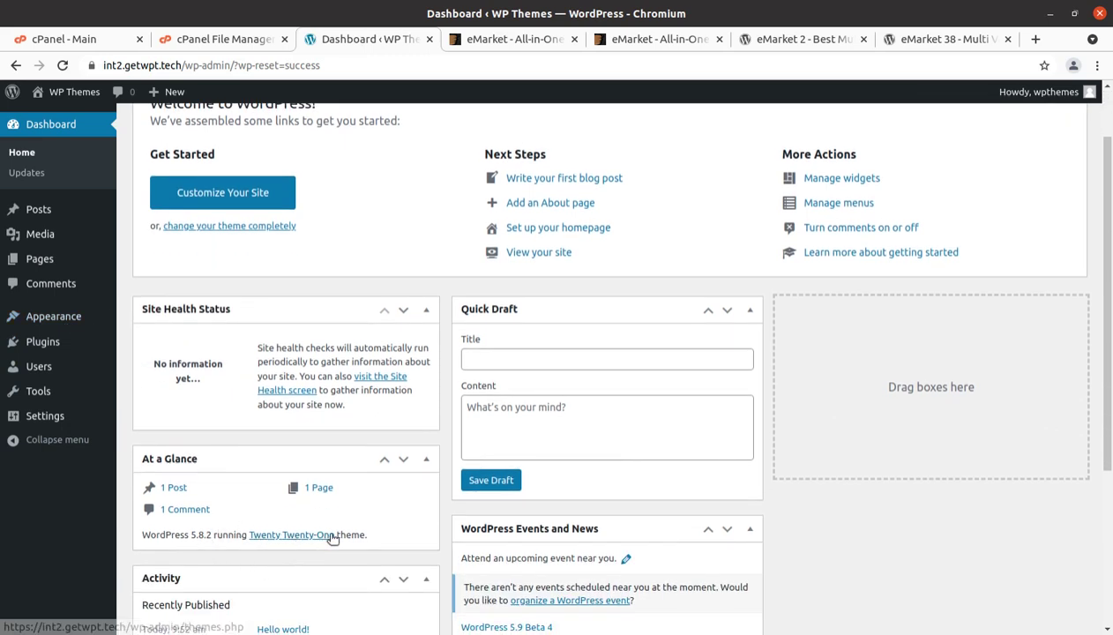
pyautogui.moveTo(187, 534); pyautogui.dragTo(213, 534)
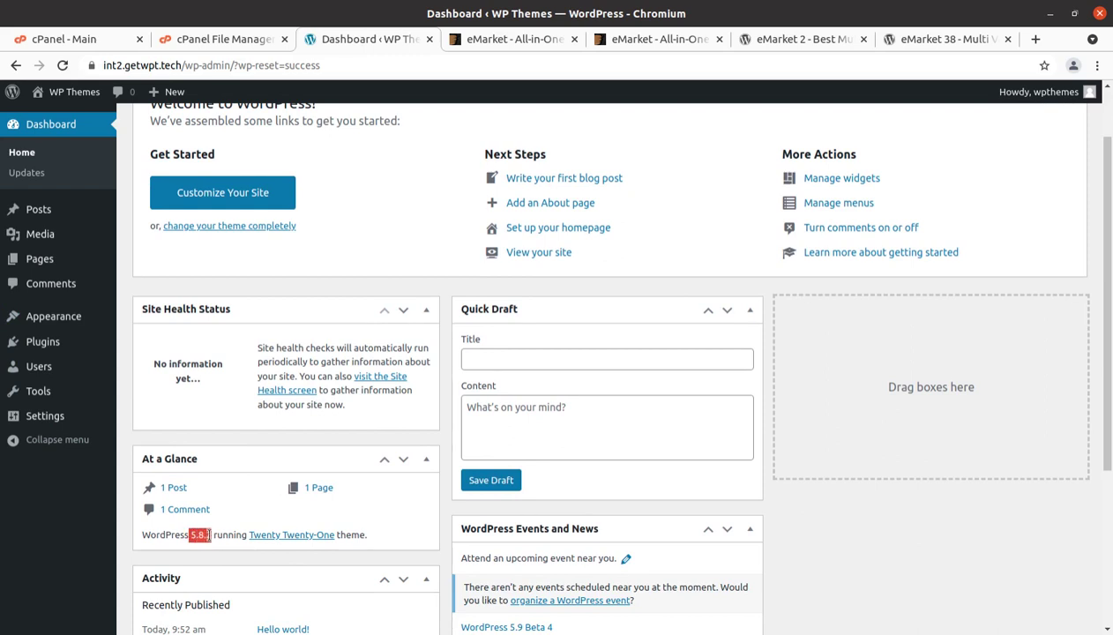
# Switch to the file manager, open the code folder inside emarket_v5.1.0 and select sw_emarket_theme_v5.1.0.zip.
pyautogui.hotkey('alt', 'Tab')
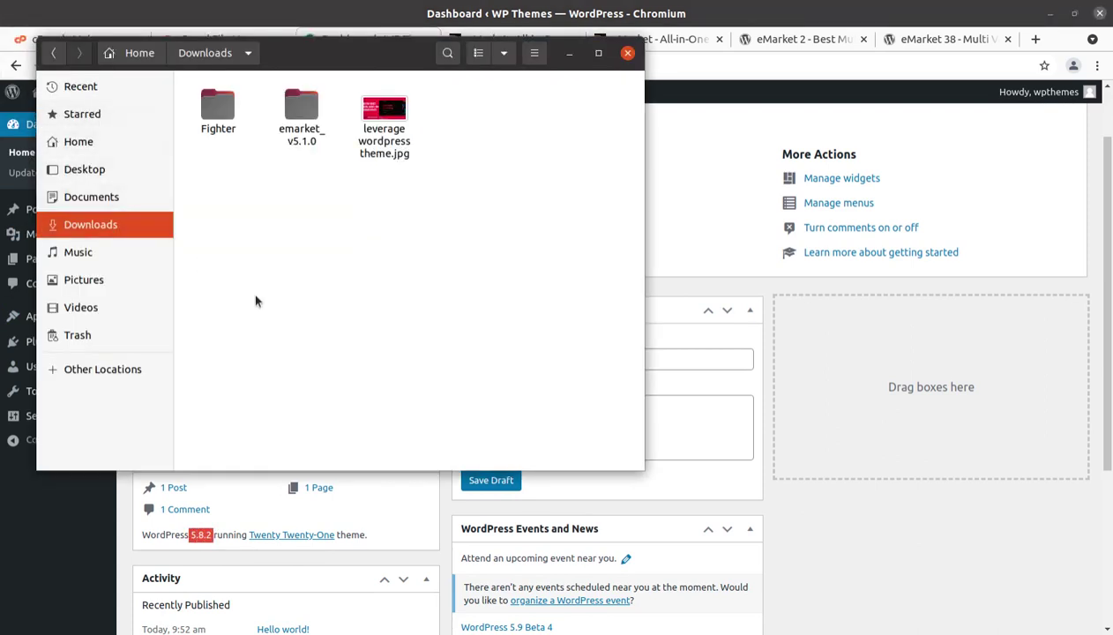
pyautogui.doubleClick(305, 113)
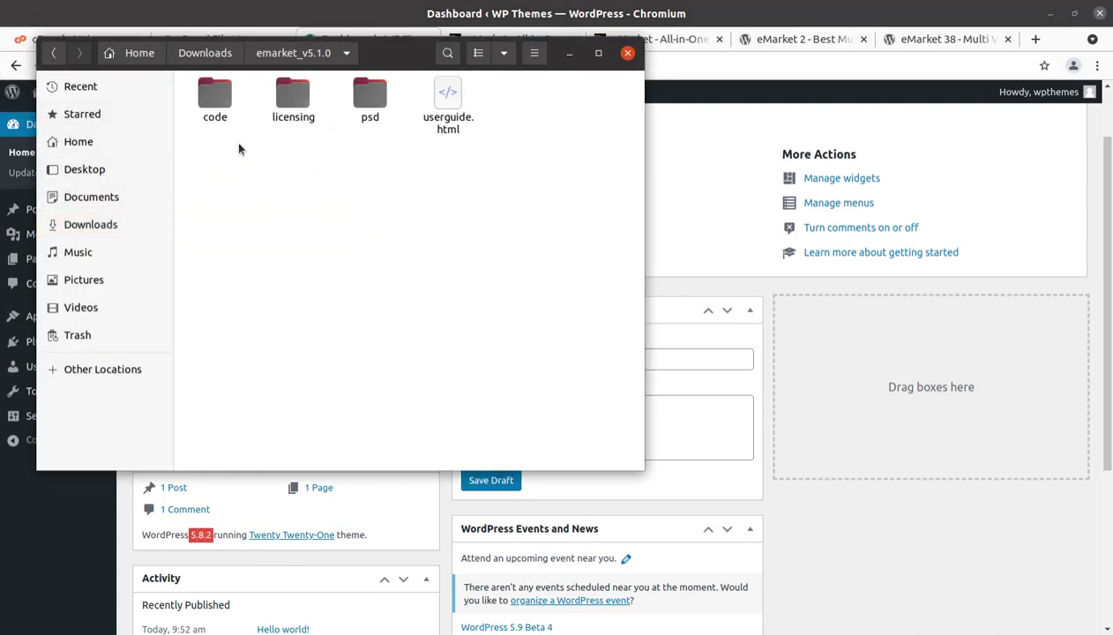
pyautogui.doubleClick(218, 93)
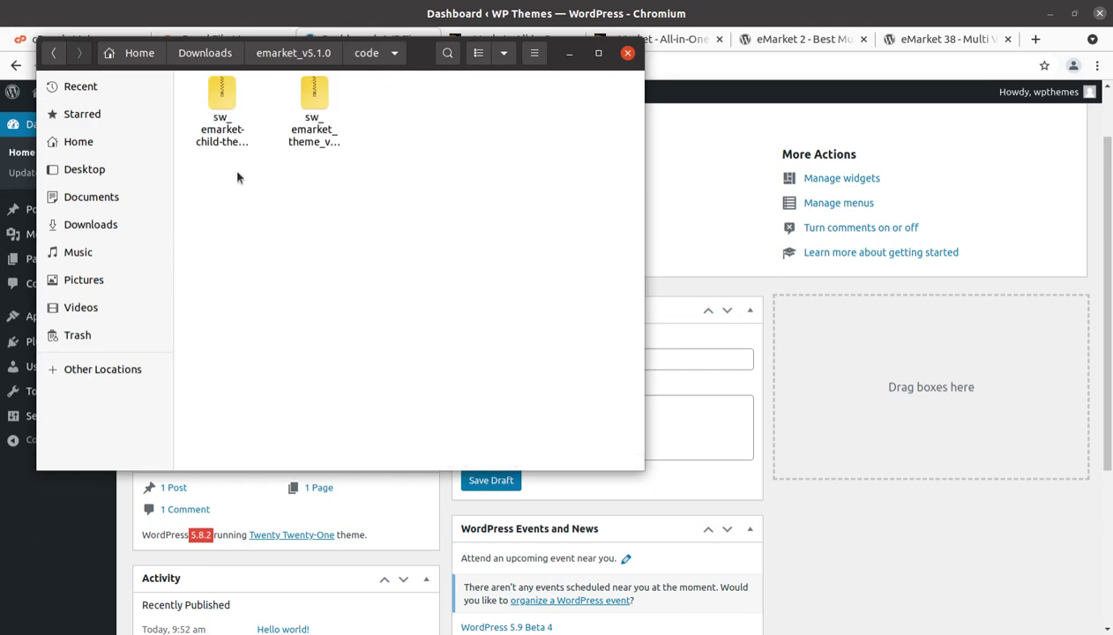
pyautogui.click(319, 141)
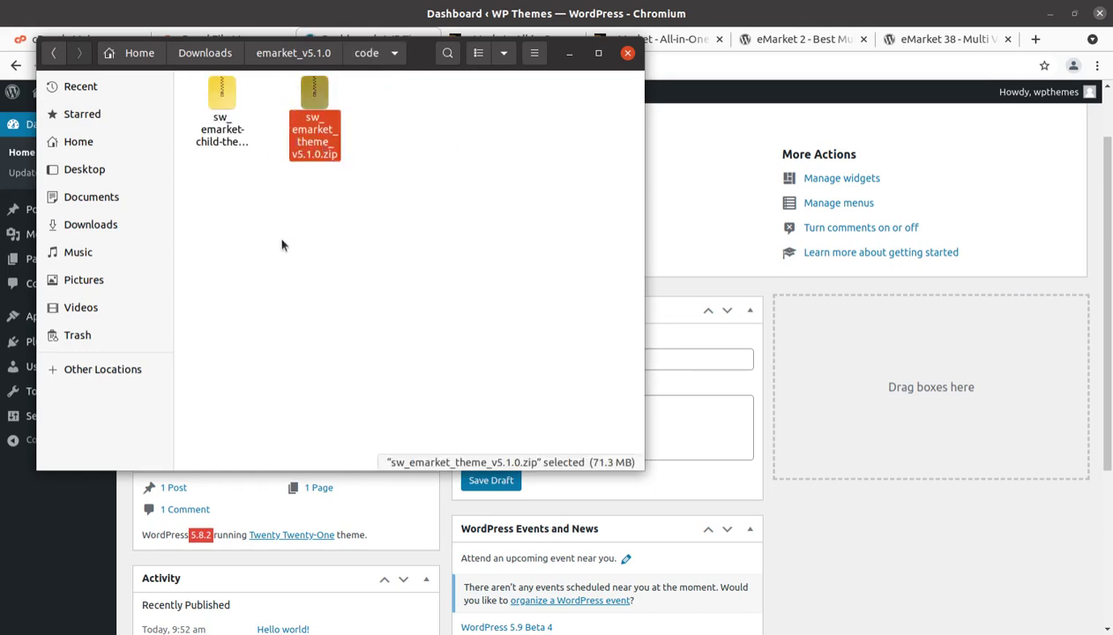
# Check sw_emarket-child-theme.zip and the contents of the psd folder in emarket_v5.1.0, and minimize the file manager.
pyautogui.click(222, 110)
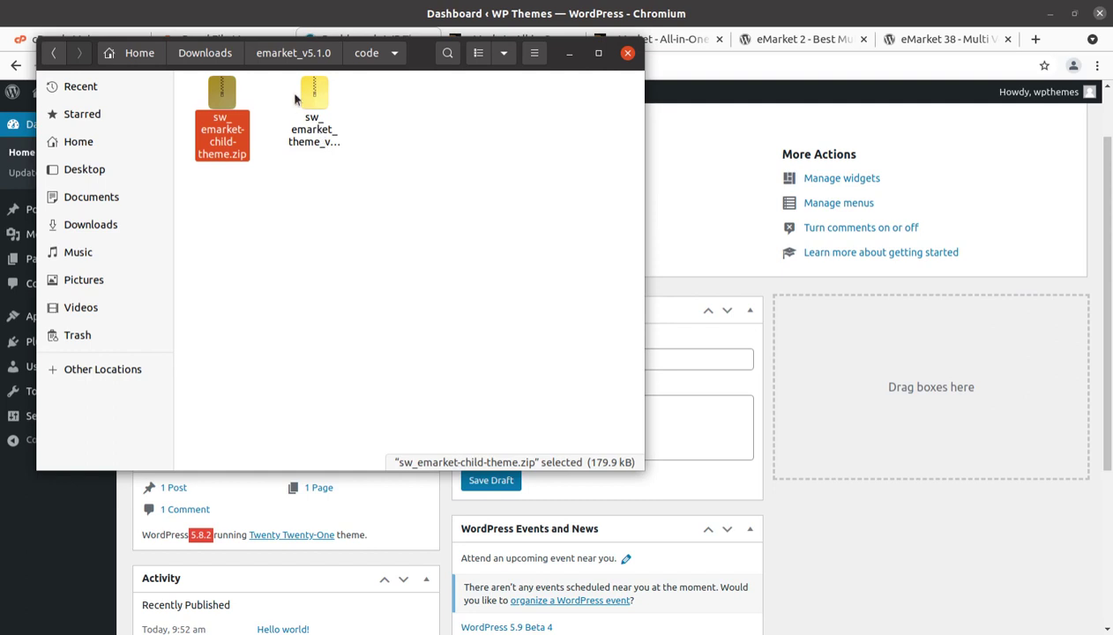
pyautogui.click(284, 55)
pyautogui.doubleClick(369, 95)
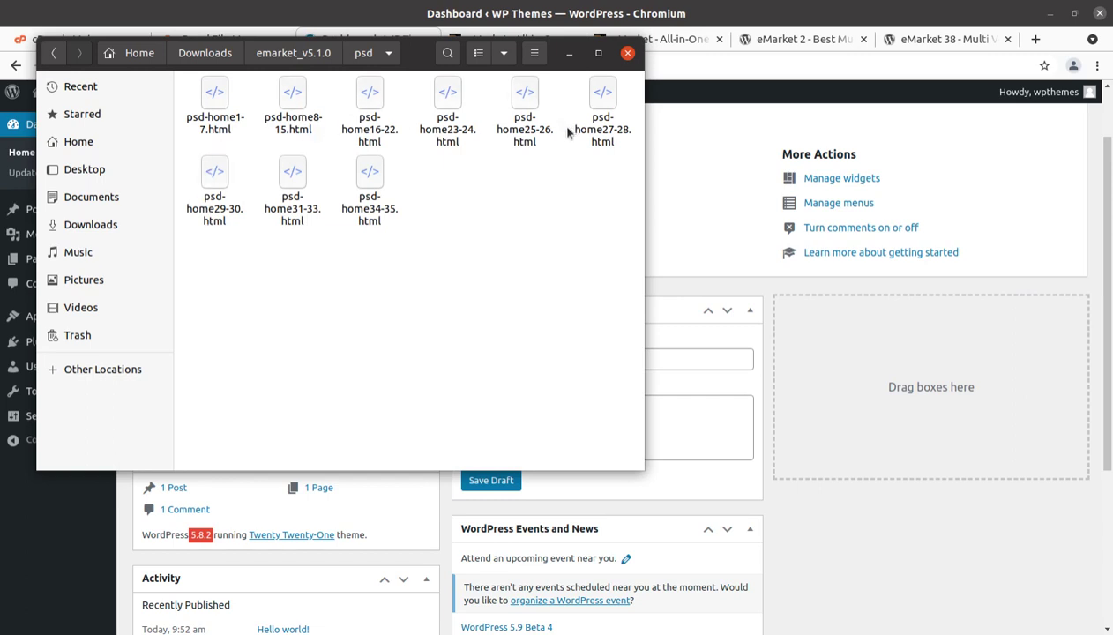
pyautogui.click(309, 60)
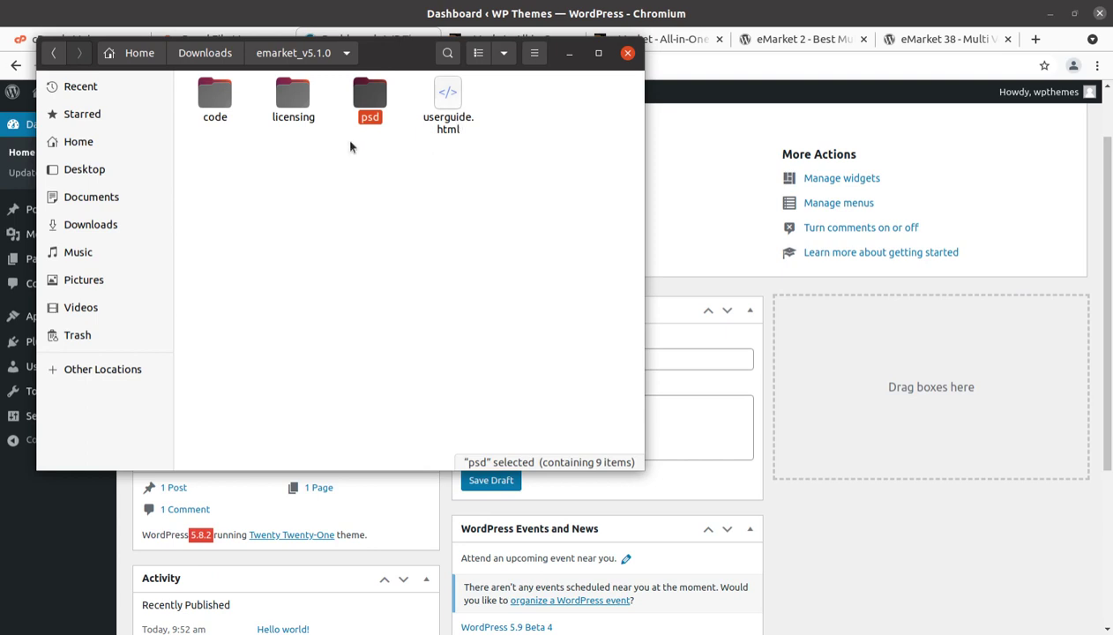
pyautogui.click(569, 53)
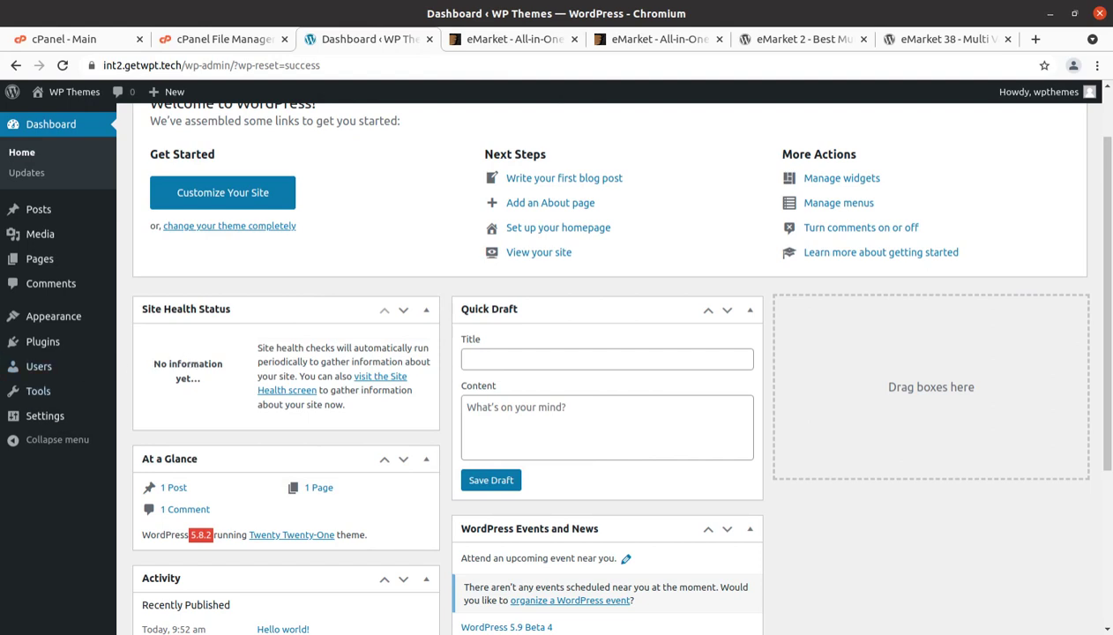
# Open the WordPress theme management screen, start adding a new theme and bring up the zip upload form.
pyautogui.moveTo(56, 347)
pyautogui.scroll(2, 354, 538)
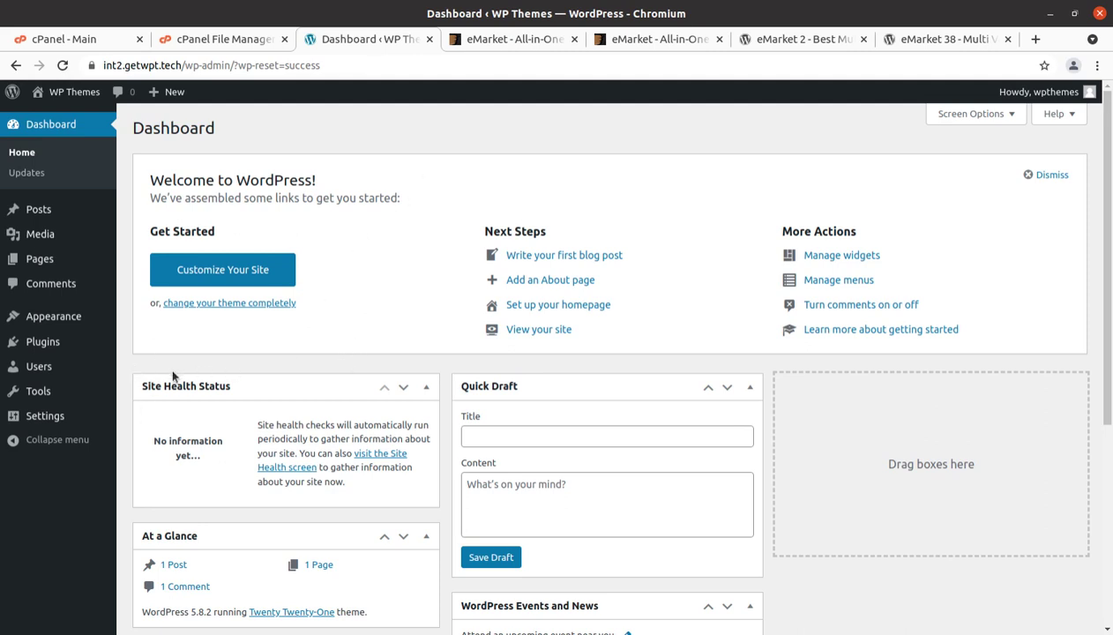
pyautogui.moveTo(48, 326)
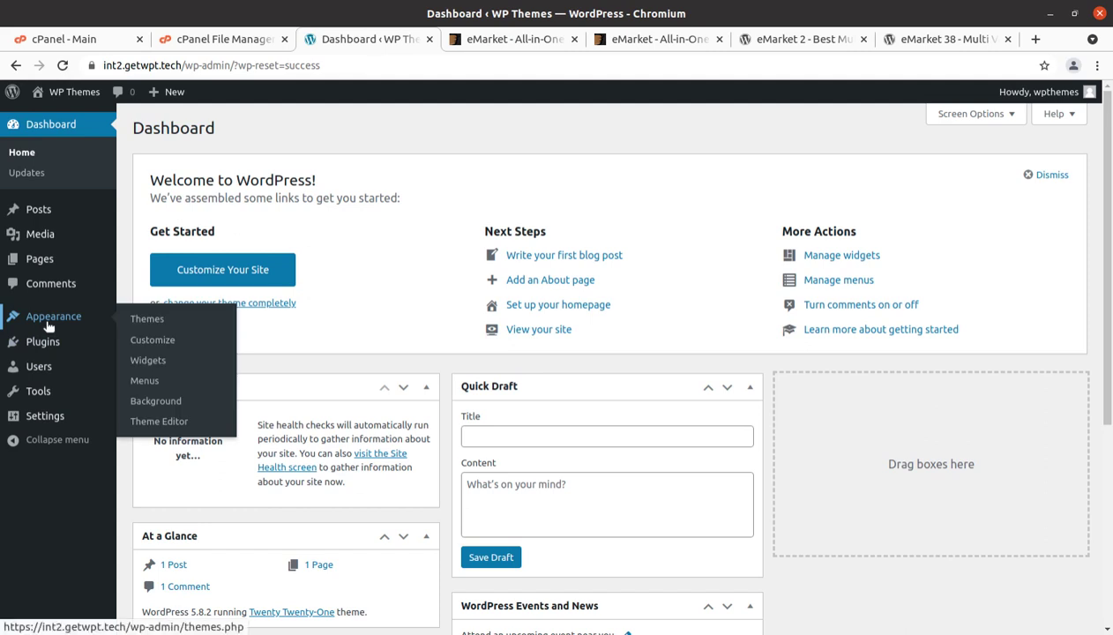
pyautogui.click(157, 321)
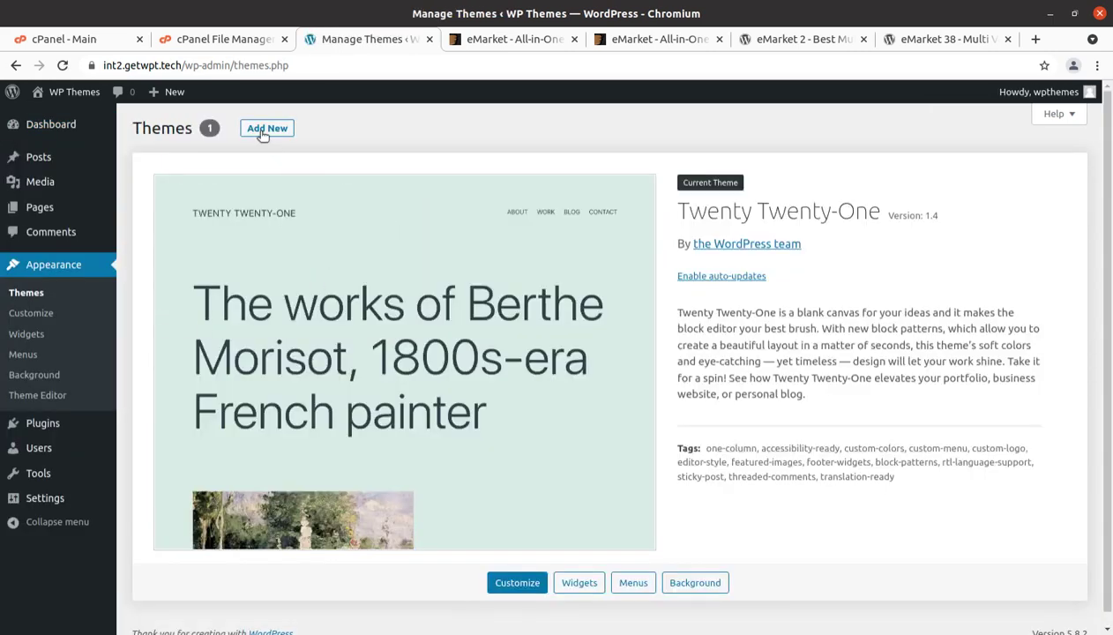
pyautogui.click(260, 131)
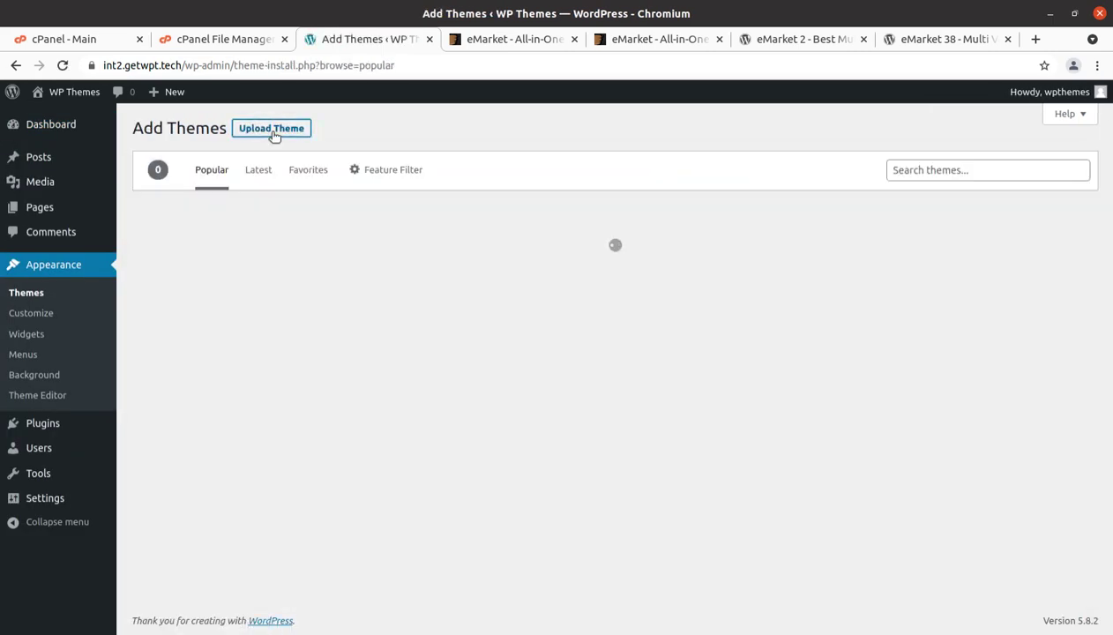
pyautogui.click(273, 133)
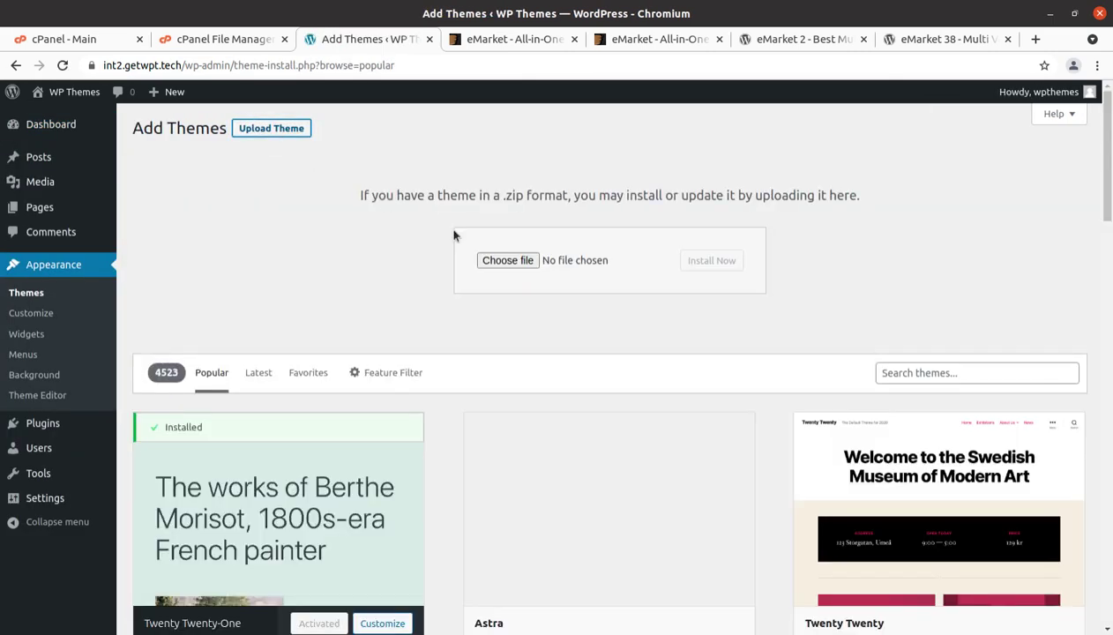
pyautogui.click(486, 262)
pyautogui.doubleClick(278, 112)
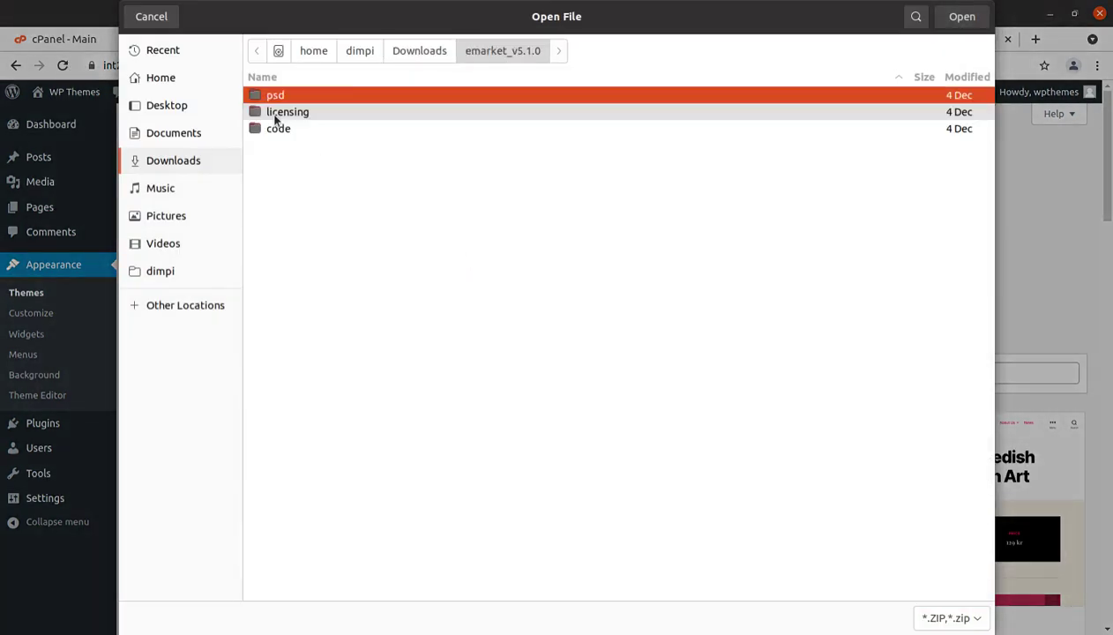
pyautogui.doubleClick(276, 128)
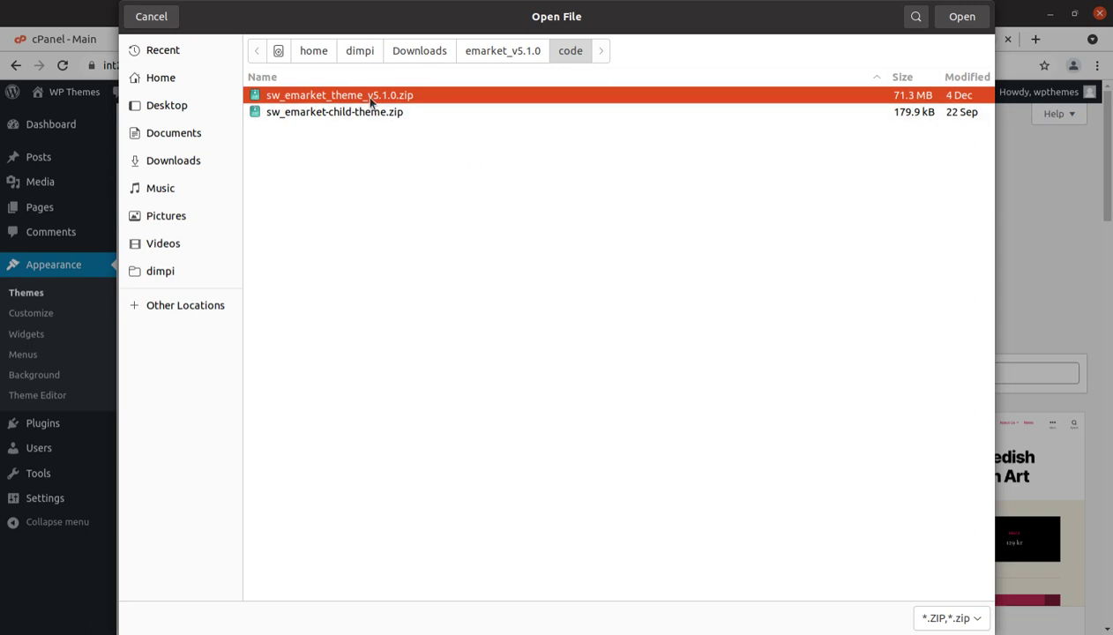
pyautogui.click(143, 16)
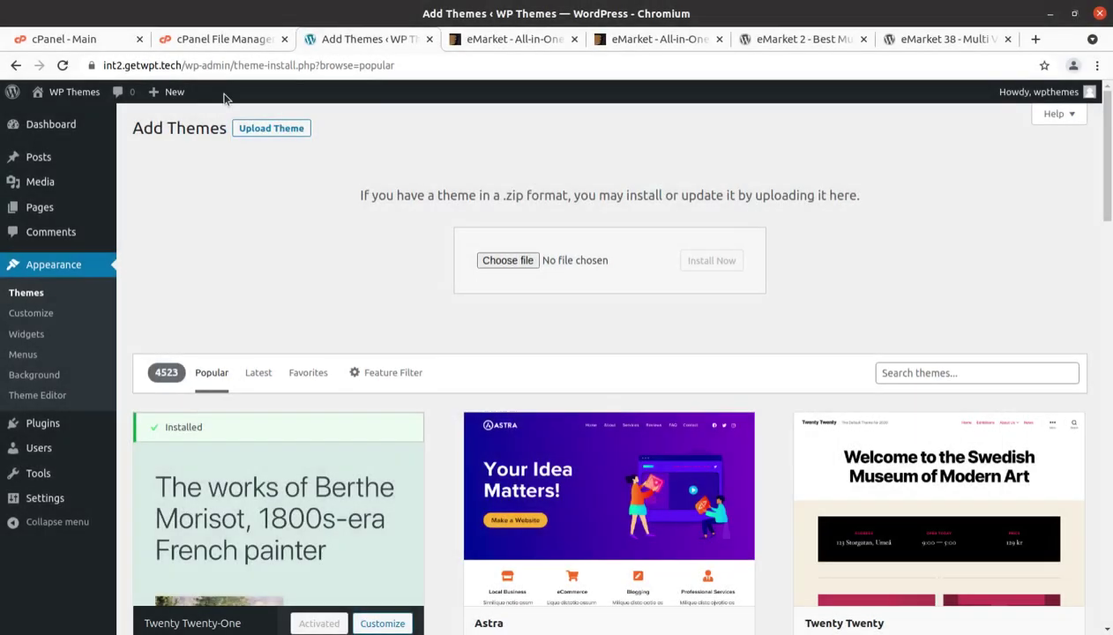
# Switch to the cPanel File Manager and start uploading sw_emarket_theme_v5.1.0.zip to the wp-content/themes folder.
pyautogui.click(231, 41)
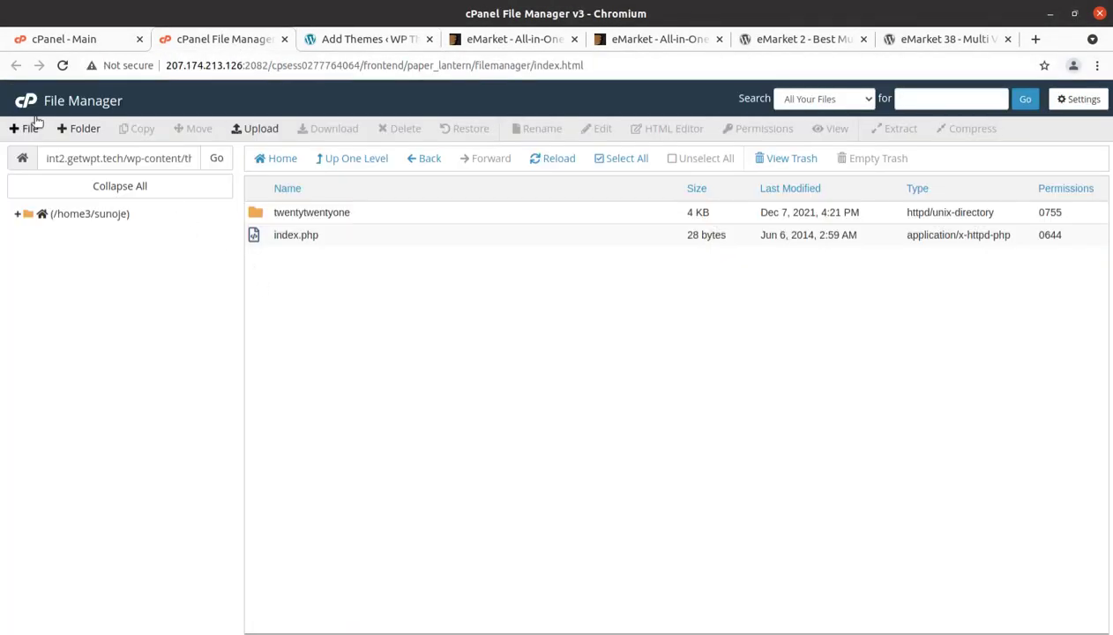
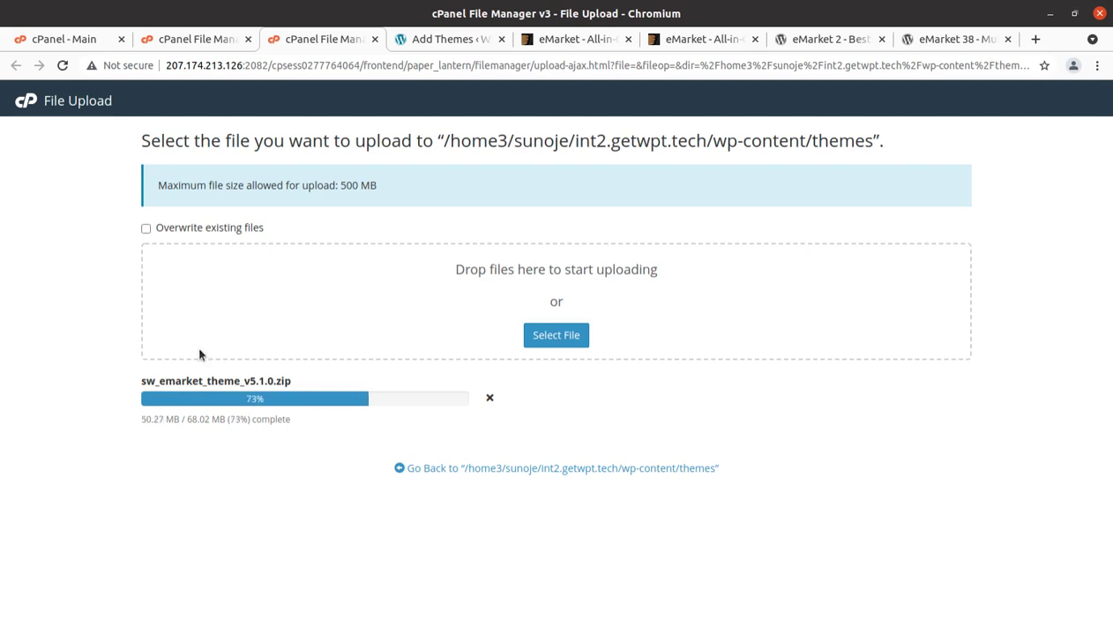
# Switch to the eMarket 2 demo store, browse its home page and open the Quid Ex Ea Comm product.
pyautogui.click(448, 40)
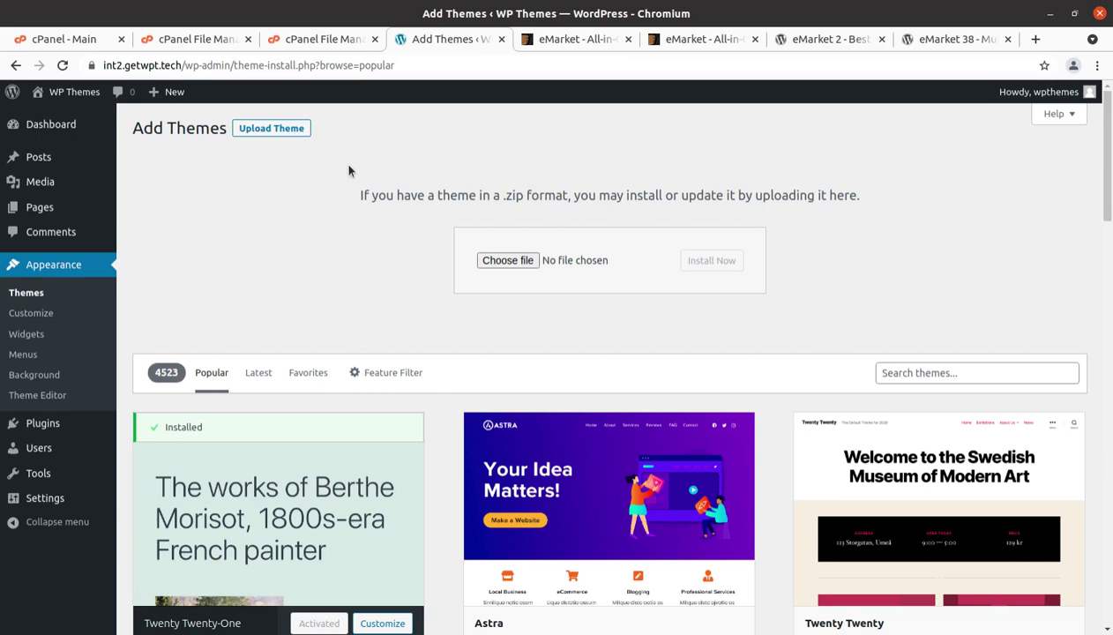
pyautogui.click(793, 41)
pyautogui.scroll(2, 209, 372)
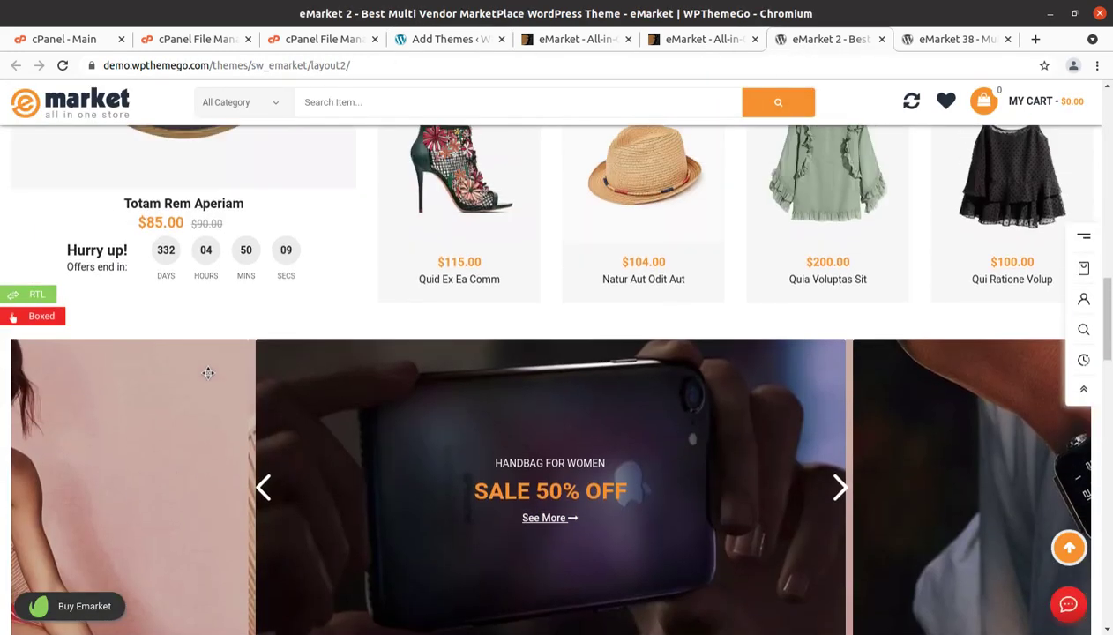
pyautogui.click(436, 170)
pyautogui.scroll(2, 415, 380)
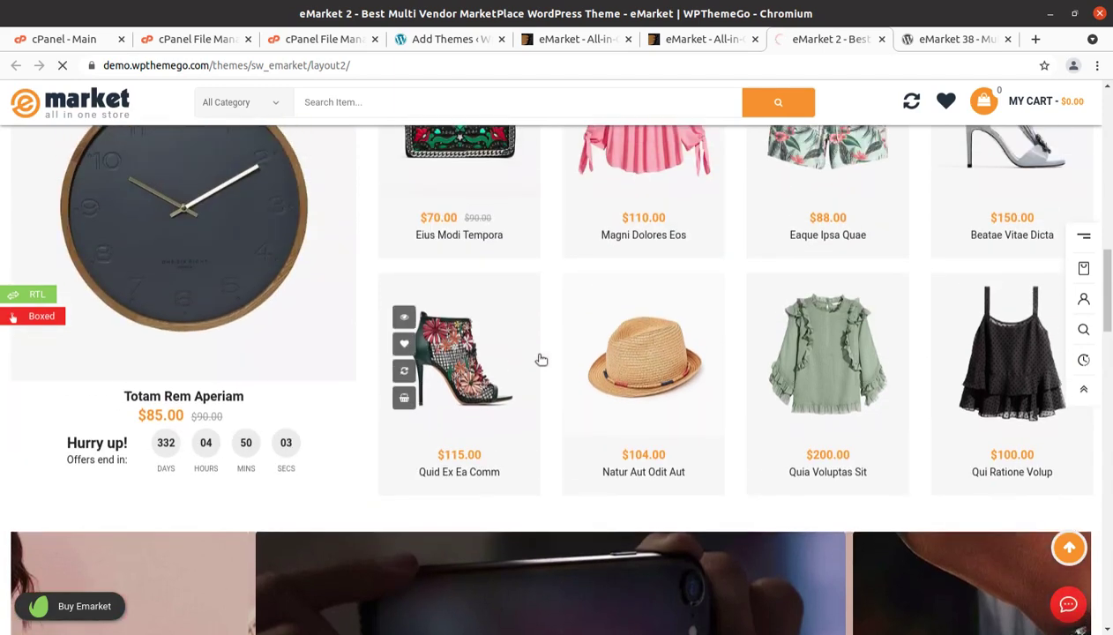
pyautogui.scroll(6, 504, 393)
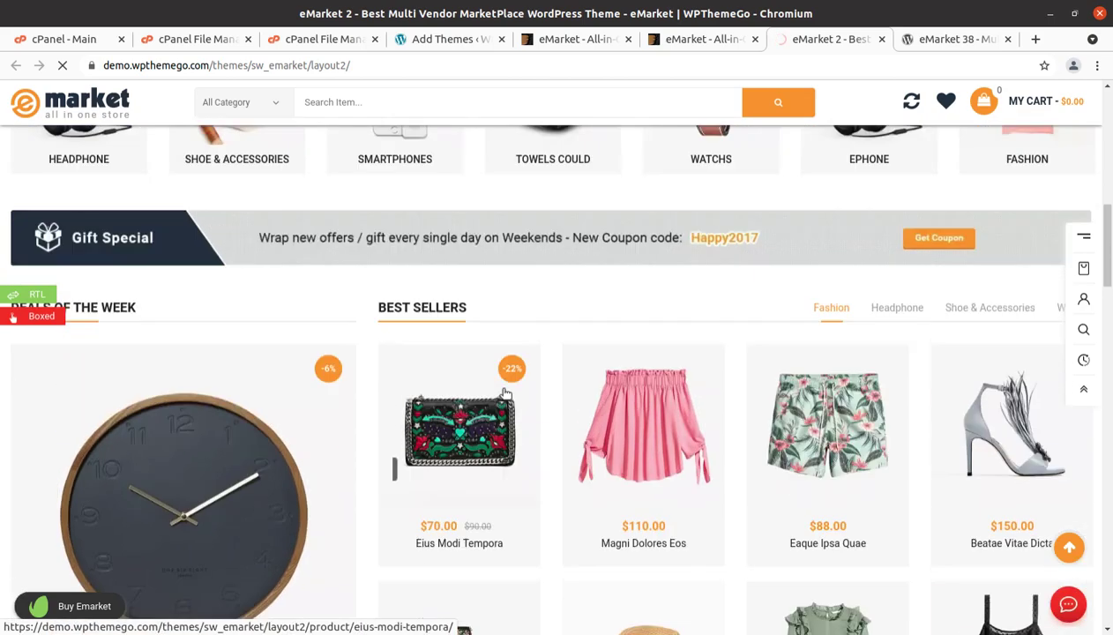
pyautogui.scroll(3, 504, 393)
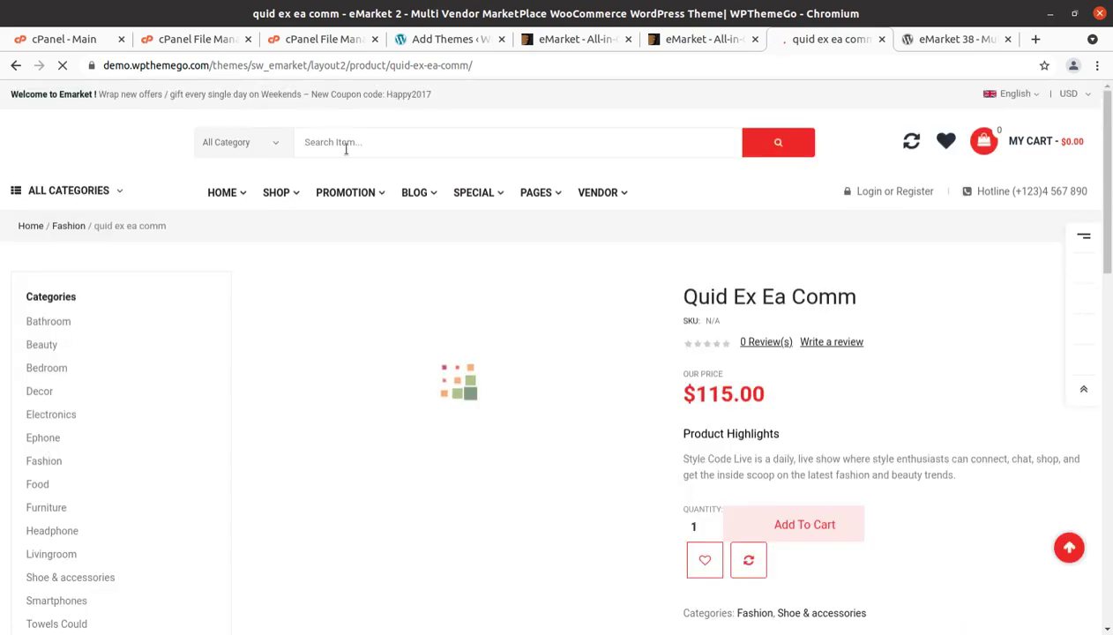
# Review the Quid Ex Ea Comm product page from its details and description down to the related products.
pyautogui.moveTo(350, 254)
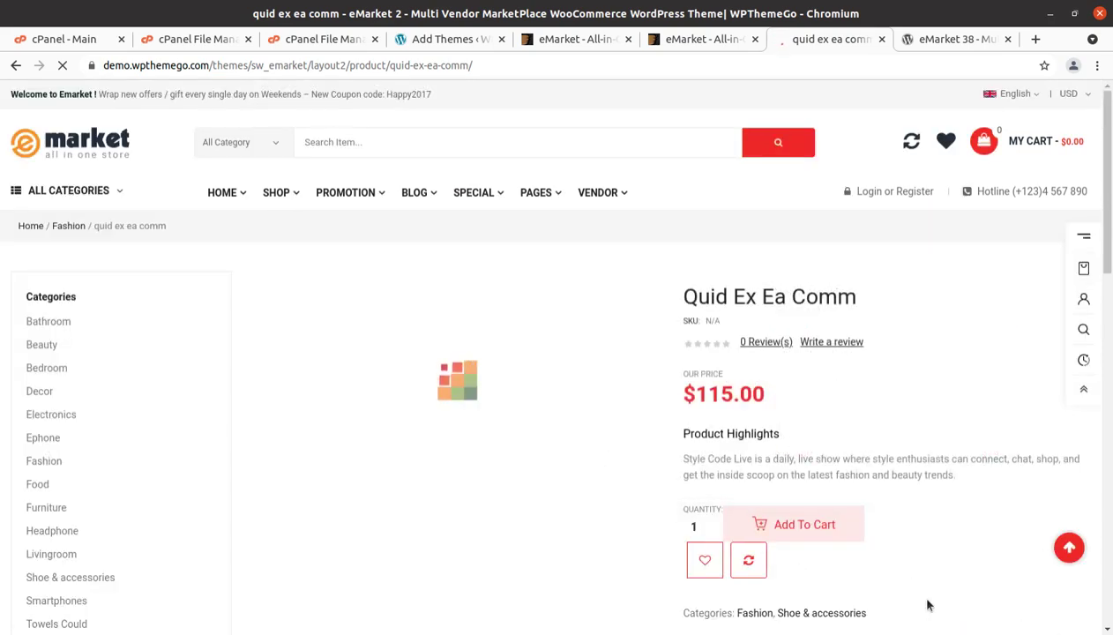
pyautogui.scroll(-2, 927, 605)
pyautogui.scroll(-6, 927, 605)
pyautogui.scroll(-3, 899, 590)
pyautogui.scroll(4, 696, 476)
pyautogui.scroll(-2, 618, 403)
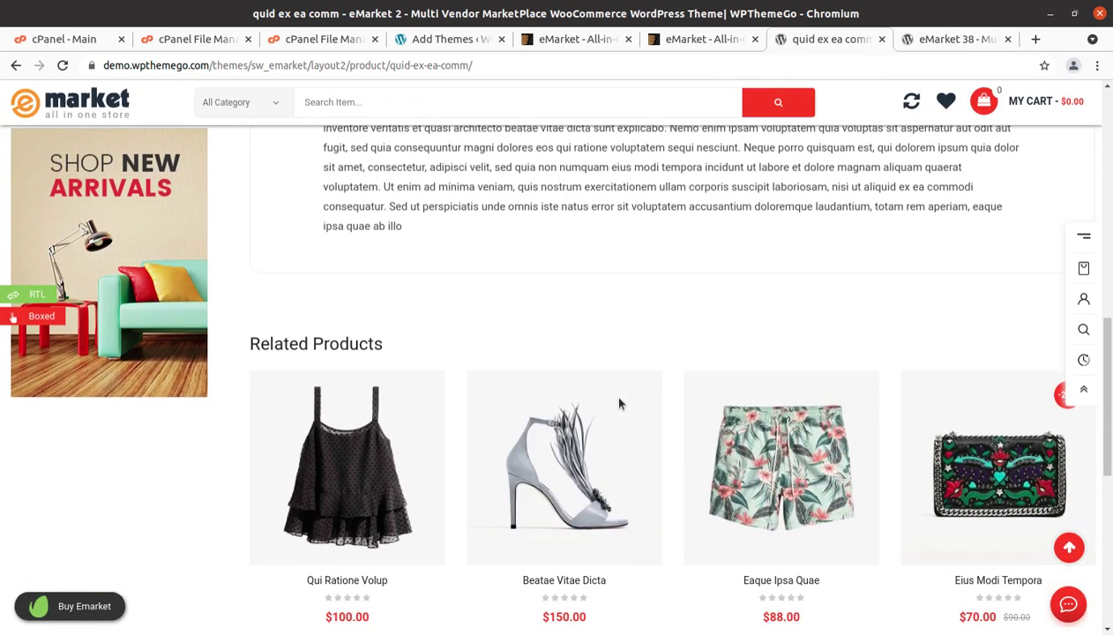
pyautogui.scroll(-2, 618, 403)
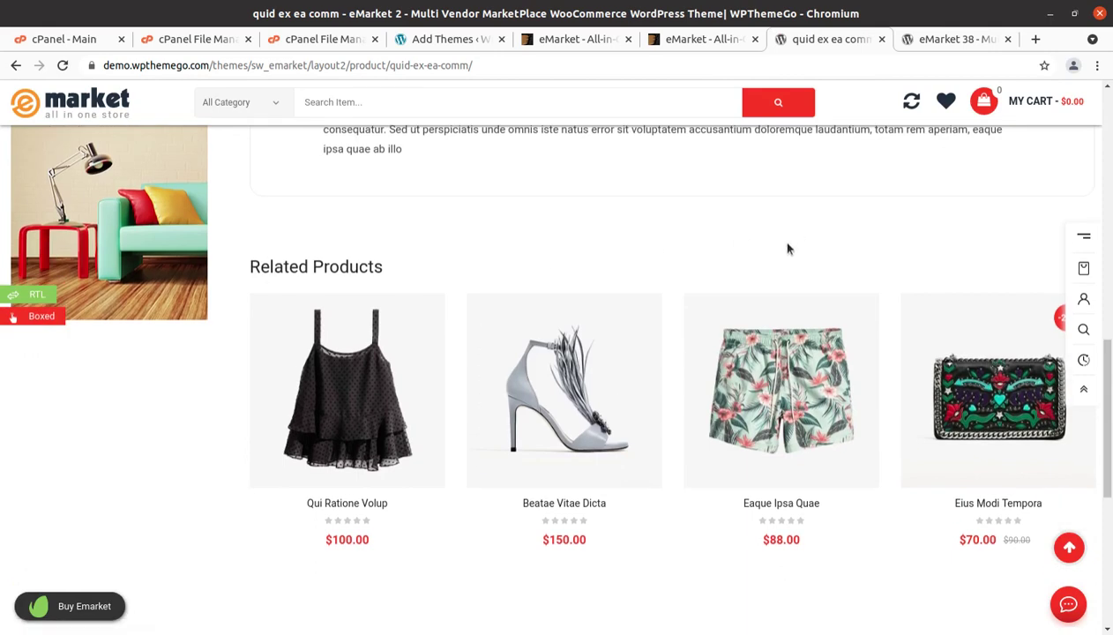
pyautogui.scroll(-2, 794, 237)
# Return to the cPanel file upload page, check the theme archive's upload progress and close that page.
pyautogui.click(190, 41)
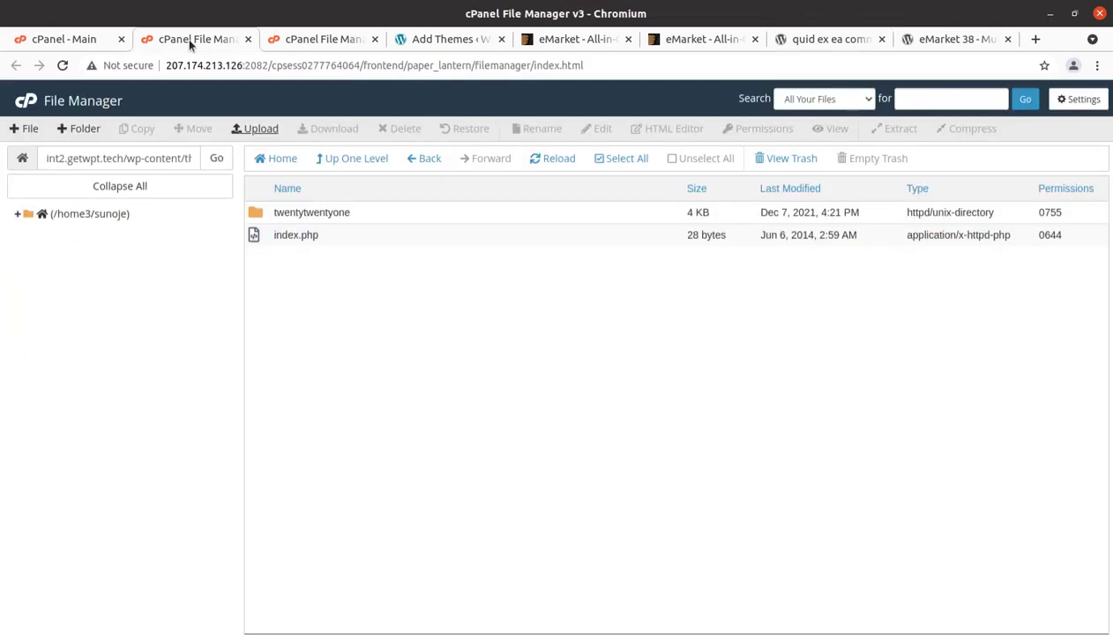
pyautogui.click(309, 39)
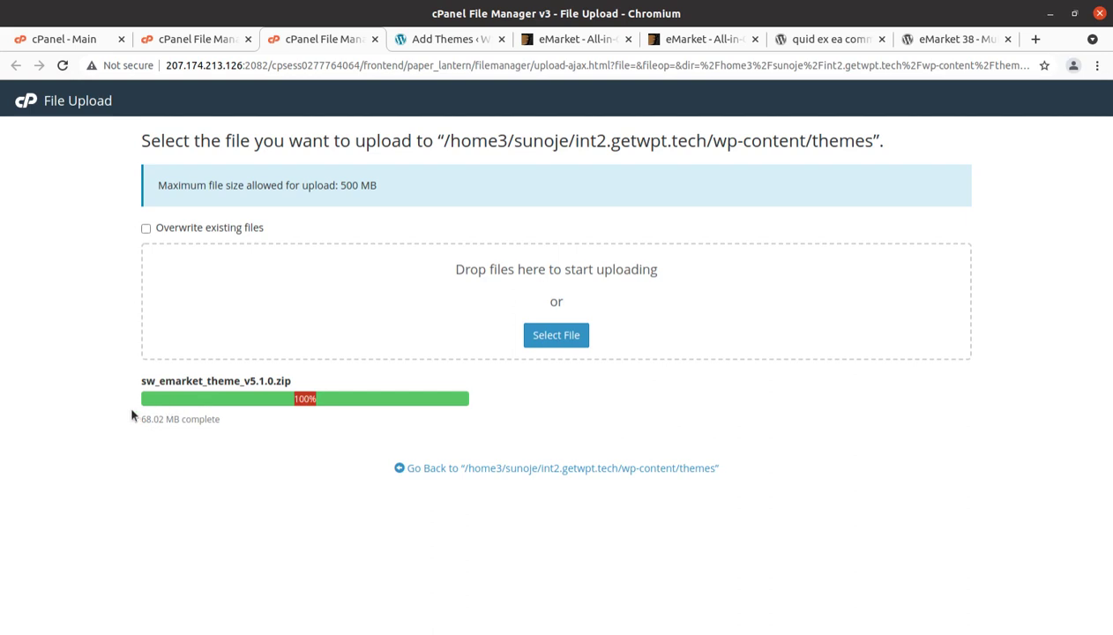
pyautogui.click(317, 432)
pyautogui.moveTo(328, 406); pyautogui.dragTo(298, 398)
pyautogui.hotkey('ctrl', 'w')
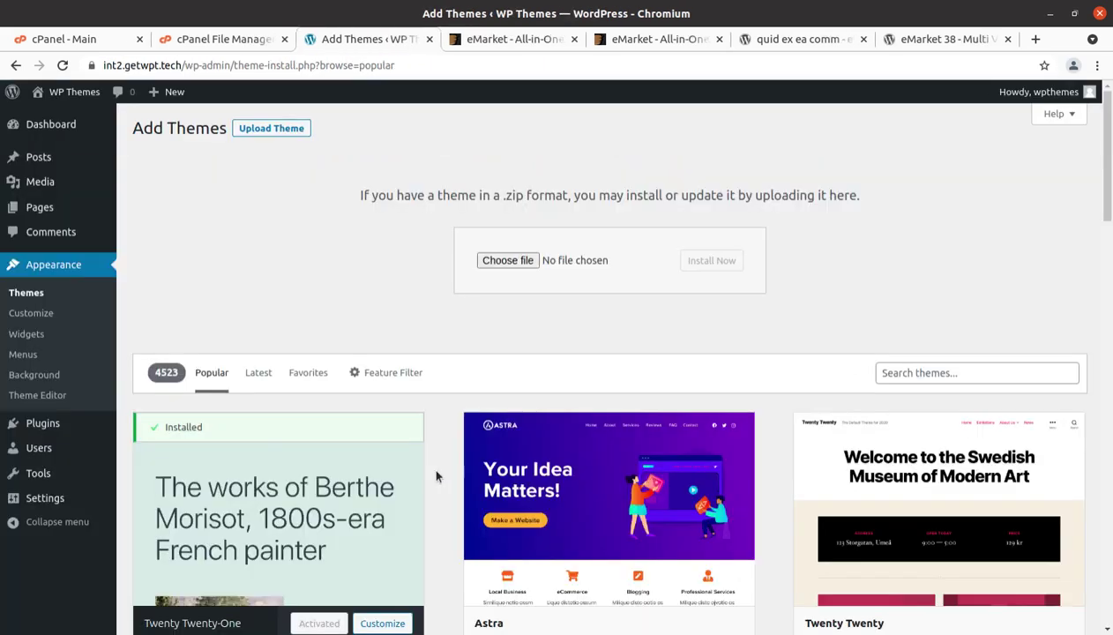
# Extract sw_emarket_theme_v5.1.0.zip into /int2.getwpt.tech/wp-content/themes in the File Manager and reload the file list.
pyautogui.click(234, 40)
pyautogui.click(432, 265)
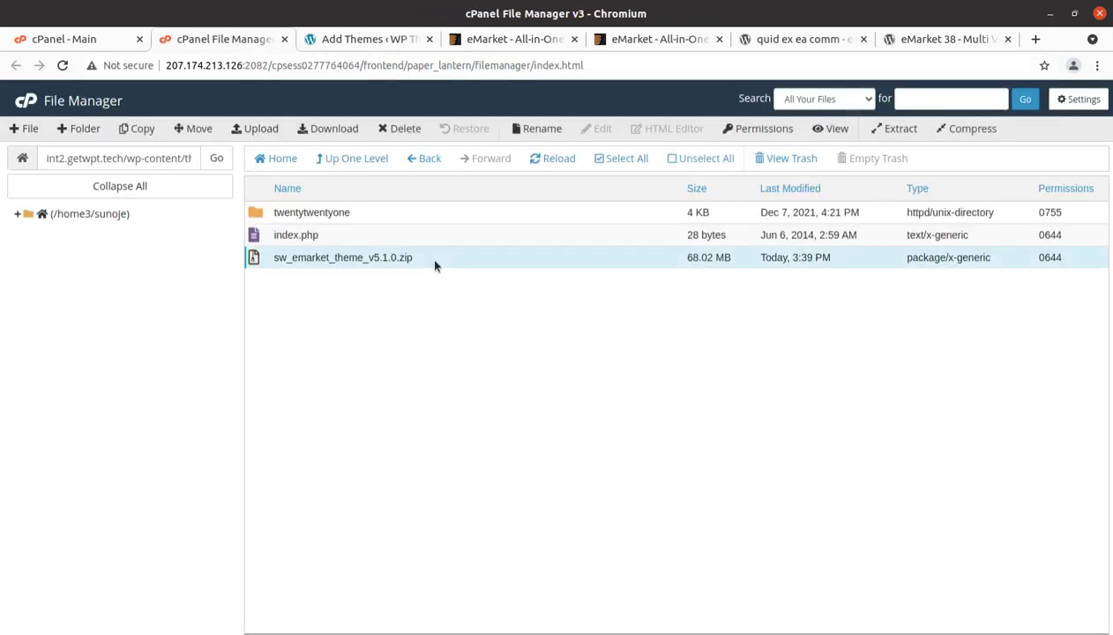
pyautogui.rightClick(434, 264)
pyautogui.click(466, 423)
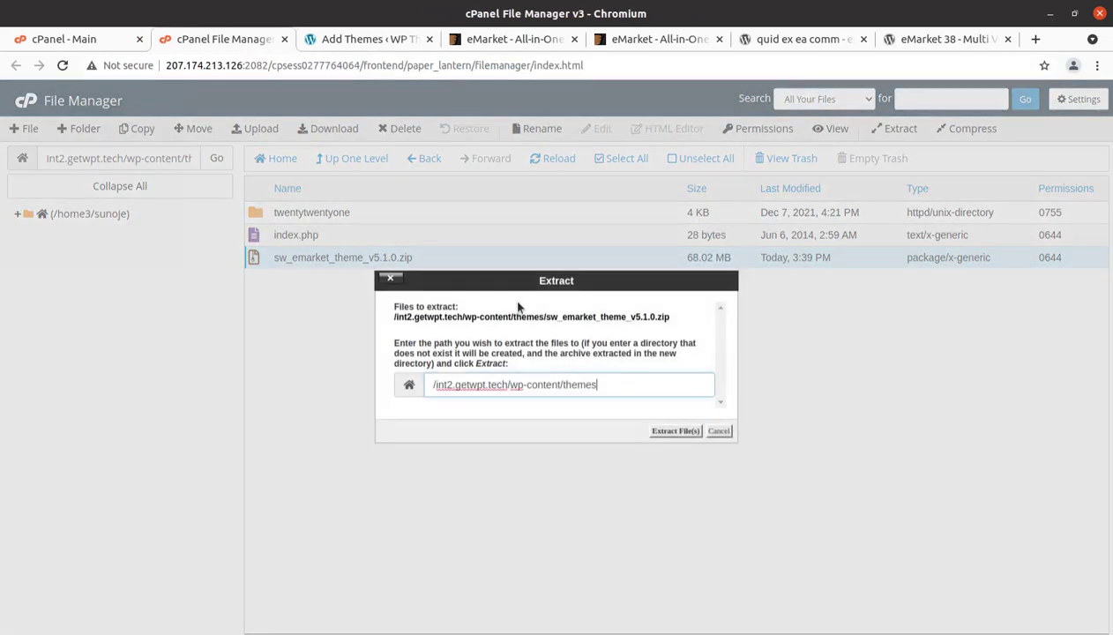
pyautogui.click(670, 426)
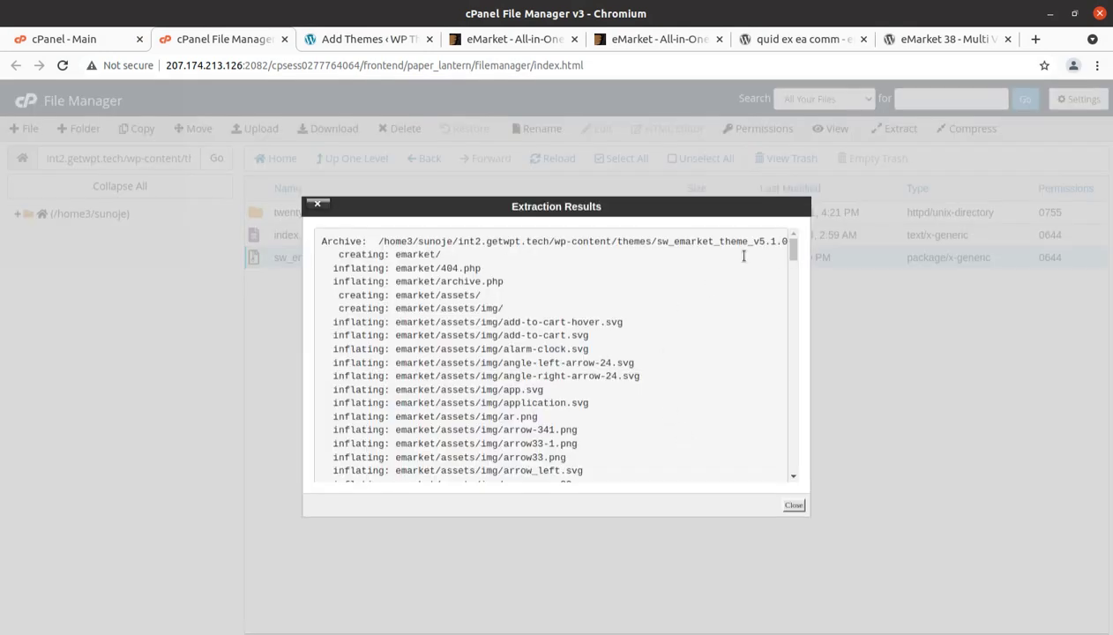
pyautogui.click(319, 205)
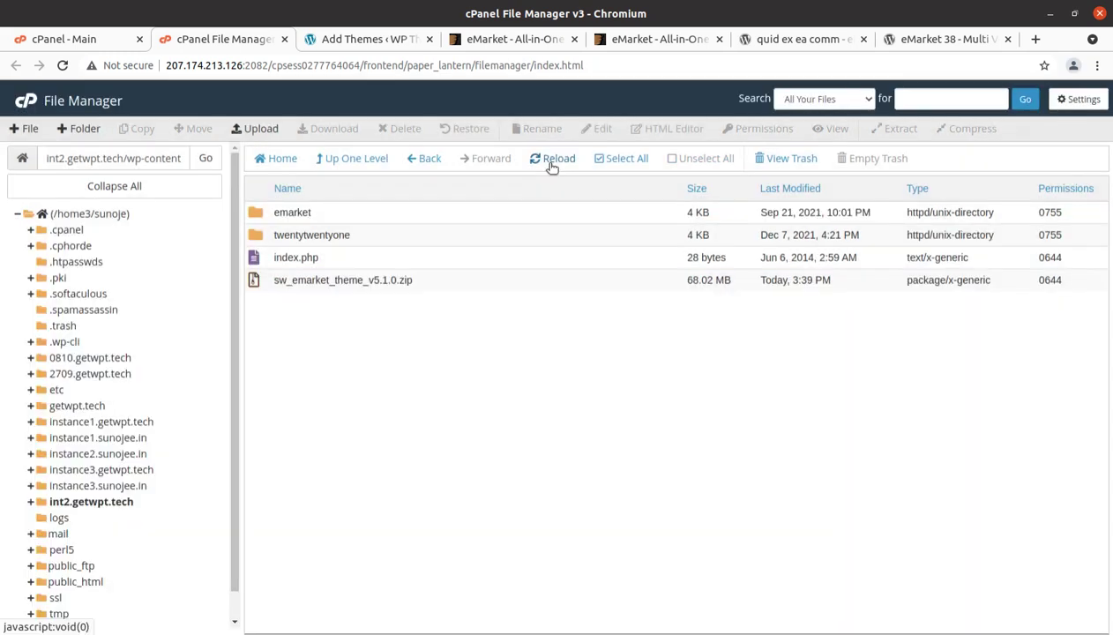
pyautogui.click(196, 187)
# Inspect the files and subfolders inside the extracted emarket theme folder and return to the themes folder.
pyautogui.doubleClick(341, 213)
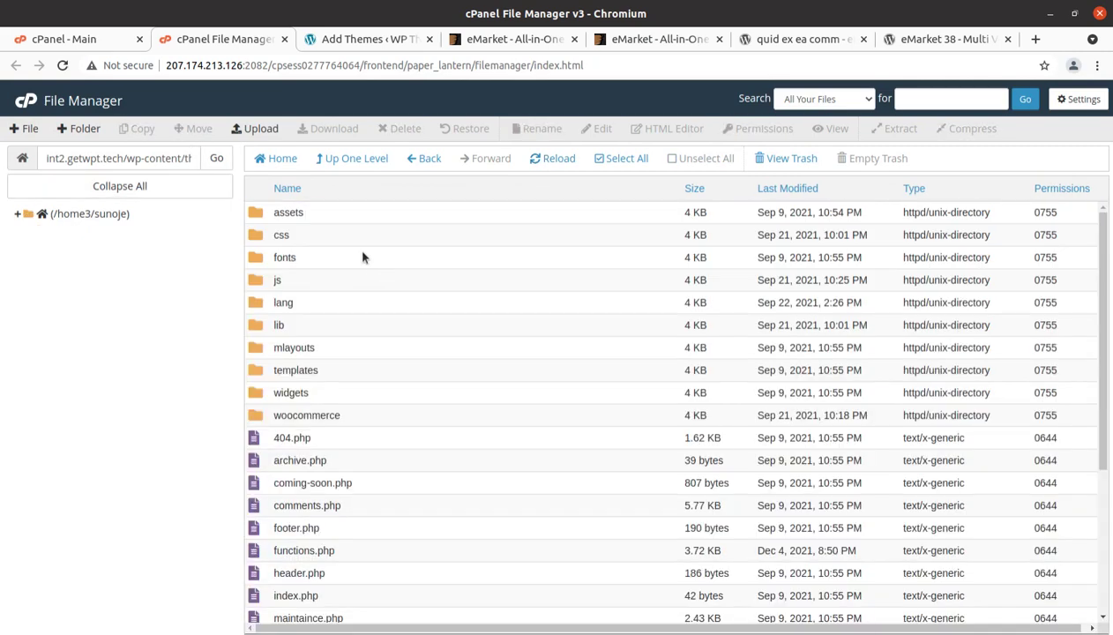
pyautogui.scroll(-1, 369, 276)
pyautogui.scroll(1, 368, 276)
pyautogui.scroll(-5, 420, 353)
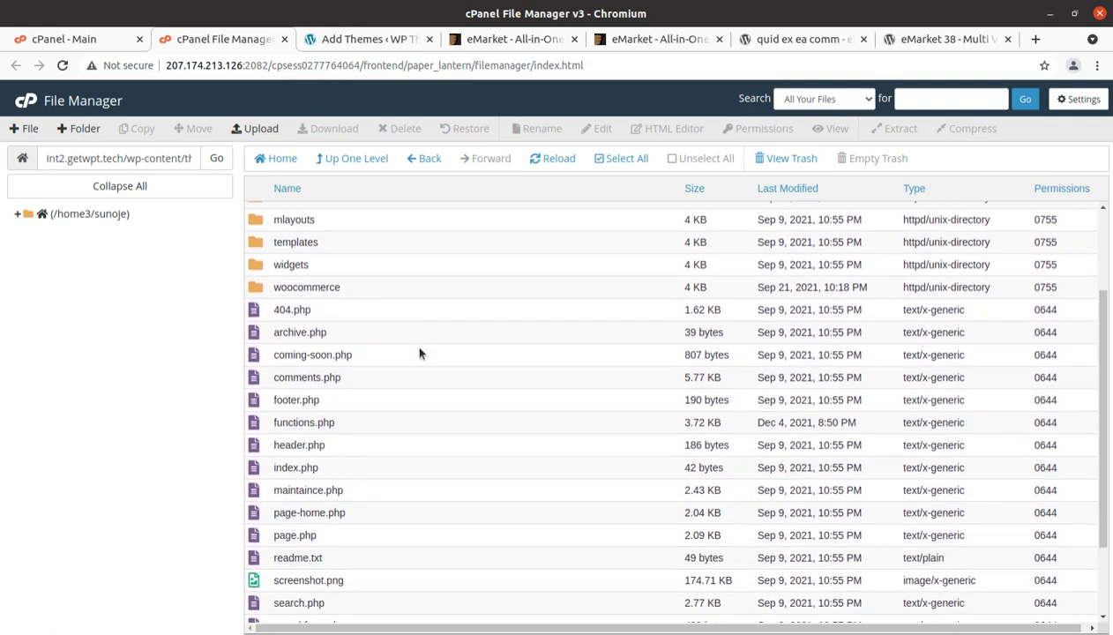
pyautogui.scroll(4, 419, 352)
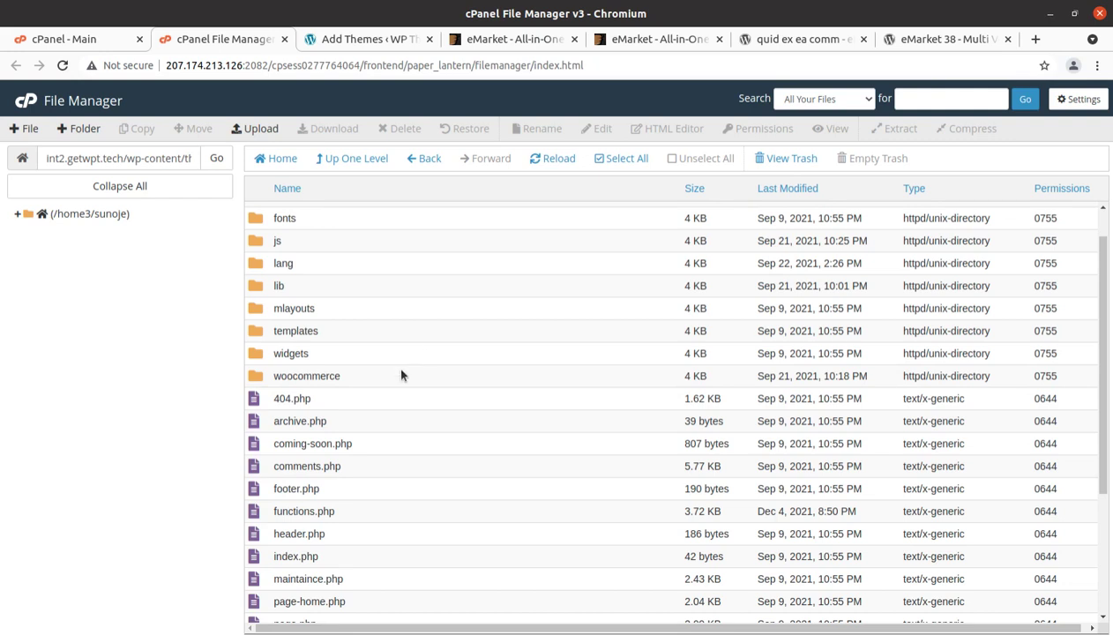
pyautogui.scroll(-3, 405, 357)
pyautogui.click(353, 157)
# Delete the sw_emarket_theme_v5.1.0.zip archive from the themes folder and return to the WordPress Add Themes page.
pyautogui.click(436, 282)
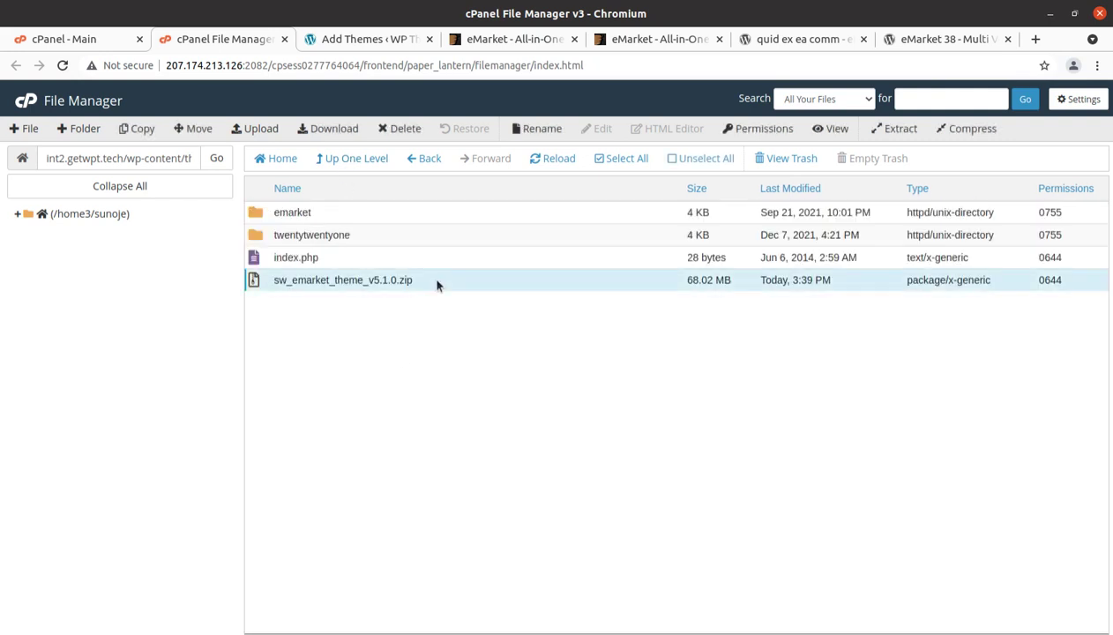
pyautogui.click(402, 129)
pyautogui.click(406, 363)
pyautogui.click(684, 403)
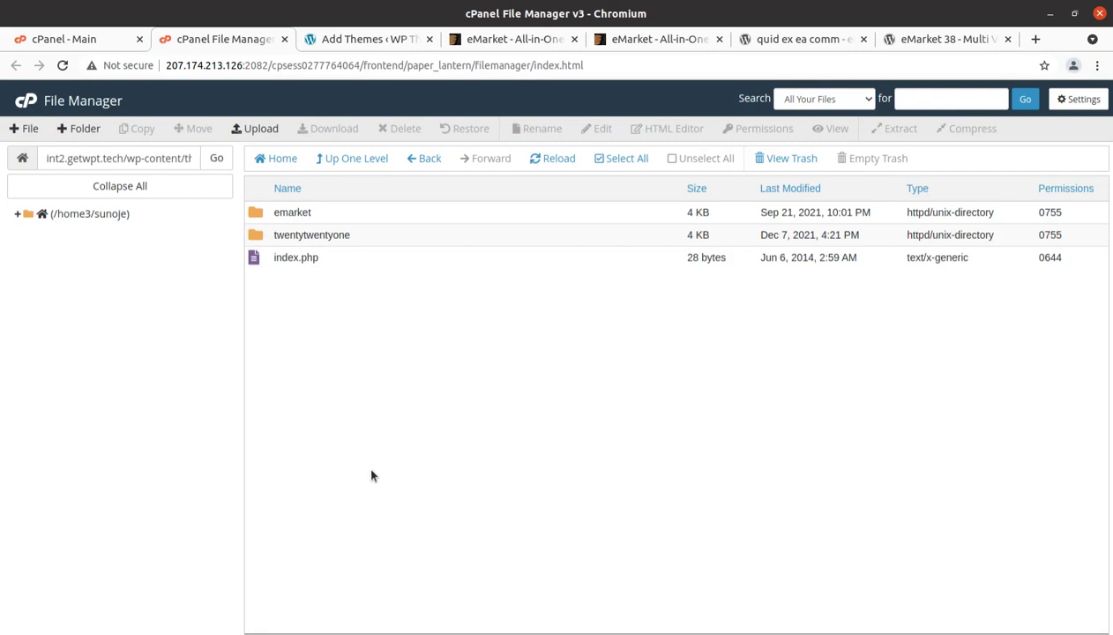
pyautogui.click(355, 40)
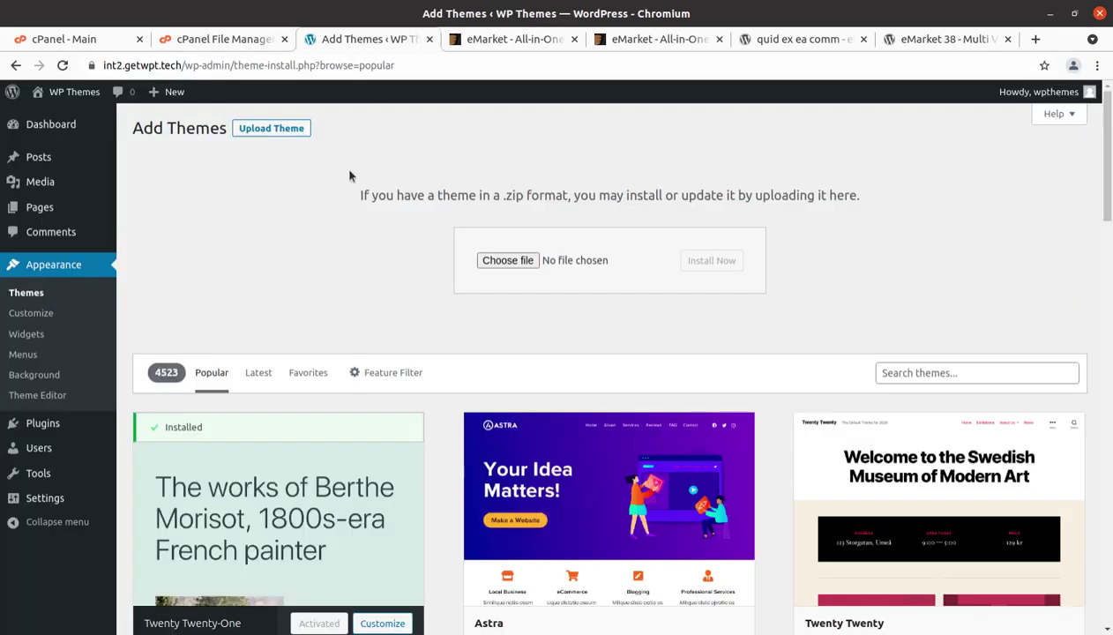
# Open the installed themes list, check the Emarket theme's details and version, and activate the theme.
pyautogui.click(36, 298)
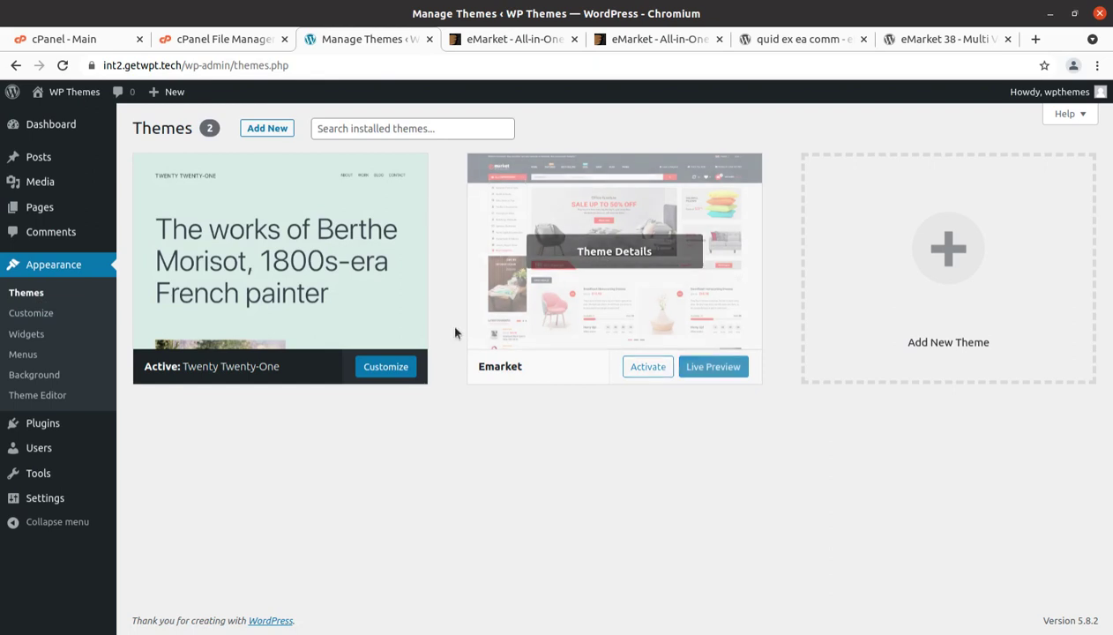
pyautogui.click(613, 257)
pyautogui.moveTo(670, 205); pyautogui.dragTo(799, 212)
pyautogui.click(846, 217)
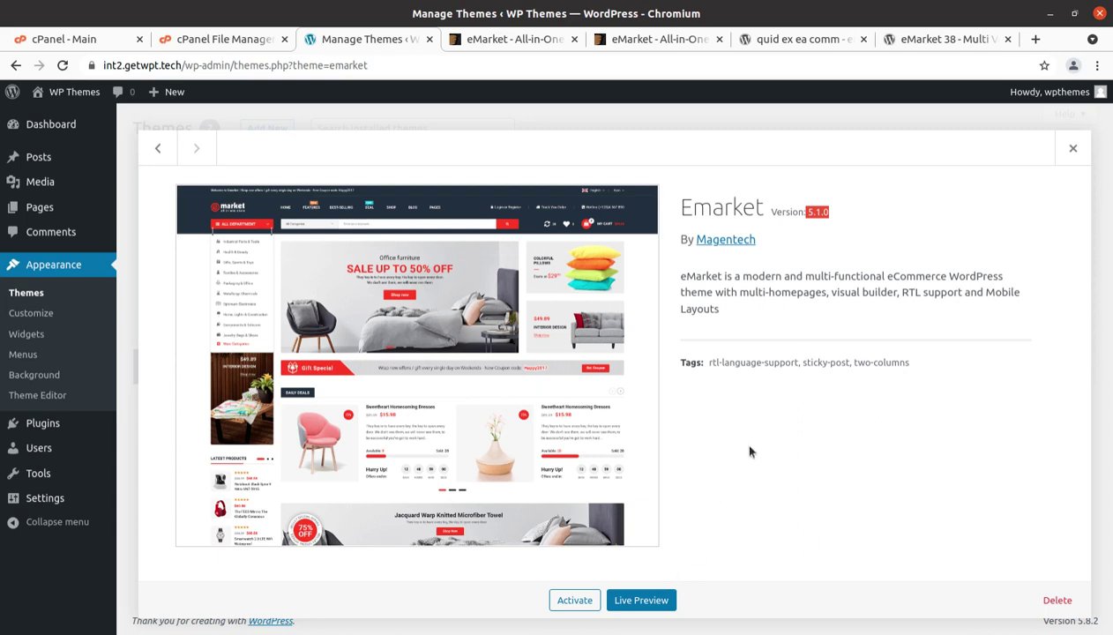
pyautogui.click(578, 601)
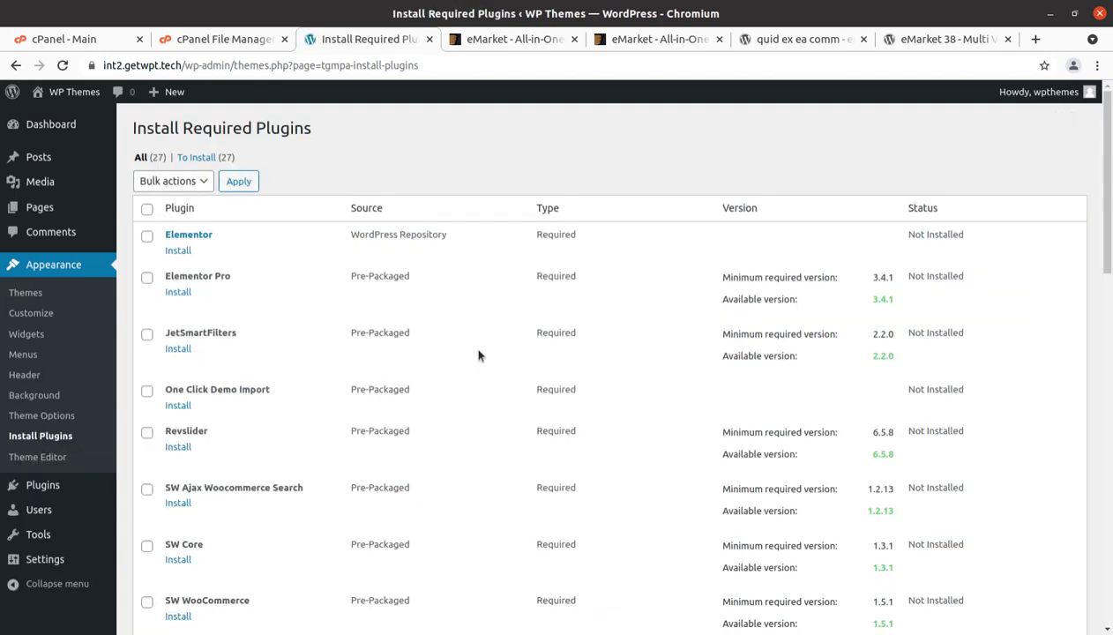
# Look through the full list of plugins on the Install Required Plugins page and return to its beginning.
pyautogui.scroll(-2, 468, 463)
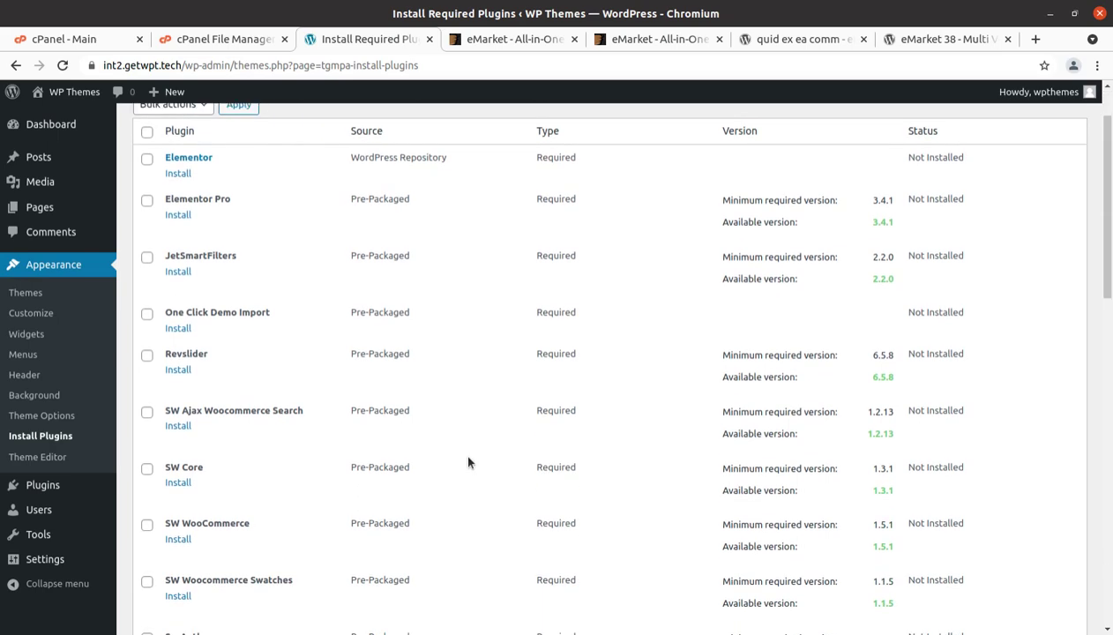
pyautogui.scroll(-5, 468, 463)
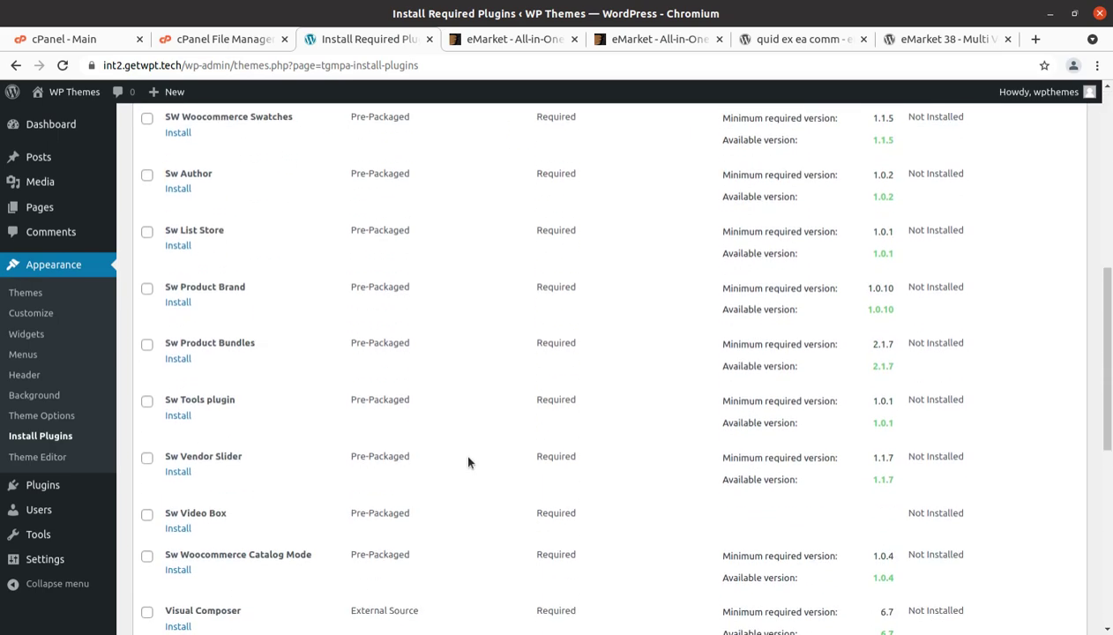
pyautogui.scroll(-5, 468, 463)
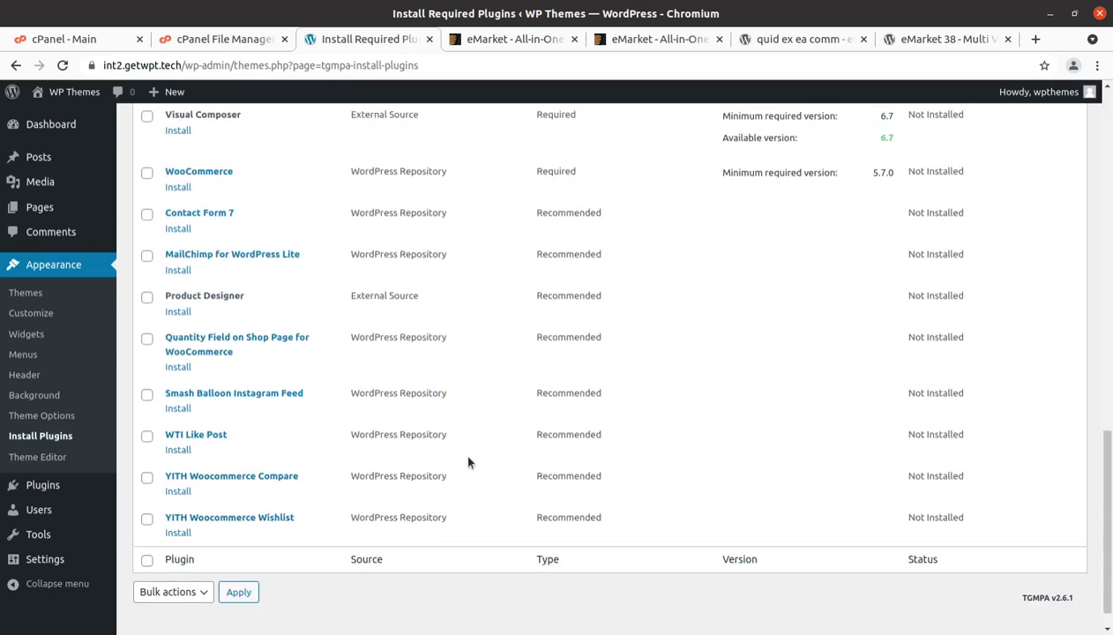
pyautogui.scroll(-1, 468, 463)
pyautogui.scroll(3, 468, 462)
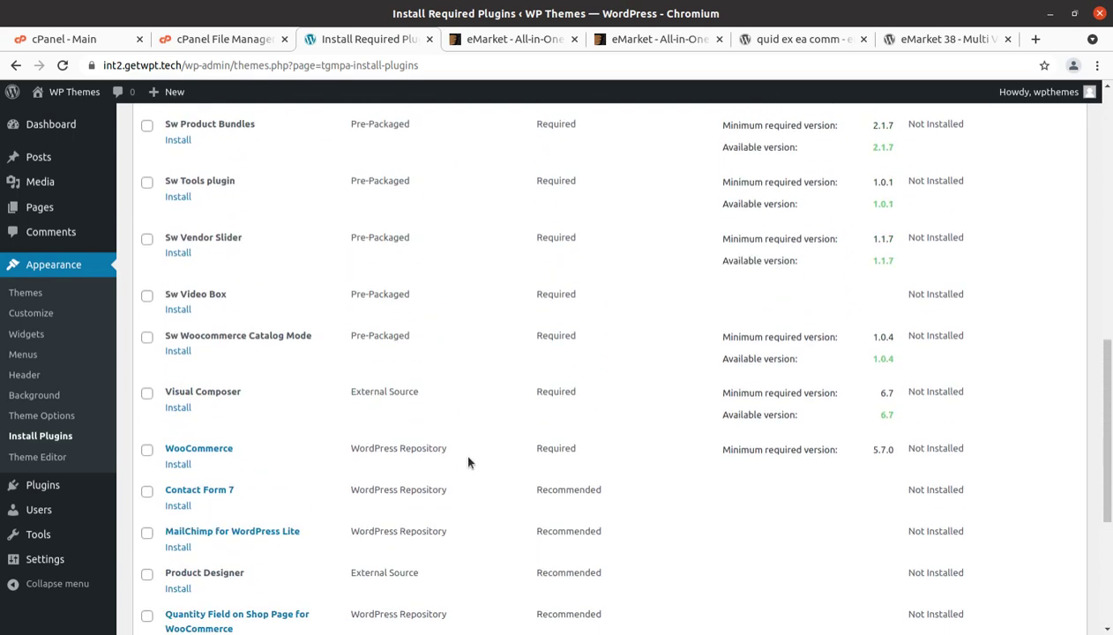
pyautogui.scroll(6, 468, 462)
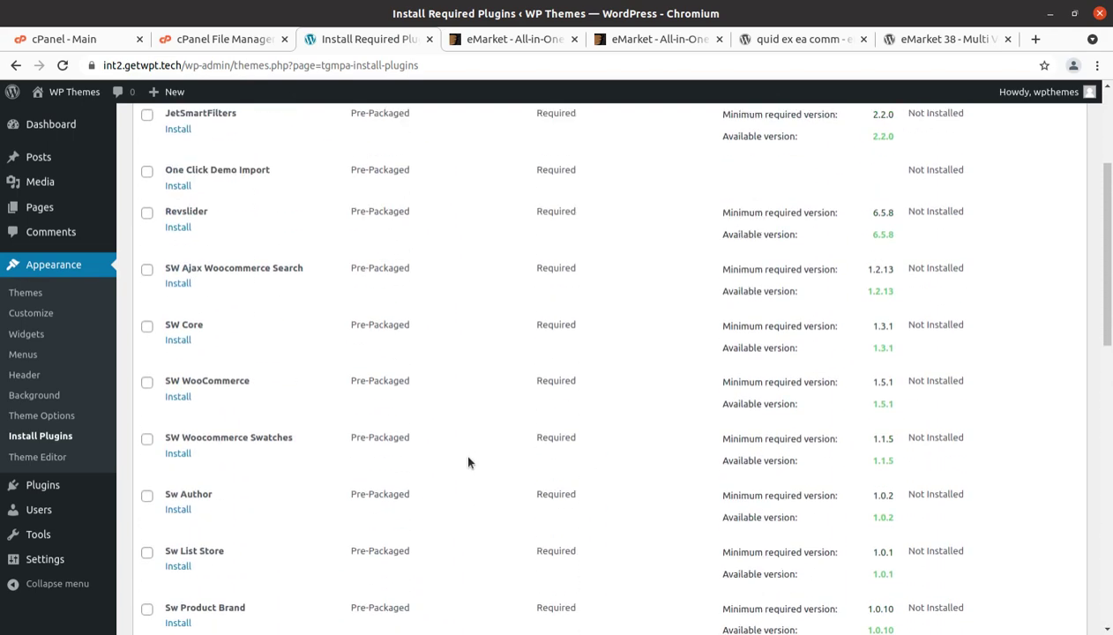
pyautogui.scroll(2, 469, 462)
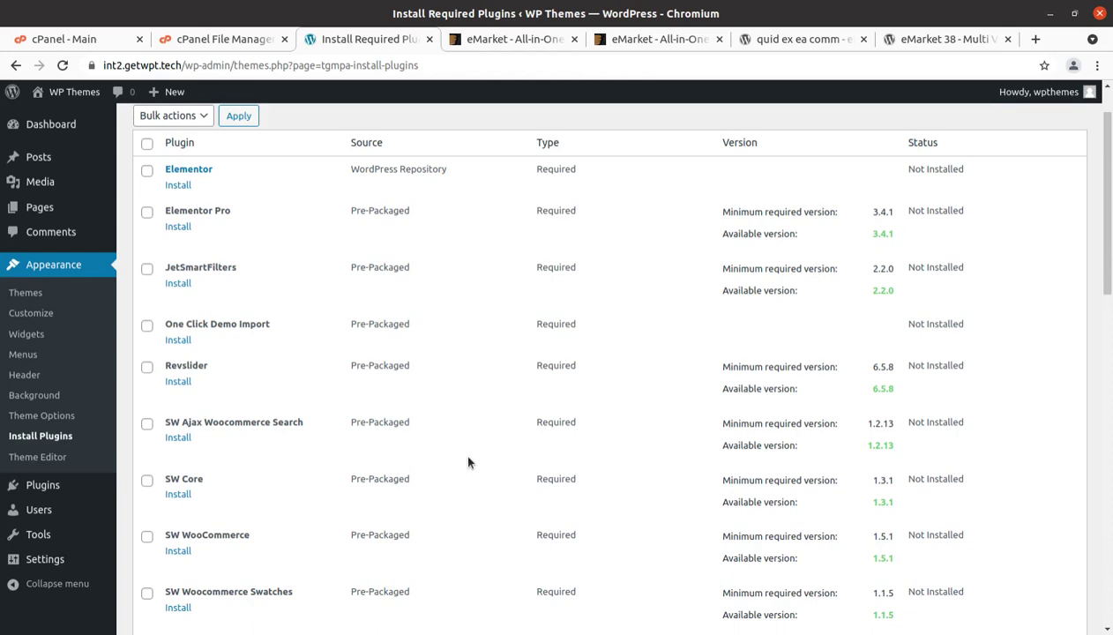
pyautogui.scroll(1, 468, 463)
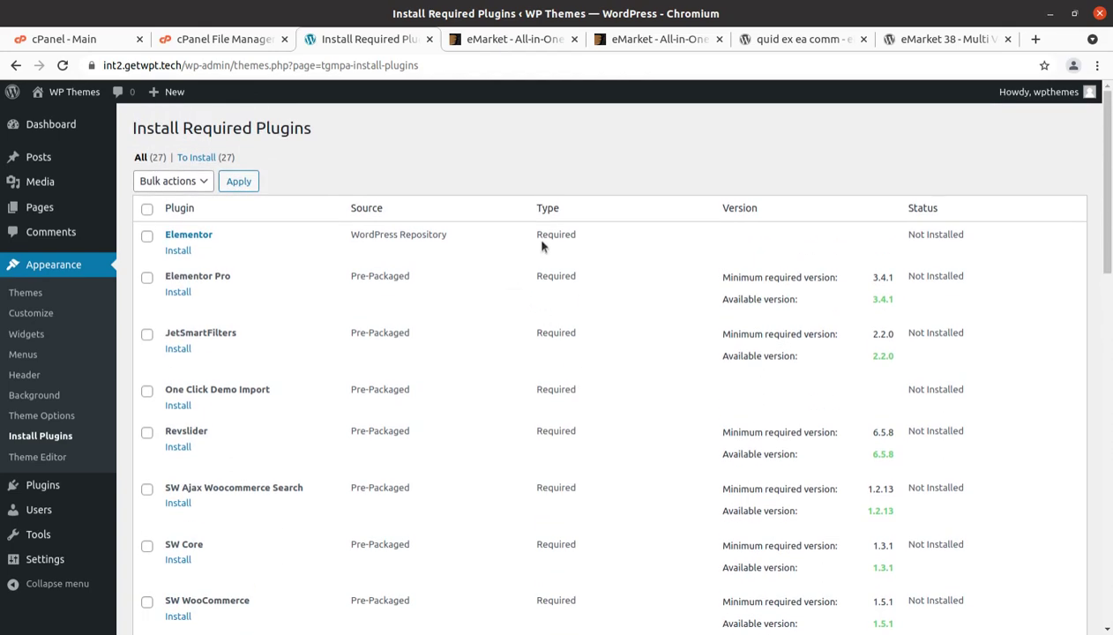
# Examine the Type column of the plugin list to compare the required plugins with the recommended ones.
pyautogui.moveTo(531, 237); pyautogui.dragTo(573, 453)
pyautogui.scroll(-1, 586, 460)
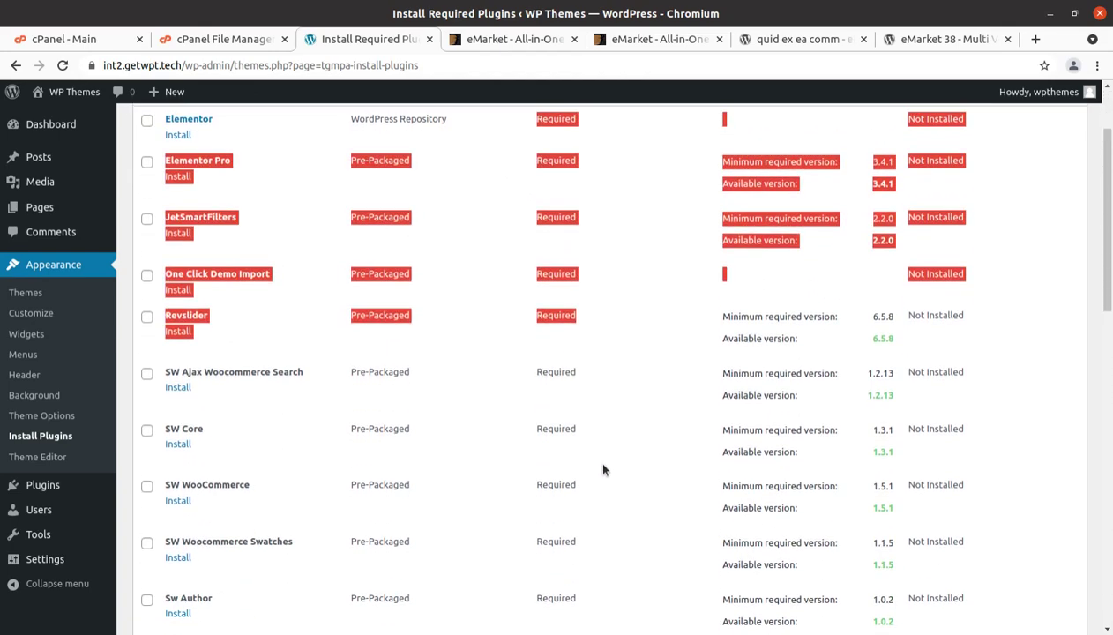
pyautogui.scroll(-8, 599, 468)
pyautogui.scroll(-1, 600, 469)
pyautogui.moveTo(536, 404); pyautogui.dragTo(599, 570)
pyautogui.scroll(-2, 598, 568)
pyautogui.click(657, 503)
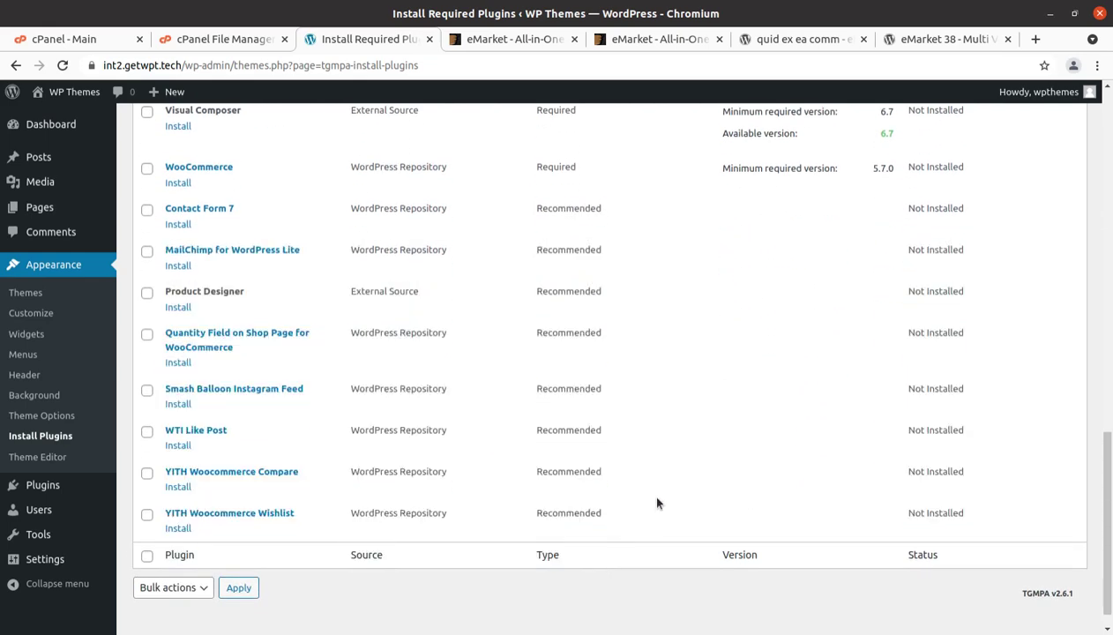
pyautogui.scroll(2, 509, 610)
pyautogui.scroll(5, 507, 609)
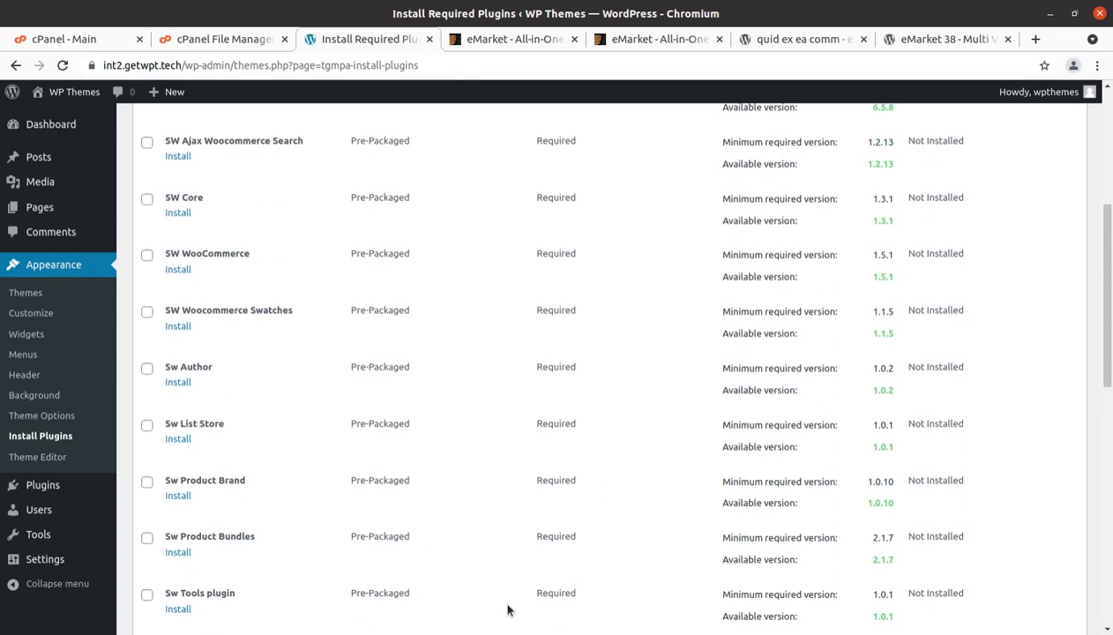
pyautogui.scroll(2, 496, 588)
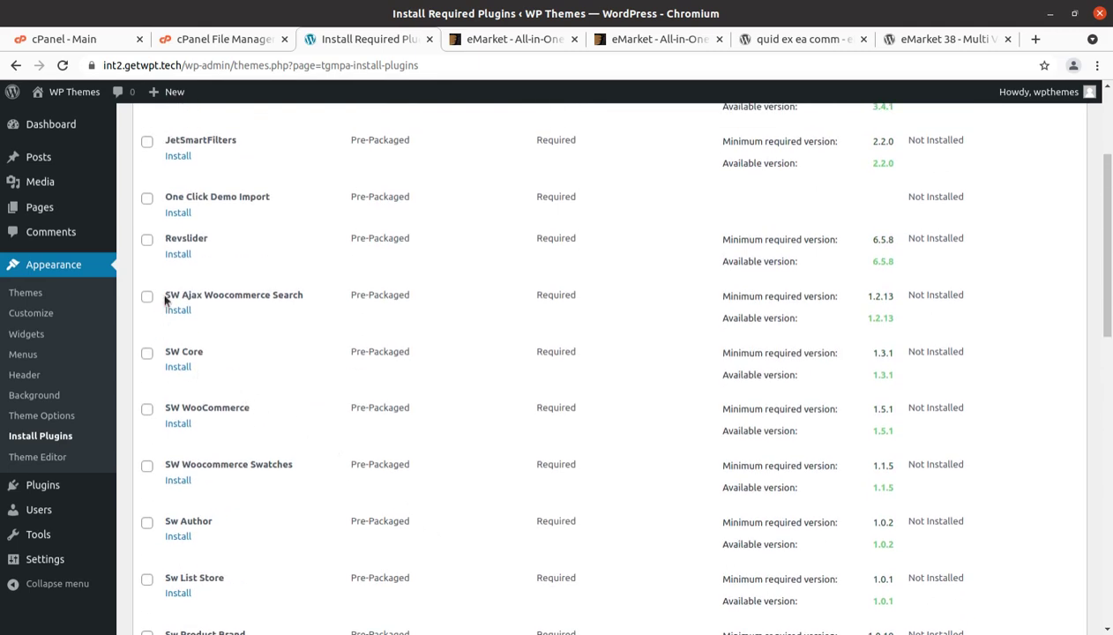
# Examine the pre-packaged SW plugins one by one, from SW Ajax Woocommerce Search to Sw Tools plugin.
pyautogui.moveTo(165, 300); pyautogui.dragTo(250, 309)
pyautogui.moveTo(163, 353); pyautogui.dragTo(204, 352)
pyautogui.moveTo(164, 409); pyautogui.dragTo(190, 425)
pyautogui.moveTo(164, 465); pyautogui.dragTo(290, 464)
pyautogui.scroll(-3, 294, 476)
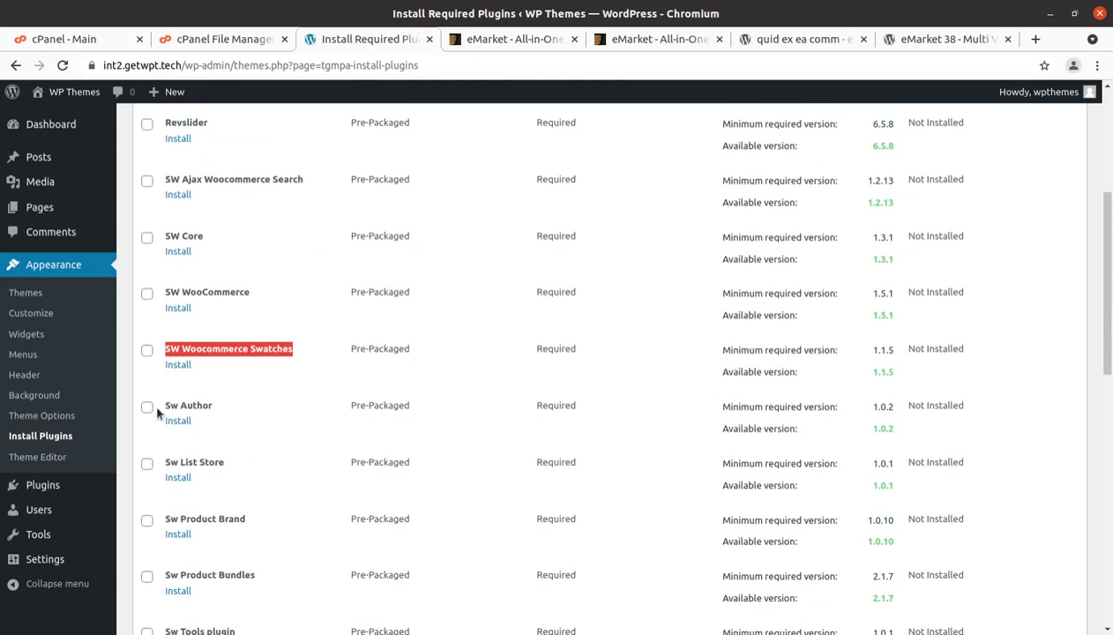
pyautogui.moveTo(164, 406); pyautogui.dragTo(186, 408)
pyautogui.moveTo(162, 467); pyautogui.dragTo(233, 466)
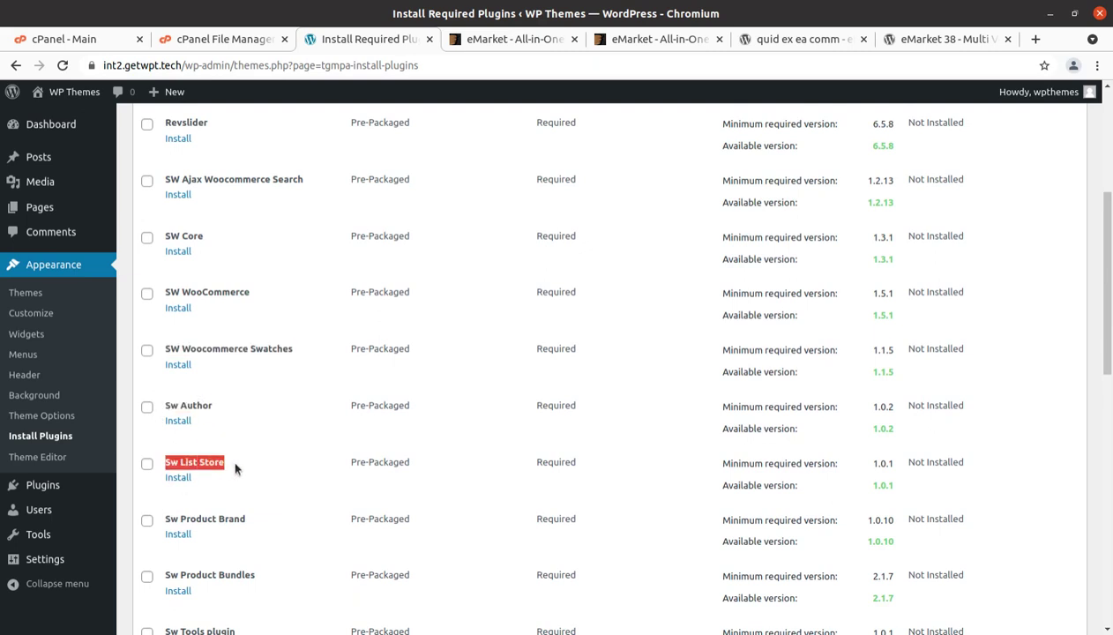
pyautogui.moveTo(163, 518); pyautogui.dragTo(246, 520)
pyautogui.moveTo(163, 575); pyautogui.dragTo(257, 575)
pyautogui.scroll(-2, 259, 579)
pyautogui.scroll(-1, 258, 579)
pyautogui.moveTo(163, 477); pyautogui.dragTo(248, 500)
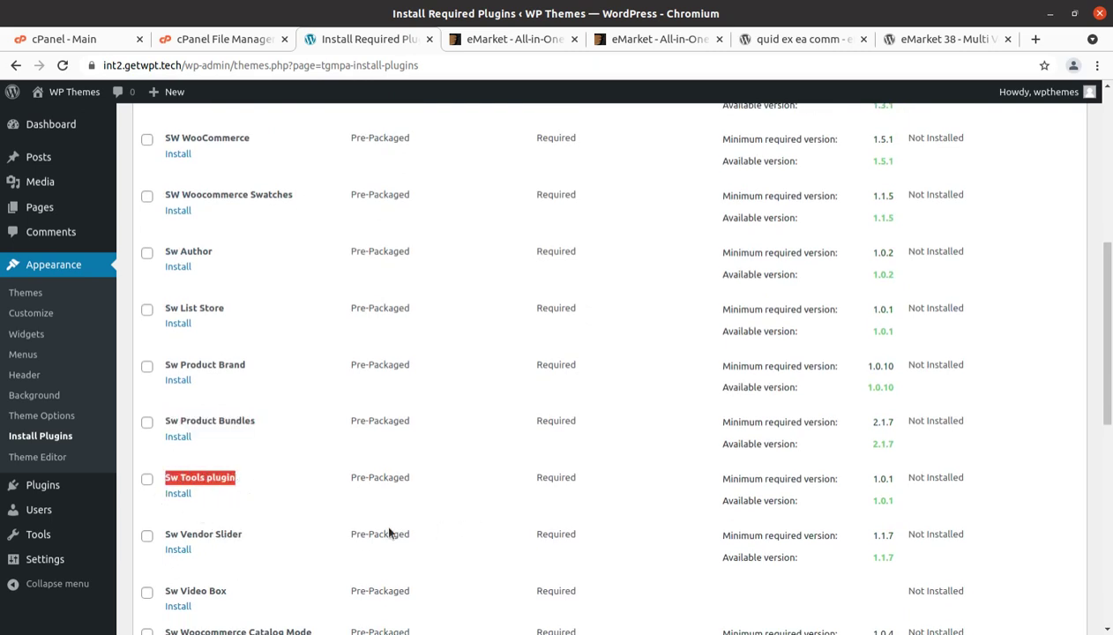
# Examine the Elementor and Elementor Pro entries at the start of the plugin list.
pyautogui.scroll(3, 388, 529)
pyautogui.scroll(3, 416, 423)
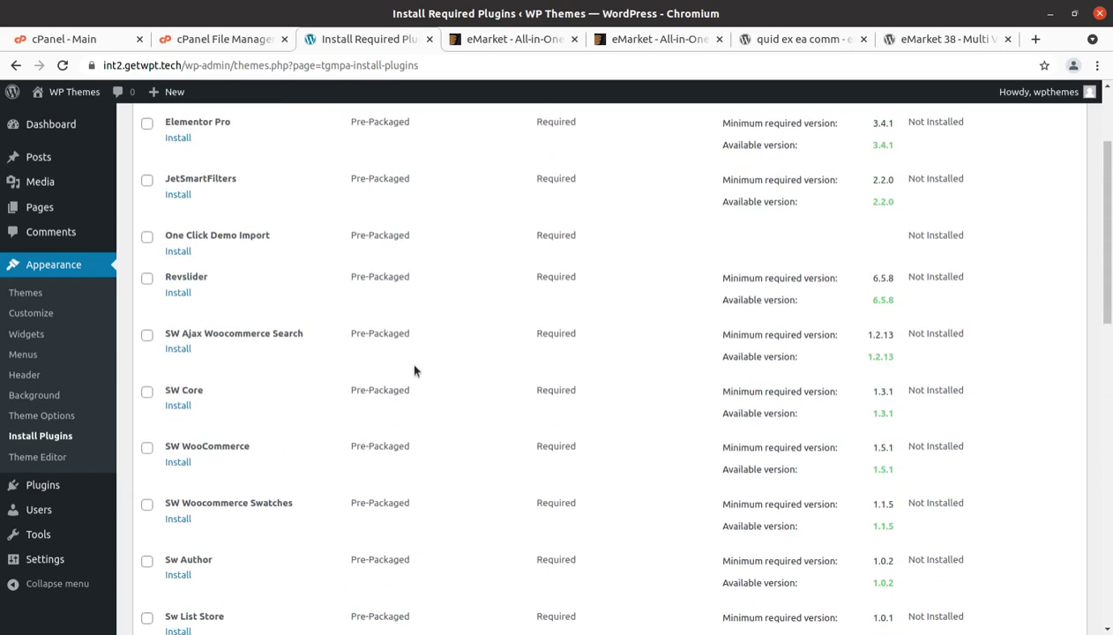
pyautogui.scroll(3, 405, 311)
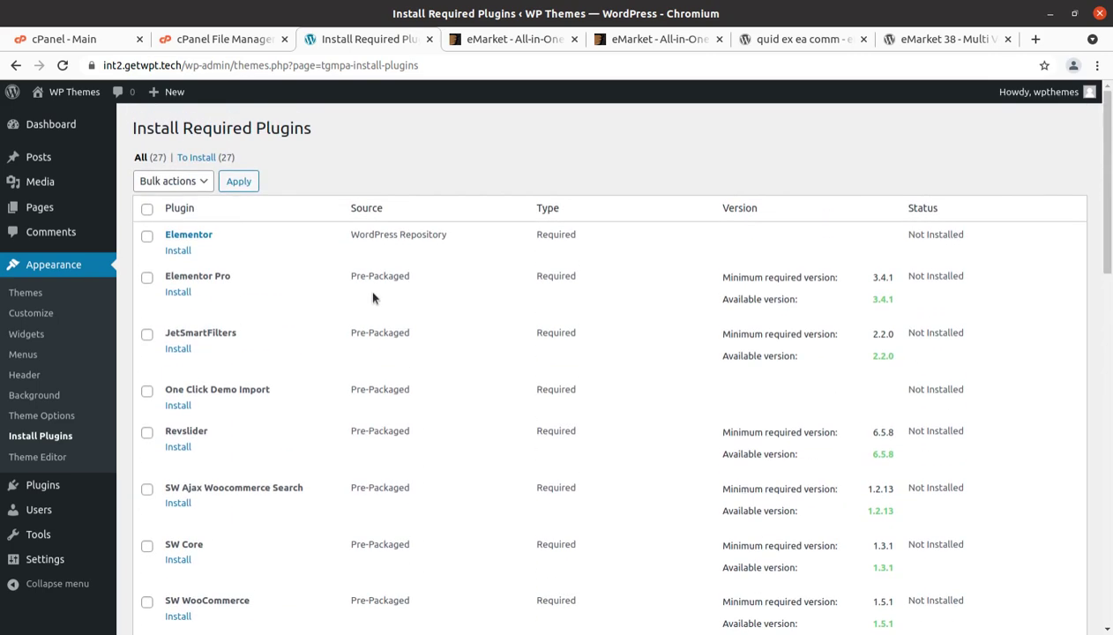
pyautogui.moveTo(257, 275); pyautogui.dragTo(164, 276)
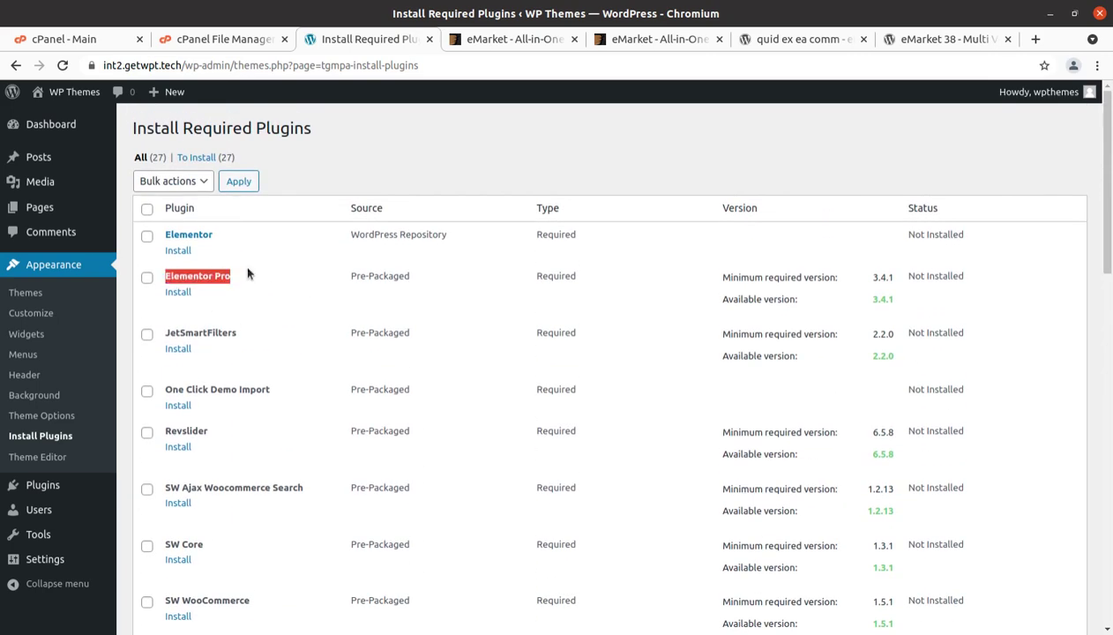
pyautogui.moveTo(215, 234); pyautogui.dragTo(170, 234)
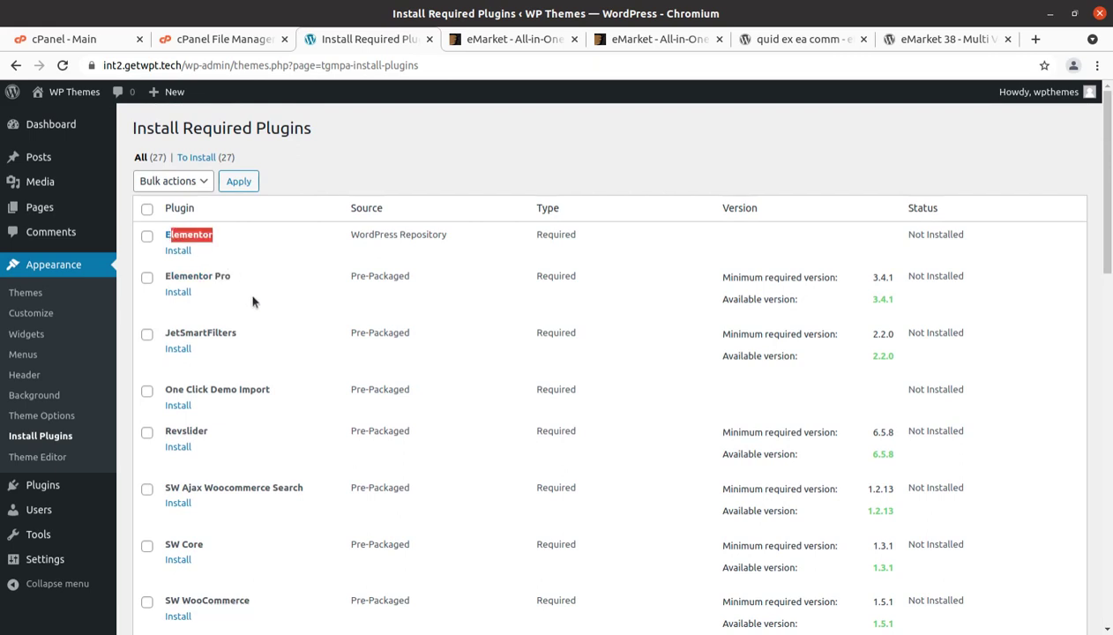
pyautogui.click(234, 251)
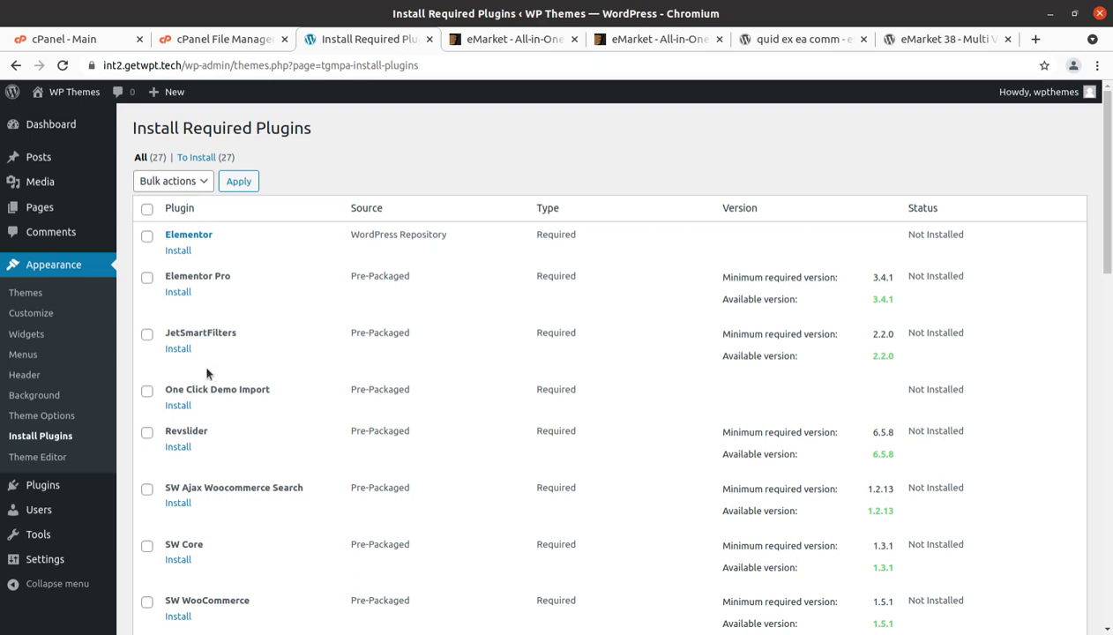
# Examine the SW Core, SW WooCommerce, SW Woocommerce Swatches and WooCommerce entries, and the recommended plugins at the end of the list.
pyautogui.scroll(-3, 209, 357)
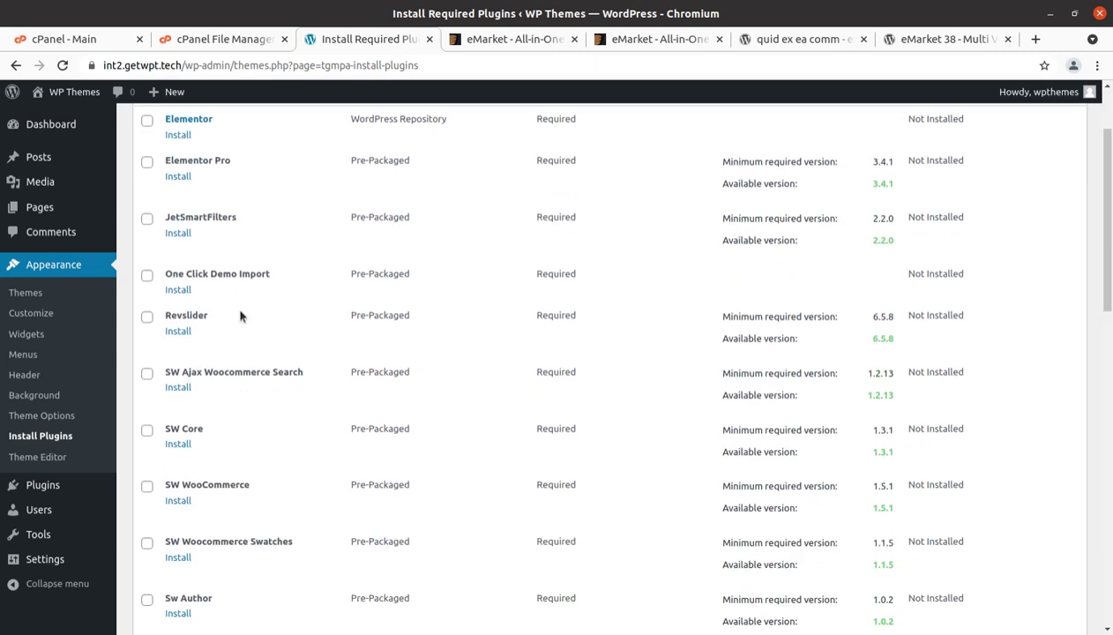
pyautogui.scroll(-3, 216, 424)
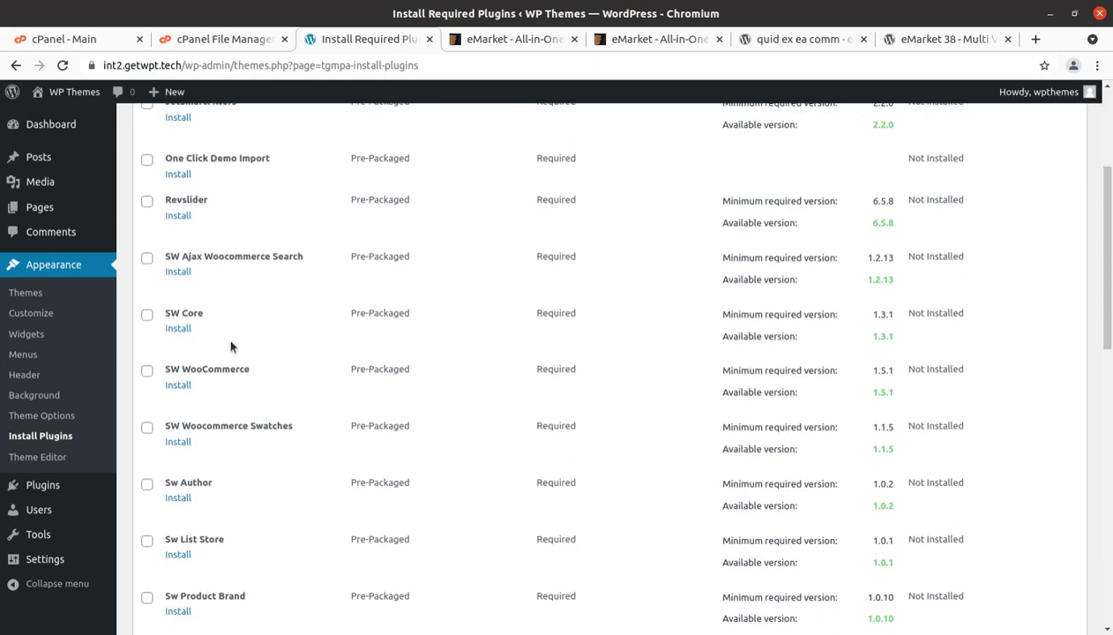
pyautogui.scroll(-3, 293, 346)
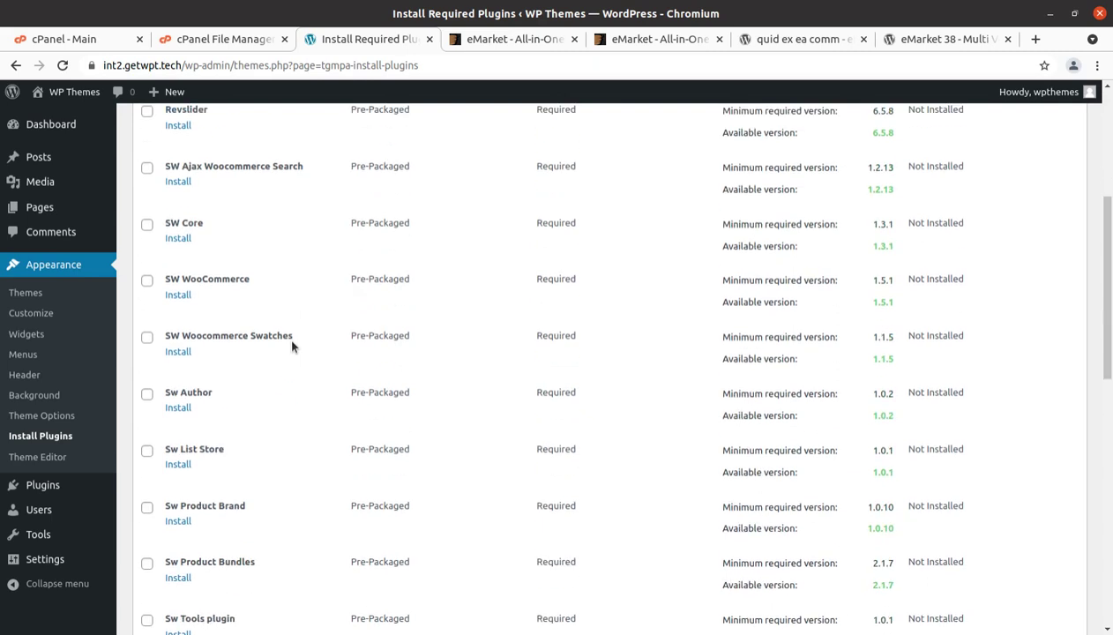
pyautogui.moveTo(198, 200); pyautogui.dragTo(160, 200)
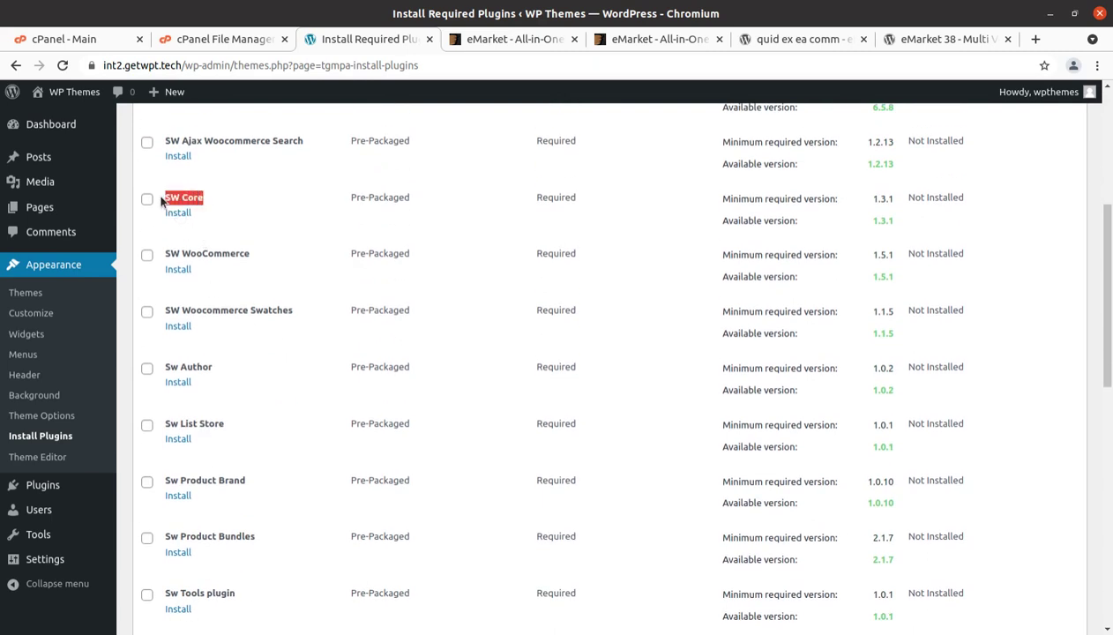
pyautogui.click(261, 259)
pyautogui.moveTo(261, 259); pyautogui.dragTo(182, 256)
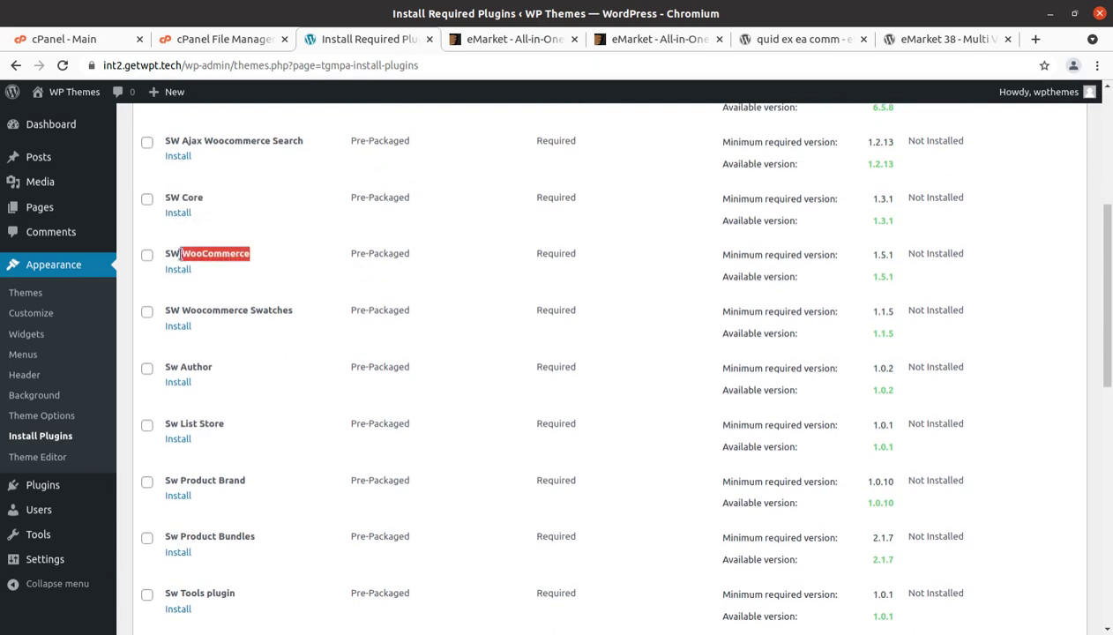
pyautogui.moveTo(289, 309); pyautogui.dragTo(212, 311)
pyautogui.click(251, 412)
pyautogui.scroll(-3, 264, 423)
pyautogui.scroll(-2, 269, 428)
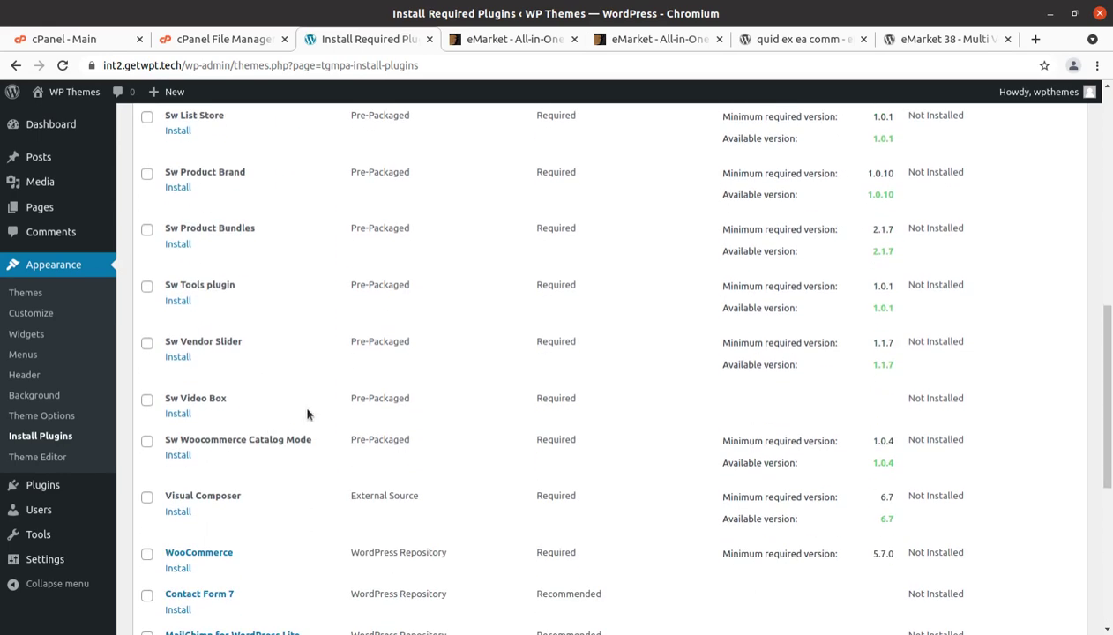
pyautogui.moveTo(254, 389); pyautogui.dragTo(161, 390)
pyautogui.scroll(-1, 251, 426)
pyautogui.moveTo(252, 362); pyautogui.dragTo(161, 359)
pyautogui.scroll(-2, 255, 432)
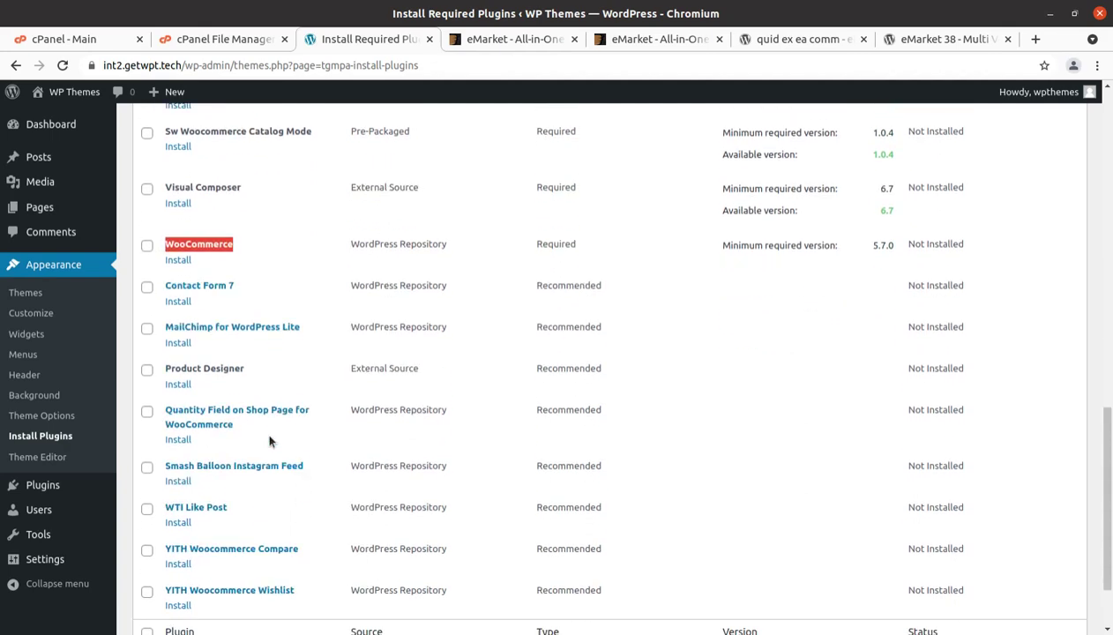
pyautogui.scroll(-2, 269, 414)
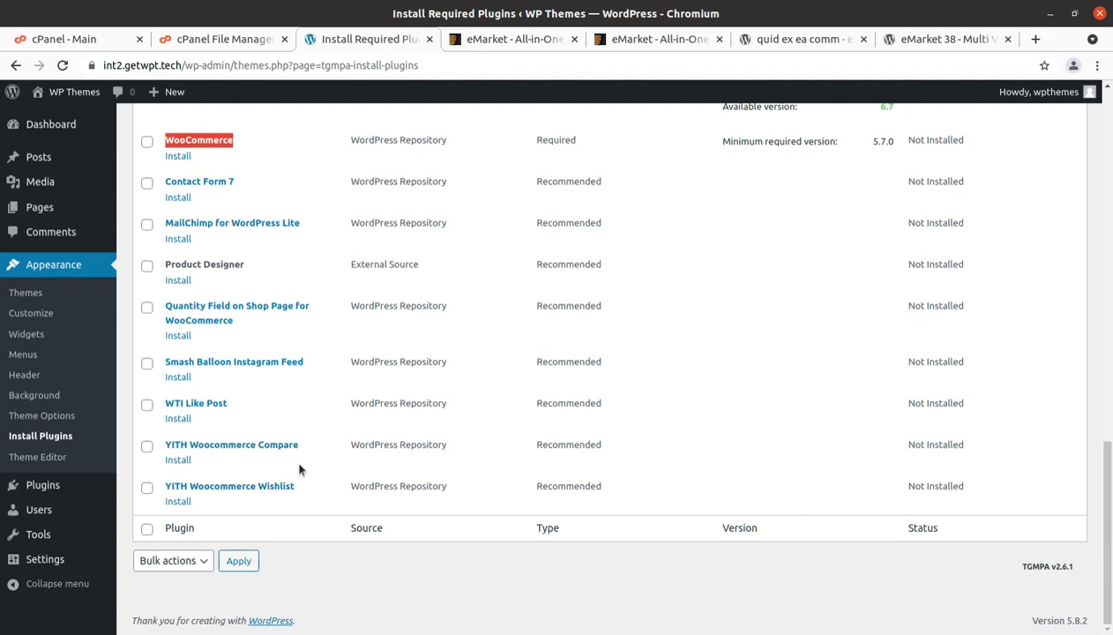
# Select all plugins in the Install Required Plugins list and run the bulk Install action on them.
pyautogui.scroll(5, 307, 532)
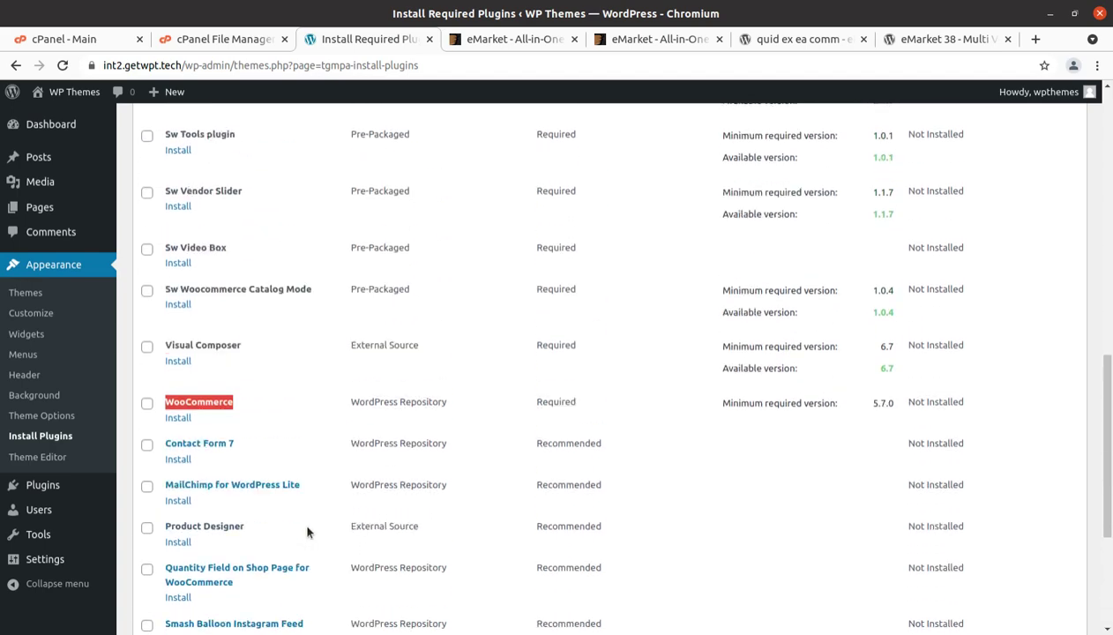
pyautogui.scroll(5, 307, 532)
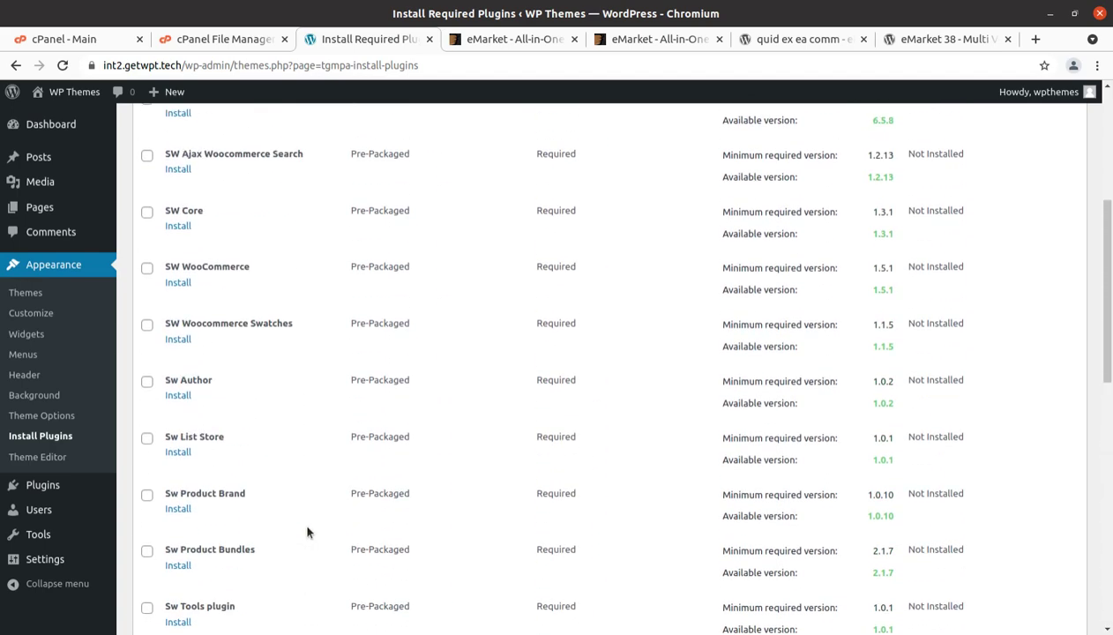
pyautogui.scroll(1, 307, 531)
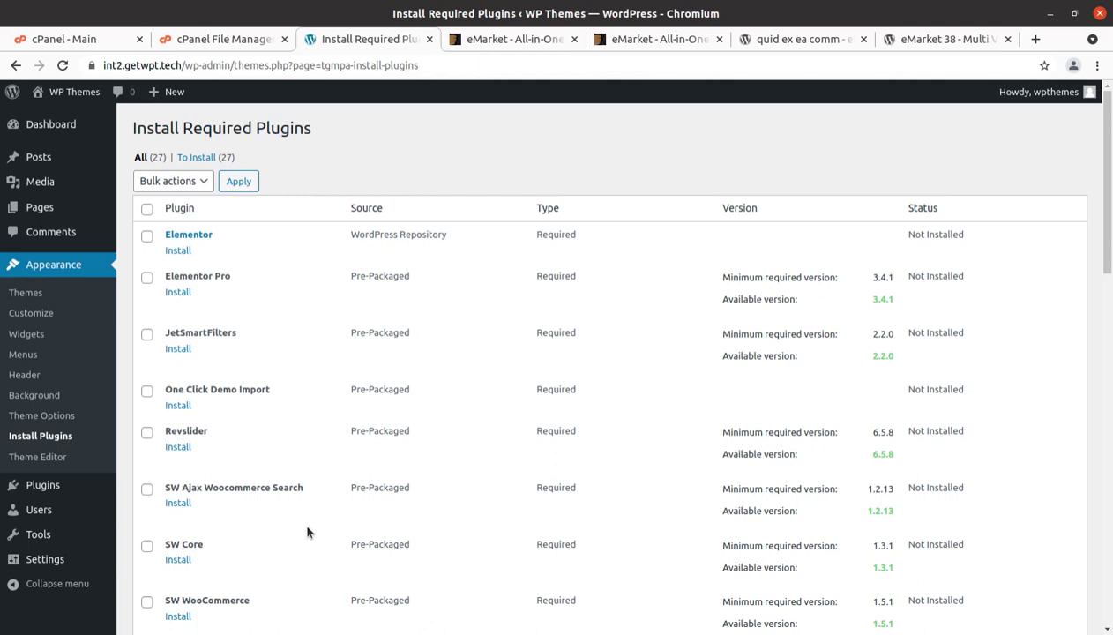
pyautogui.click(148, 209)
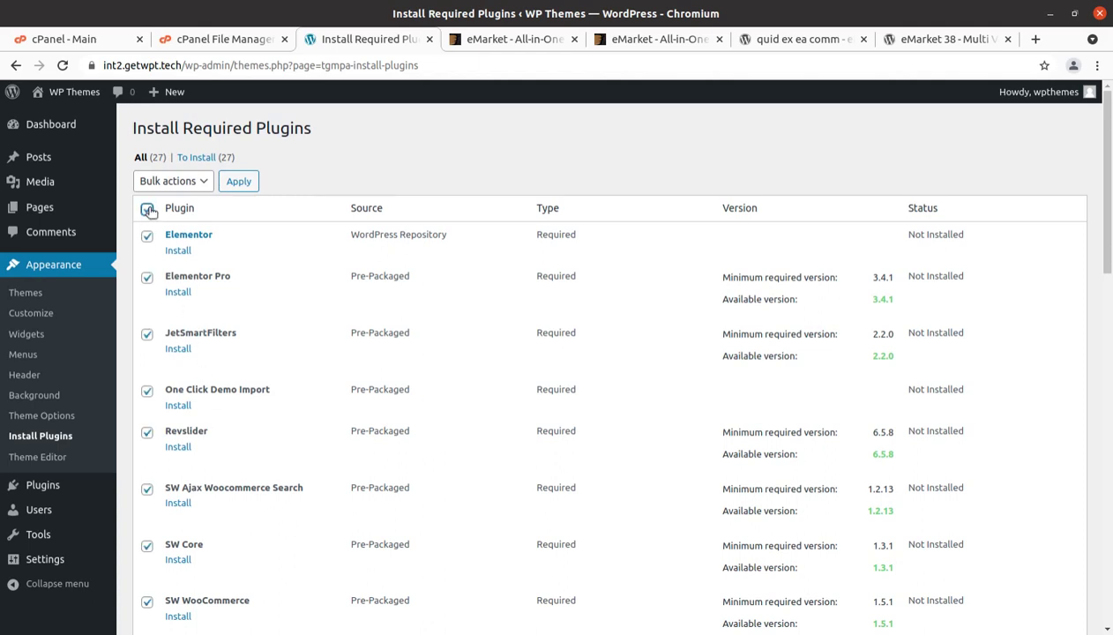
pyautogui.click(185, 183)
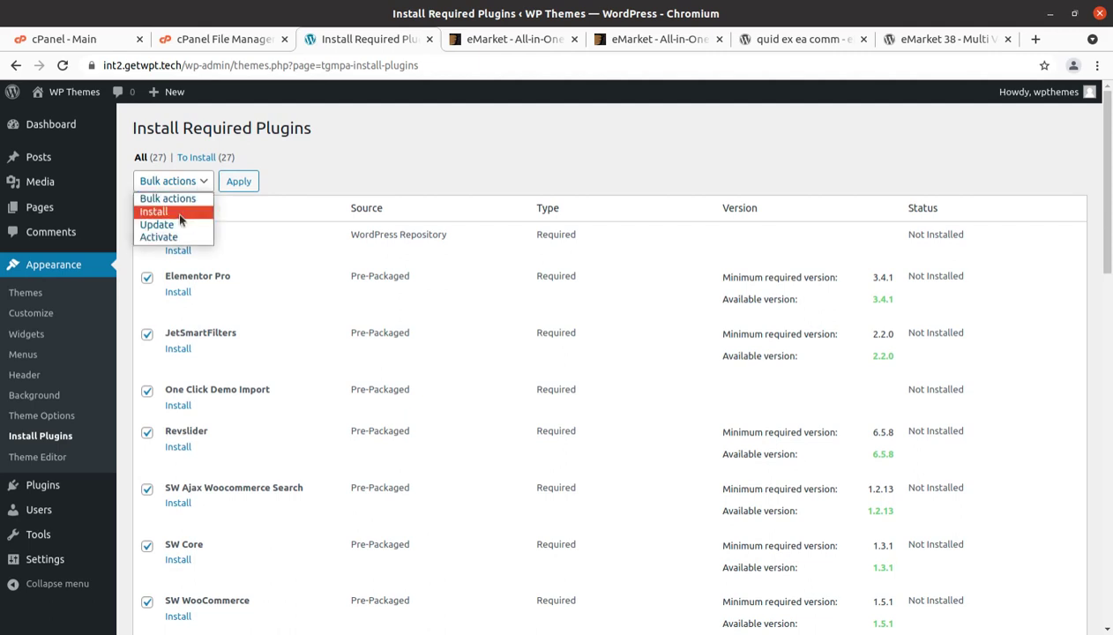
pyautogui.click(155, 213)
pyautogui.click(327, 182)
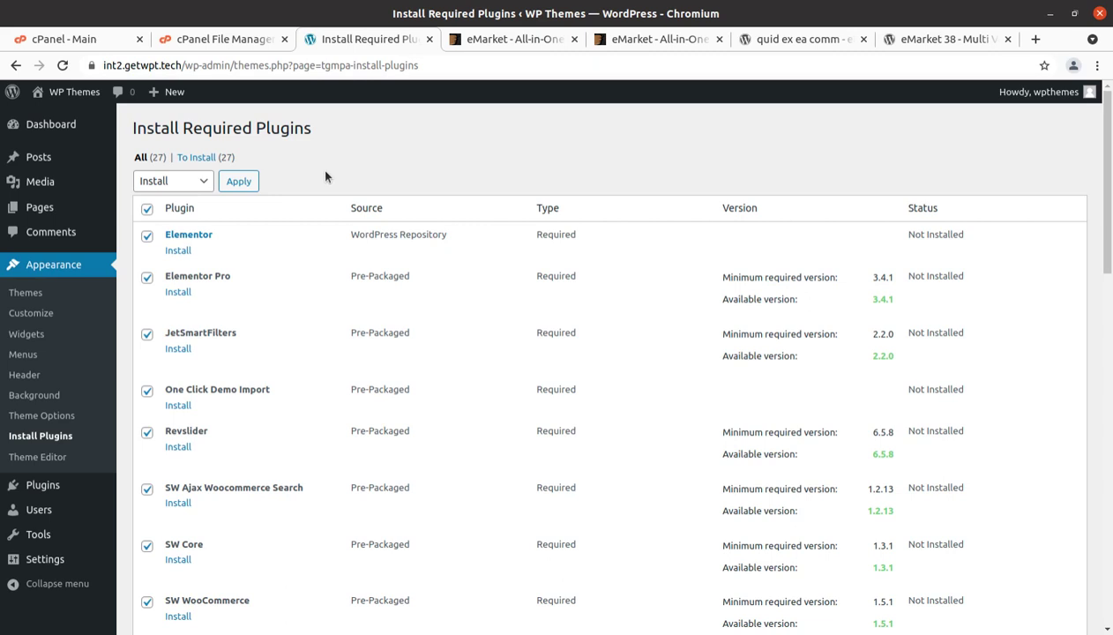
pyautogui.scroll(-1, 324, 176)
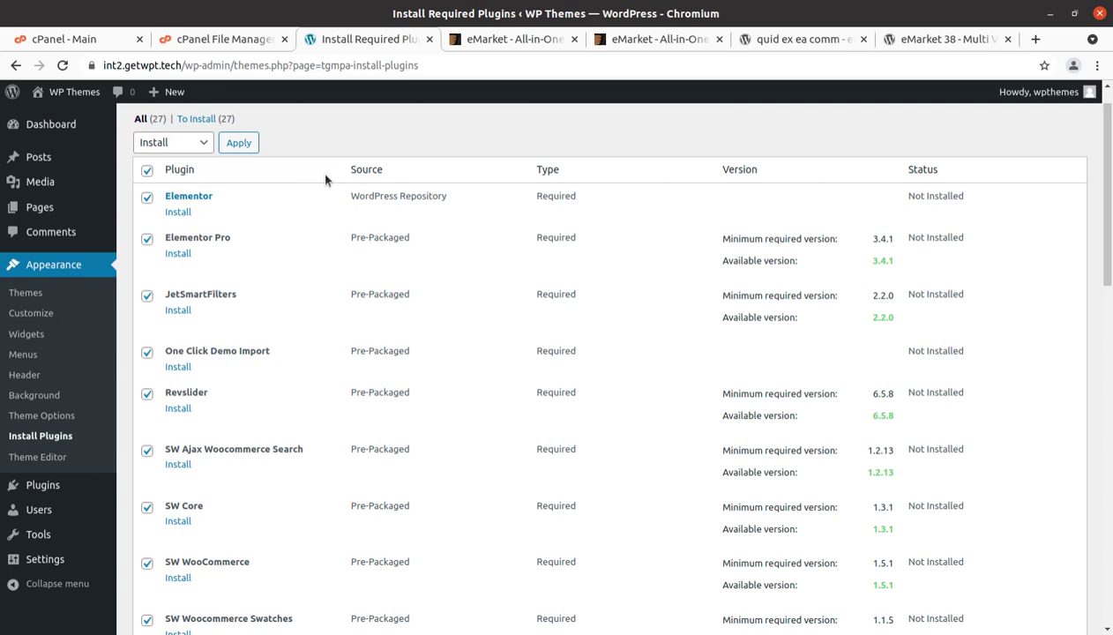
pyautogui.scroll(-6, 325, 180)
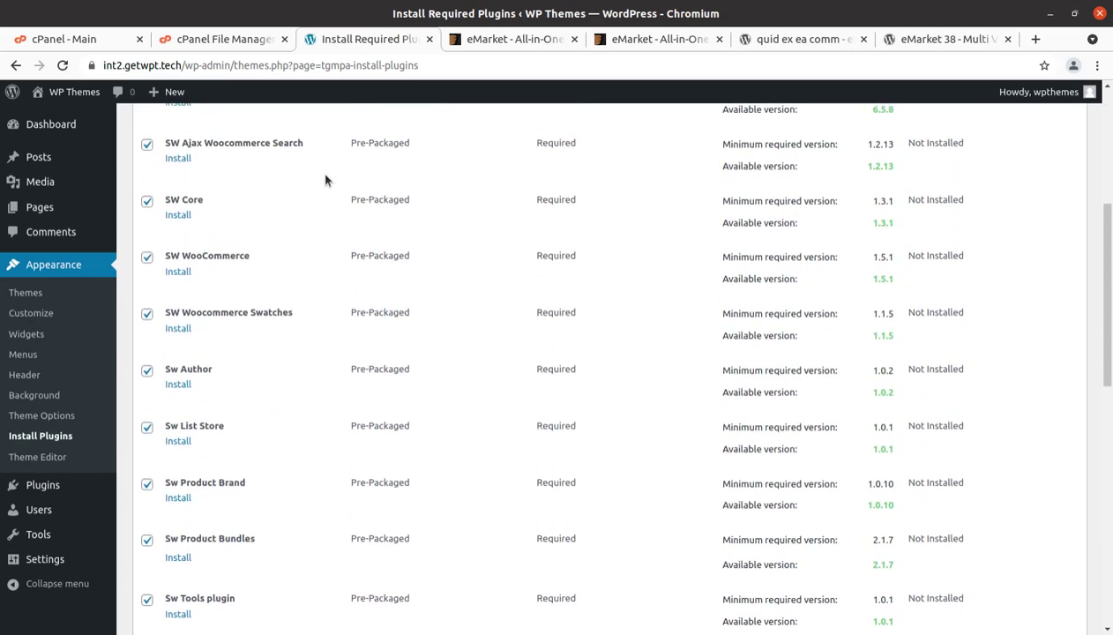
pyautogui.scroll(7, 324, 180)
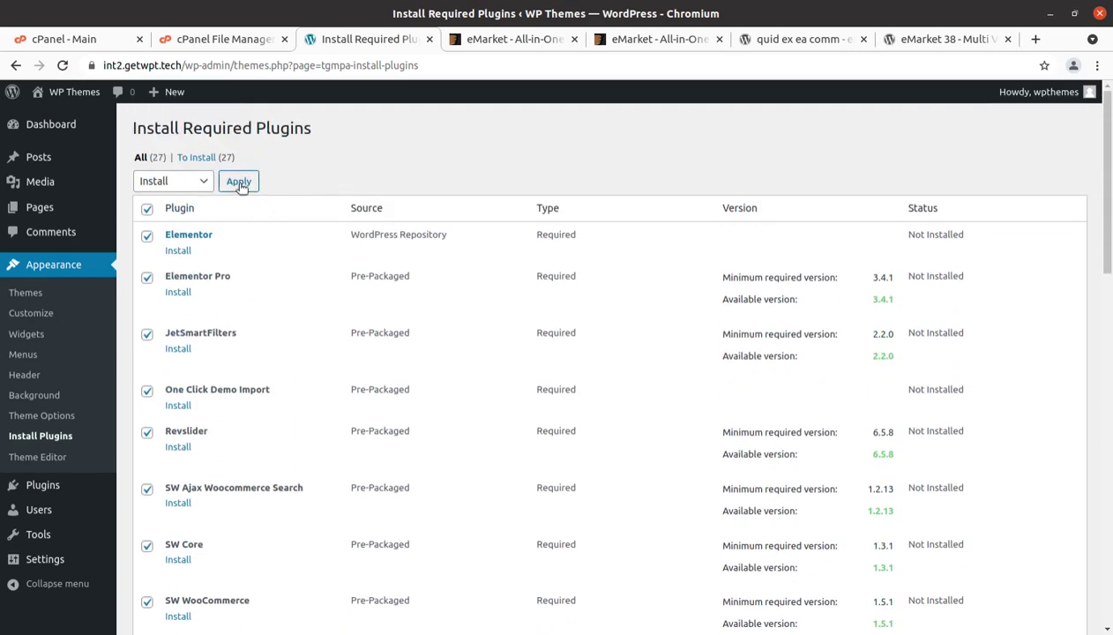
pyautogui.click(239, 181)
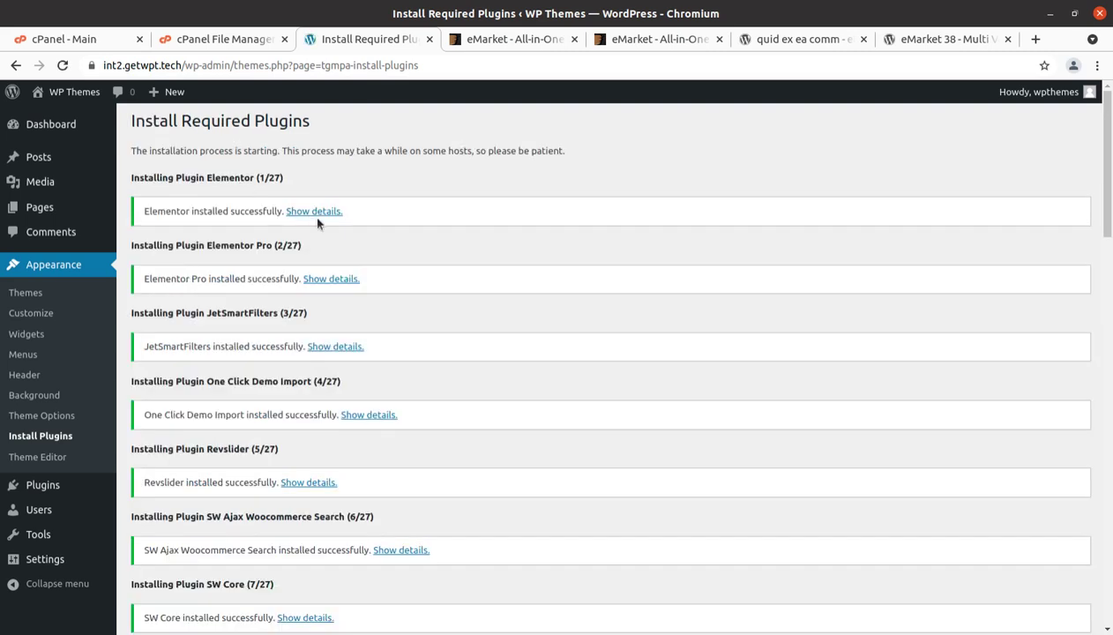
# Examine the installation log for every plugin, from Elementor through YITH Woocommerce Wishlist.
pyautogui.scroll(-6, 317, 224)
pyautogui.scroll(-10, 355, 312)
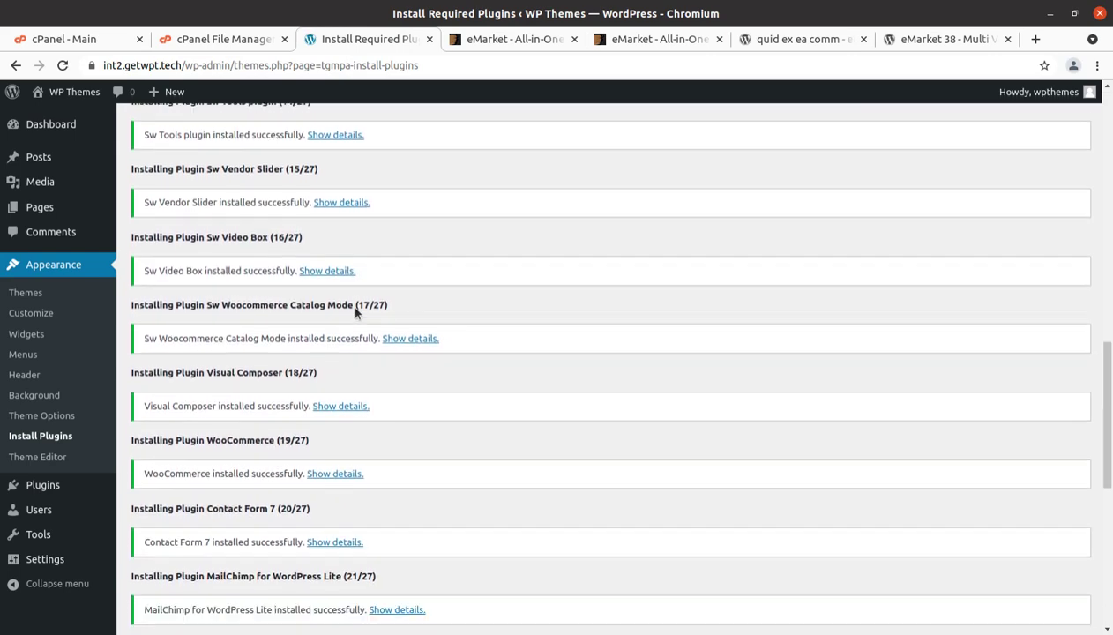
pyautogui.scroll(-9, 355, 312)
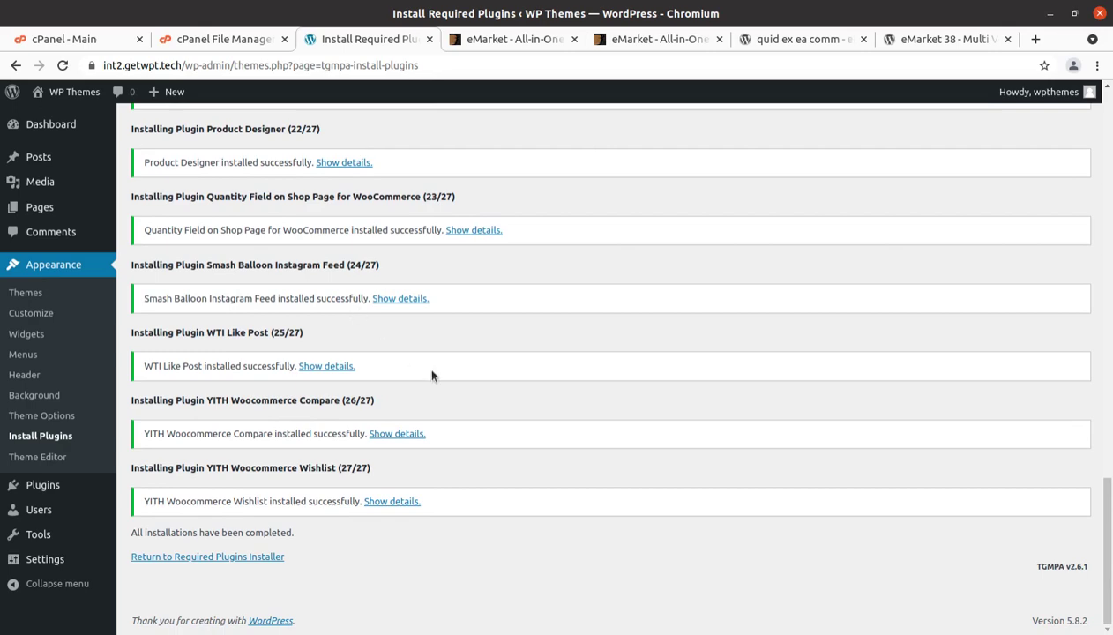
pyautogui.scroll(10, 432, 376)
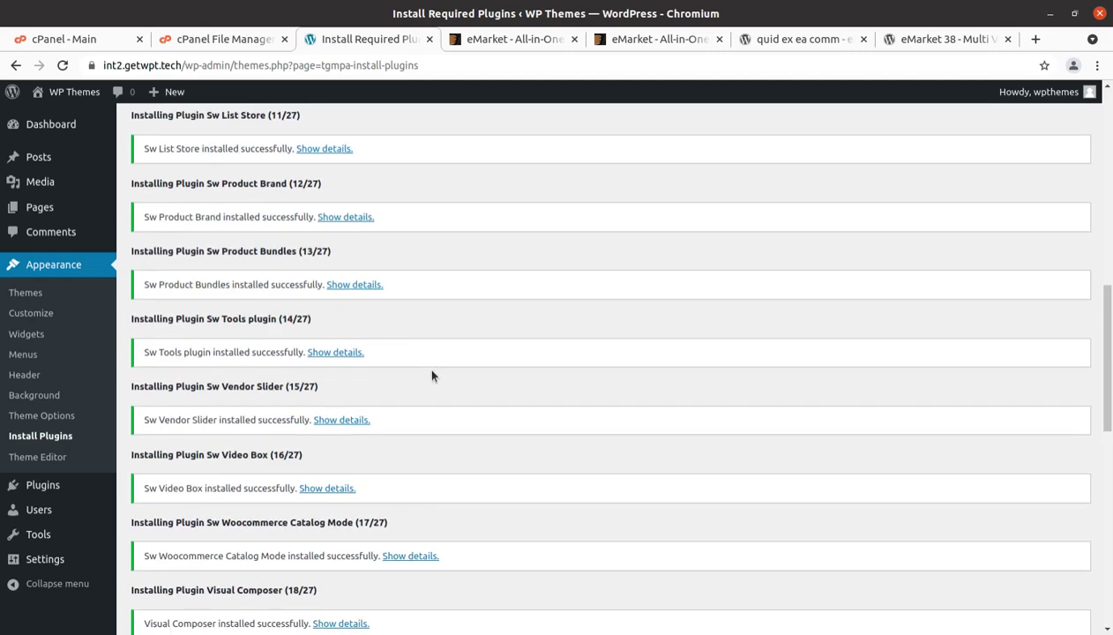
pyautogui.scroll(9, 431, 376)
pyautogui.scroll(1, 431, 375)
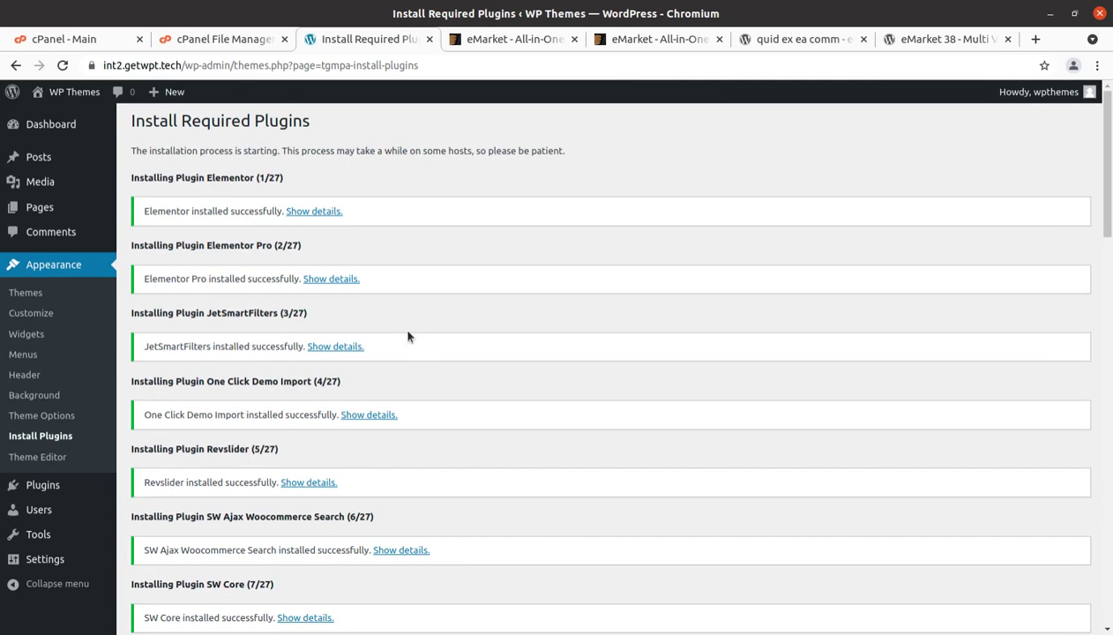
pyautogui.scroll(-3, 407, 335)
pyautogui.scroll(-5, 408, 335)
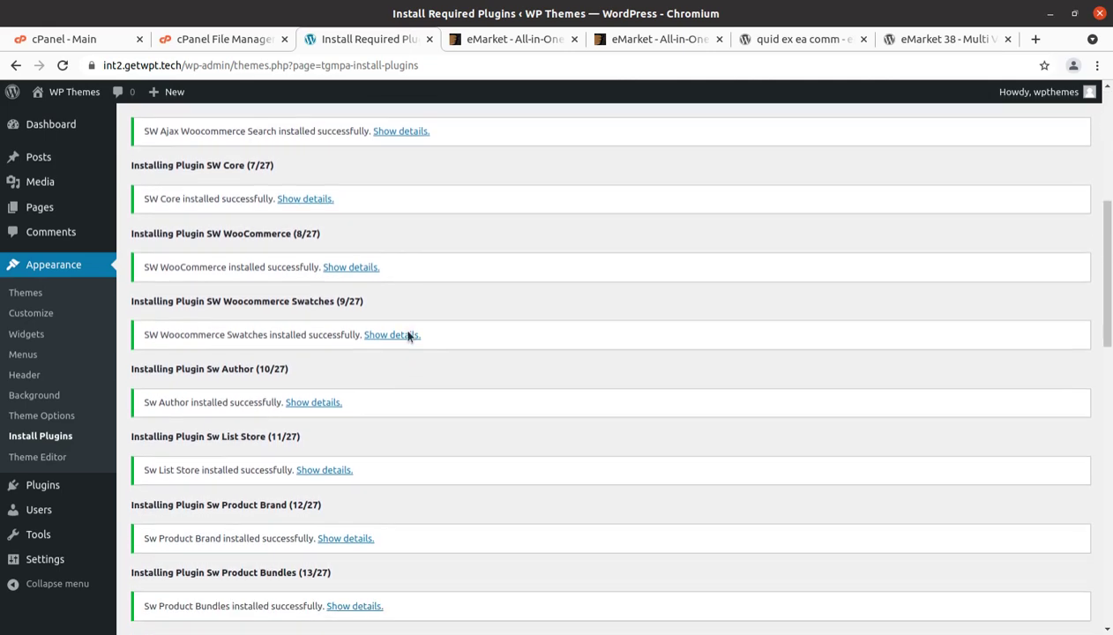
pyautogui.scroll(-3, 408, 335)
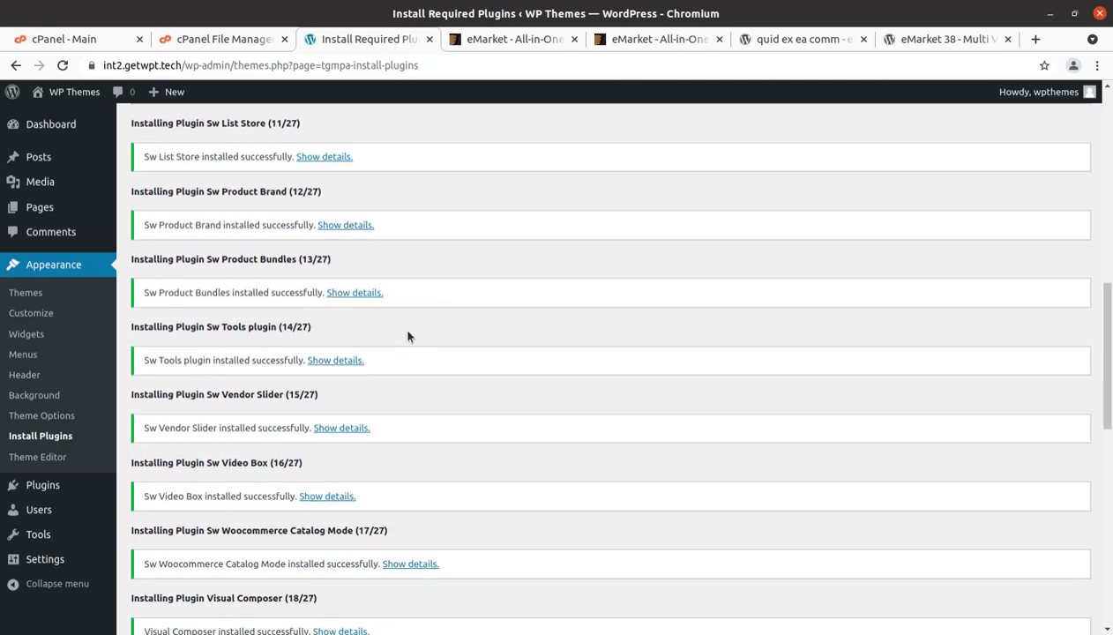
pyautogui.scroll(-4, 408, 335)
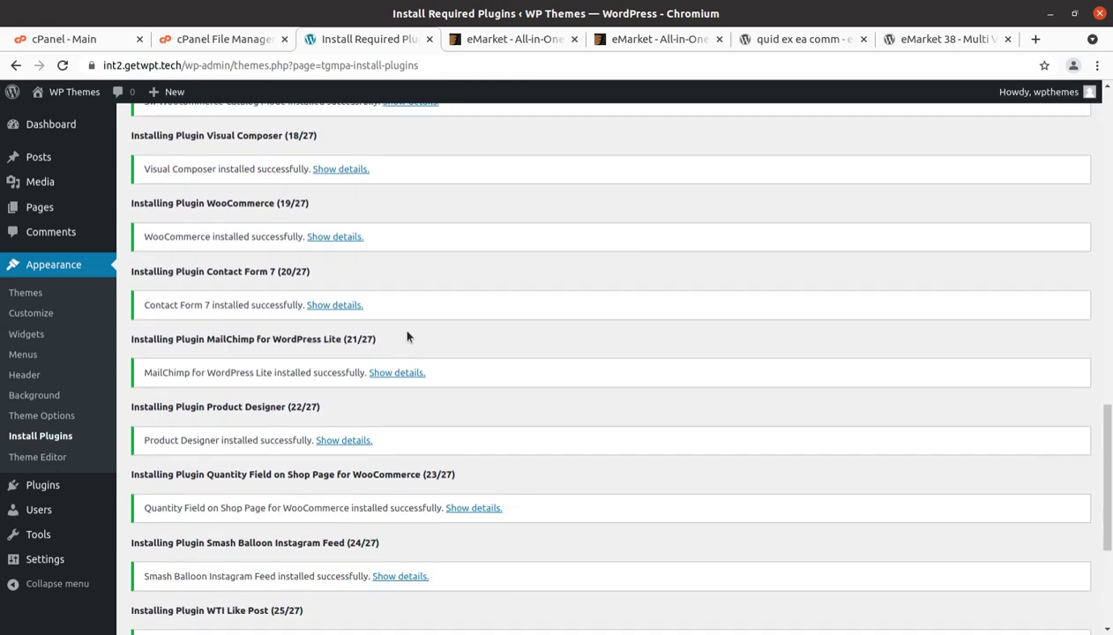
pyautogui.scroll(-3, 420, 328)
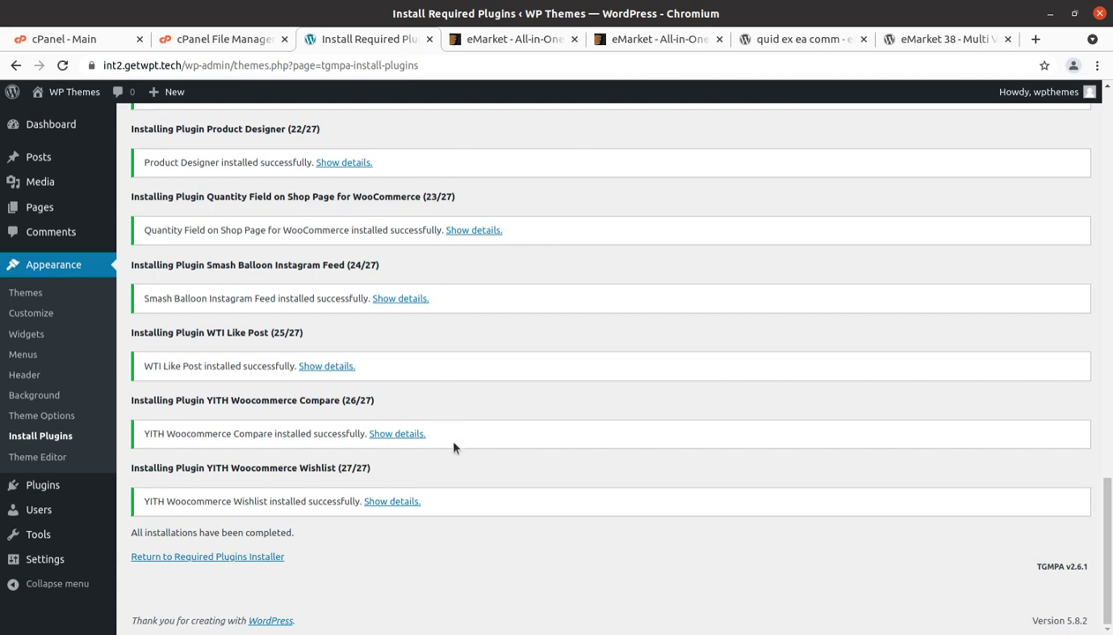
# Return to the Required Plugins Installer and bulk-activate all the installed plugins.
pyautogui.click(212, 558)
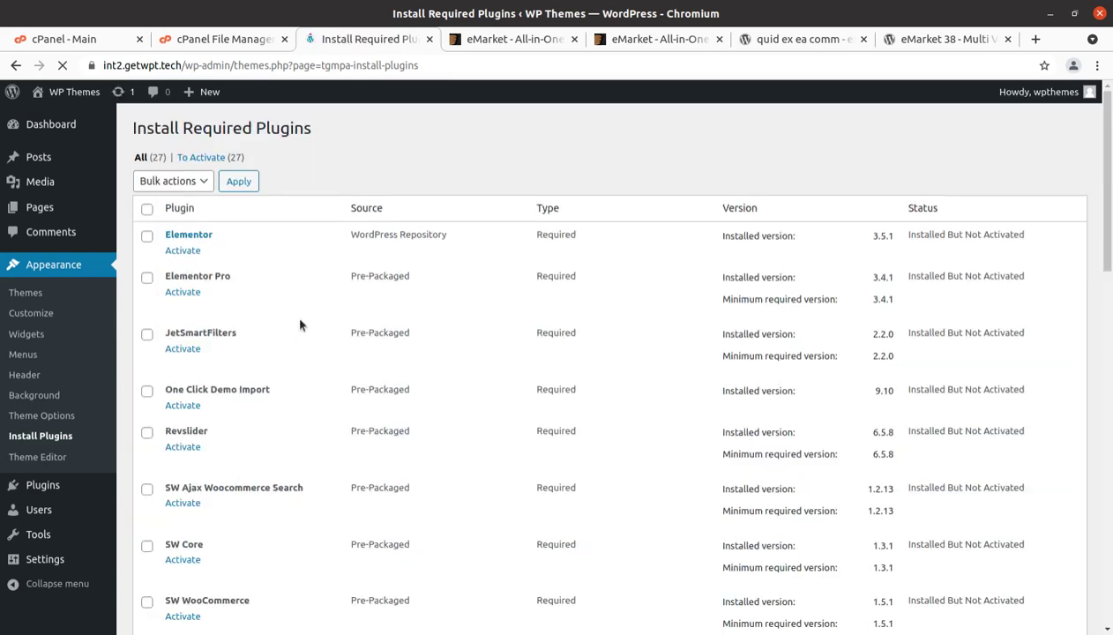
pyautogui.scroll(-6, 211, 286)
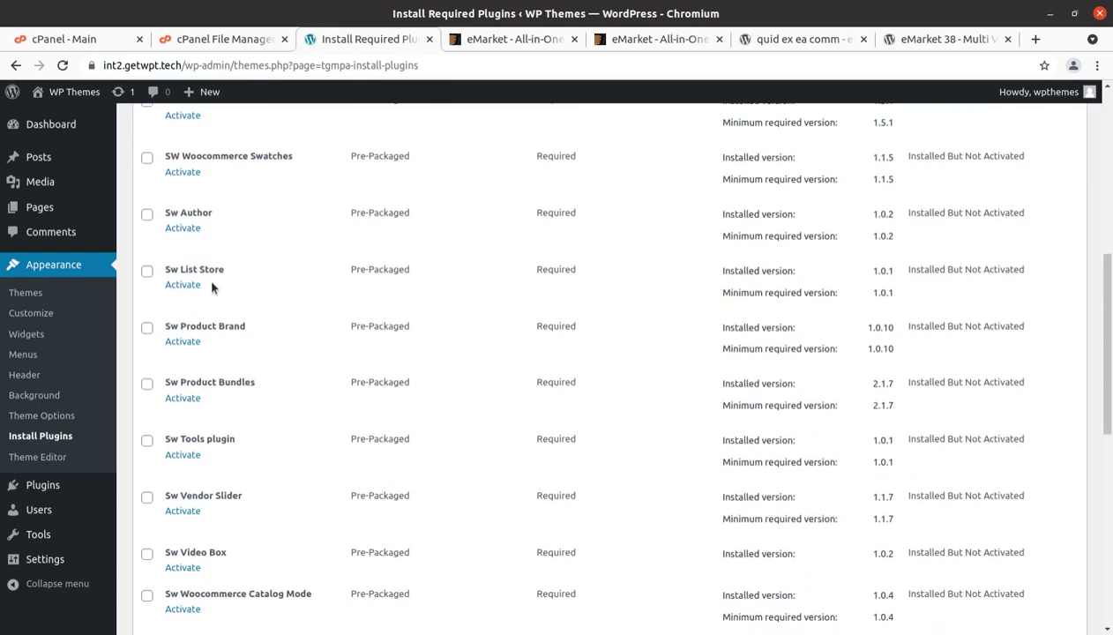
pyautogui.scroll(-6, 212, 286)
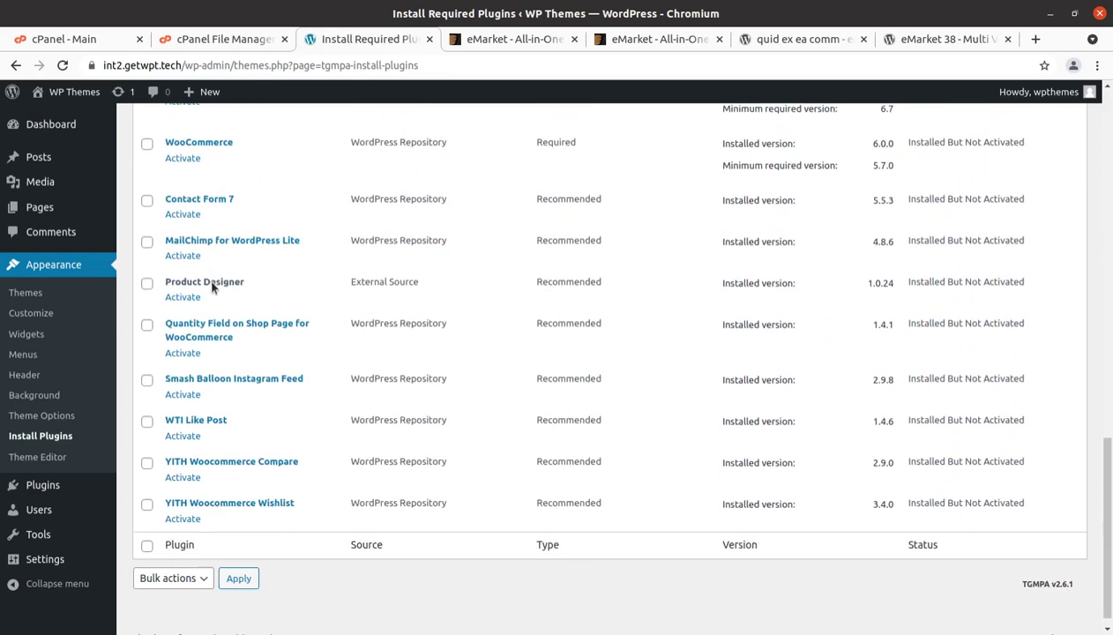
pyautogui.scroll(12, 211, 285)
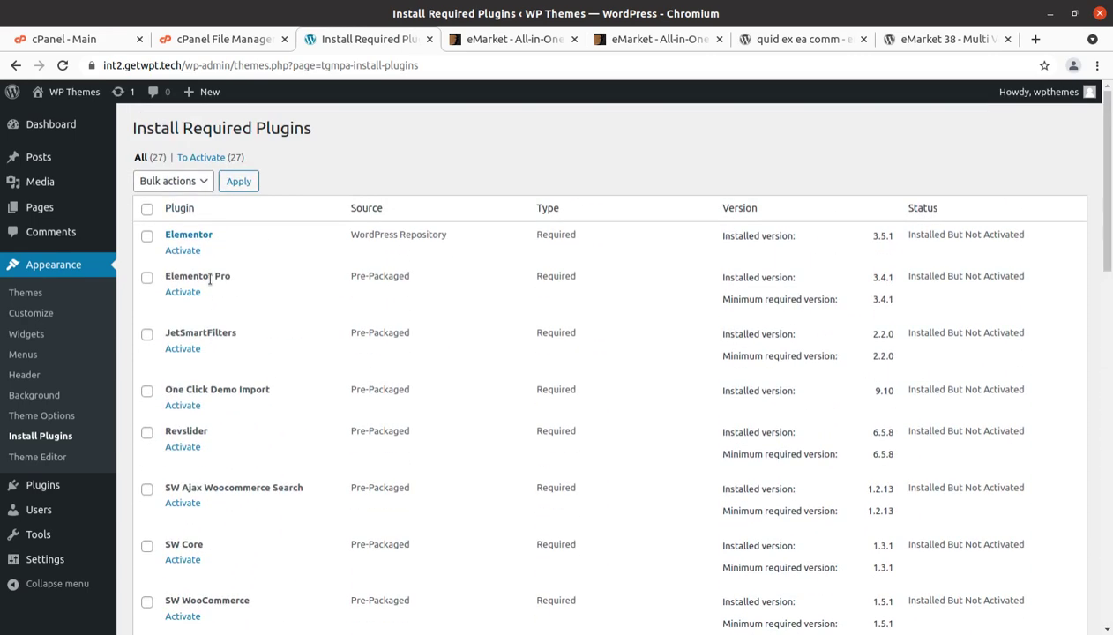
pyautogui.click(146, 209)
pyautogui.click(193, 193)
pyautogui.click(176, 234)
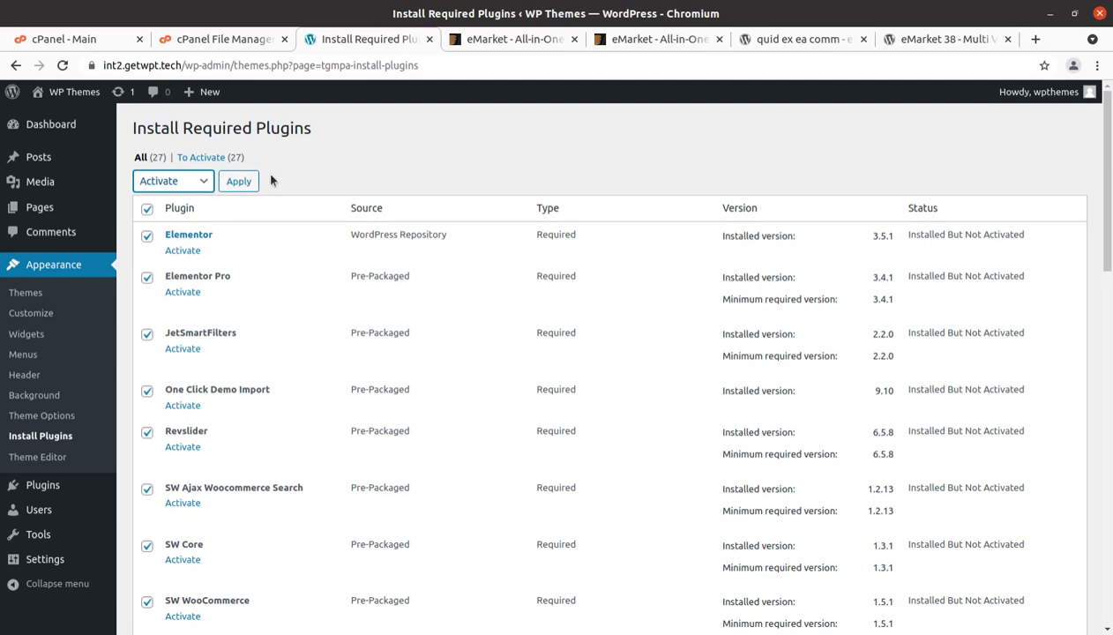
pyautogui.click(237, 183)
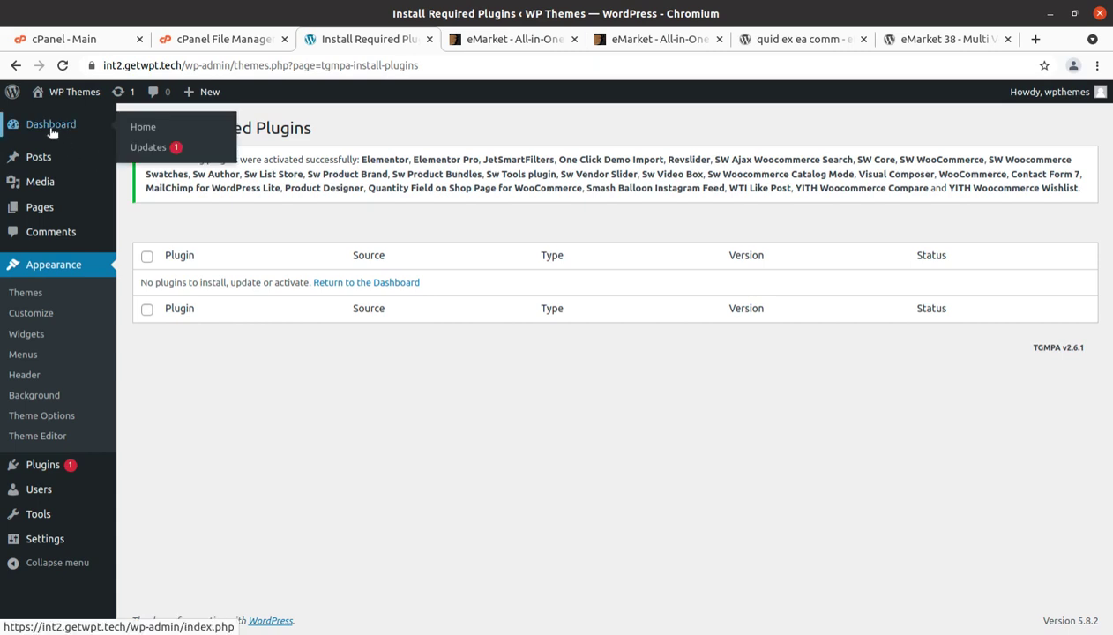
# Go to the WooCommerce setup wizard, opt out of mailed tips, and enter the store's address line 1, India — Andhra Pradesh and city "new city".
pyautogui.click(51, 129)
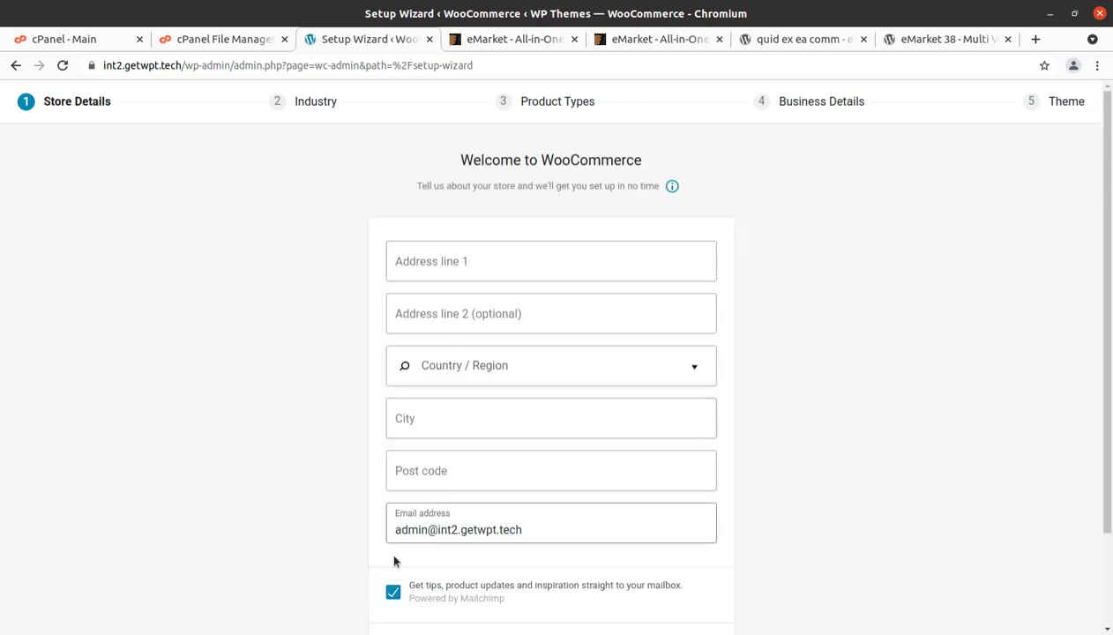
pyautogui.click(393, 593)
pyautogui.click(452, 262)
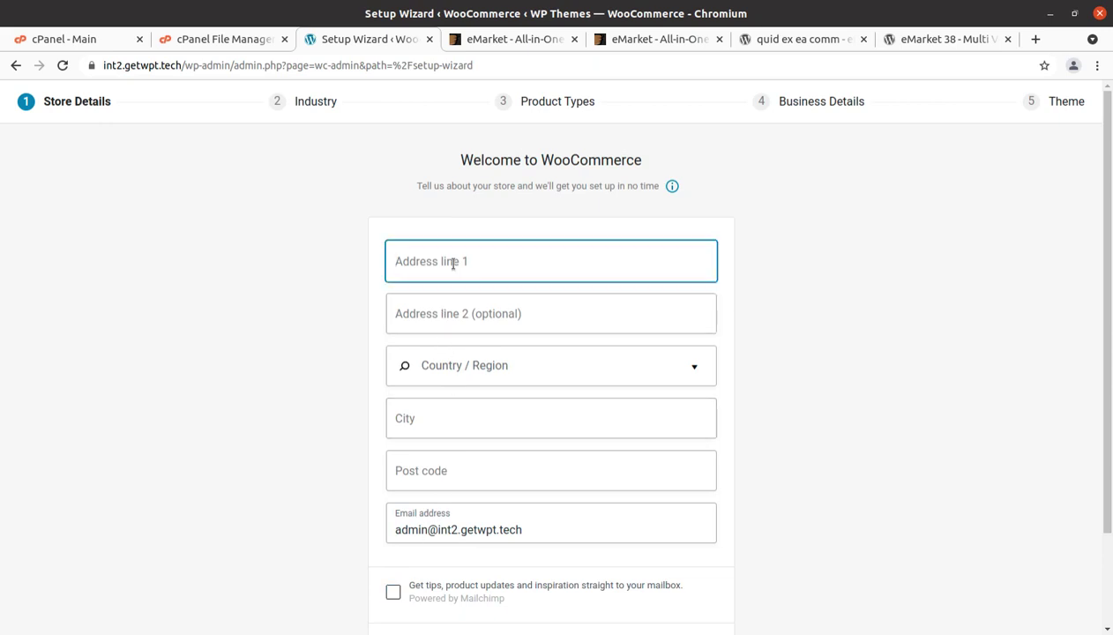
pyautogui.write('address')
pyautogui.press('Tab')
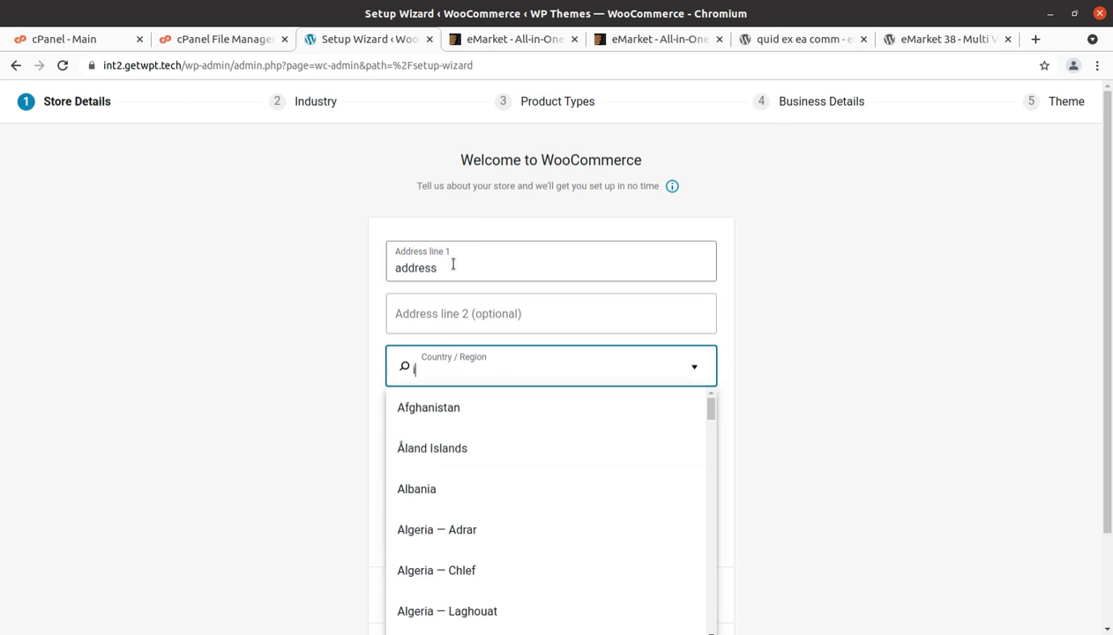
pyautogui.write('india')
pyautogui.click(459, 448)
pyautogui.click(434, 427)
pyautogui.write('new city')
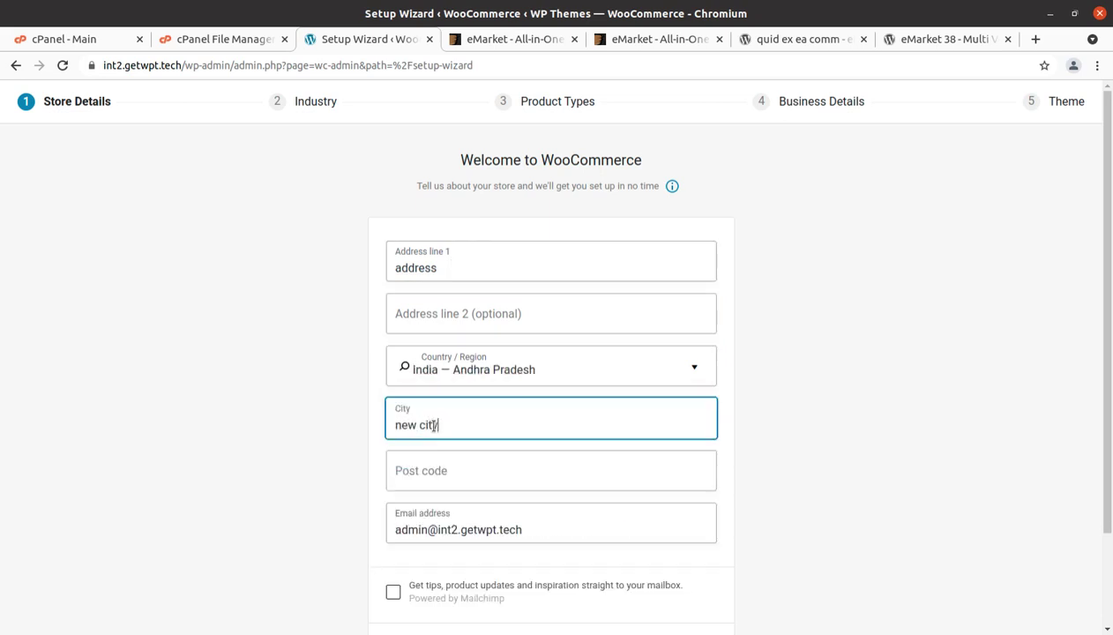
# Enter the store's post code and submit the store details, declining WooCommerce usage tracking.
pyautogui.press('Tab')
pyautogui.write('123456')
pyautogui.scroll(-3, 538, 529)
pyautogui.click(553, 542)
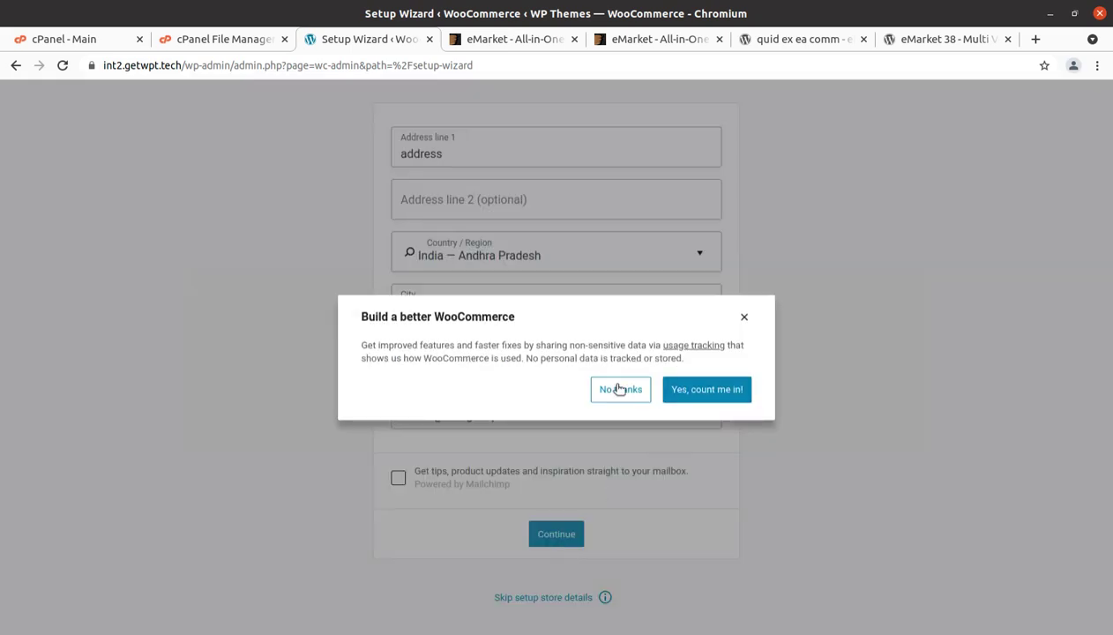
pyautogui.click(603, 389)
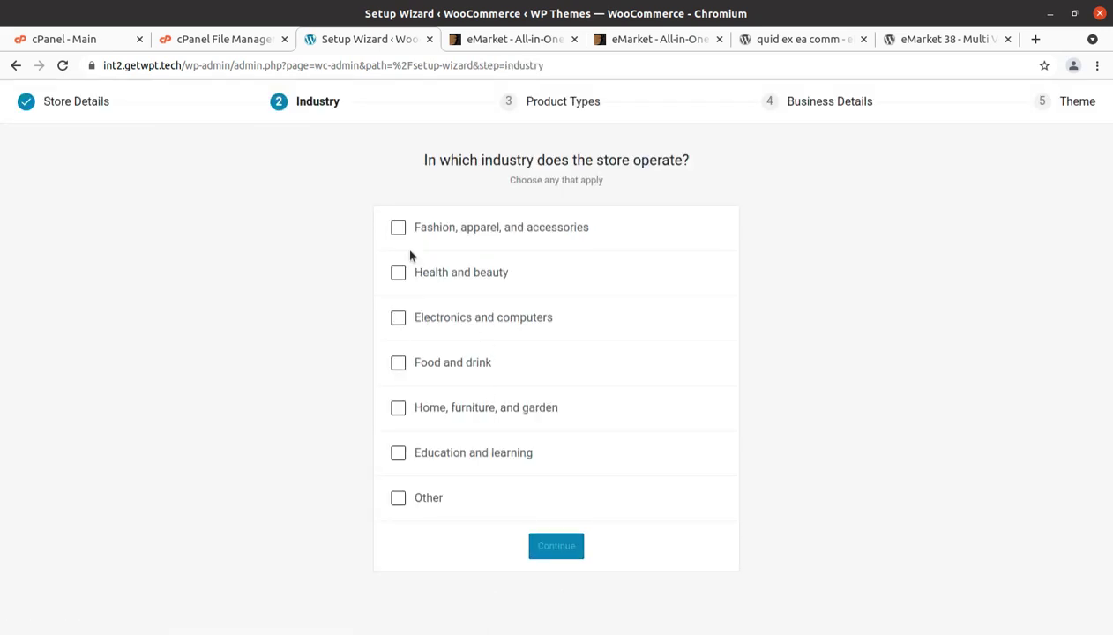
# Submit Fashion, apparel, and accessories plus Health and beauty as the store's industries, and Physical products as the product type.
pyautogui.click(398, 229)
pyautogui.click(397, 273)
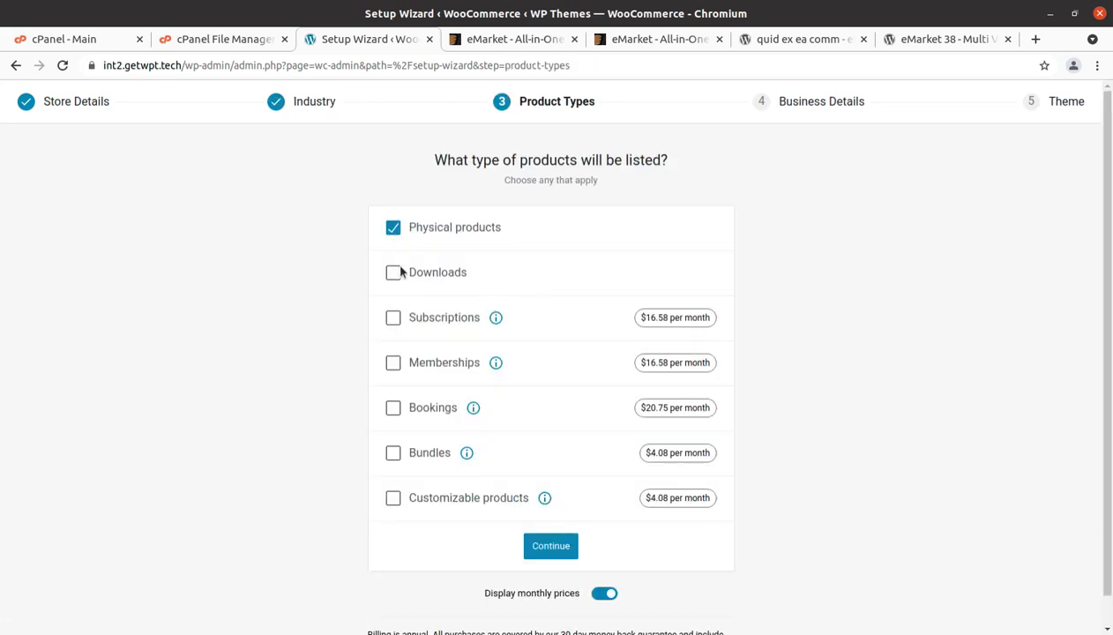
pyautogui.scroll(-1, 544, 549)
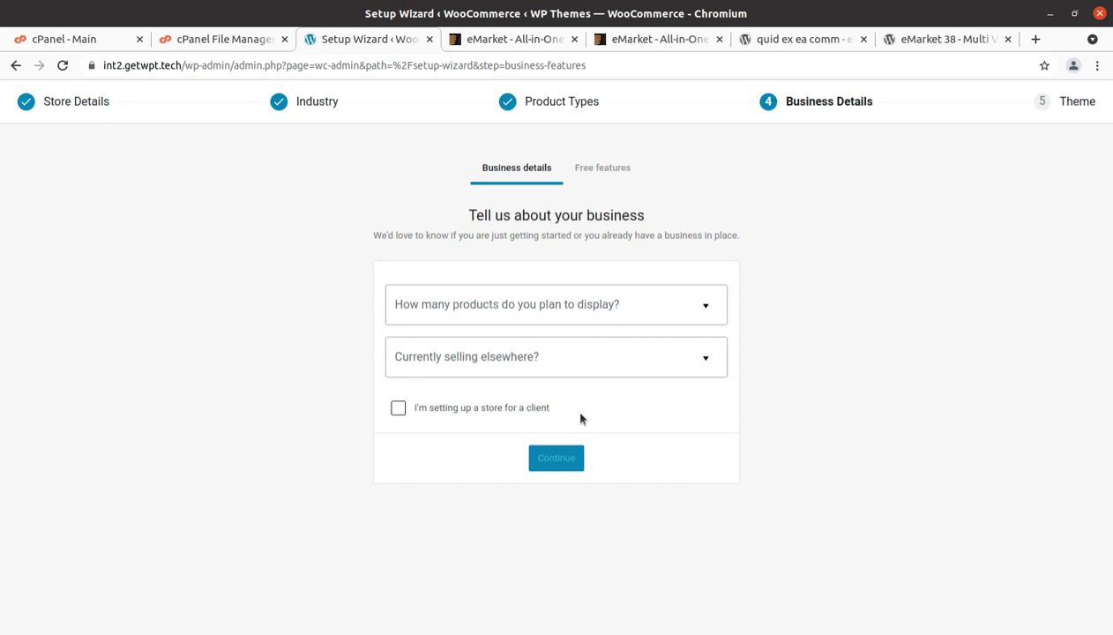
# In the business details, set the number of products planned for display to 11 - 100 and Currently selling elsewhere to No.
pyautogui.click(595, 309)
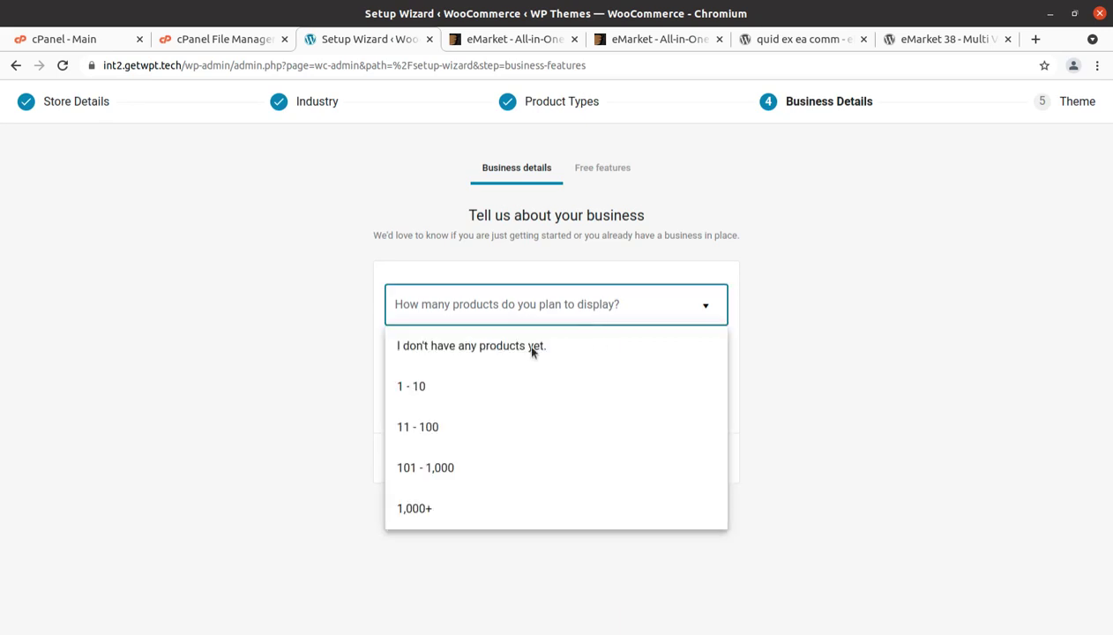
pyautogui.click(442, 437)
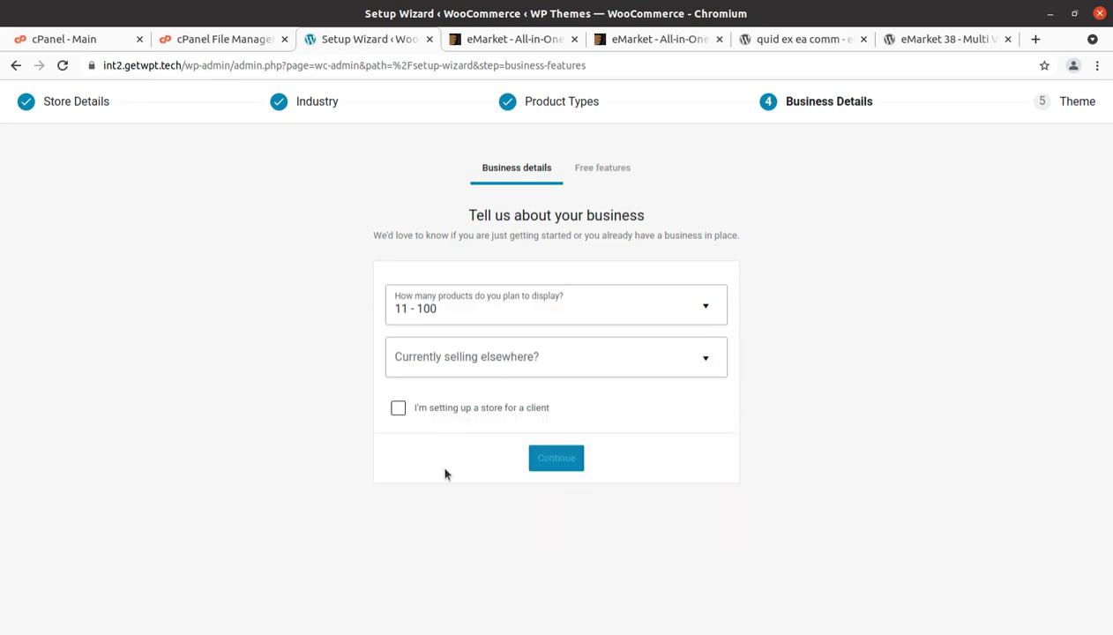
pyautogui.click(529, 361)
pyautogui.click(425, 404)
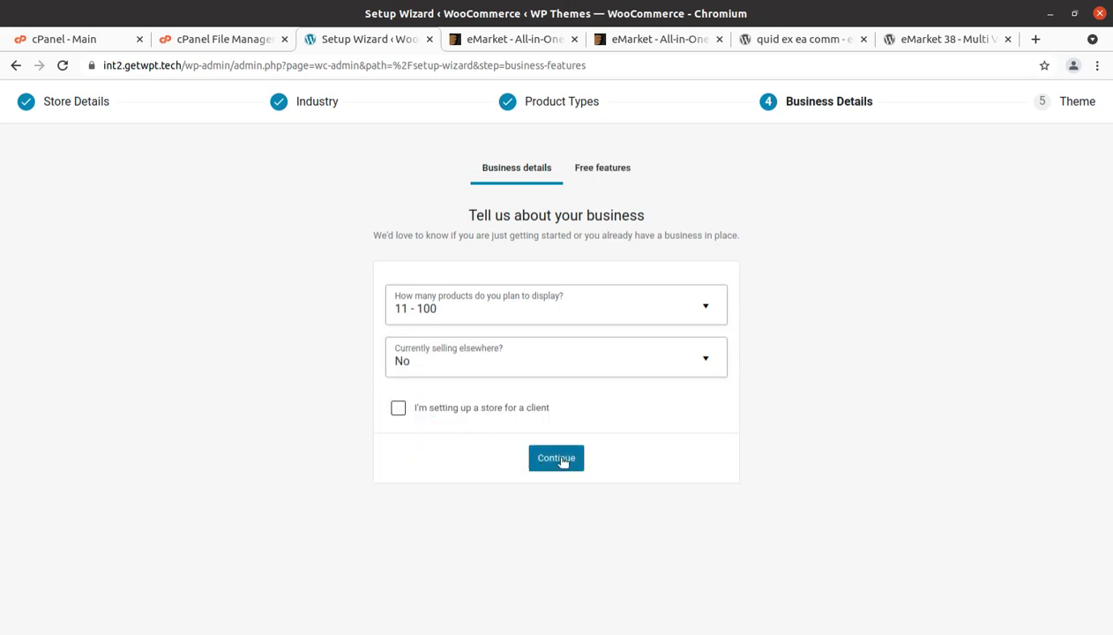
# Submit the business details and continue past the free features without adding the recommended business features.
pyautogui.click(557, 458)
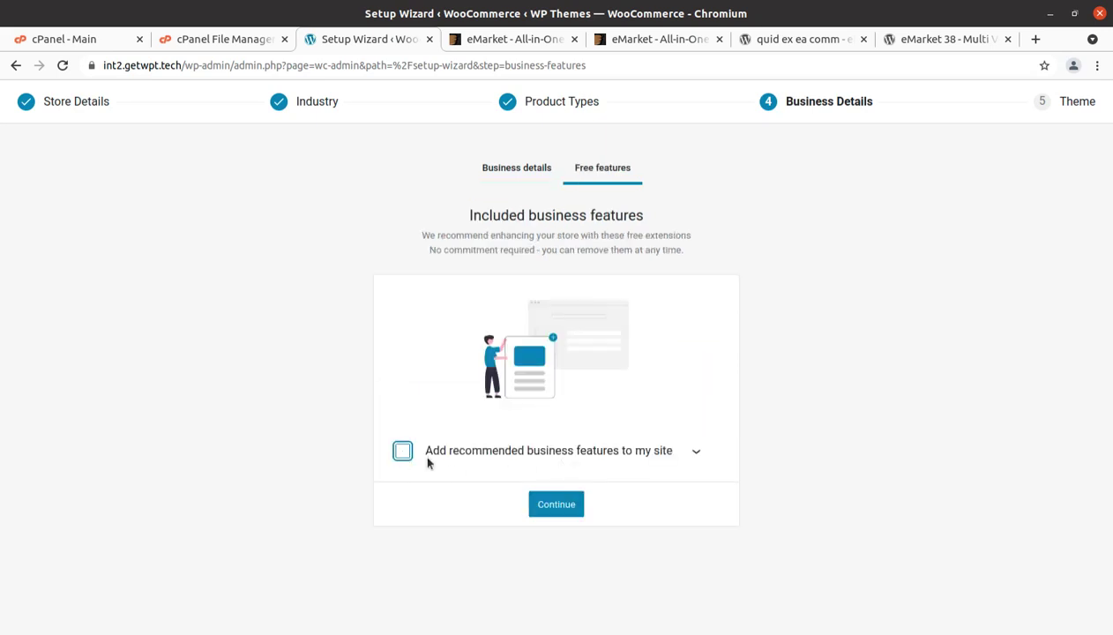
pyautogui.click(397, 451)
pyautogui.click(339, 504)
pyautogui.click(556, 511)
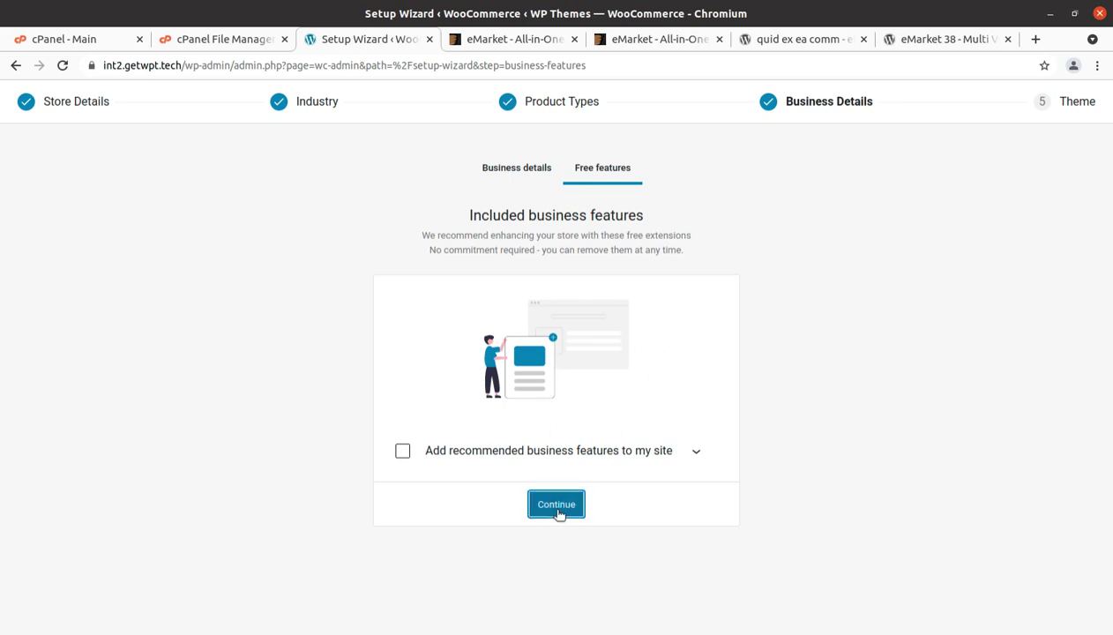
# Finish the setup wizard by keeping the active Emarket theme, and return to the WordPress dashboard.
pyautogui.scroll(-2, 360, 367)
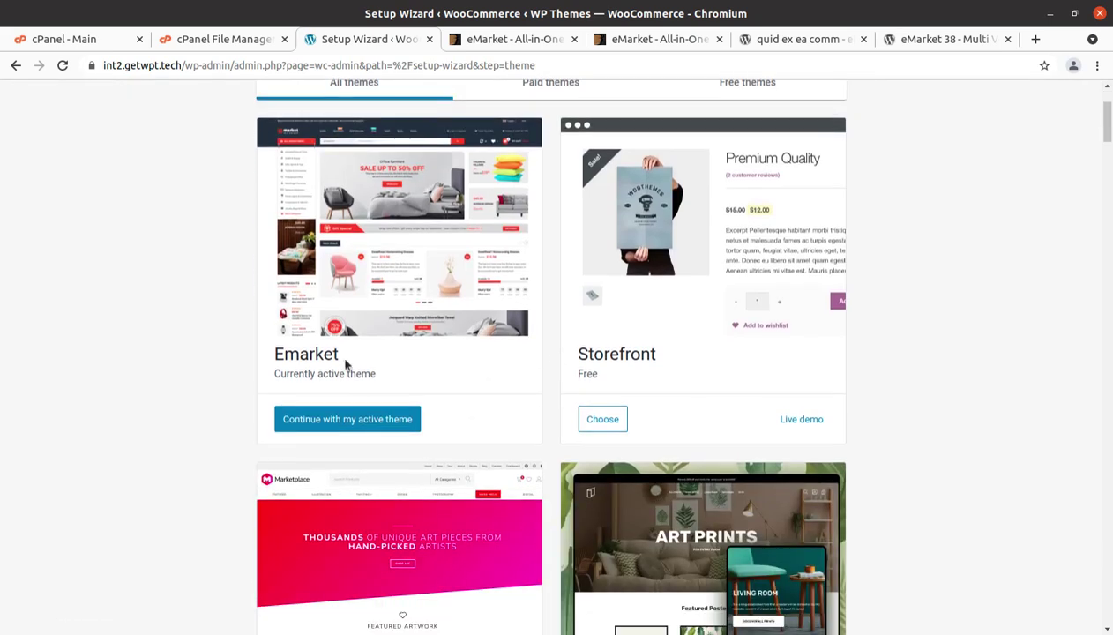
pyautogui.click(305, 422)
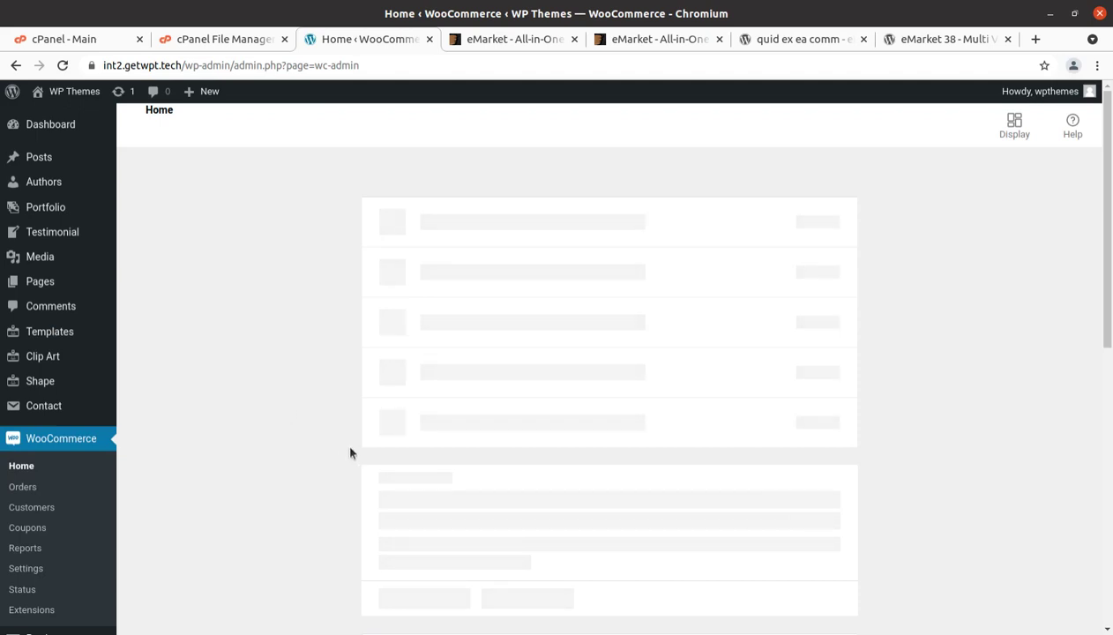
pyautogui.scroll(-4, 343, 448)
pyautogui.scroll(4, 353, 454)
pyautogui.click(51, 129)
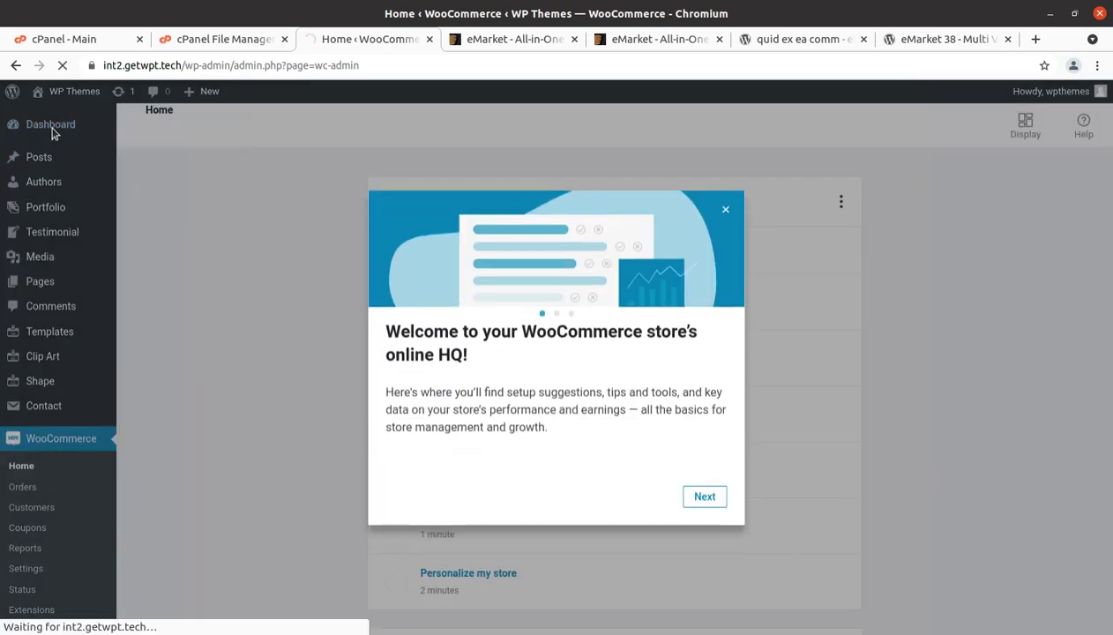
pyautogui.click(724, 212)
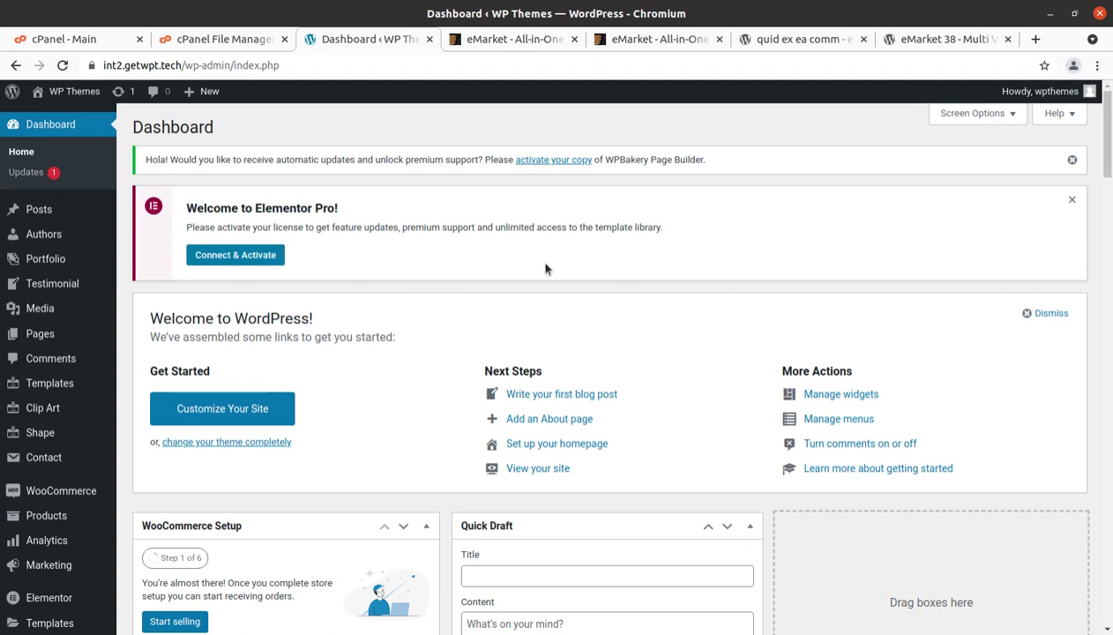
# Open the live site in a separate tab and look over its homepage from header to footer.
pyautogui.moveTo(71, 97)
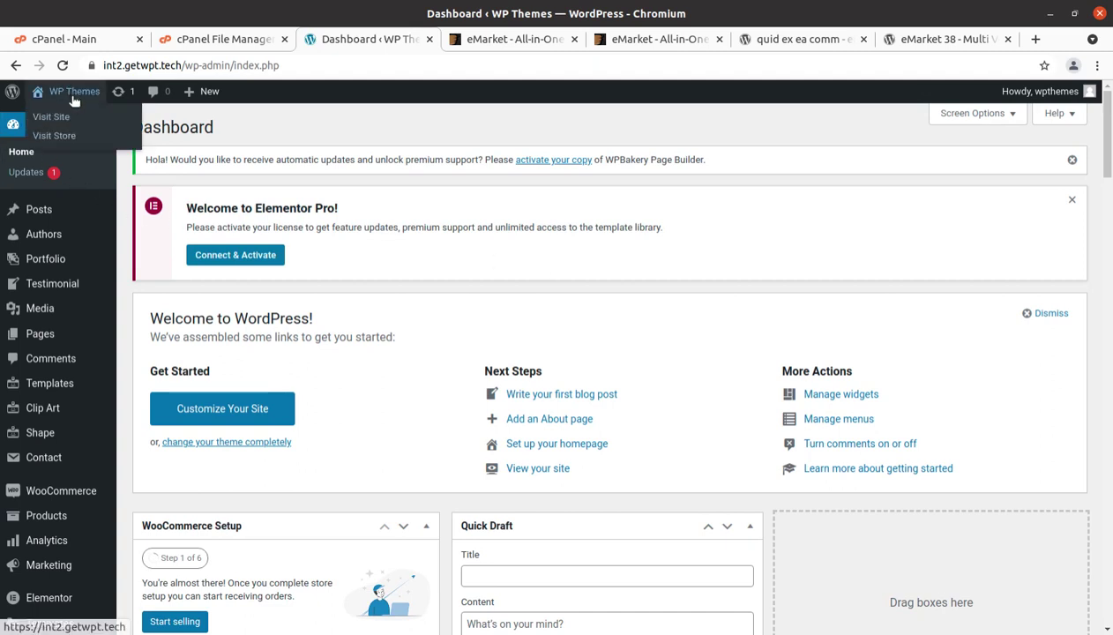
pyautogui.middleClick(61, 130)
pyautogui.click(426, 39)
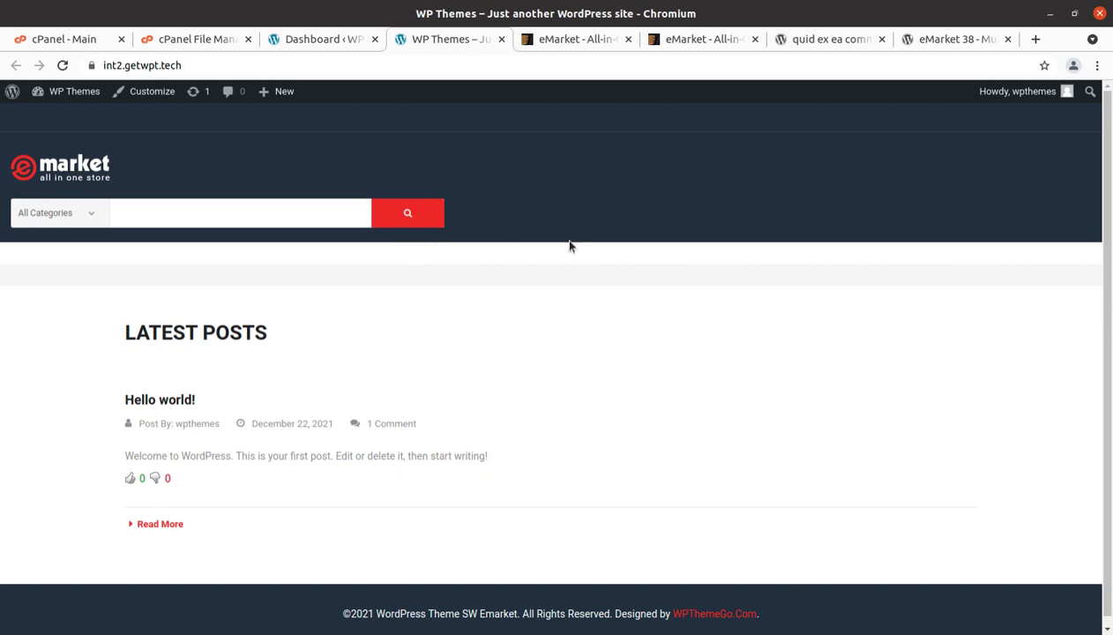
pyautogui.scroll(-1, 532, 330)
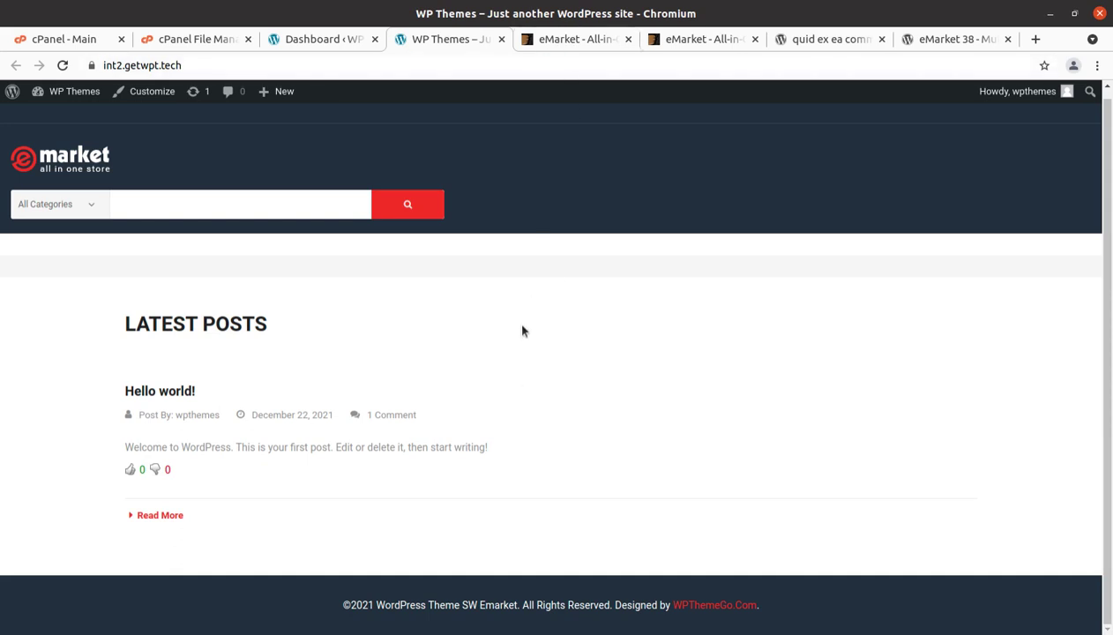
pyautogui.scroll(1, 522, 331)
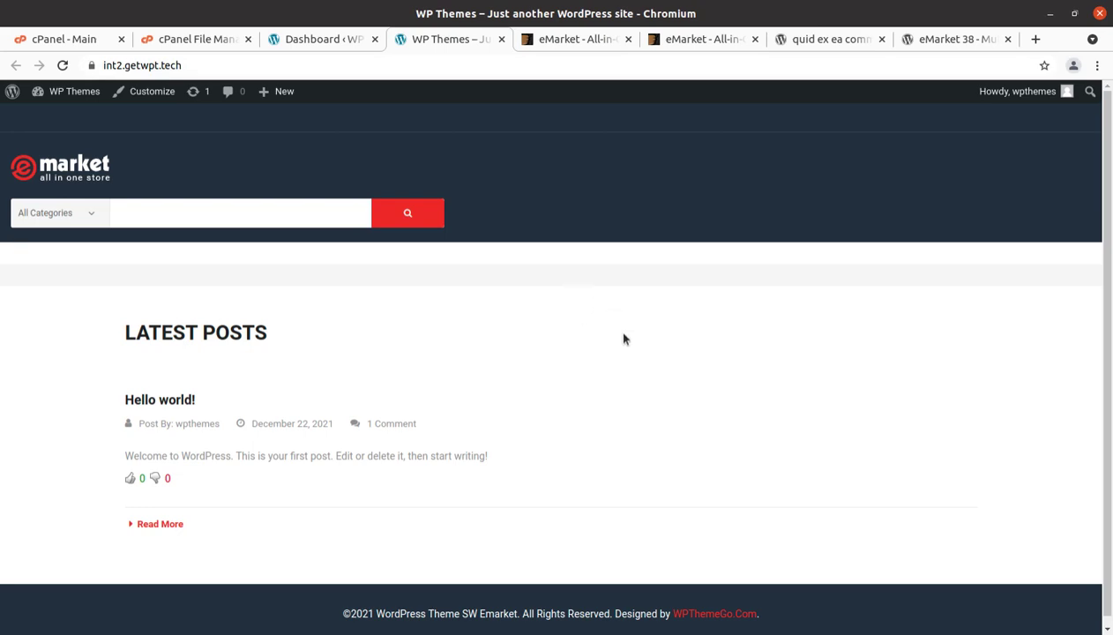
pyautogui.scroll(-1, 599, 348)
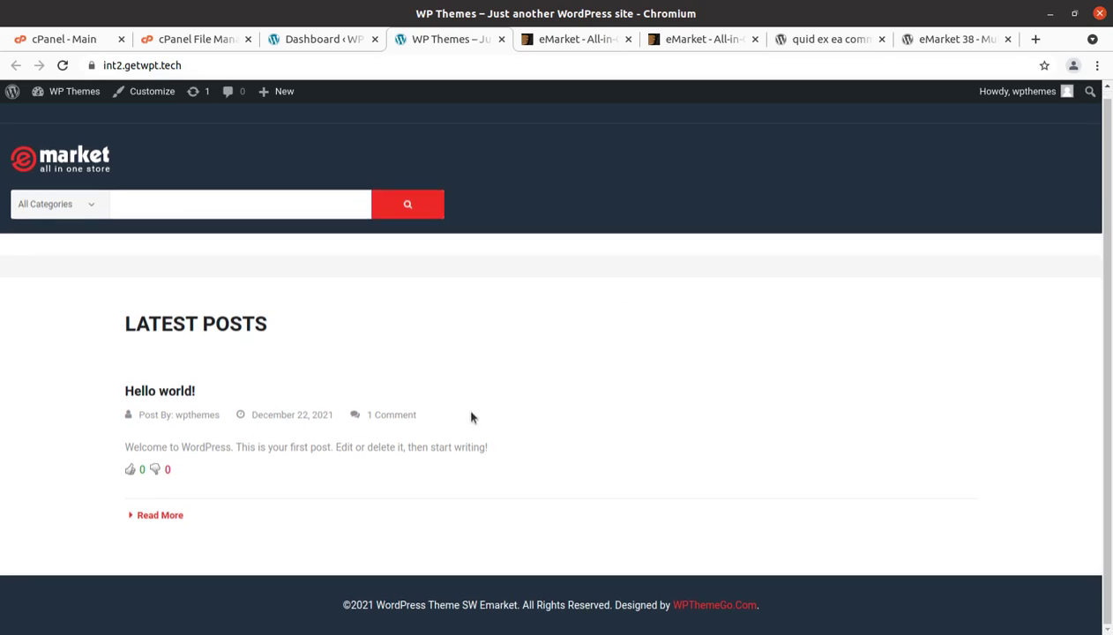
# Examine the marketplace, organic, electronics, sport and kid shop demo layouts in the ThemeForest preview of eMarket.
pyautogui.click(680, 41)
pyautogui.click(797, 41)
pyautogui.click(716, 43)
pyautogui.scroll(-5, 564, 437)
pyautogui.scroll(-2, 614, 580)
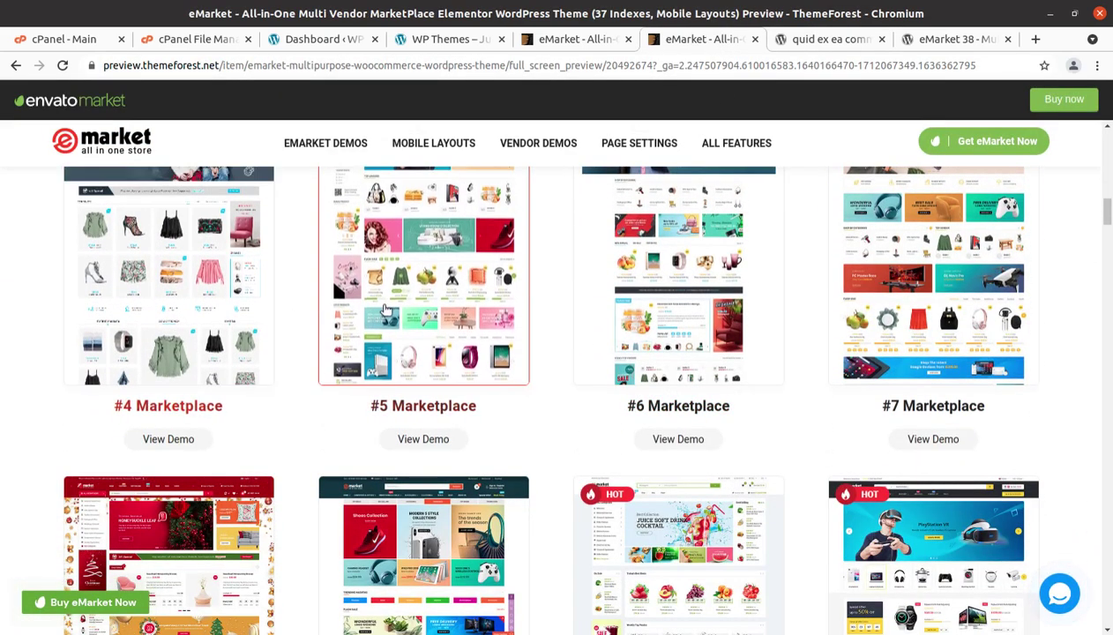
pyautogui.scroll(-1, 953, 353)
pyautogui.scroll(-2, 954, 355)
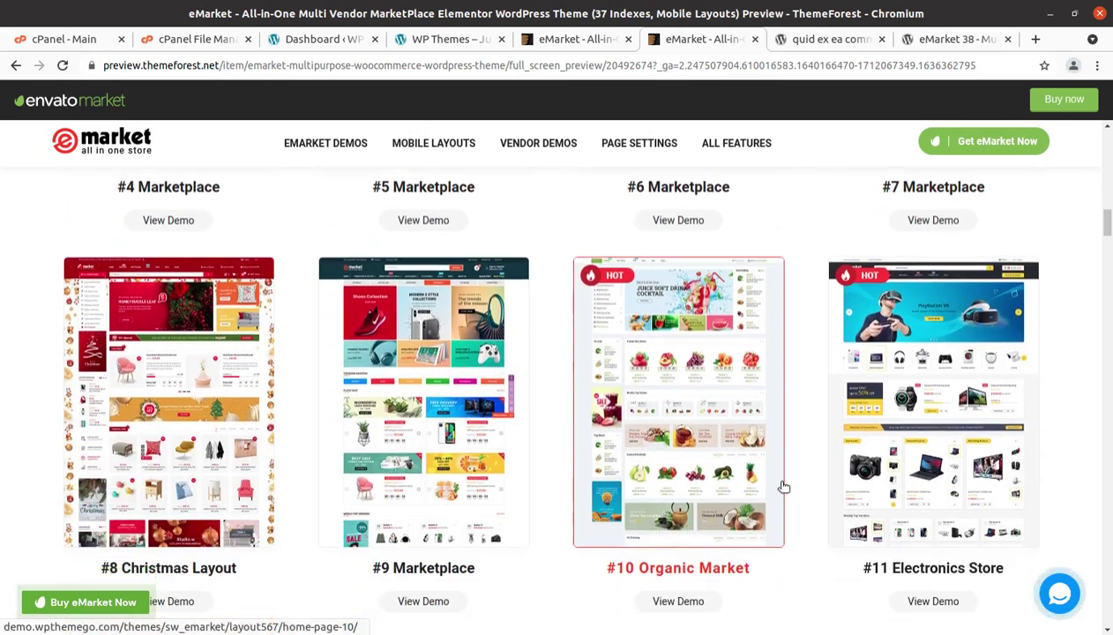
pyautogui.scroll(-1, 564, 432)
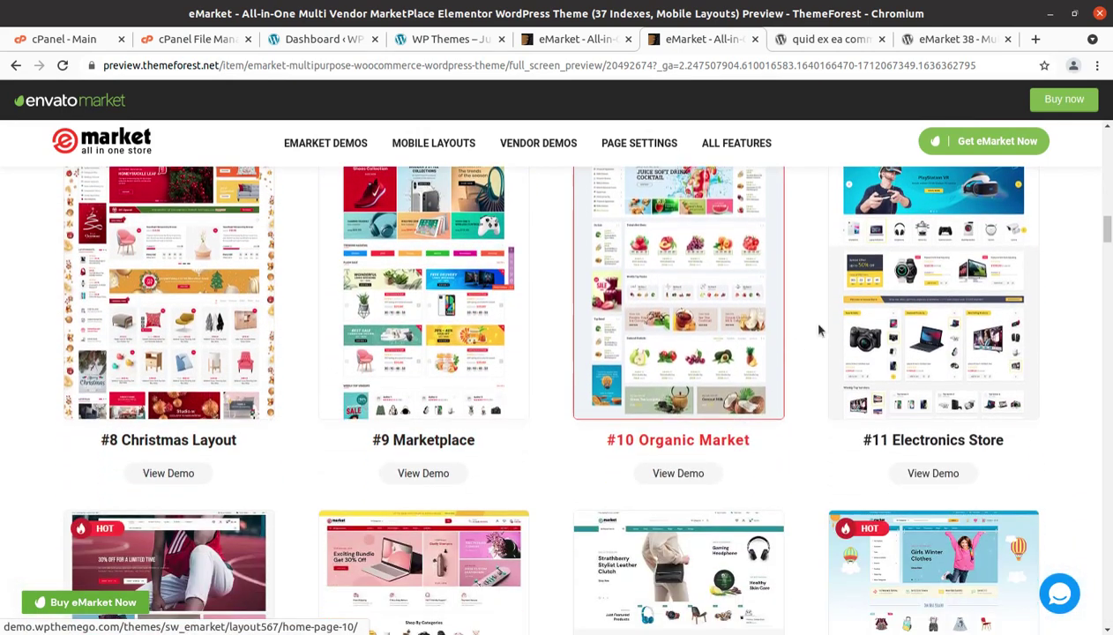
pyautogui.scroll(-1, 594, 488)
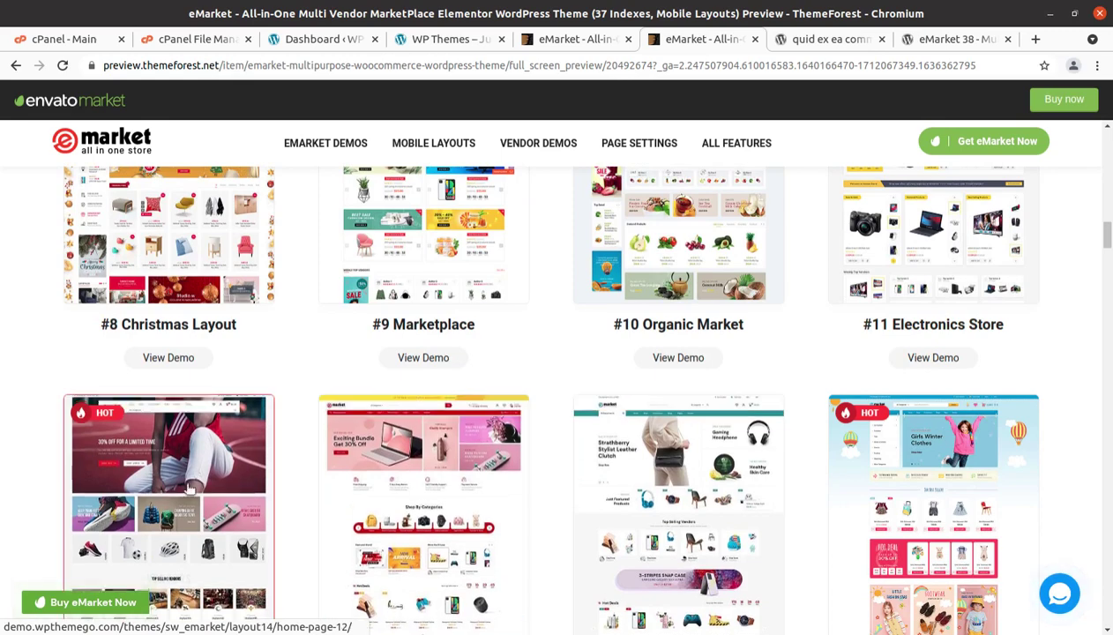
pyautogui.scroll(-2, 180, 476)
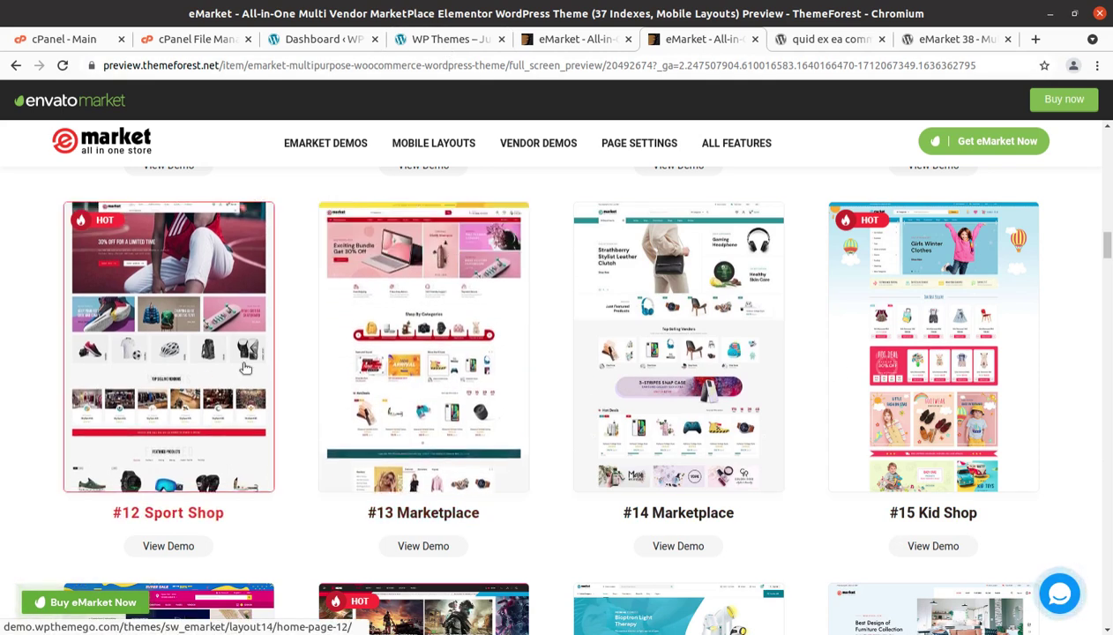
# Return to the WordPress dashboard and examine the admin sections available for the theme, WooCommerce, Elementor and the other plugins.
pyautogui.click(305, 40)
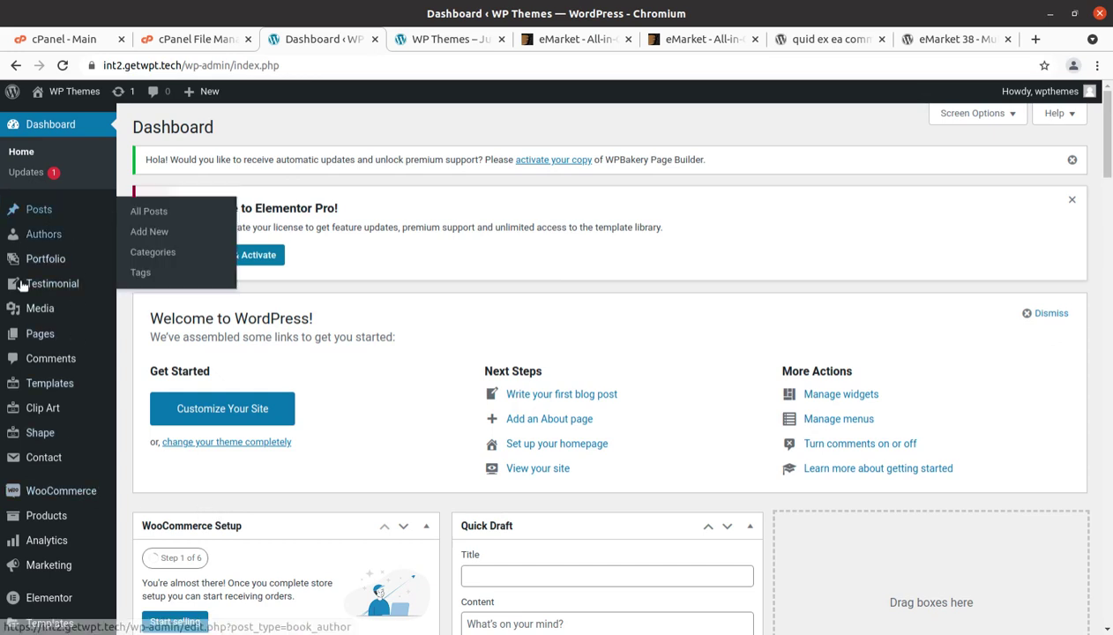
pyautogui.scroll(-2, 19, 459)
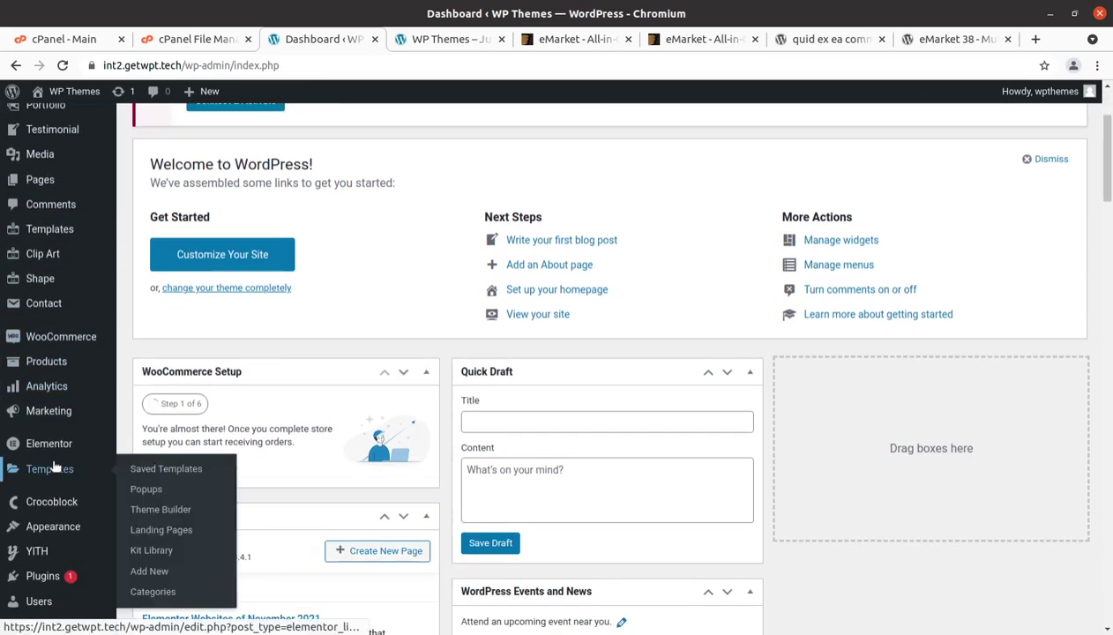
pyautogui.scroll(2, 53, 459)
pyautogui.moveTo(66, 232)
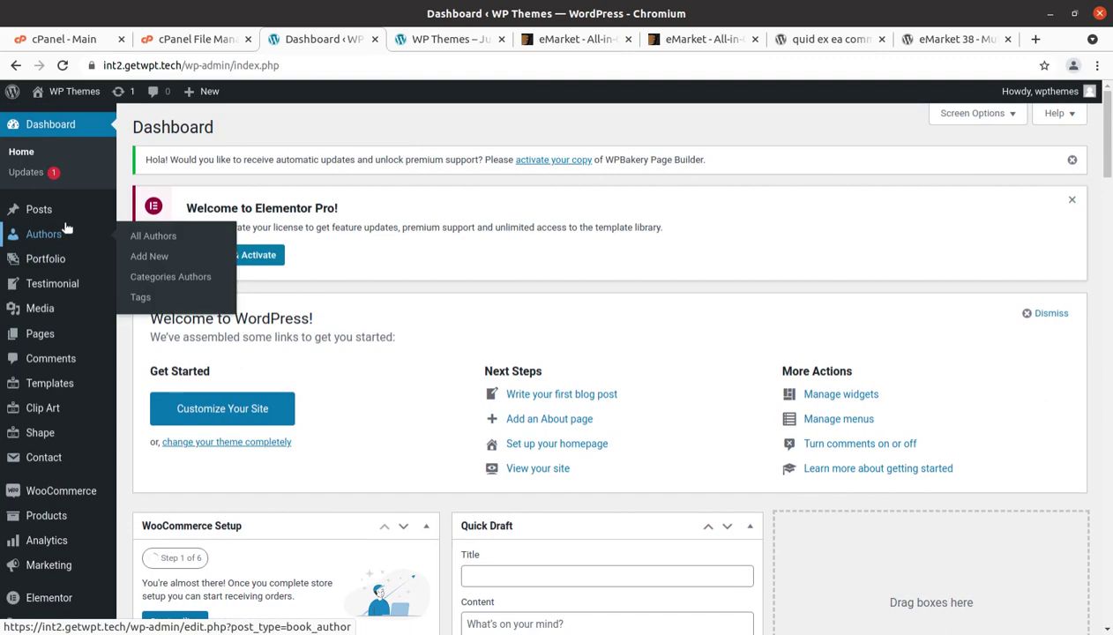
pyautogui.scroll(-3, 45, 352)
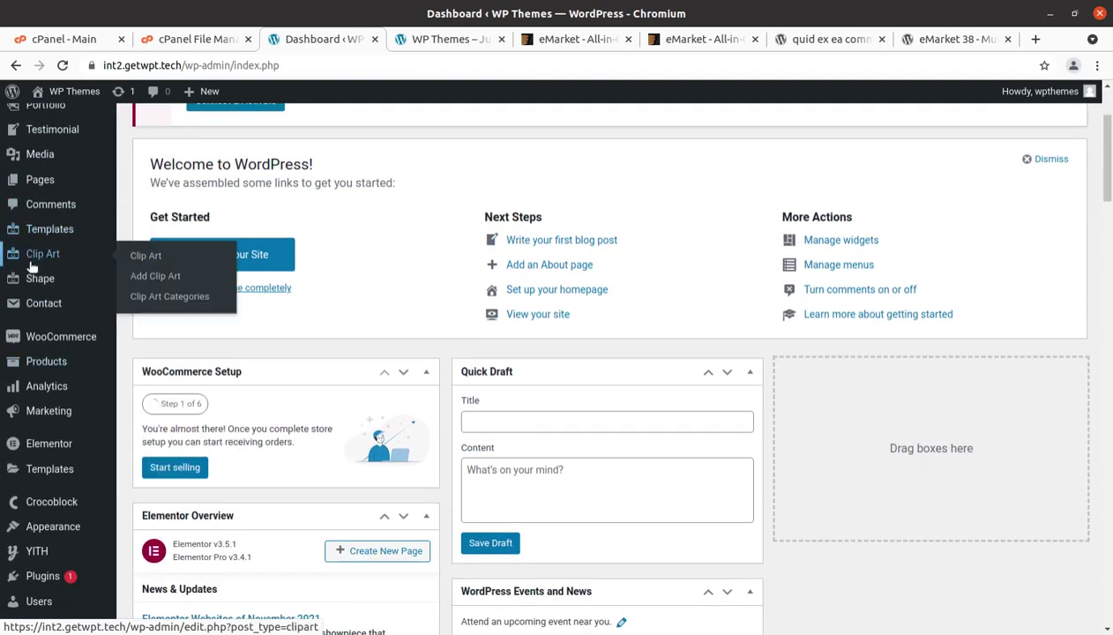
pyautogui.scroll(-3, 36, 322)
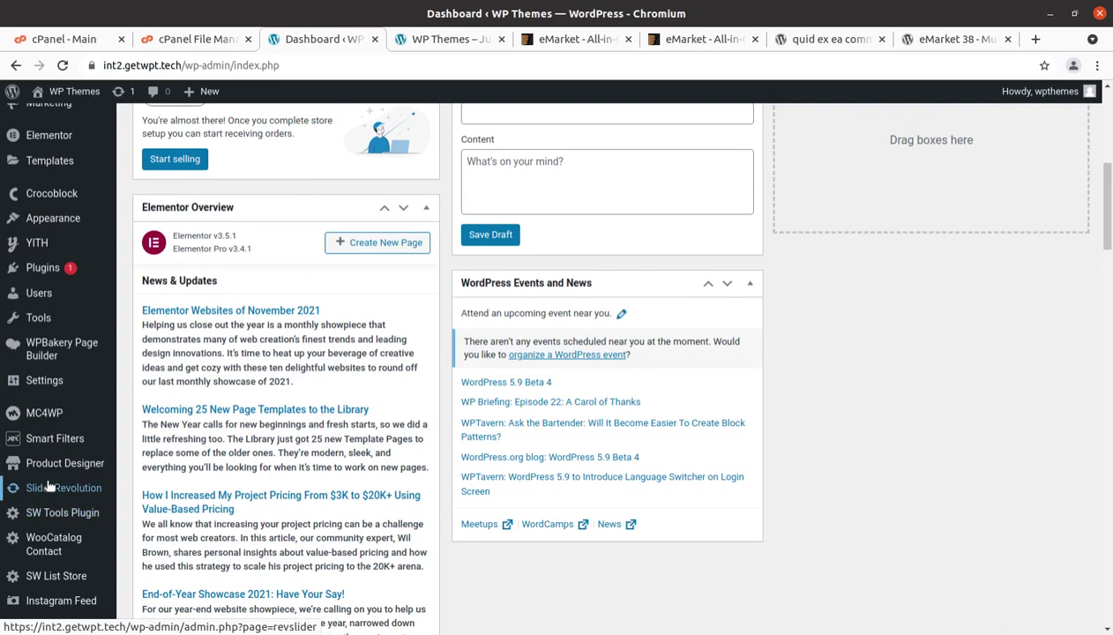
pyautogui.moveTo(55, 432)
pyautogui.scroll(-1, 56, 428)
pyautogui.scroll(-2, 54, 428)
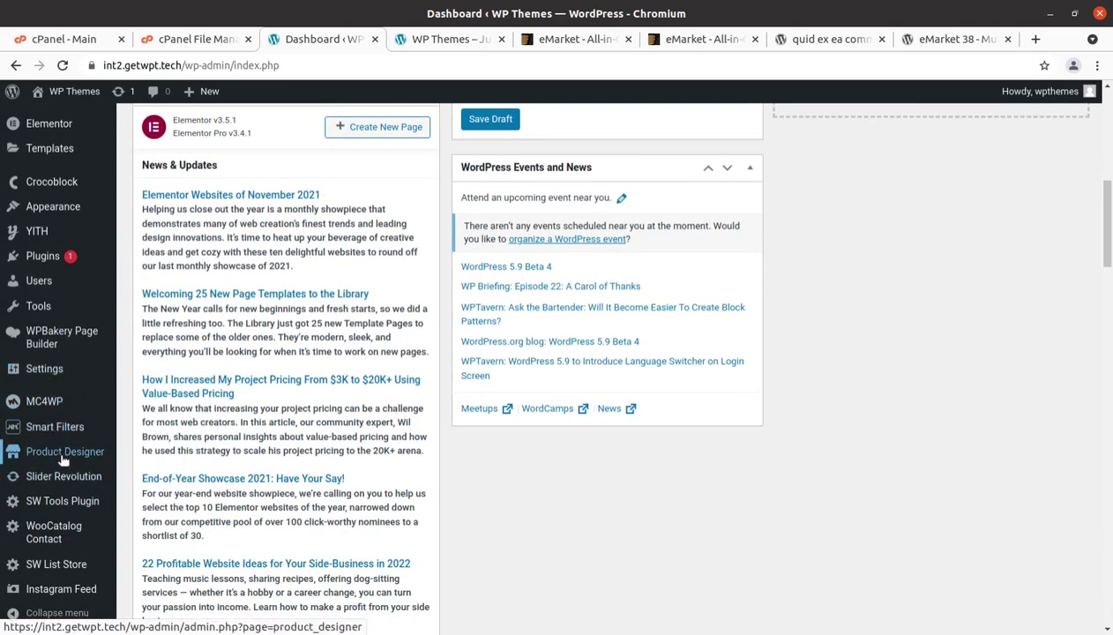
pyautogui.scroll(-3, 55, 582)
pyautogui.scroll(6, 55, 586)
pyautogui.moveTo(53, 586)
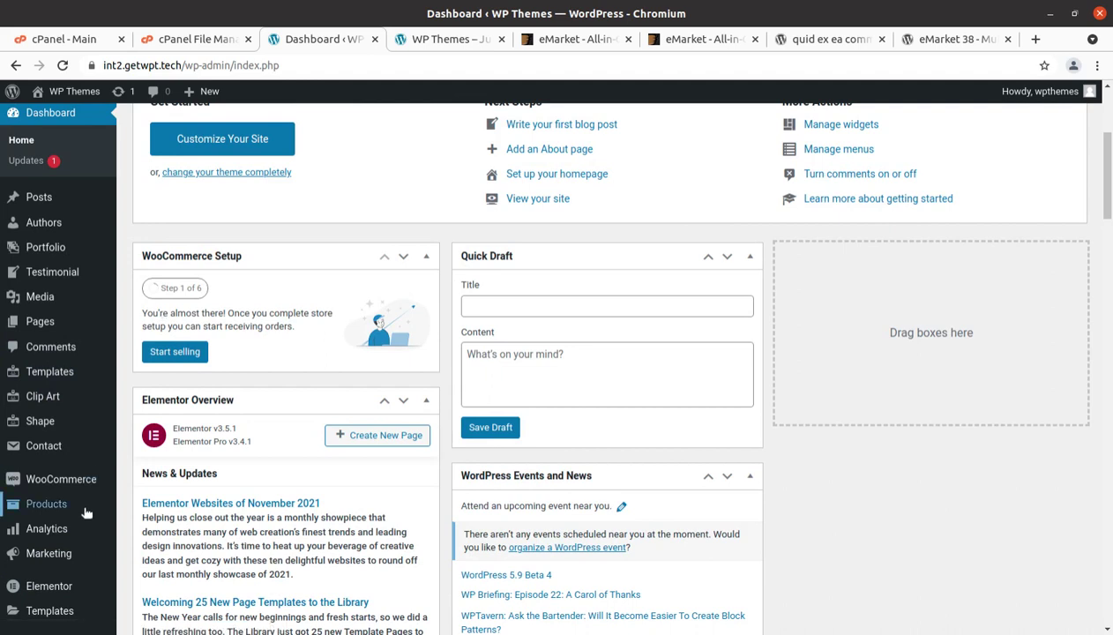
pyautogui.moveTo(76, 395)
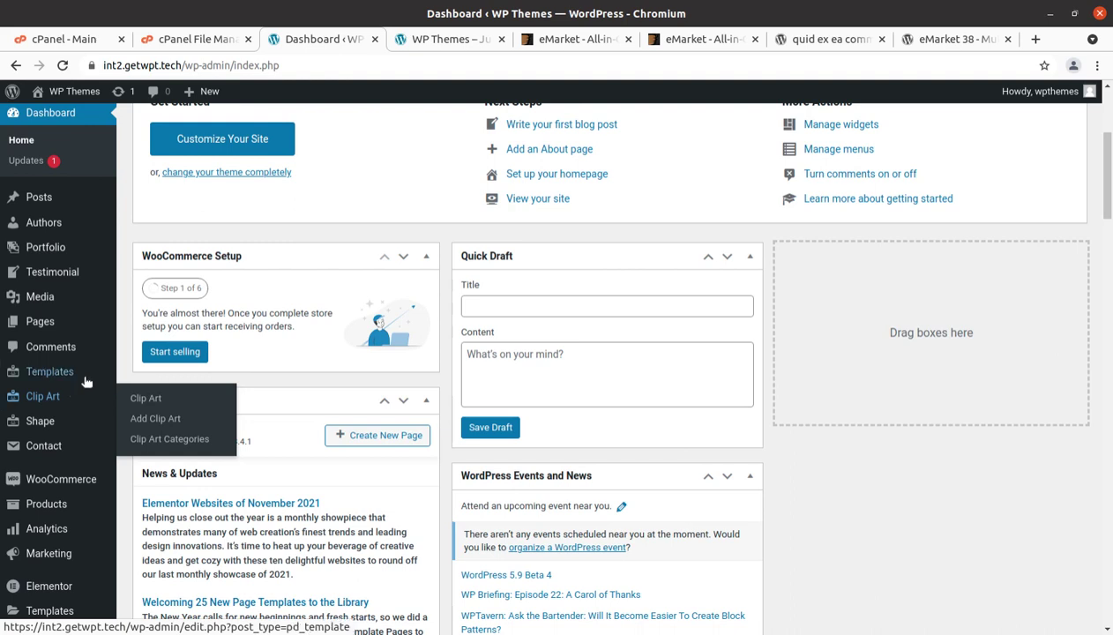
pyautogui.moveTo(76, 480)
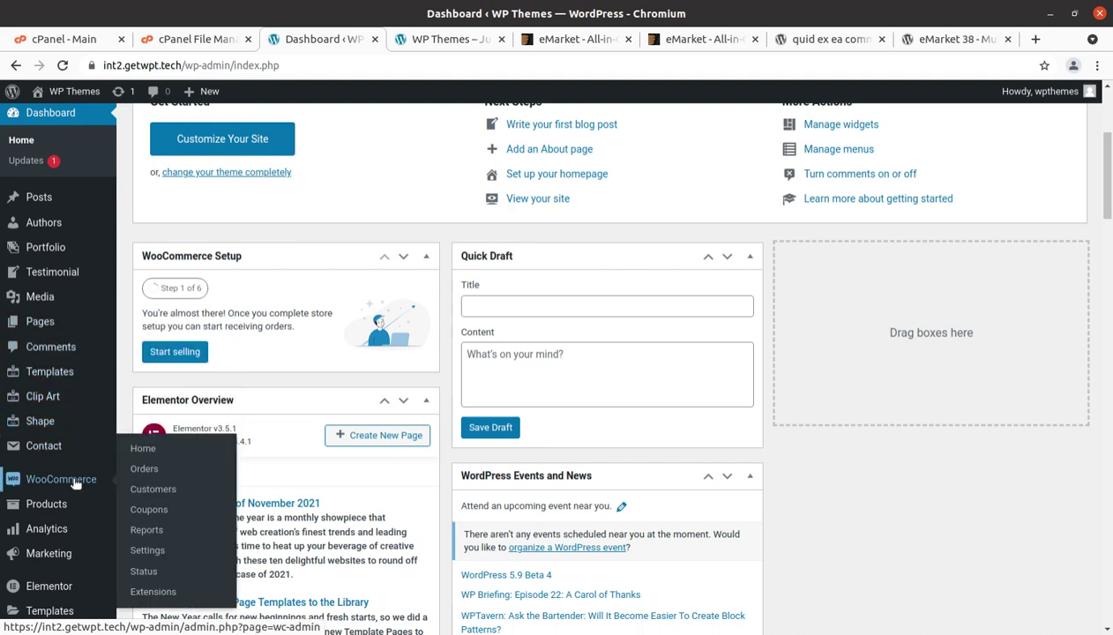
pyautogui.scroll(-3, 70, 445)
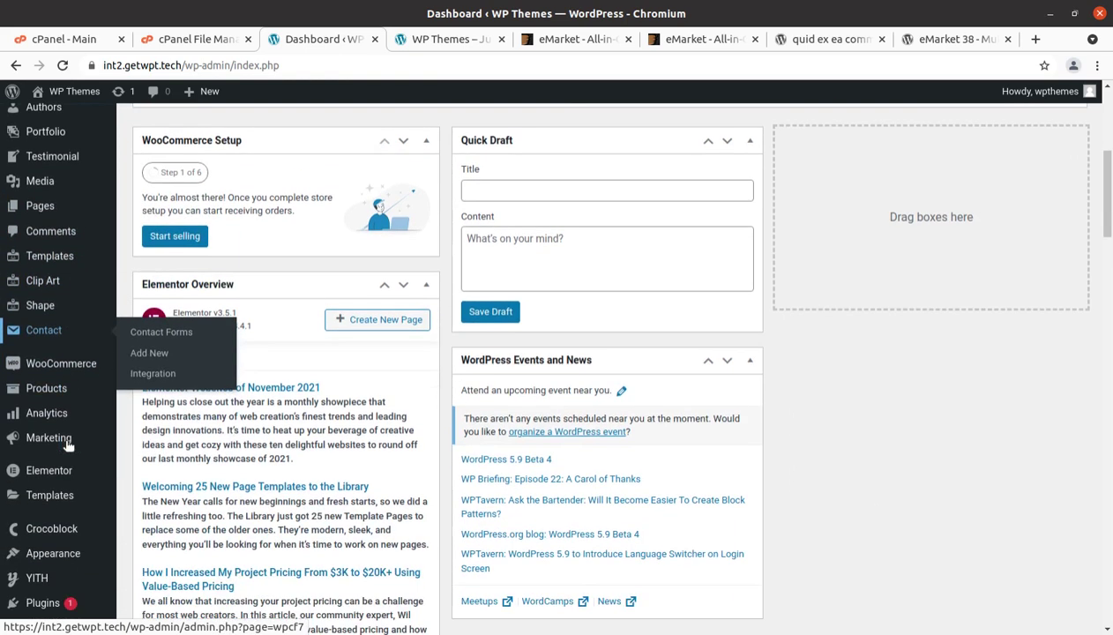
pyautogui.moveTo(66, 375)
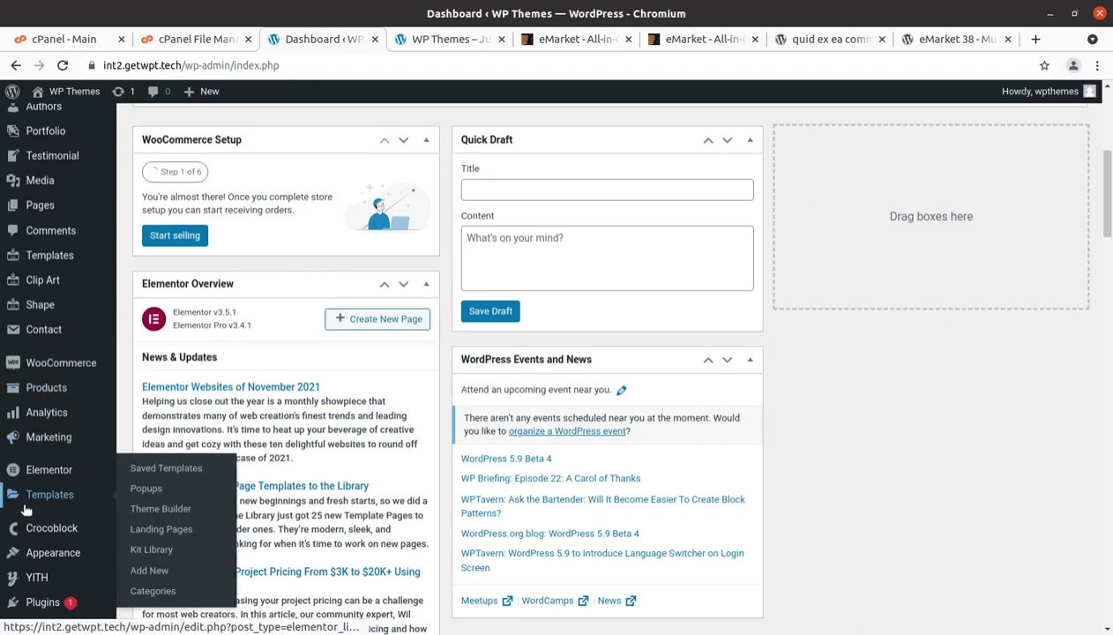
pyautogui.scroll(-1, 26, 510)
pyautogui.moveTo(26, 510)
pyautogui.scroll(2, 26, 493)
pyautogui.moveTo(40, 401)
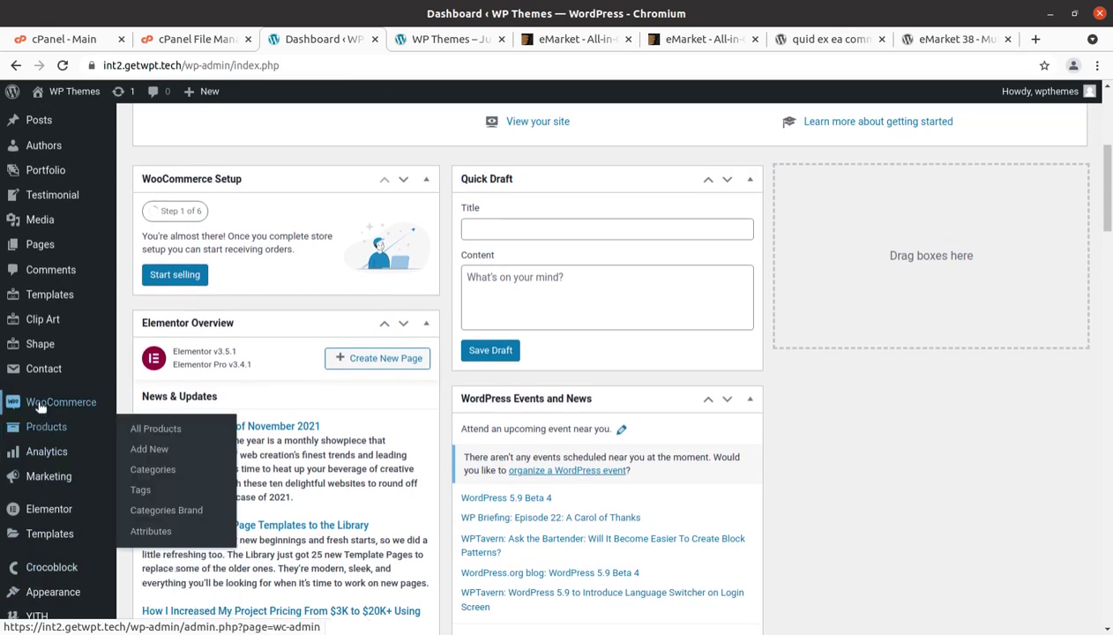
# Open the theme's Import Demo Data page and look through the demo homepages offered for import.
pyautogui.scroll(-3, 36, 468)
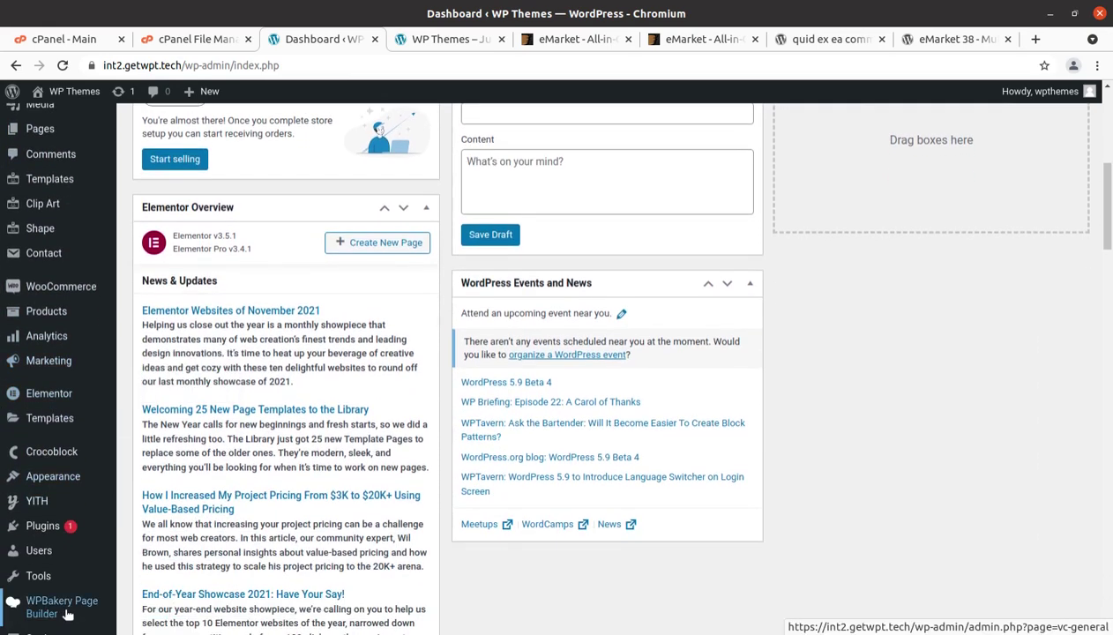
pyautogui.moveTo(47, 488)
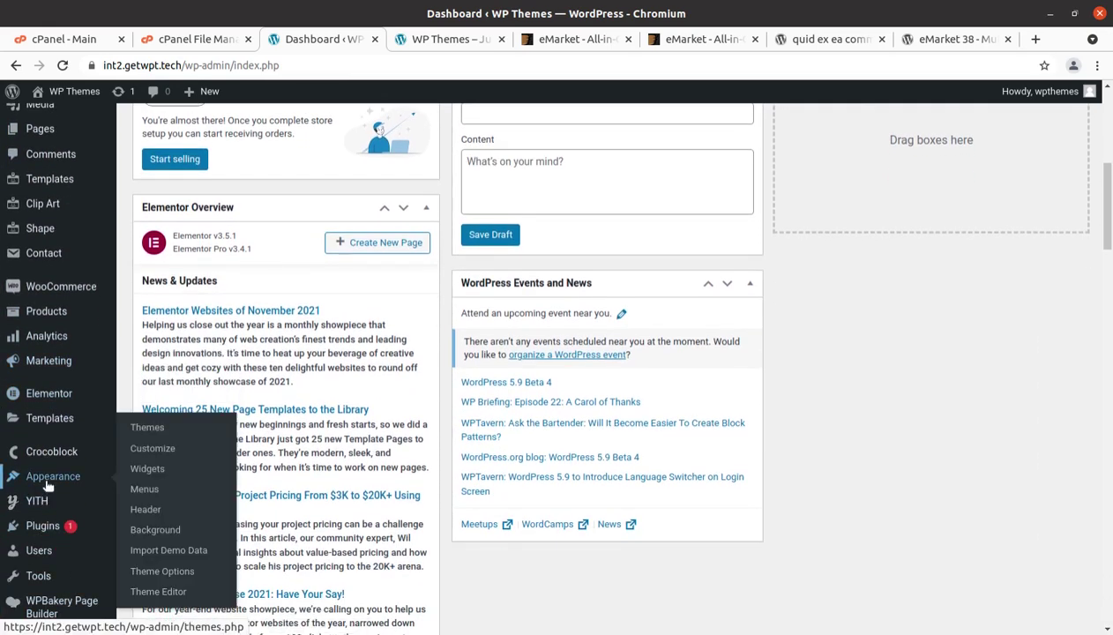
pyautogui.click(154, 559)
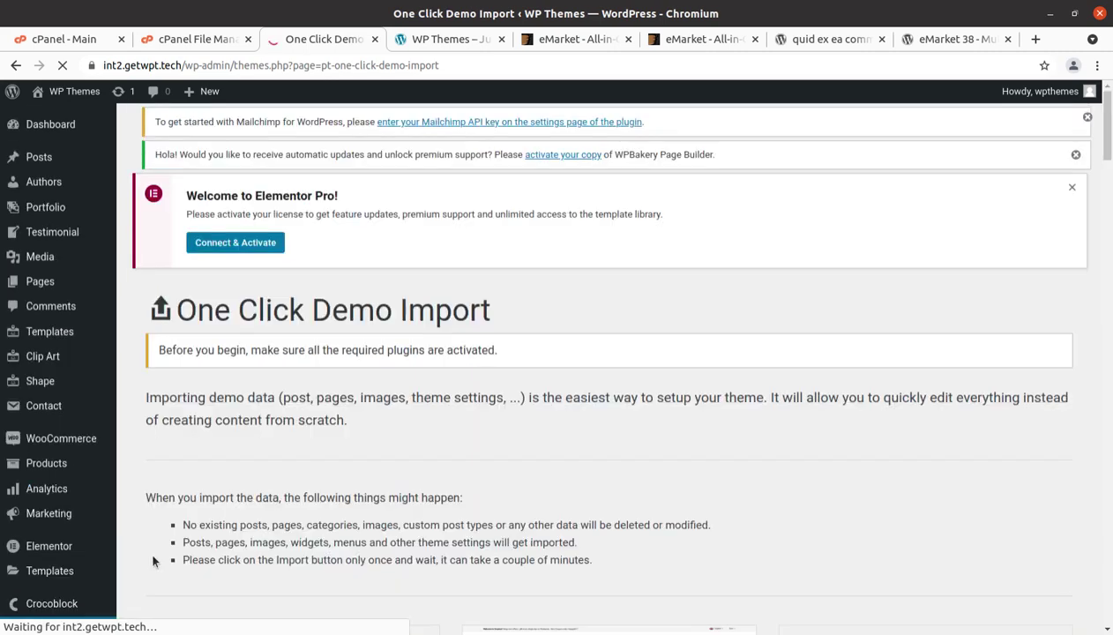
pyautogui.scroll(-5, 458, 356)
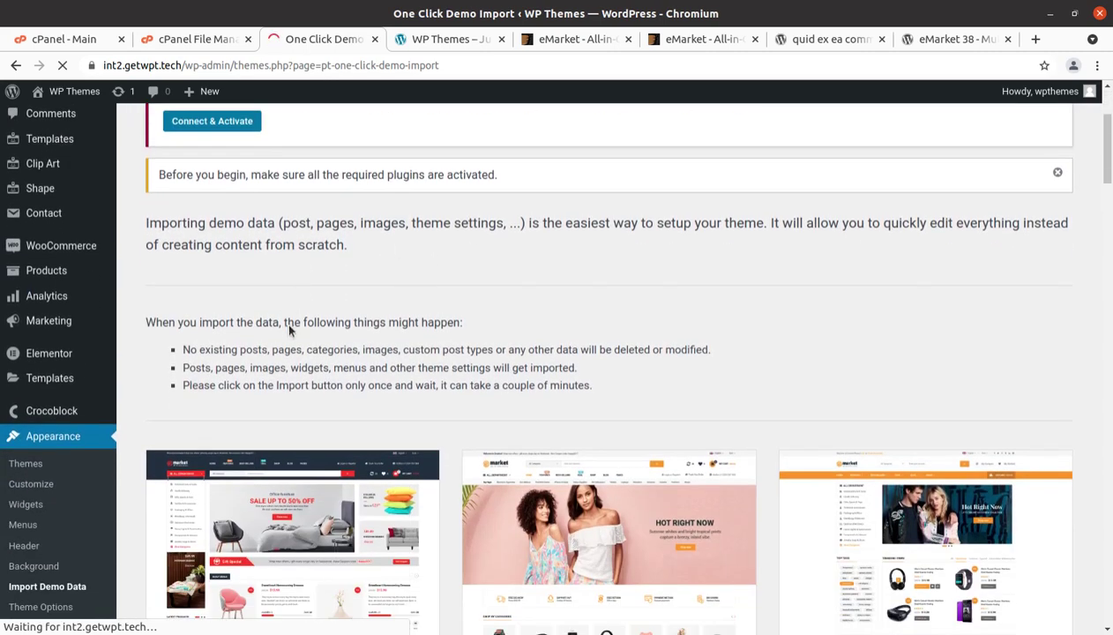
pyautogui.scroll(-3, 287, 326)
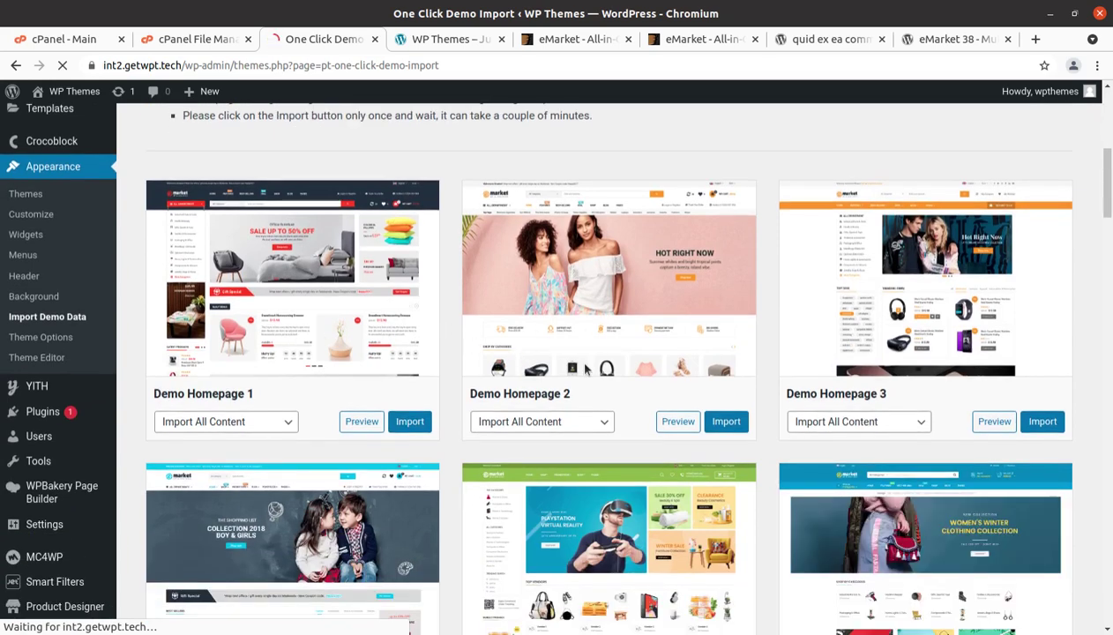
pyautogui.scroll(-5, 575, 358)
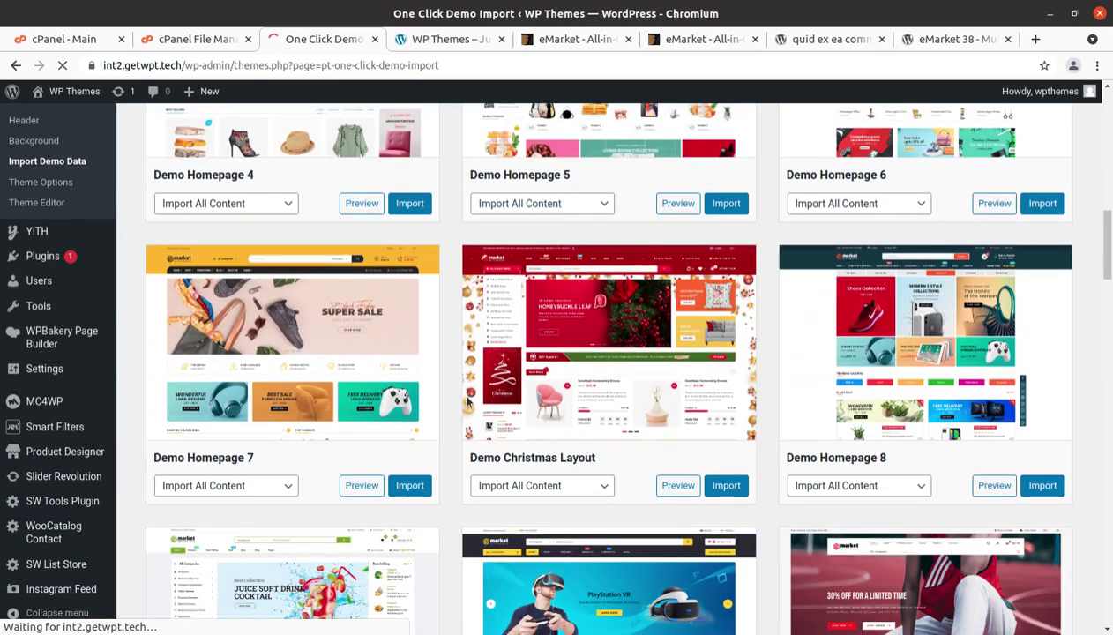
pyautogui.scroll(-3, 397, 383)
pyautogui.scroll(-4, 270, 323)
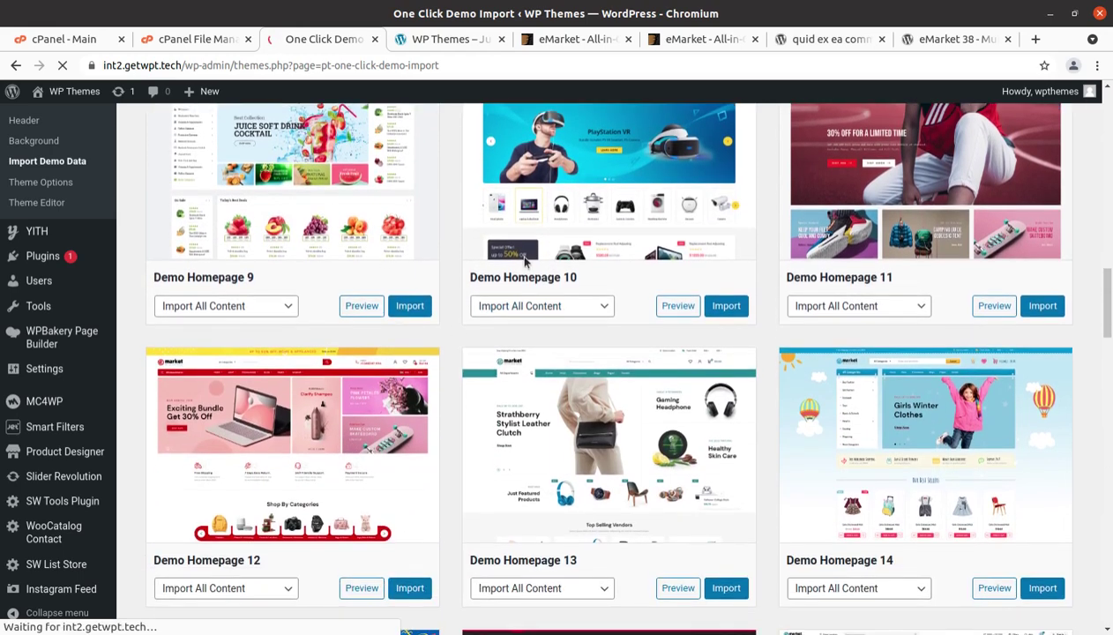
# Examine the remaining importable demos down to Demo Homepage 36, and return to the first row of demo homepages.
pyautogui.scroll(-3, 655, 293)
pyautogui.scroll(-6, 655, 292)
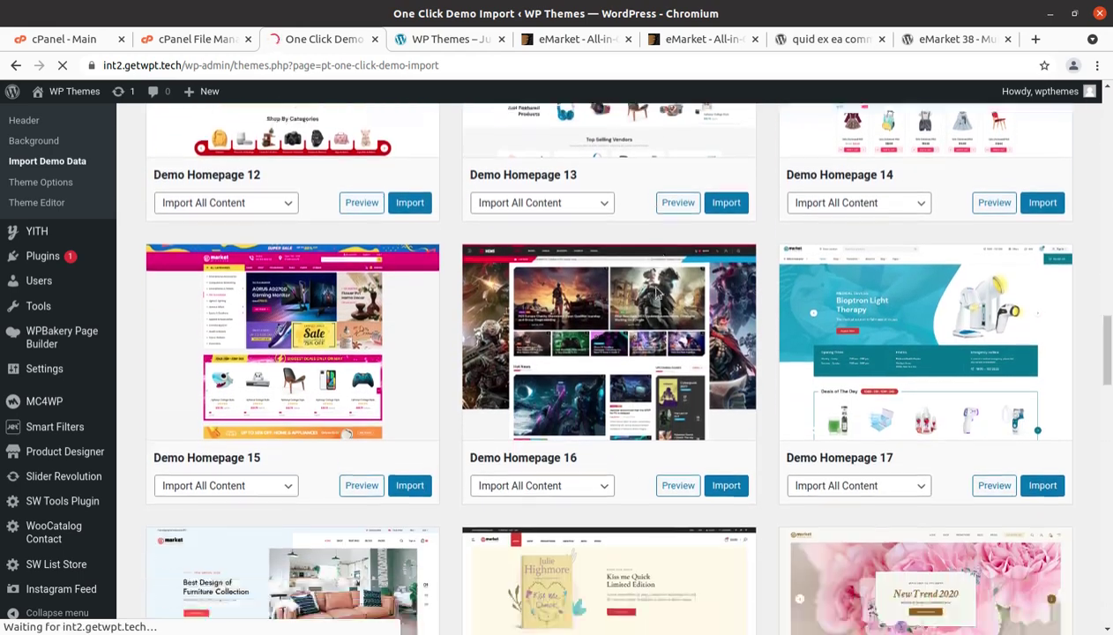
pyautogui.scroll(-6, 655, 293)
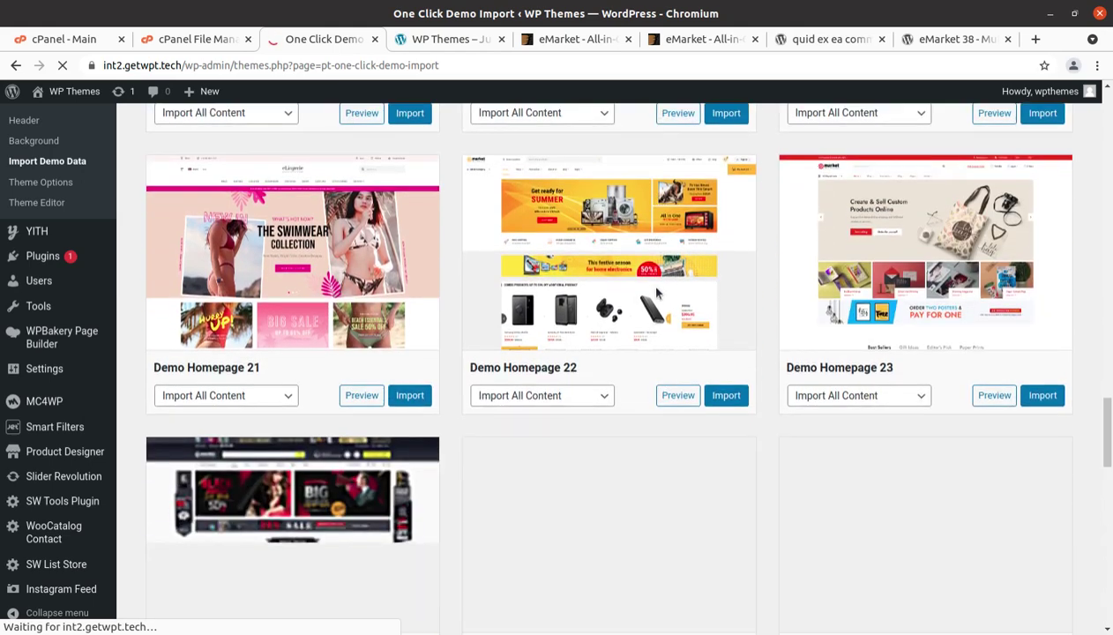
pyautogui.scroll(-5, 872, 340)
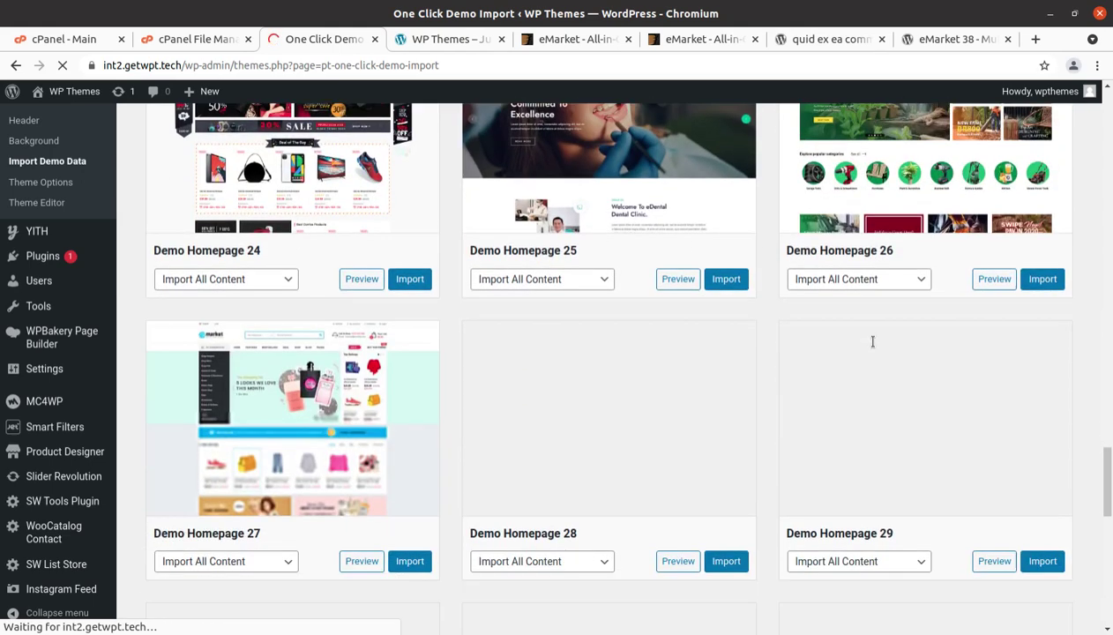
pyautogui.scroll(-5, 872, 347)
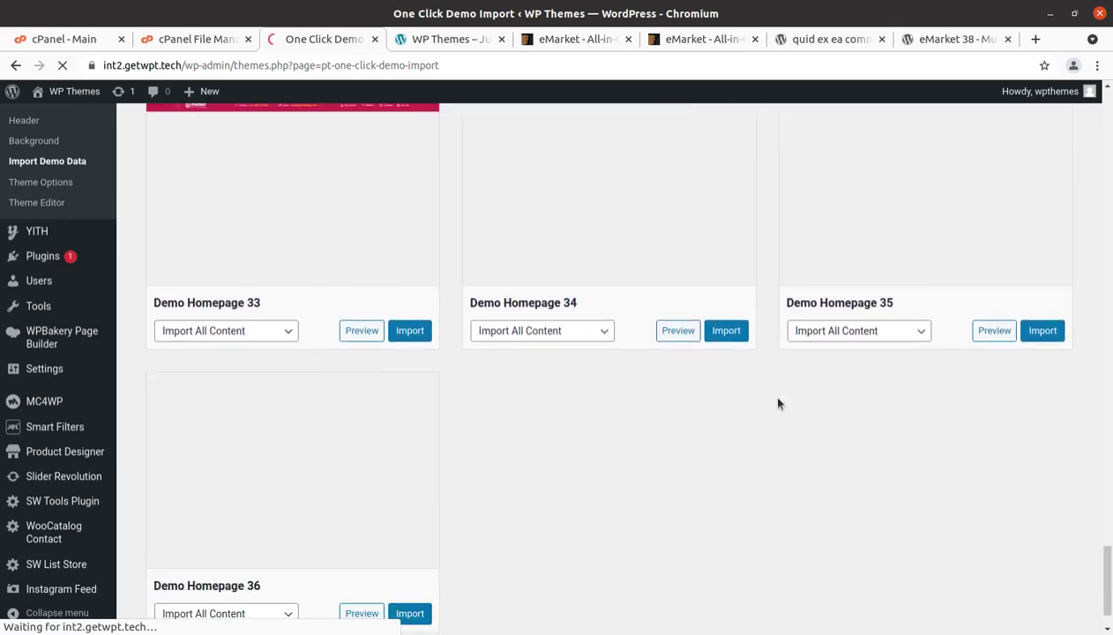
pyautogui.scroll(2, 778, 404)
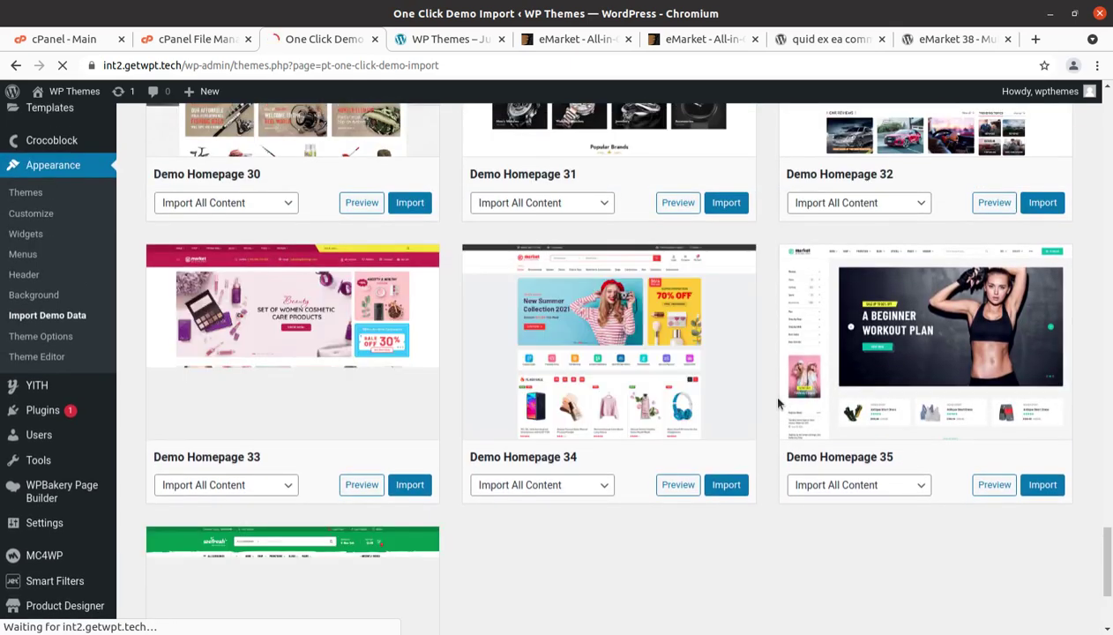
pyautogui.scroll(7, 777, 403)
pyautogui.scroll(3, 777, 403)
pyautogui.scroll(-1, 777, 404)
pyautogui.scroll(3, 778, 404)
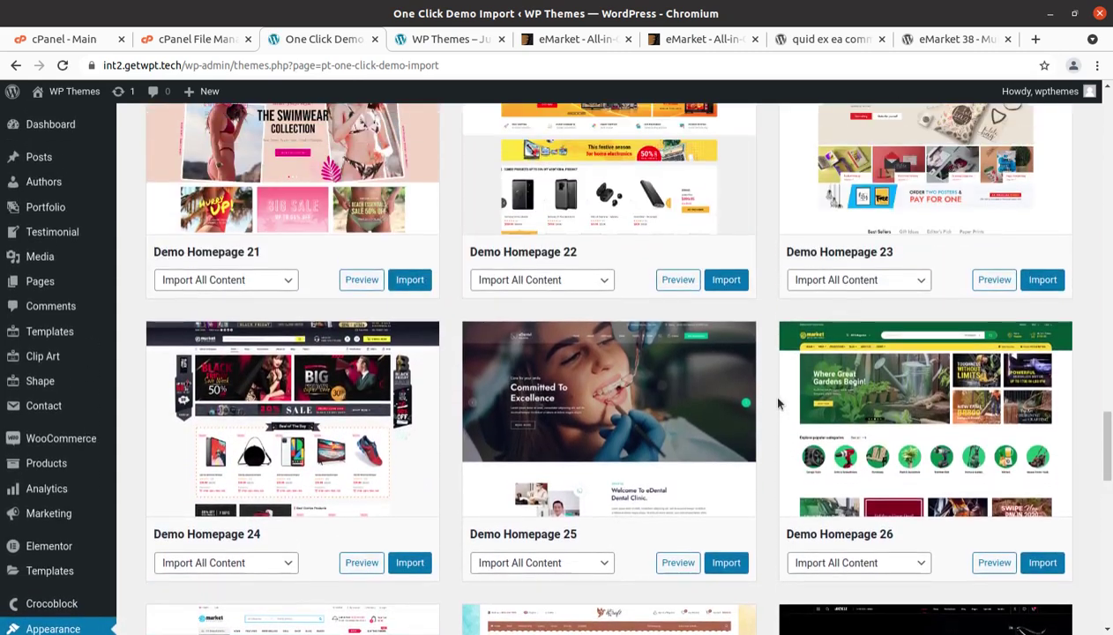
pyautogui.scroll(2, 778, 403)
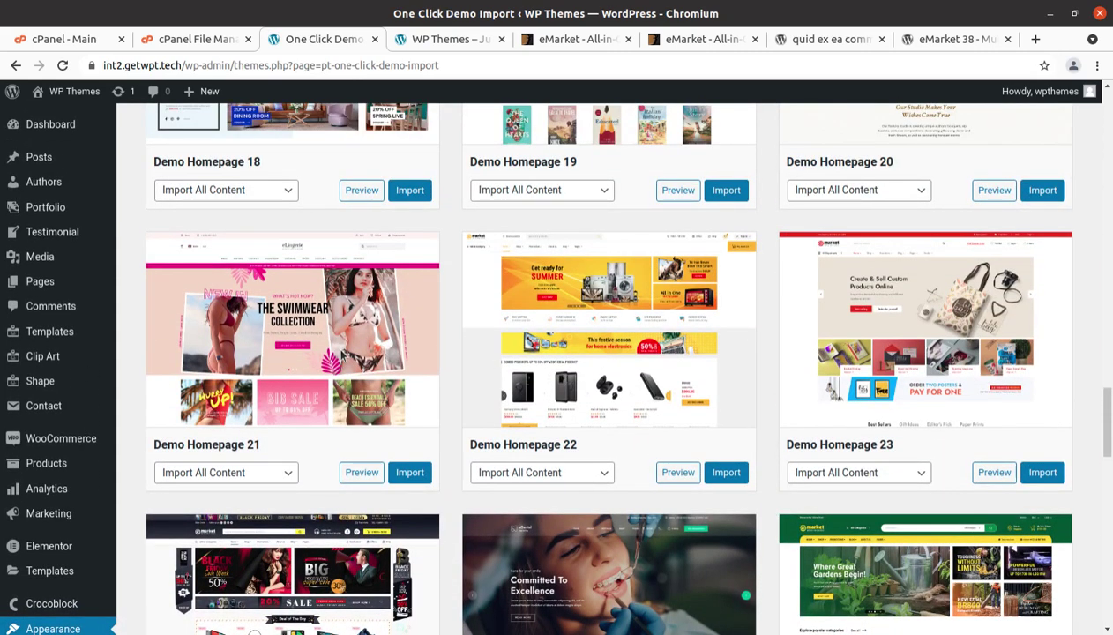
pyautogui.scroll(8, 645, 367)
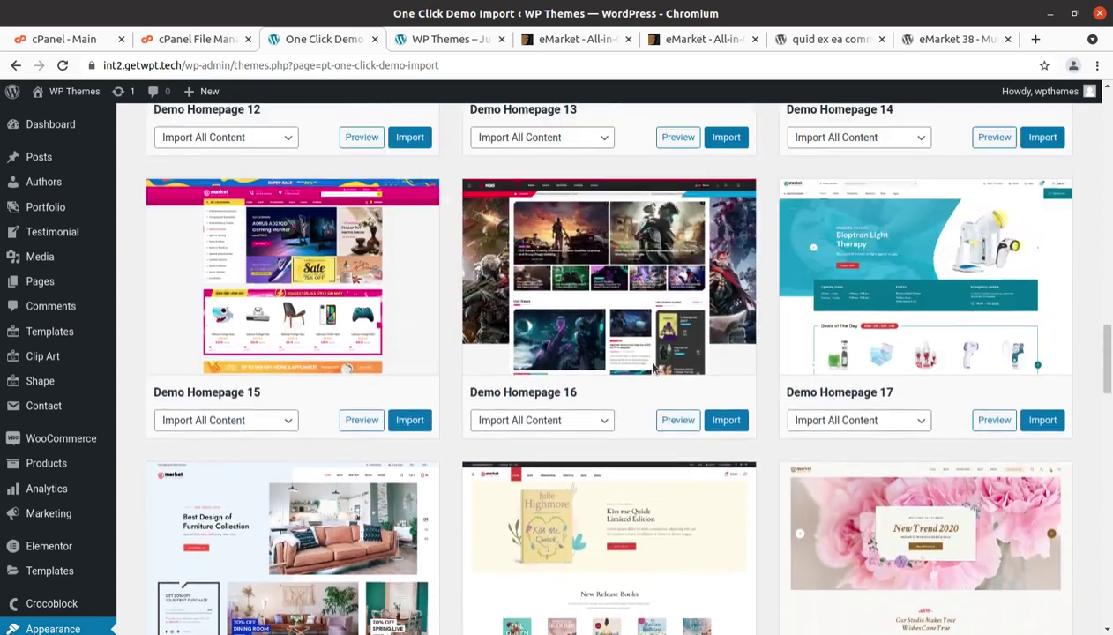
pyautogui.scroll(12, 653, 368)
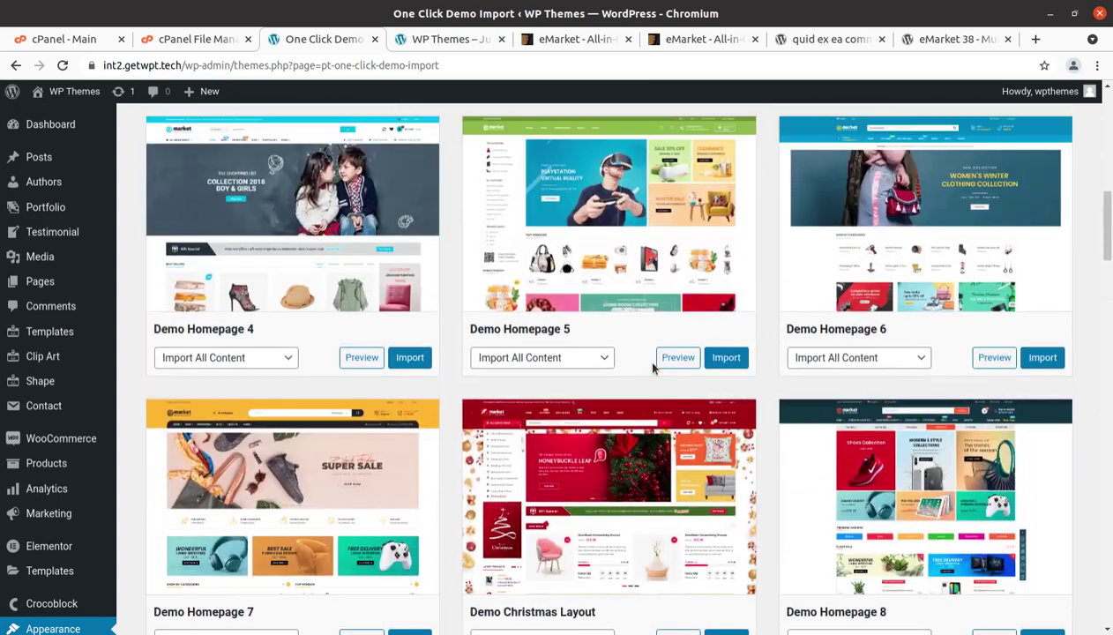
pyautogui.scroll(4, 652, 368)
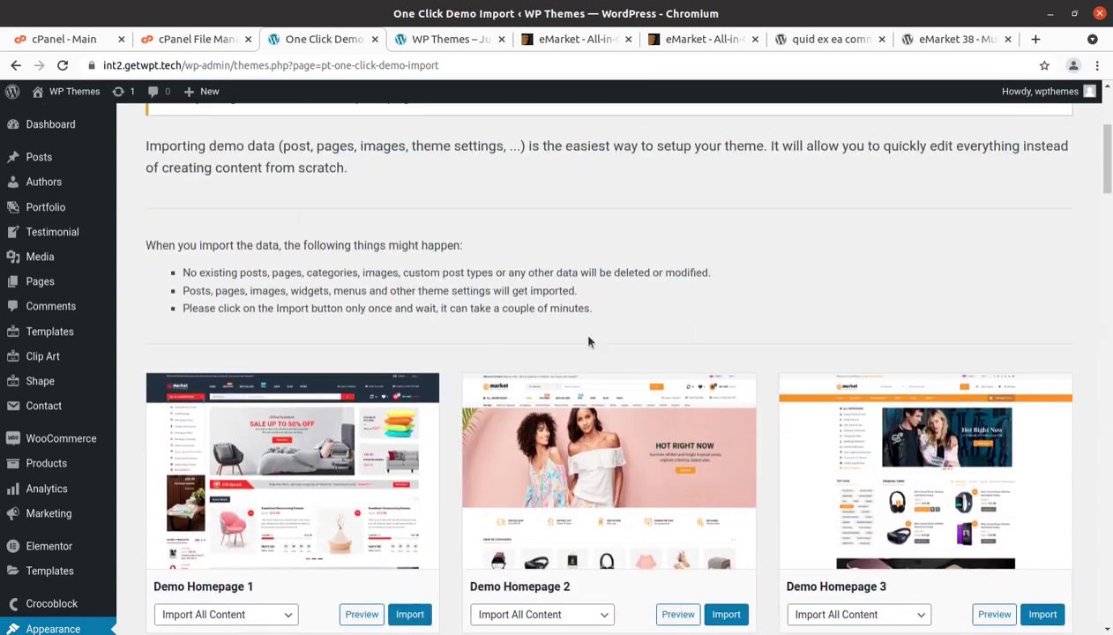
# Import Demo Homepage 1 with the Import All Content option and confirm the import.
pyautogui.scroll(-2, 537, 339)
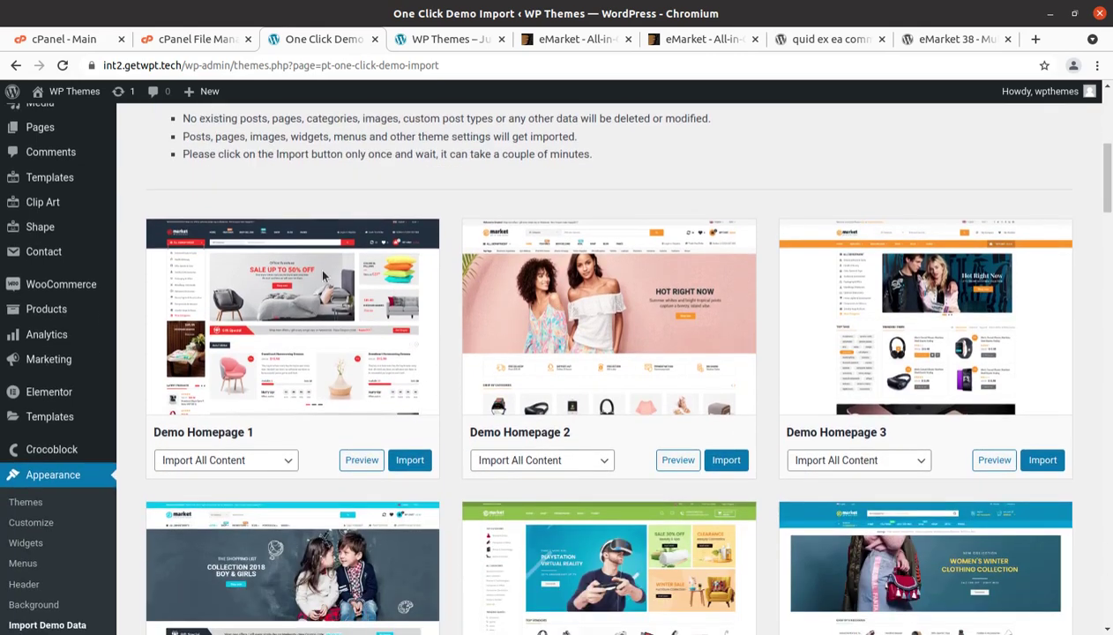
pyautogui.click(224, 460)
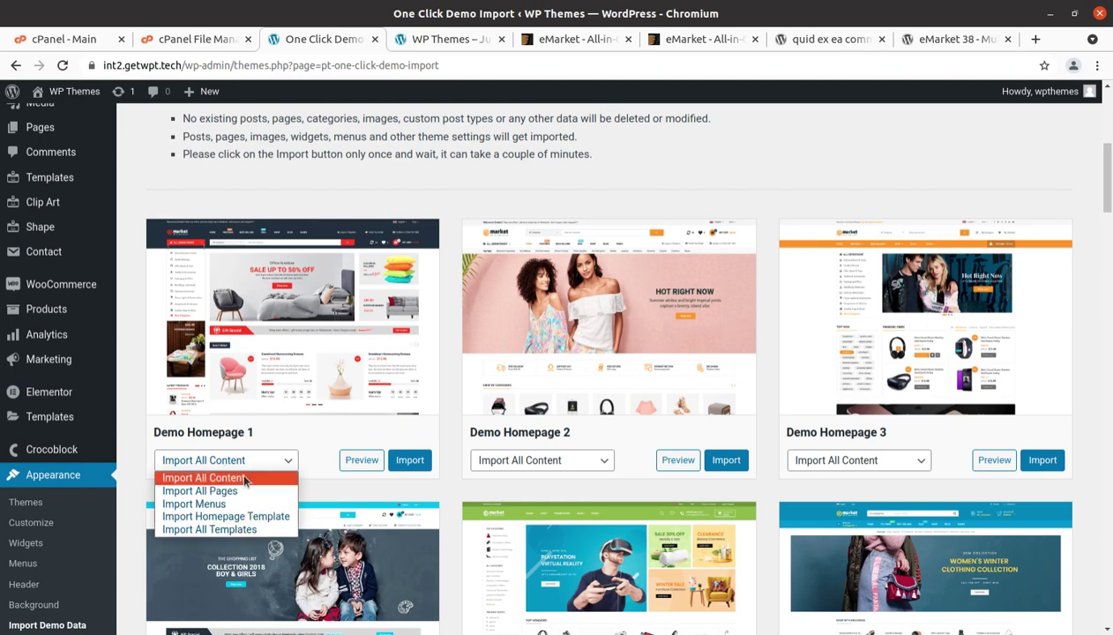
pyautogui.click(134, 425)
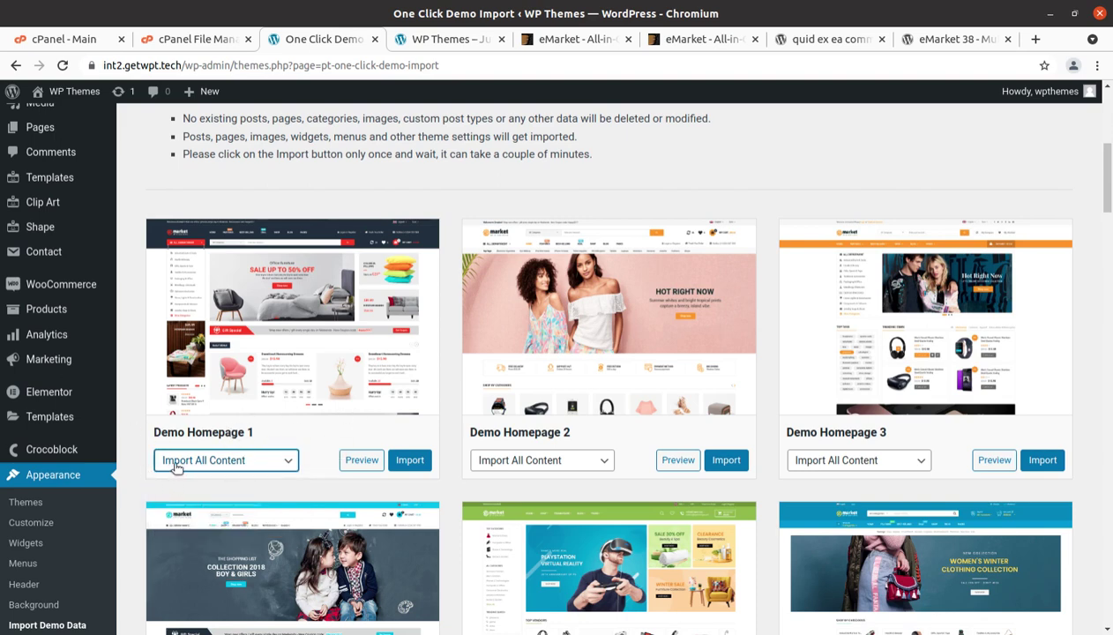
pyautogui.scroll(-1, 370, 379)
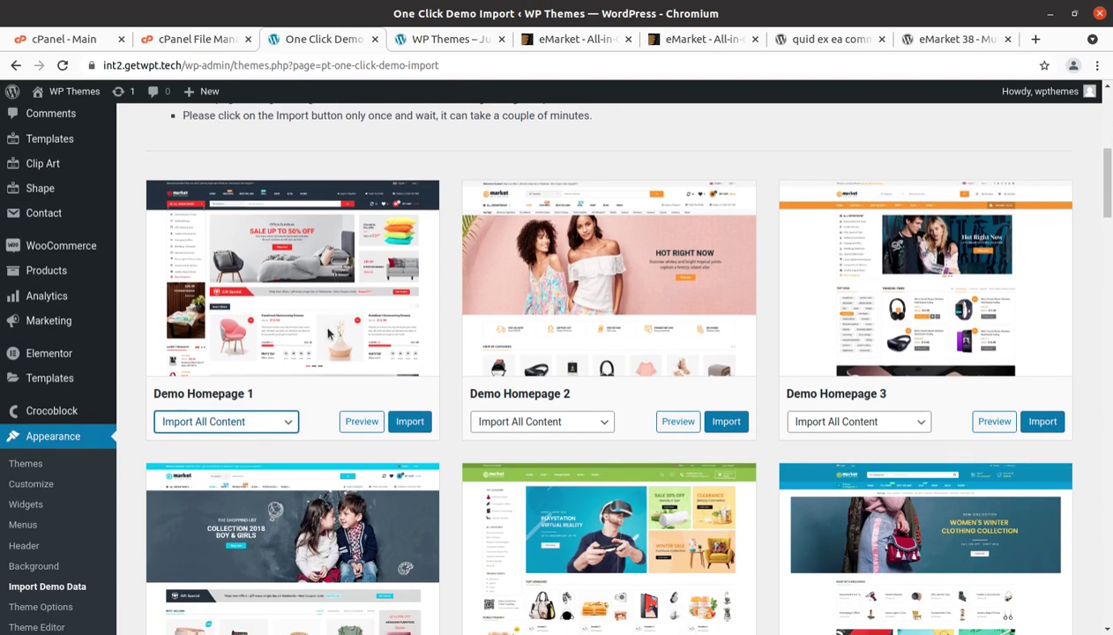
pyautogui.click(409, 422)
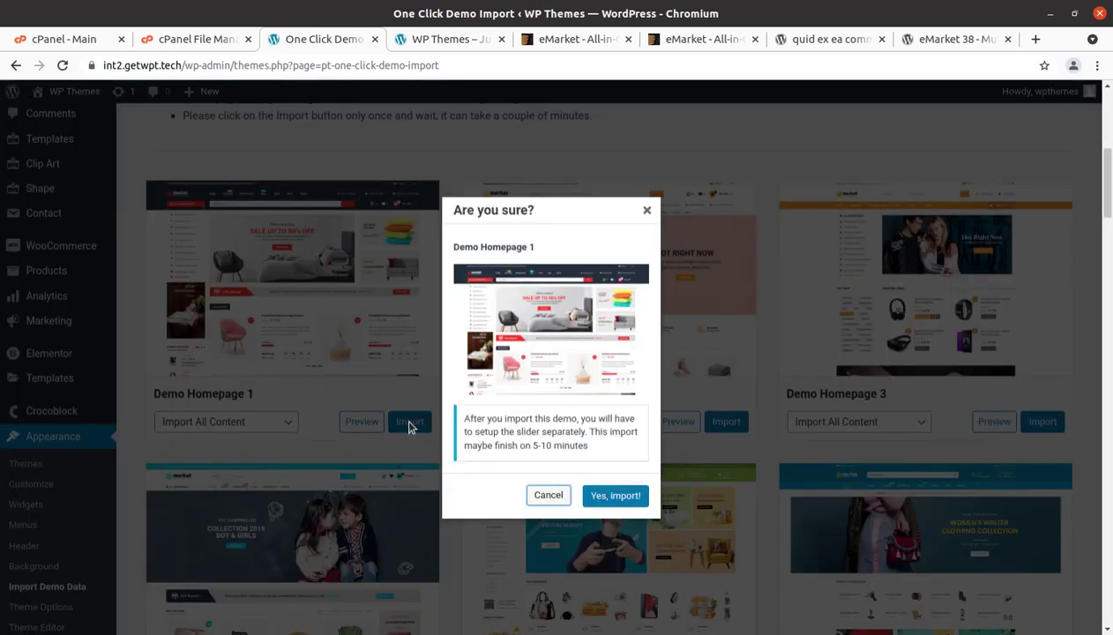
pyautogui.click(614, 495)
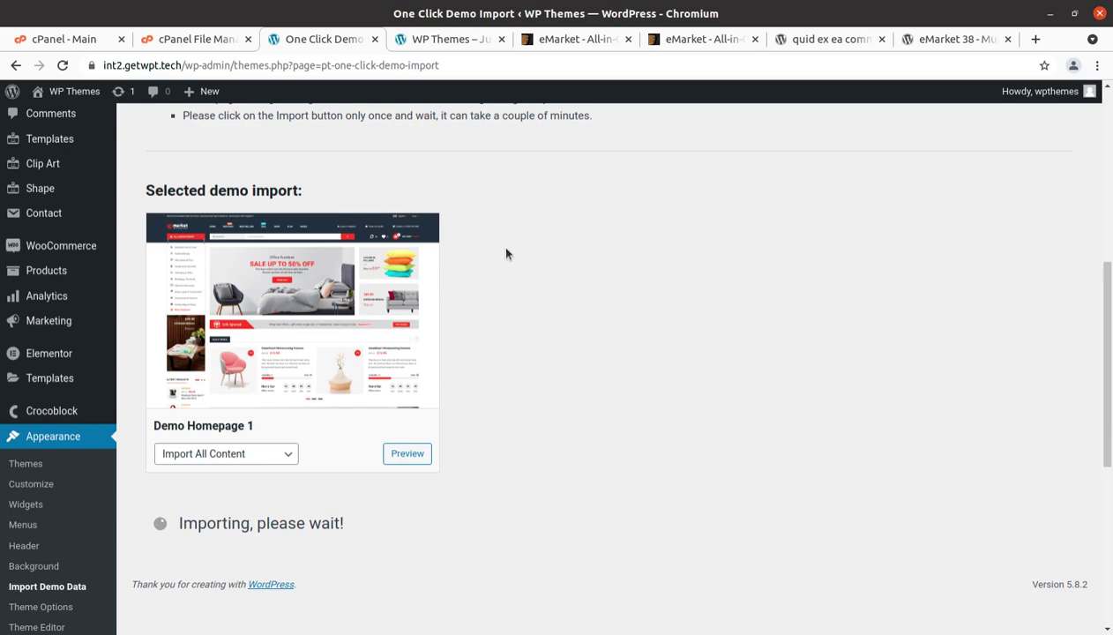
# Switch to the ThemeForest full-screen preview of eMarket to view its demo layouts.
pyautogui.click(603, 40)
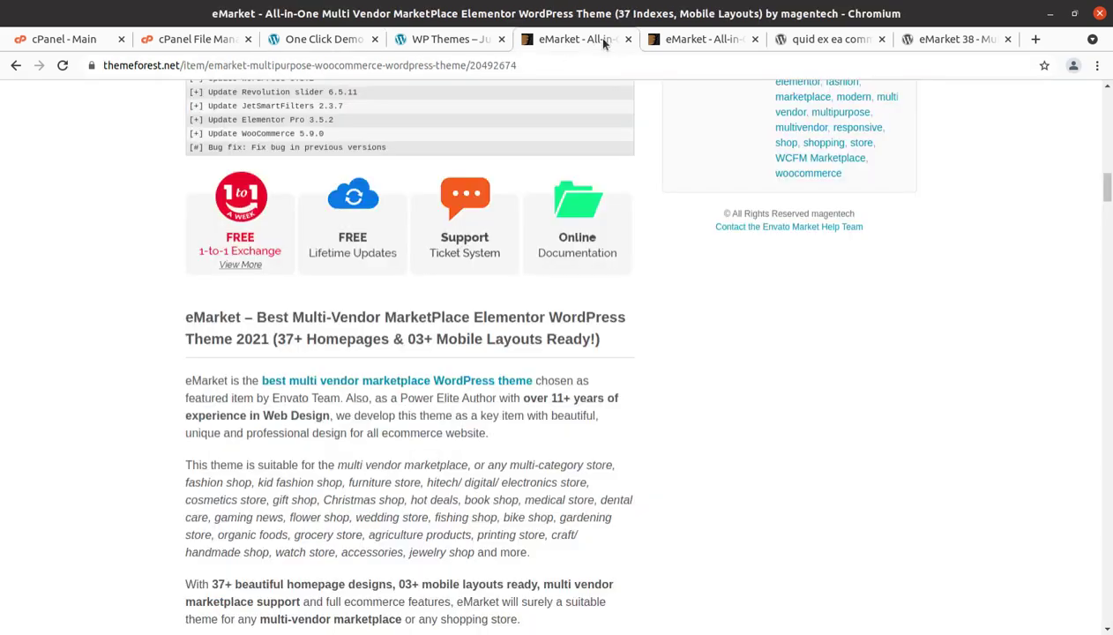
pyautogui.click(691, 40)
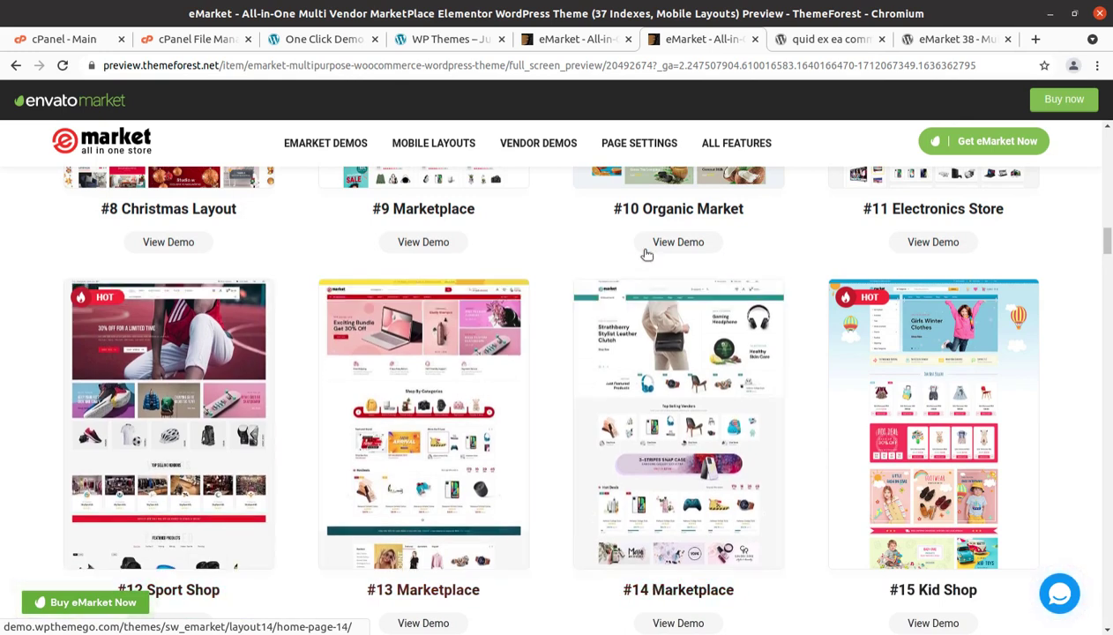
# Switch between the open eMarket demo tabs and open the Beatae Vitae Dicta product in the eMarket 2 demo.
pyautogui.click(823, 40)
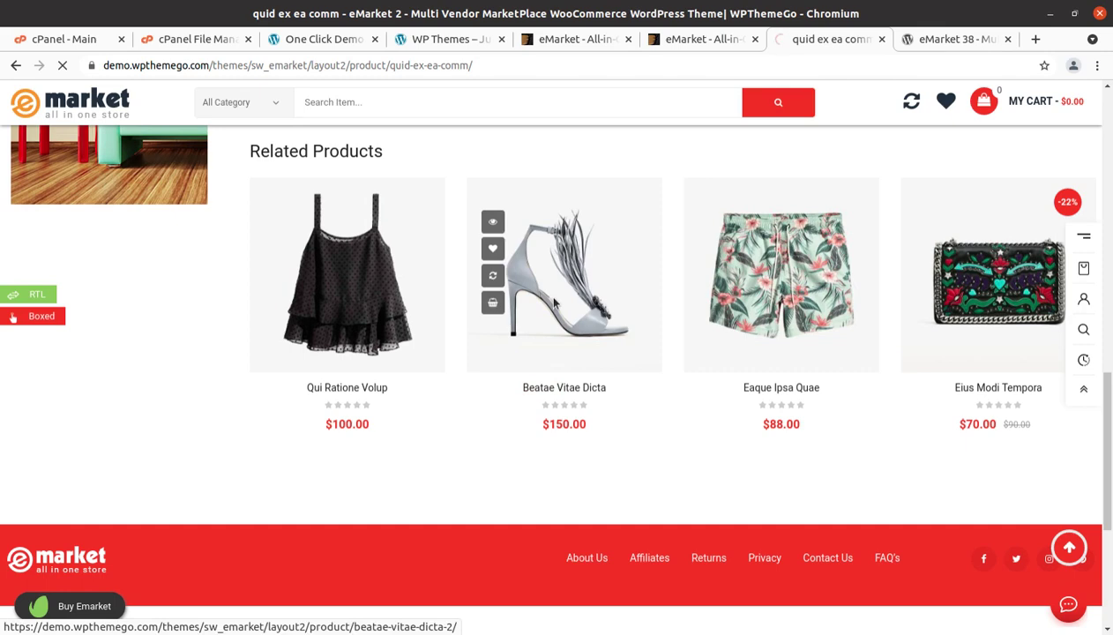
pyautogui.click(924, 38)
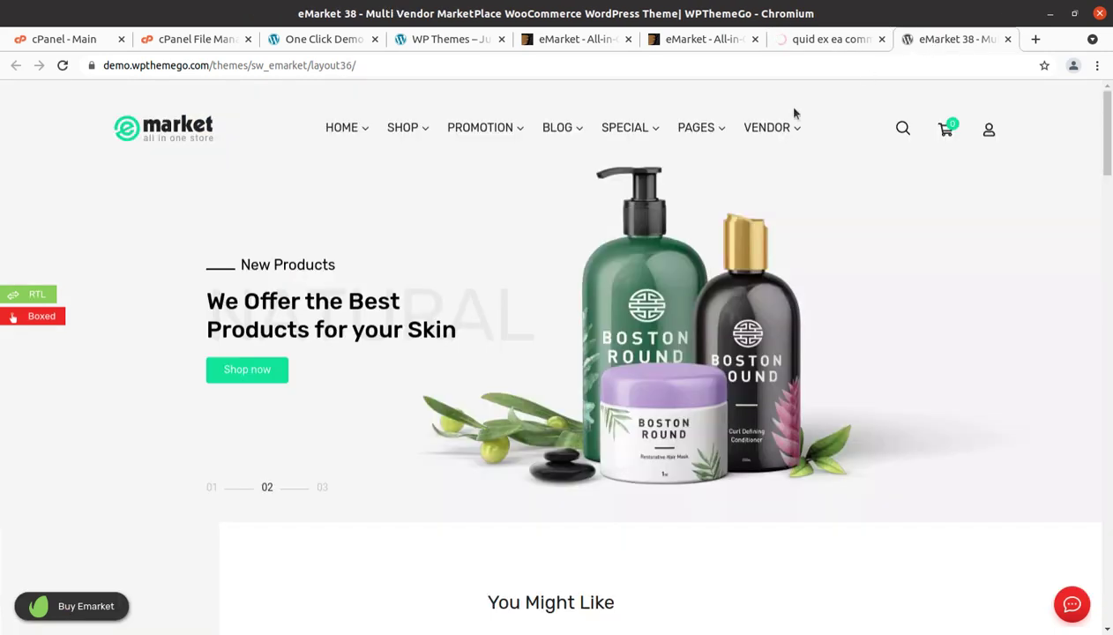
pyautogui.click(798, 39)
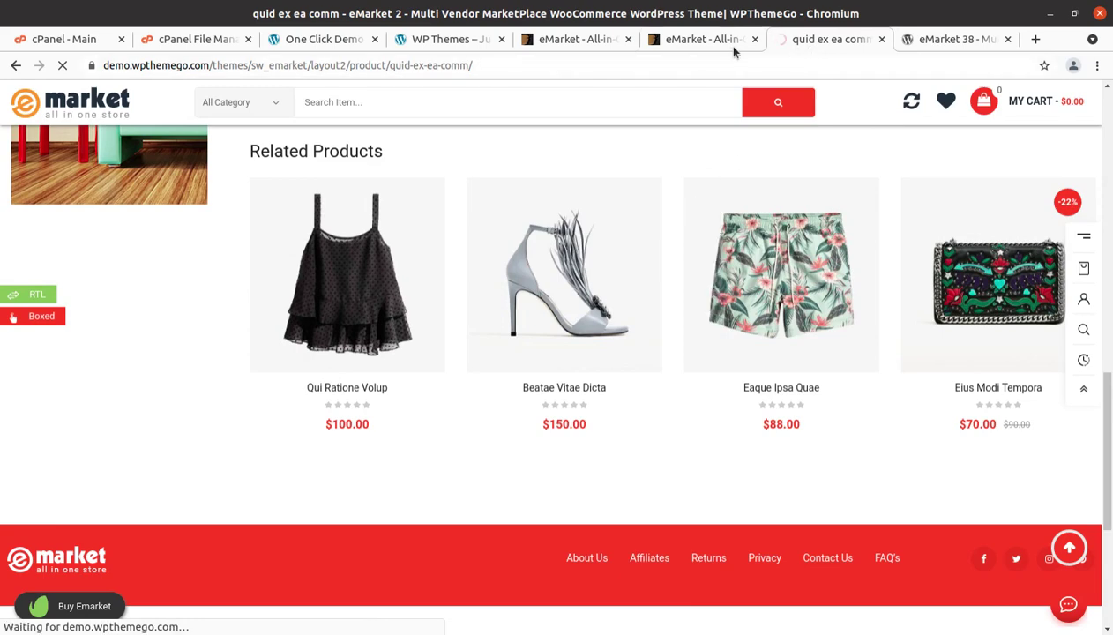
pyautogui.click(485, 382)
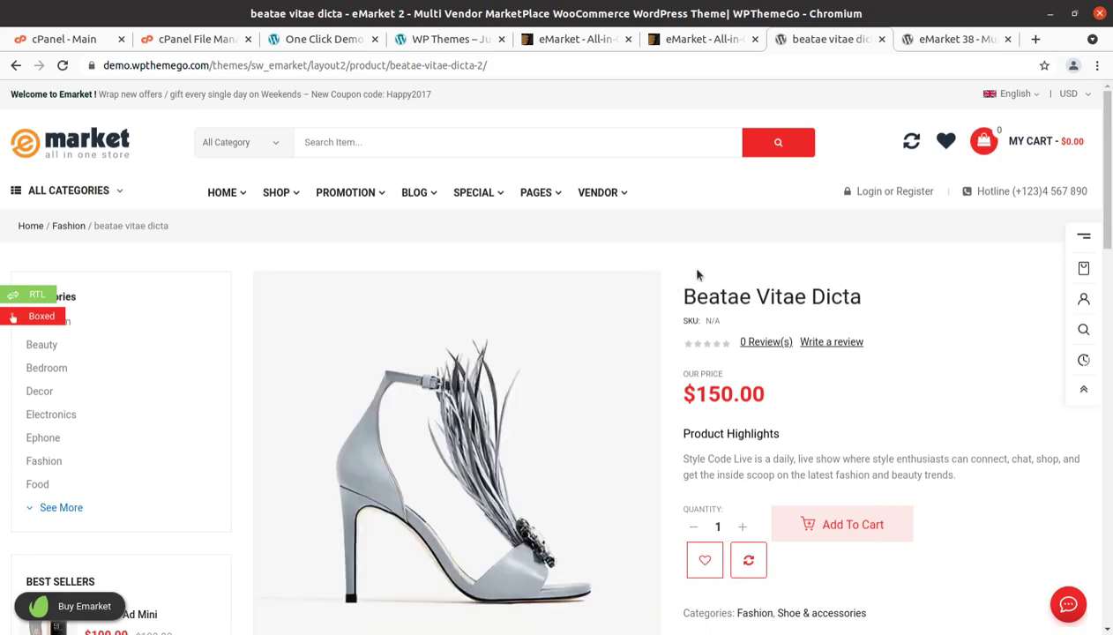
# Preview the gallery images of the Beatae Vitae Dicta product, including the belts, handbag and orange top.
pyautogui.scroll(-2, 619, 347)
pyautogui.scroll(-2, 328, 362)
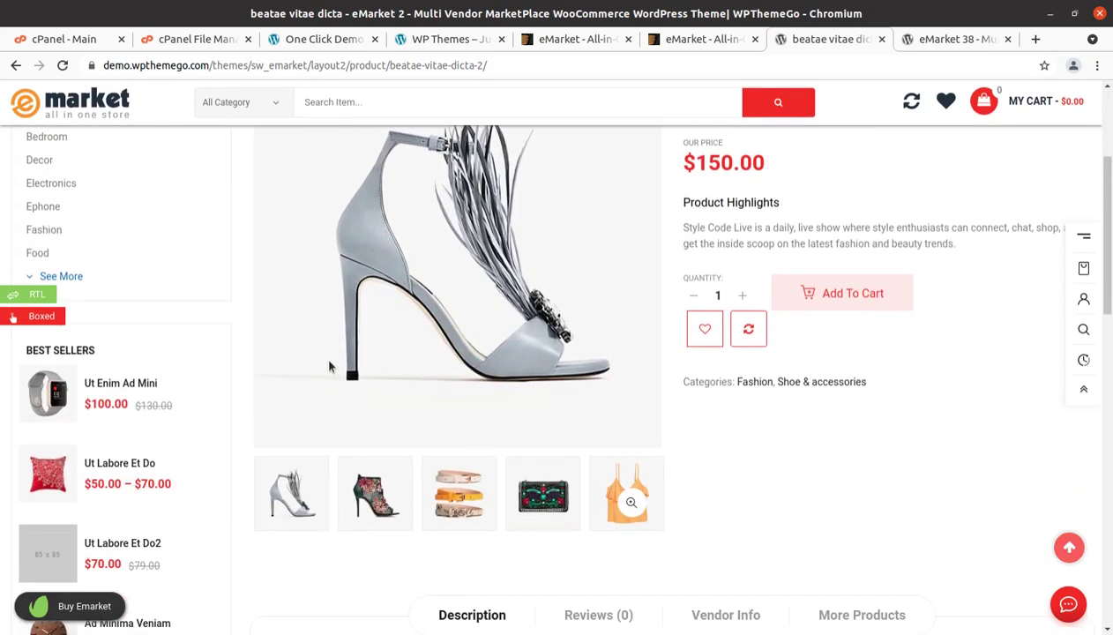
pyautogui.scroll(-3, 329, 366)
pyautogui.click(360, 313)
pyautogui.click(450, 303)
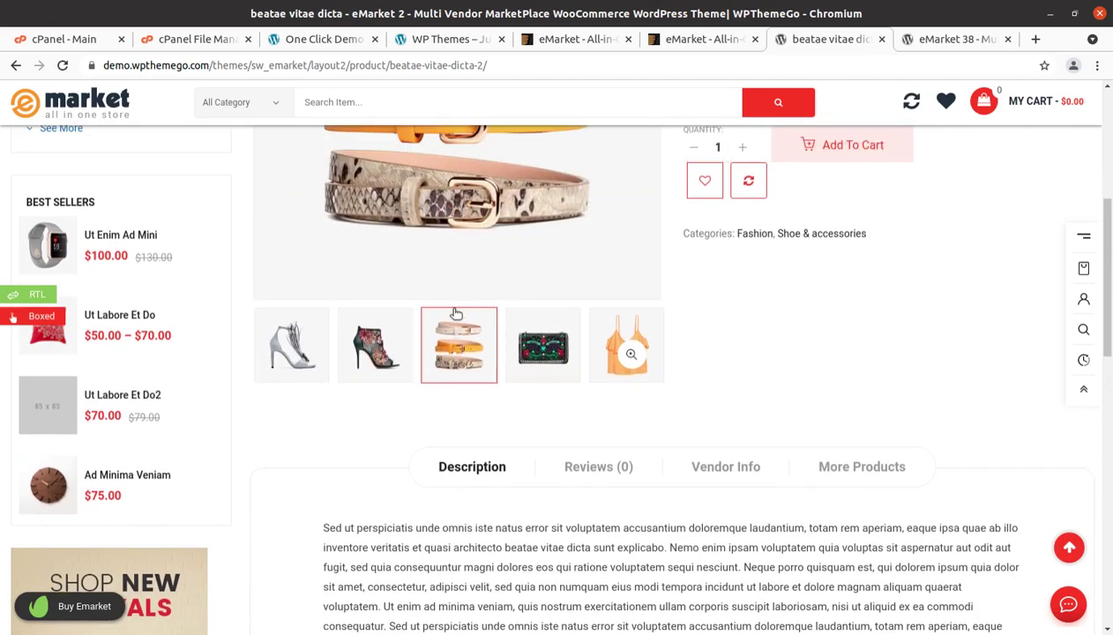
pyautogui.click(539, 378)
pyautogui.click(622, 378)
pyautogui.click(547, 377)
pyautogui.click(298, 376)
pyautogui.click(446, 377)
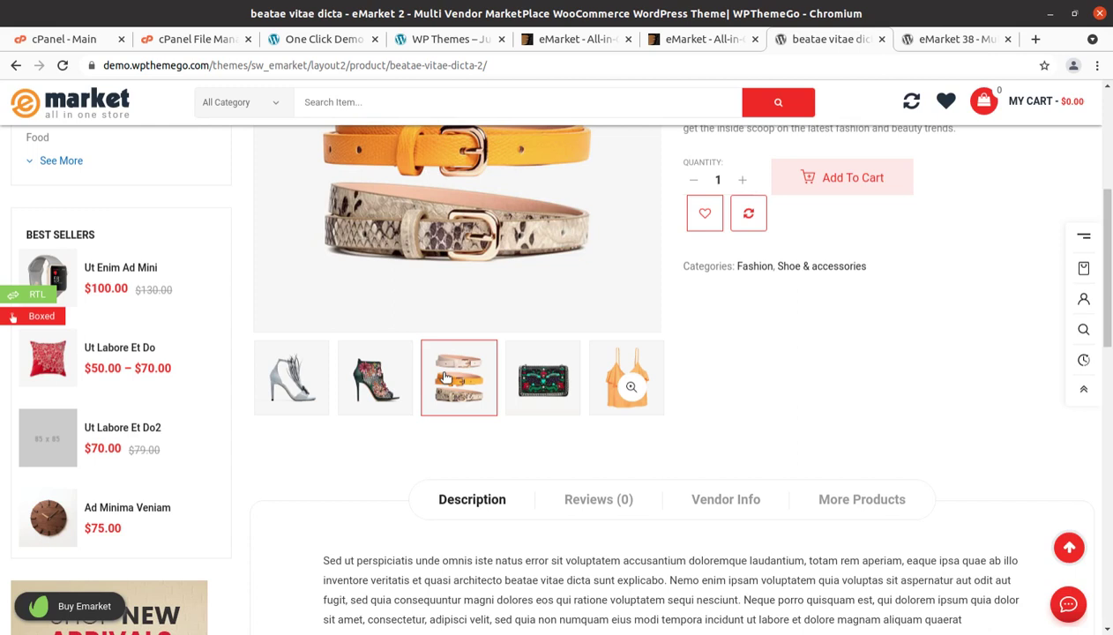
# Review the product description, related products and footer, and open the related product Qui Ratione Volup.
pyautogui.scroll(-3, 505, 375)
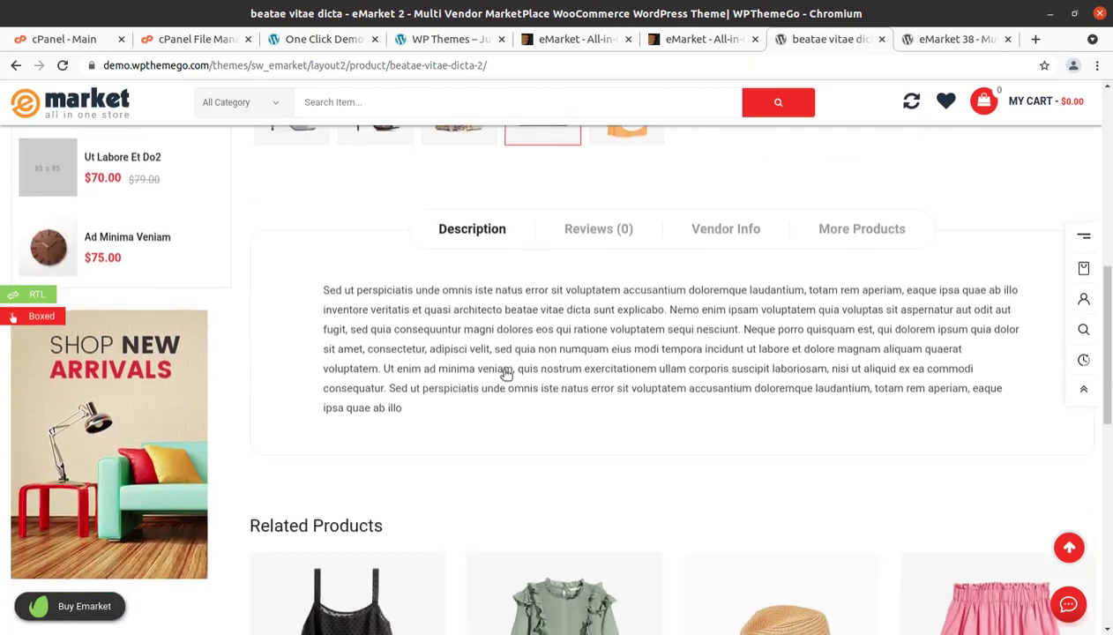
pyautogui.scroll(-1, 504, 377)
pyautogui.click(343, 555)
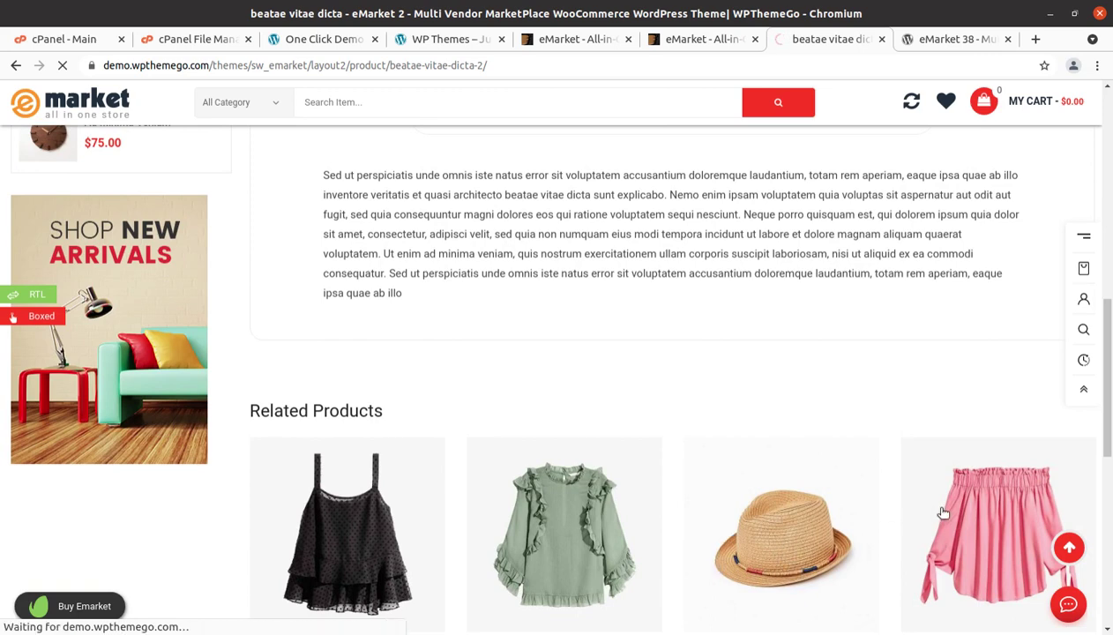
pyautogui.scroll(-1, 800, 520)
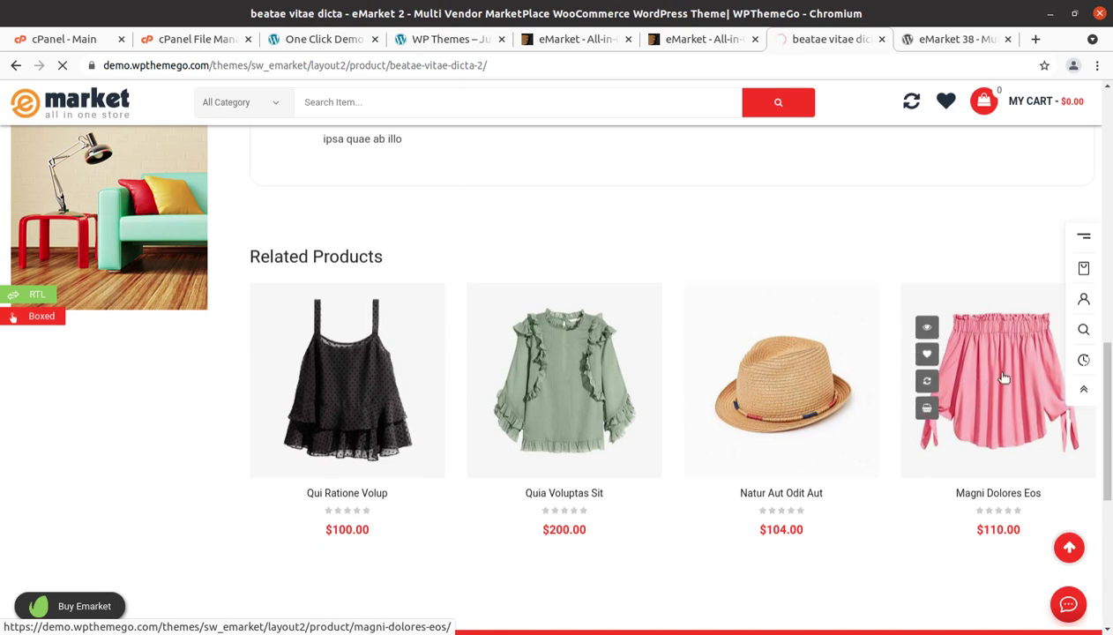
pyautogui.scroll(-1, 988, 379)
pyautogui.scroll(-2, 620, 446)
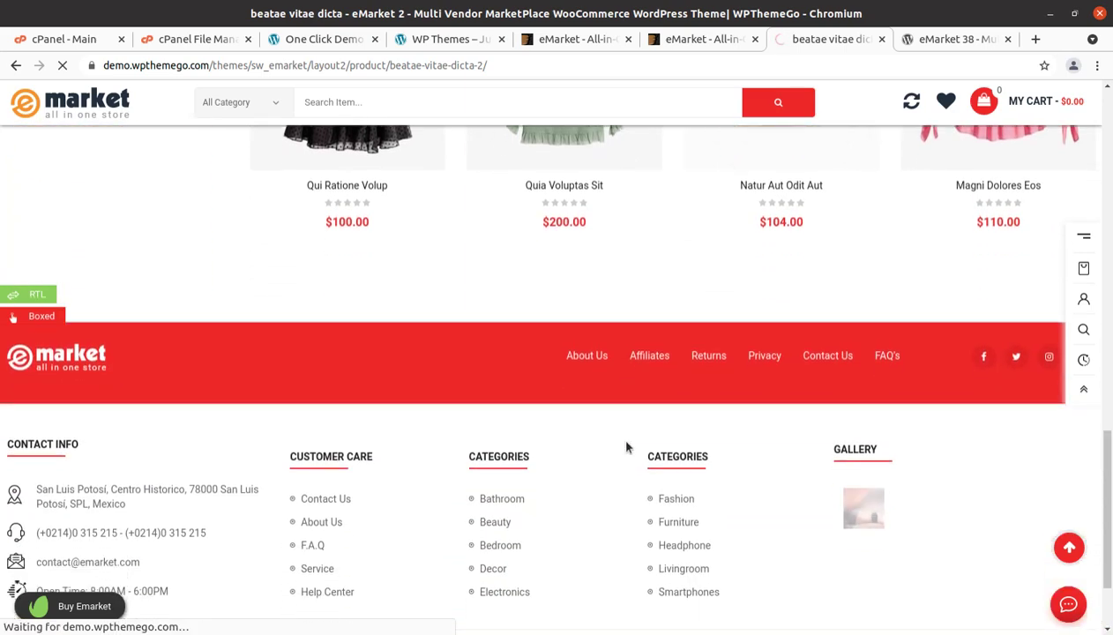
pyautogui.scroll(5, 626, 447)
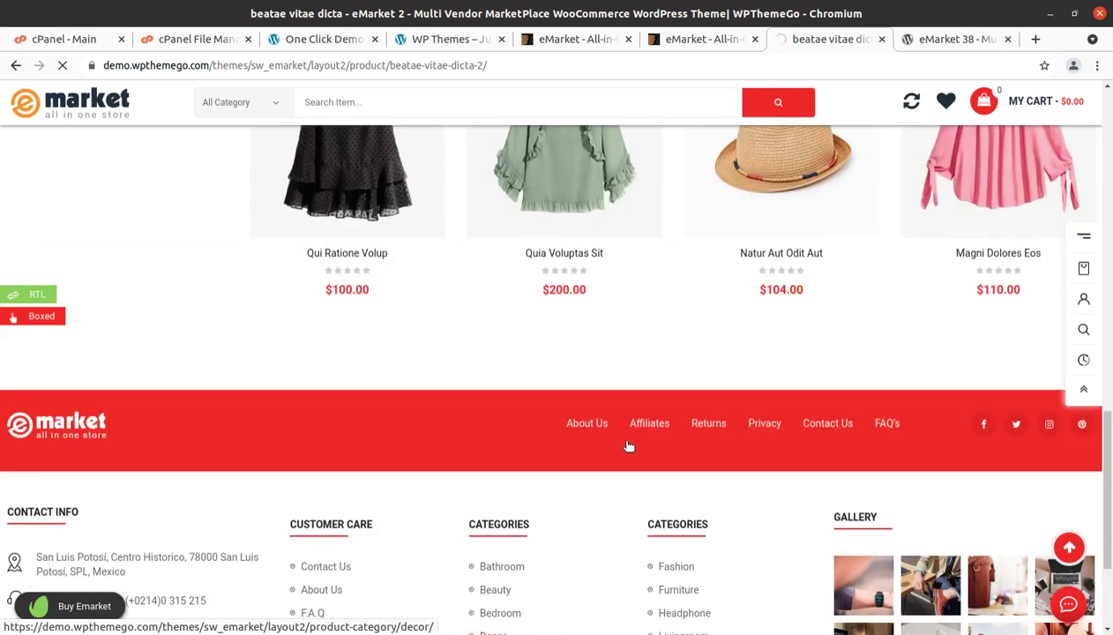
pyautogui.scroll(6, 628, 446)
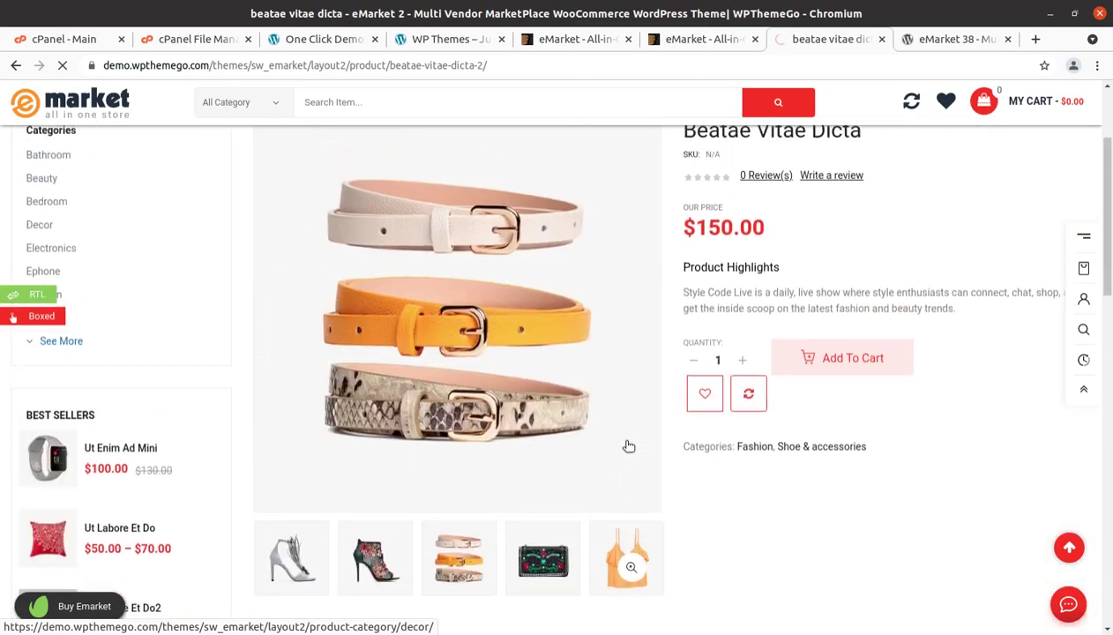
# Return to the One Click Demo Import page and open the site's Media Library in a separate browser tab.
pyautogui.click(323, 40)
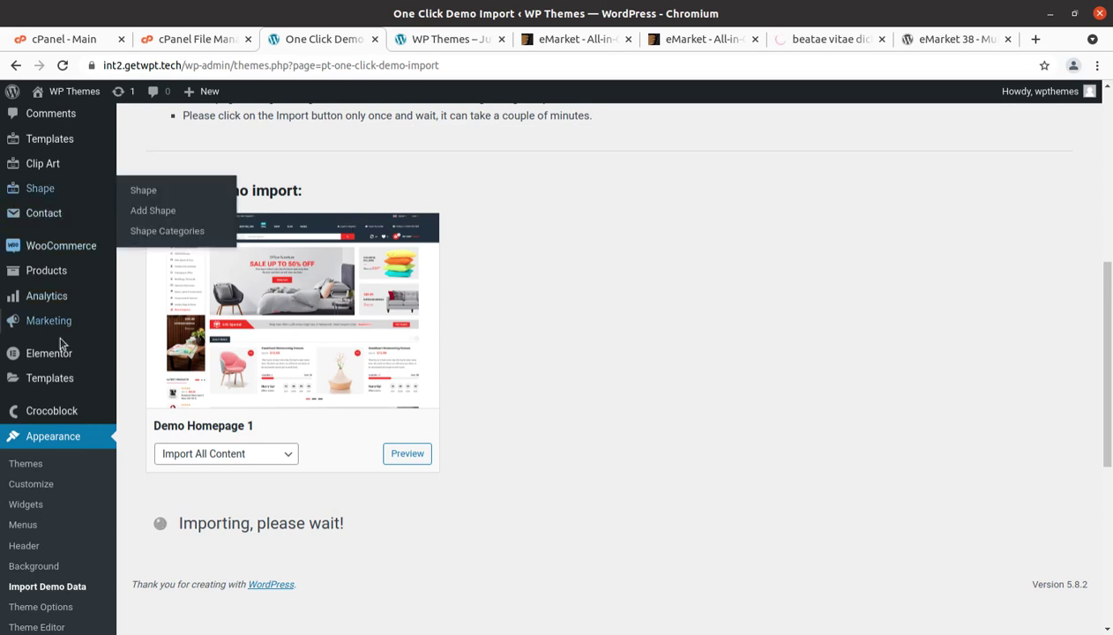
pyautogui.scroll(5, 62, 352)
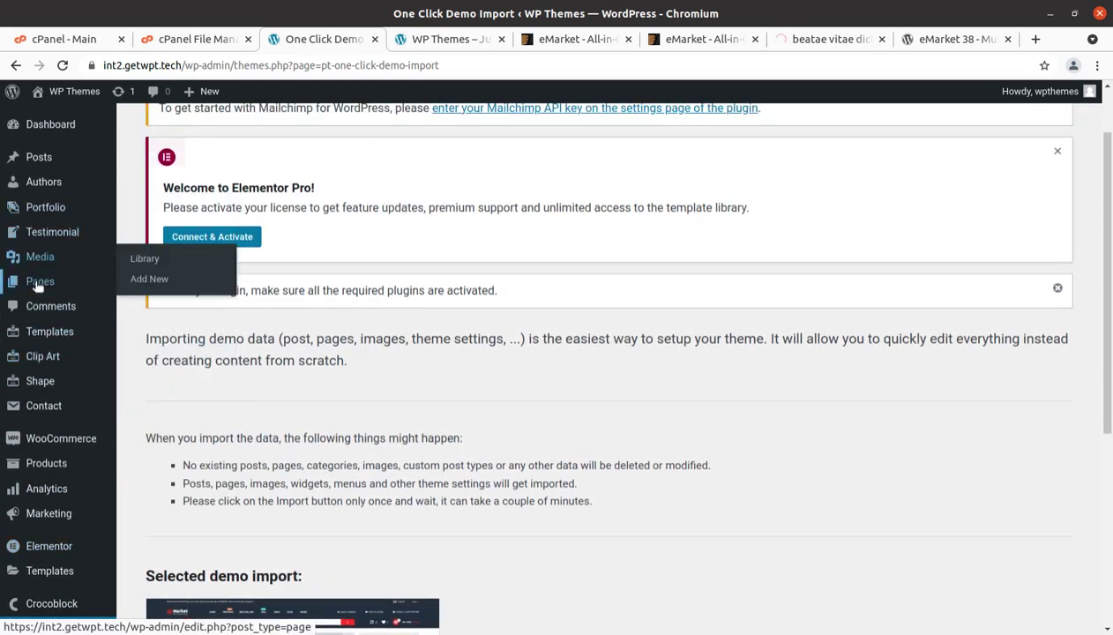
pyautogui.moveTo(40, 257)
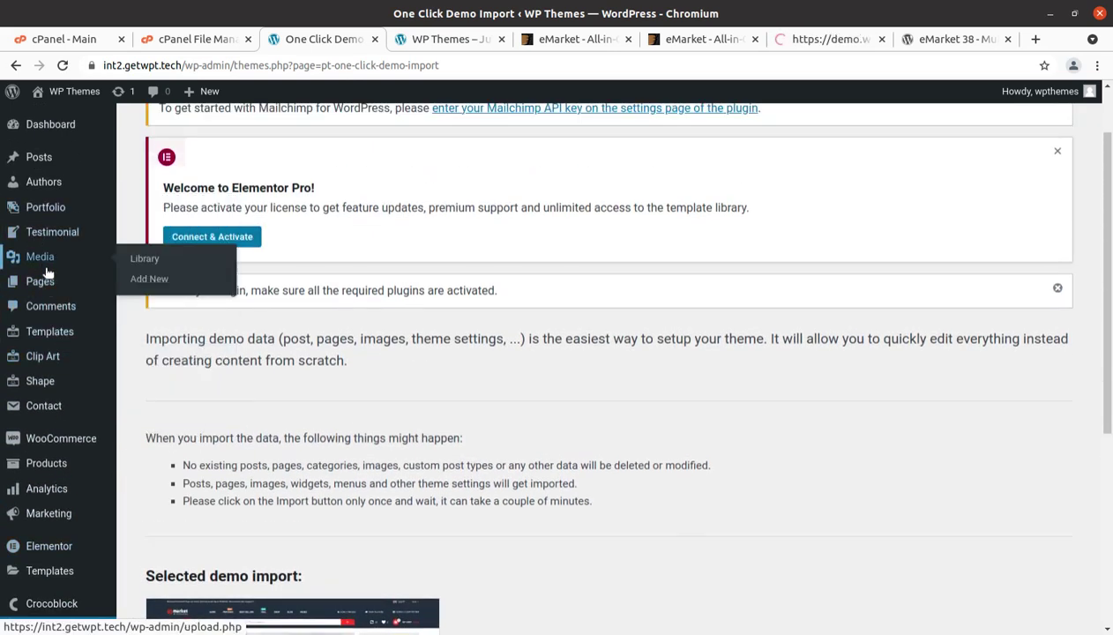
pyautogui.middleClick(140, 264)
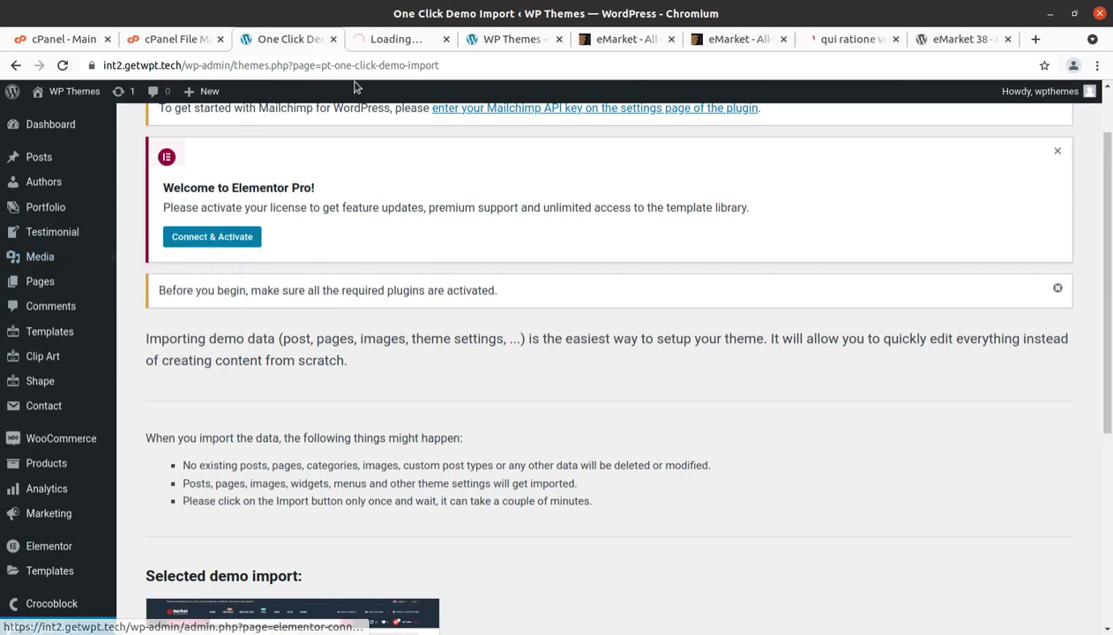
pyautogui.click(392, 38)
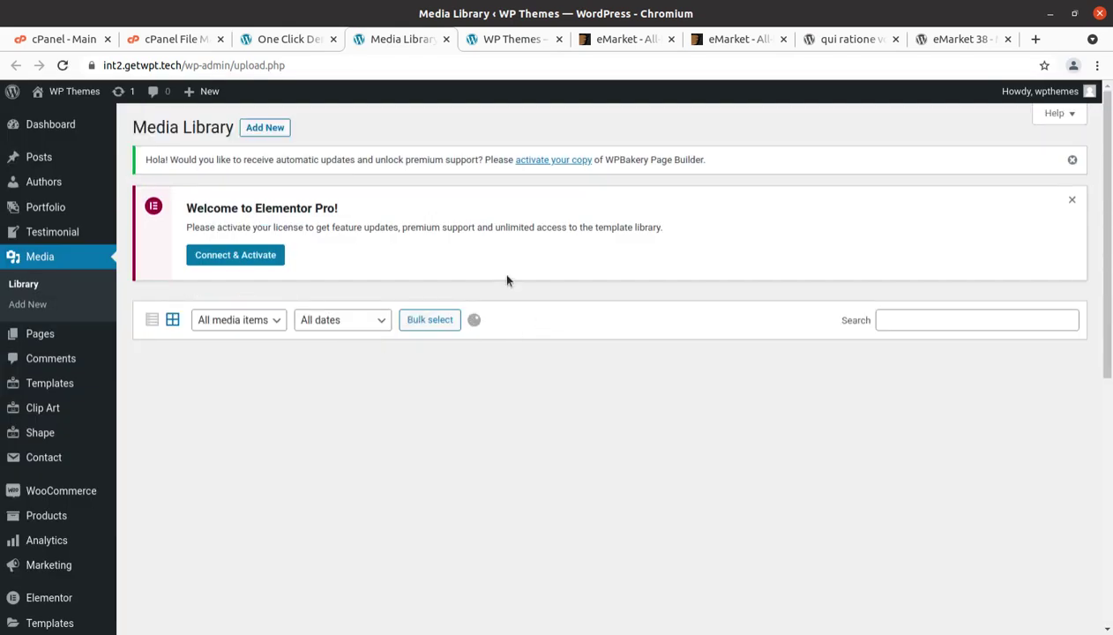
# Browse the imported images in the Media Library down to the end of the loaded items.
pyautogui.scroll(-2, 564, 355)
pyautogui.scroll(-8, 564, 355)
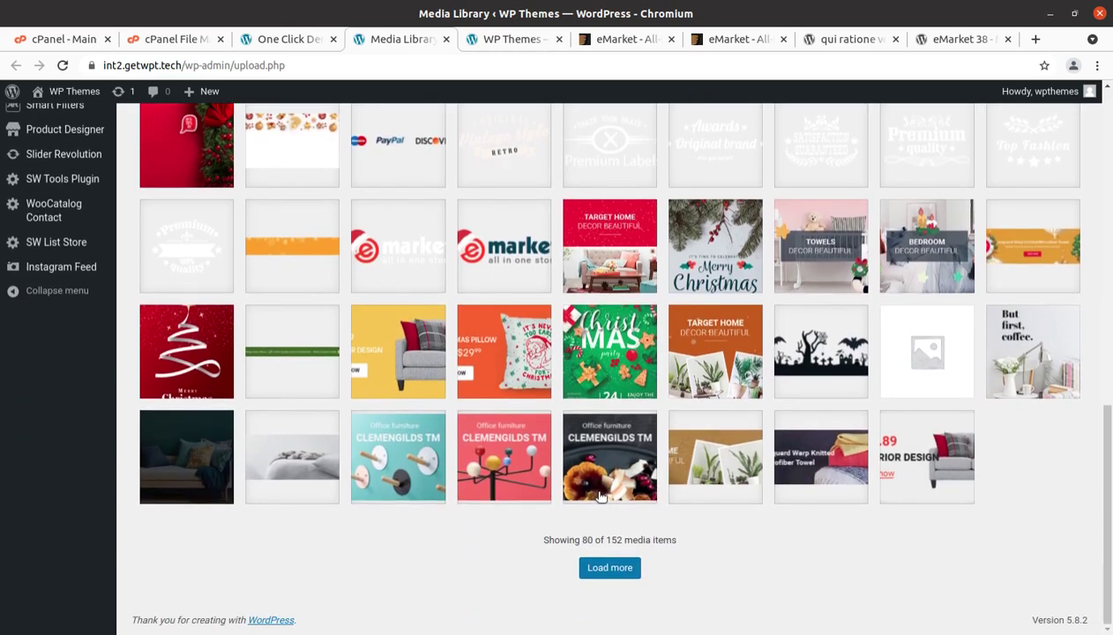
pyautogui.scroll(2, 529, 423)
pyautogui.scroll(2, 473, 359)
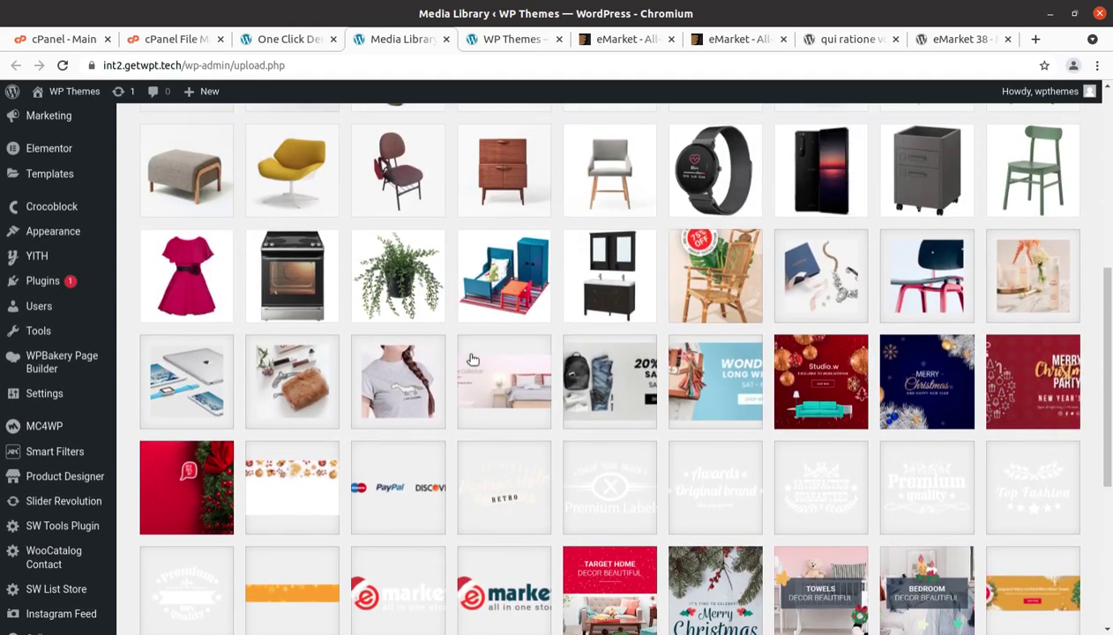
pyautogui.scroll(1, 472, 359)
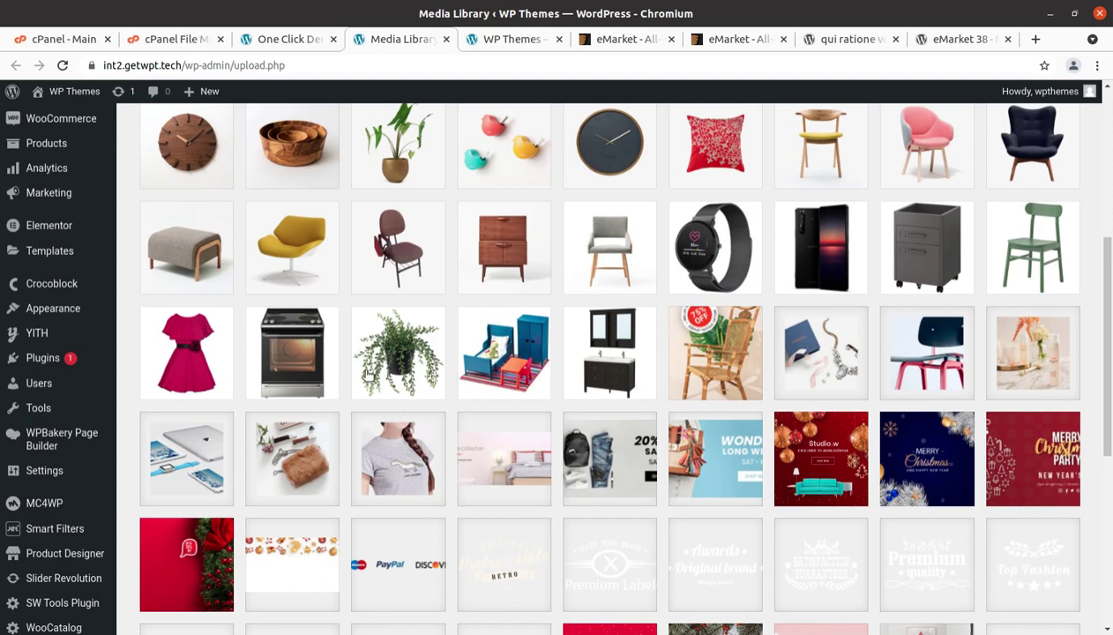
pyautogui.scroll(-4, 917, 397)
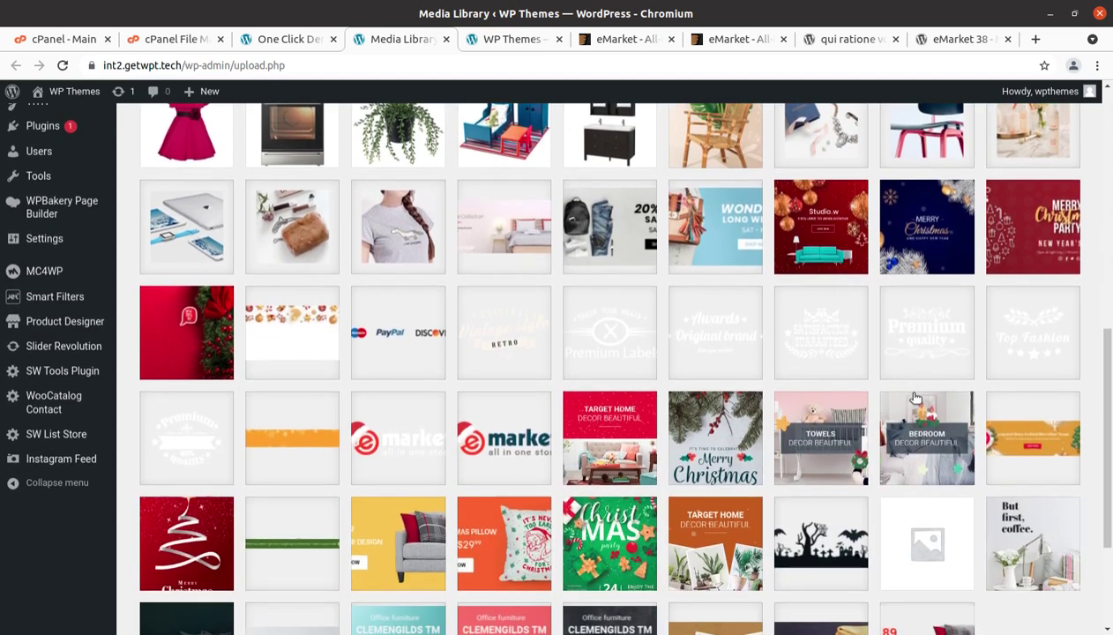
pyautogui.scroll(-1, 916, 399)
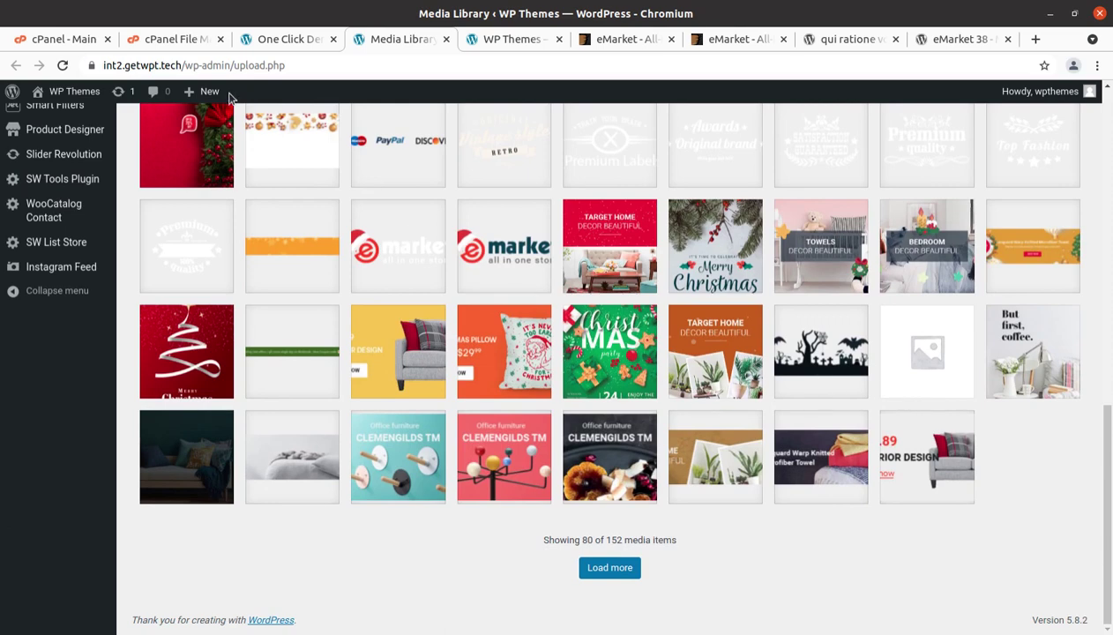
# Reload the Media Library to check for newly imported items, and check the import status of Demo Homepage 1.
pyautogui.click(64, 66)
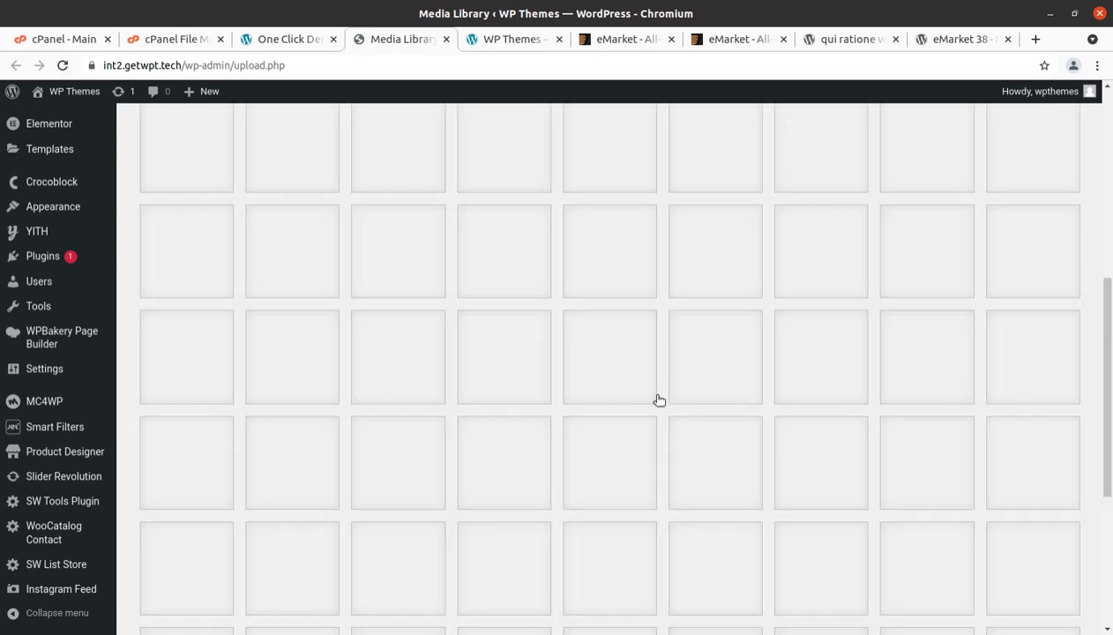
pyautogui.scroll(-2, 657, 398)
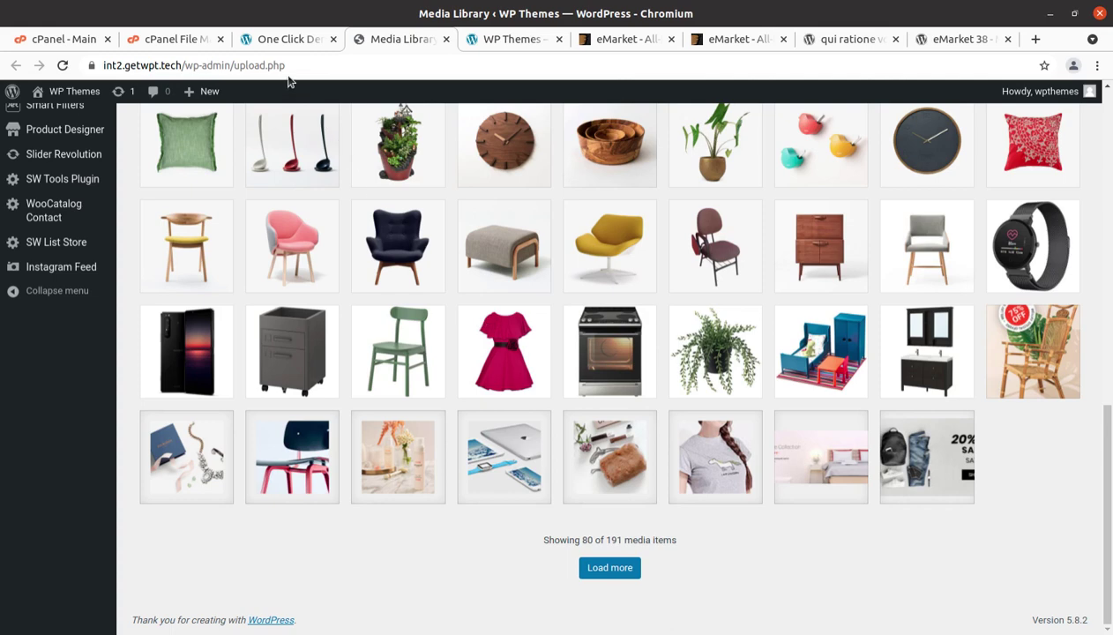
pyautogui.click(281, 40)
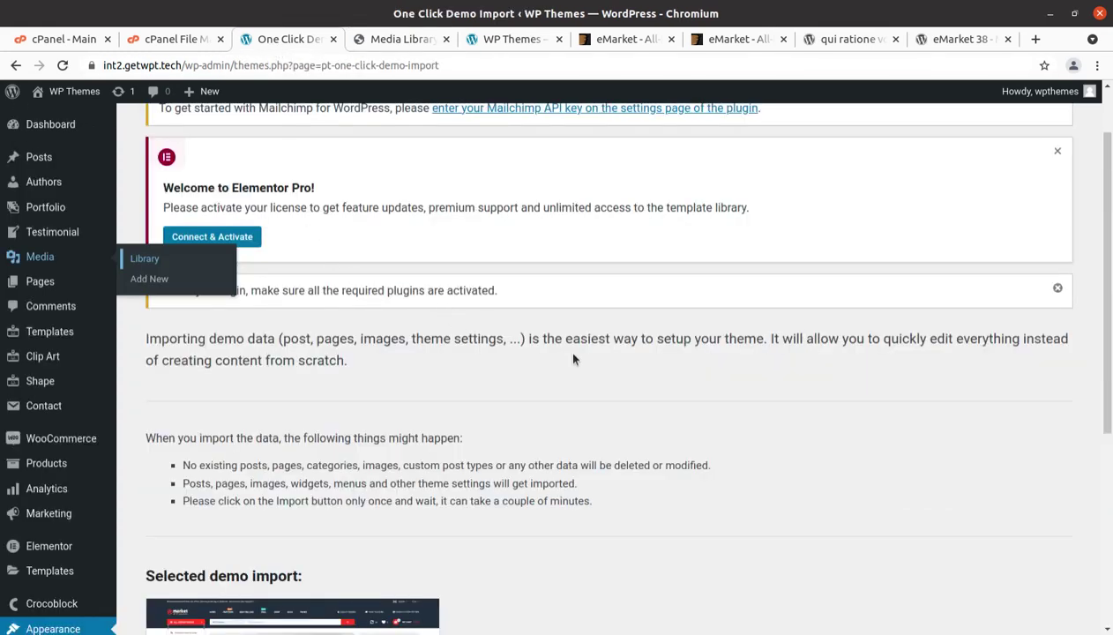
pyautogui.scroll(-5, 573, 359)
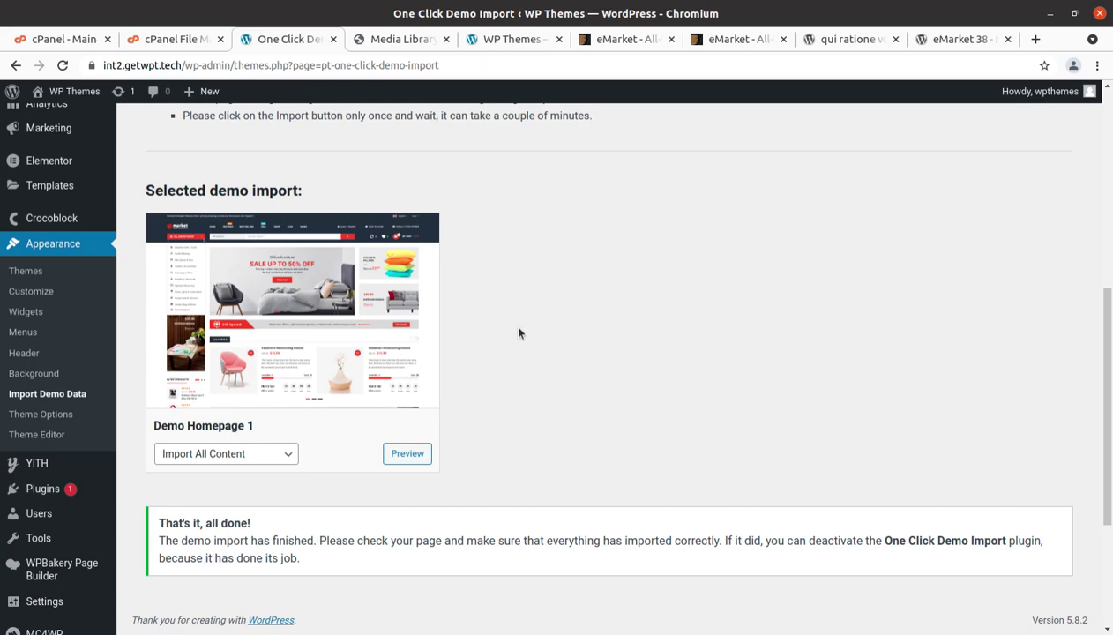
# Reload the Media Library again and look through the full set of imported media.
pyautogui.click(404, 38)
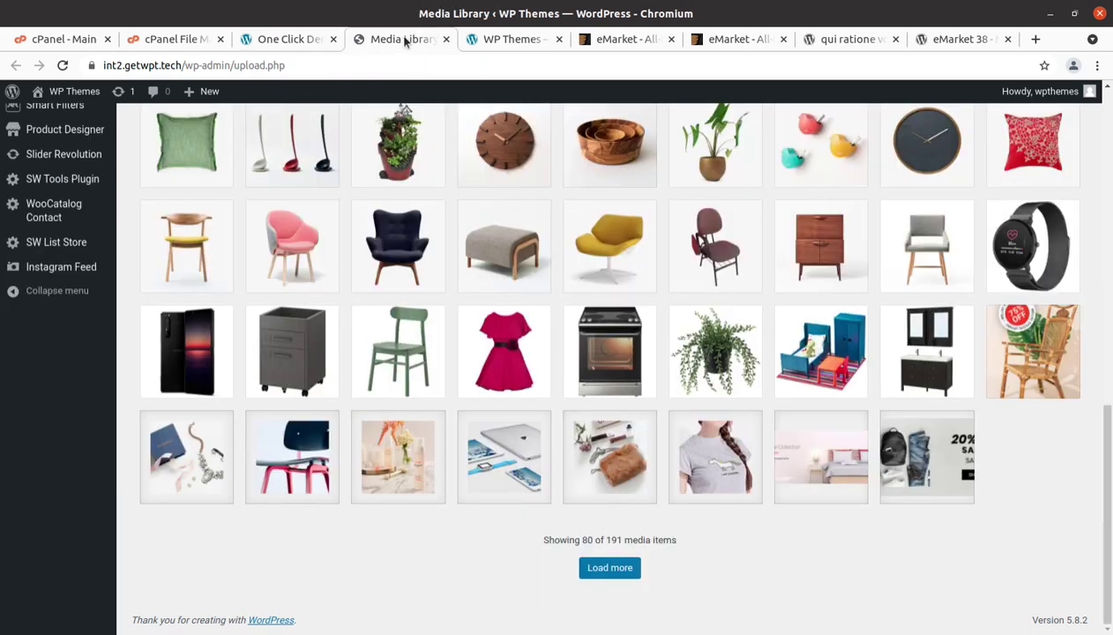
pyautogui.click(62, 65)
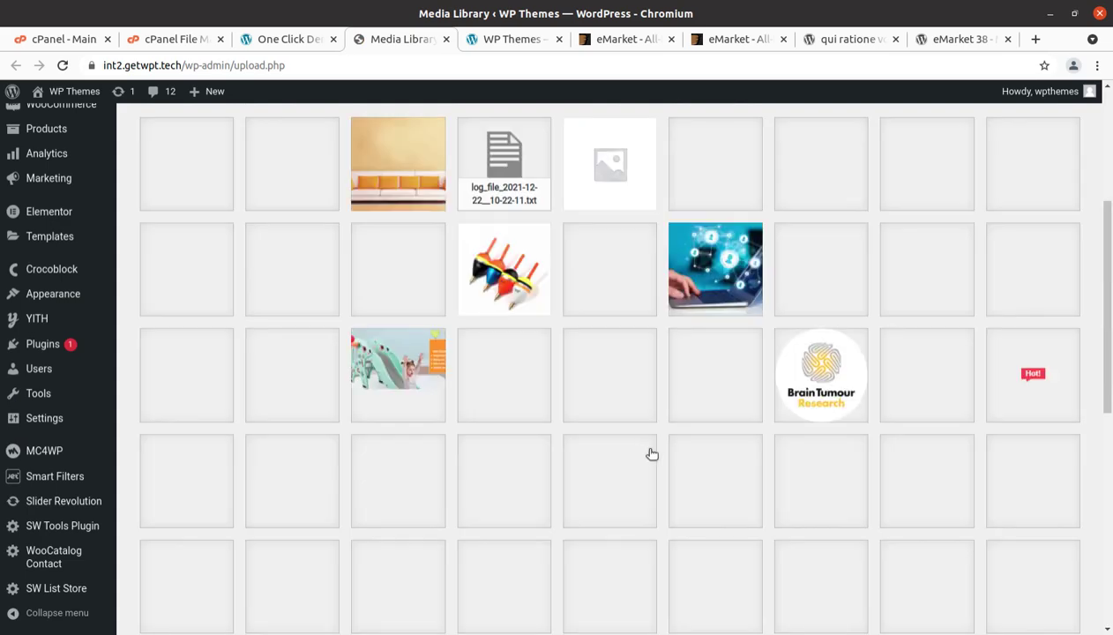
pyautogui.scroll(-5, 644, 452)
pyautogui.scroll(-2, 650, 453)
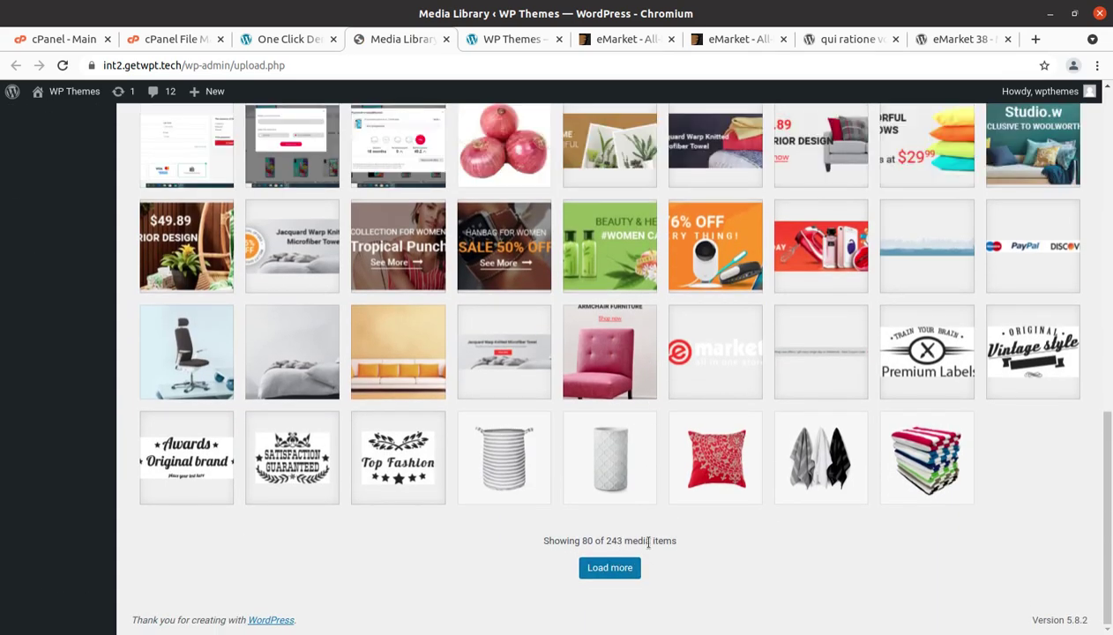
pyautogui.scroll(4, 542, 451)
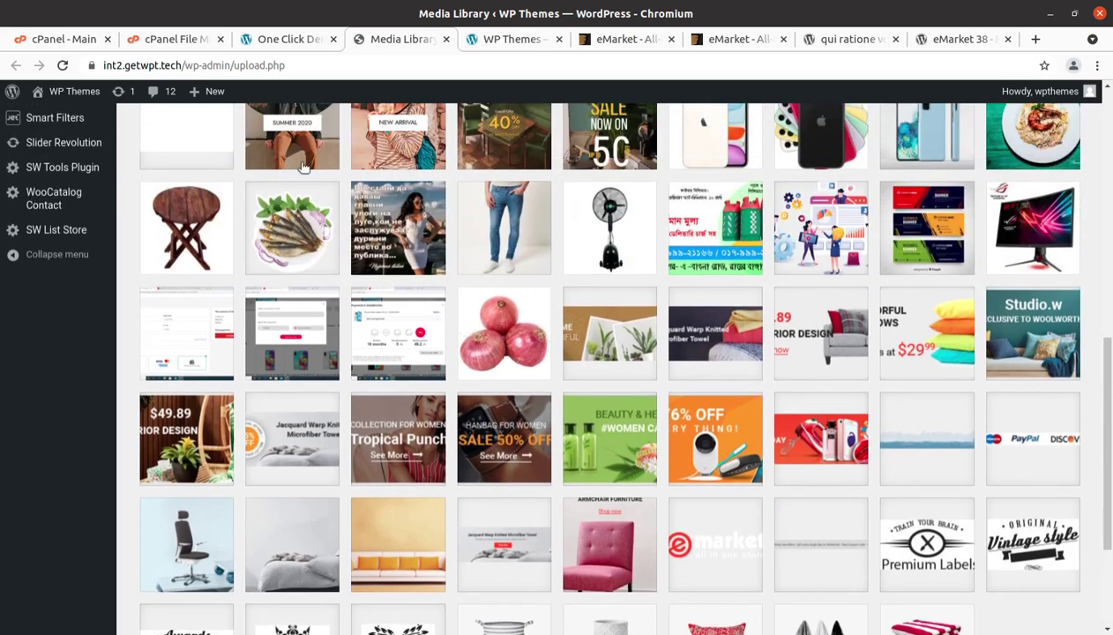
pyautogui.scroll(10, 141, 340)
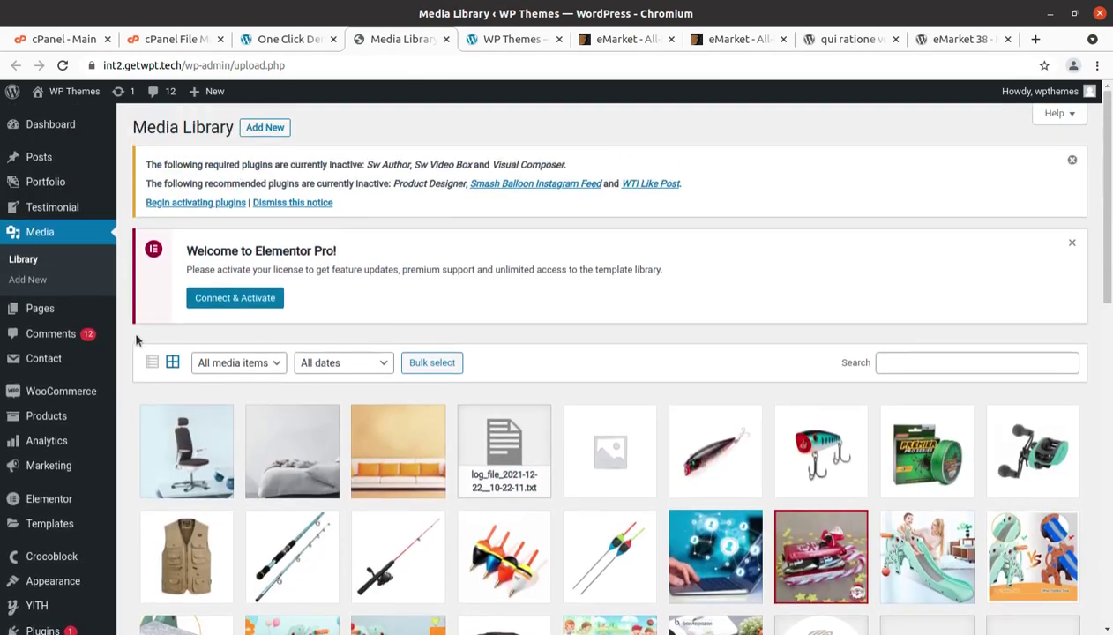
# Look through the list of all imported posts and open the list of all pages.
pyautogui.moveTo(33, 164)
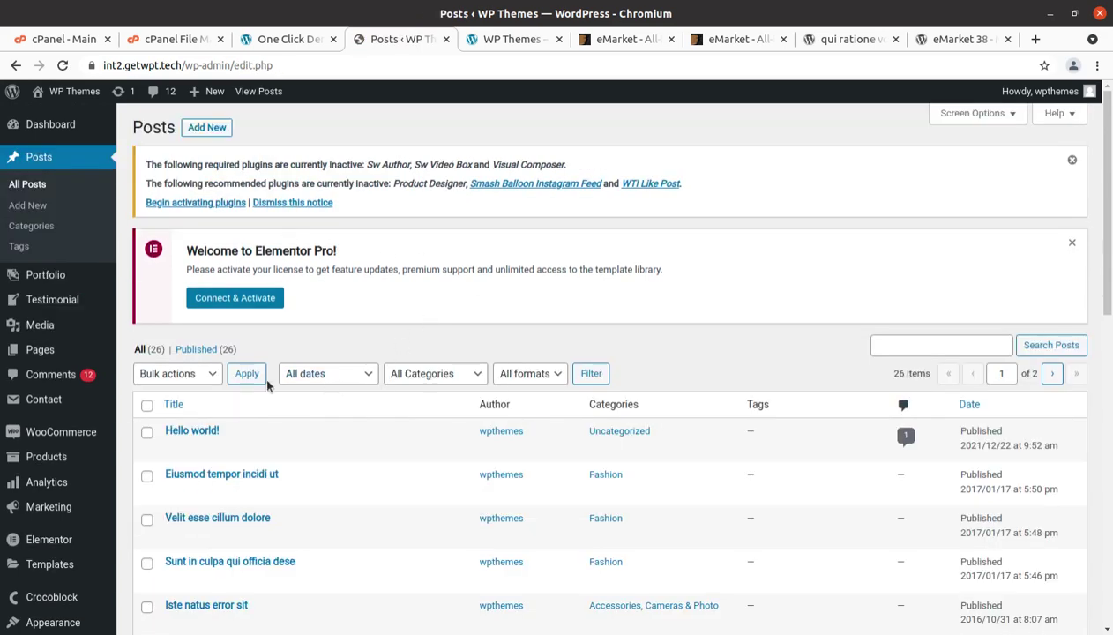
pyautogui.scroll(-3, 283, 359)
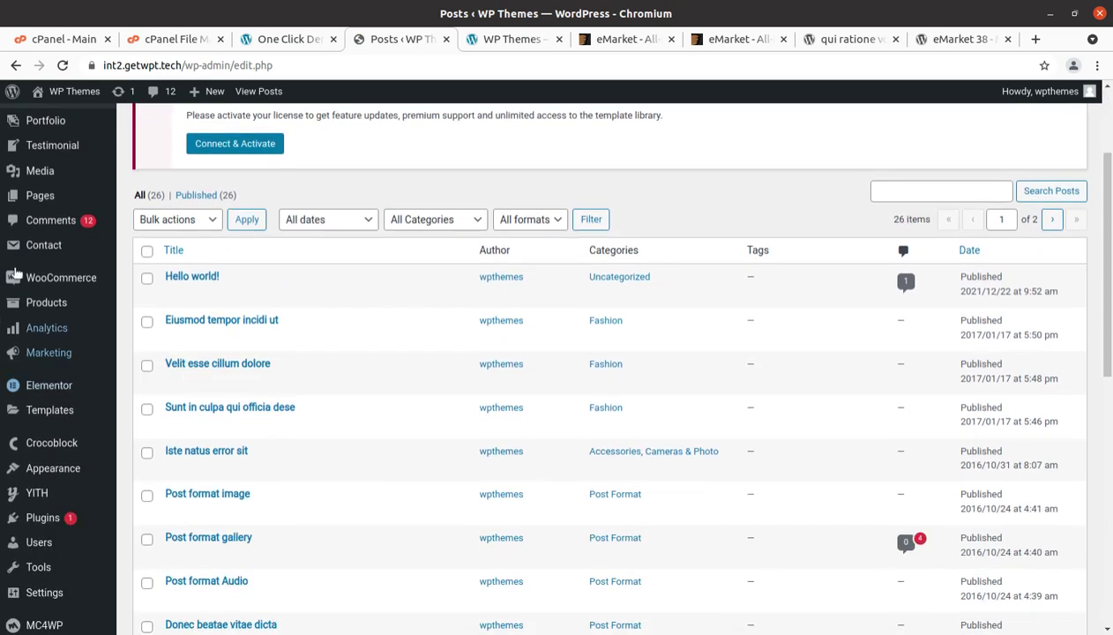
pyautogui.click(148, 200)
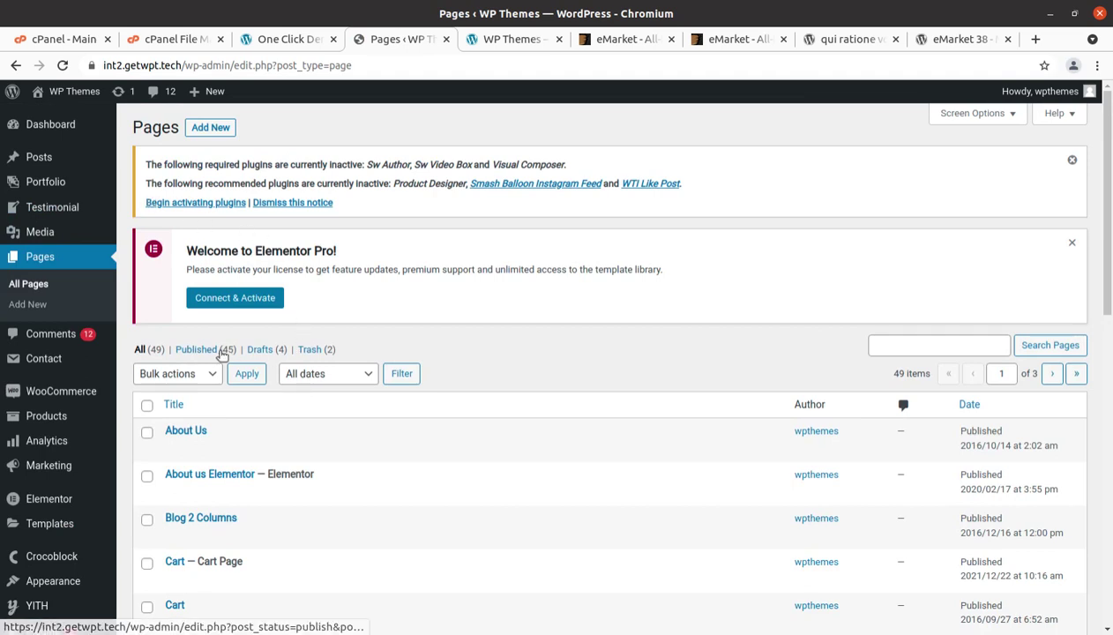
# Look through the list of all pages and open the list of all products.
pyautogui.scroll(-6, 395, 350)
pyautogui.scroll(-5, 395, 350)
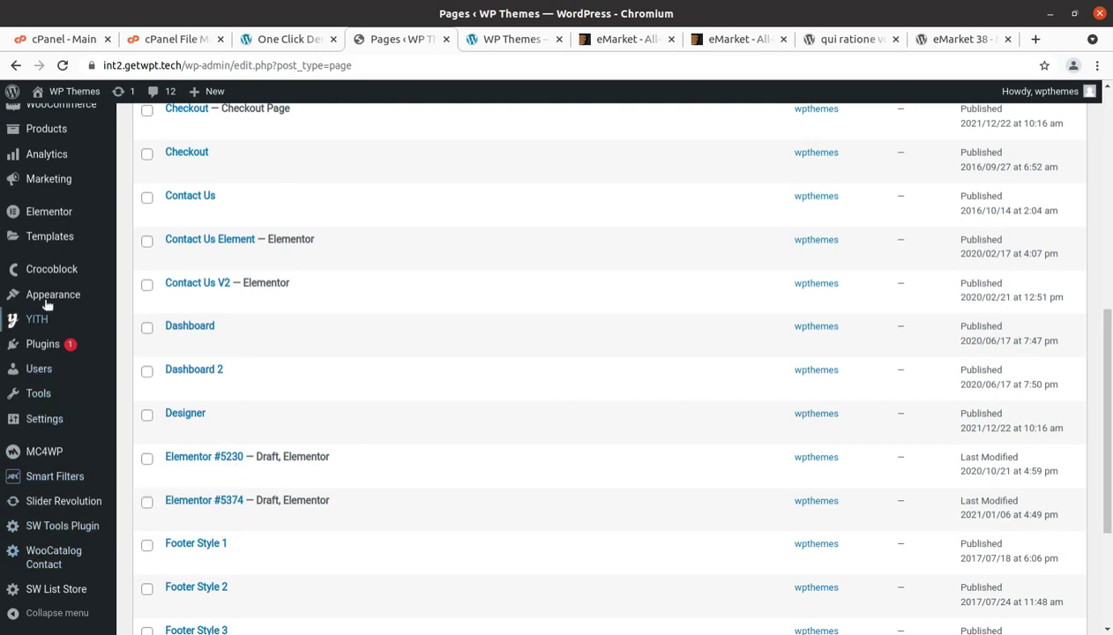
pyautogui.scroll(-2, 39, 475)
pyautogui.scroll(4, 39, 475)
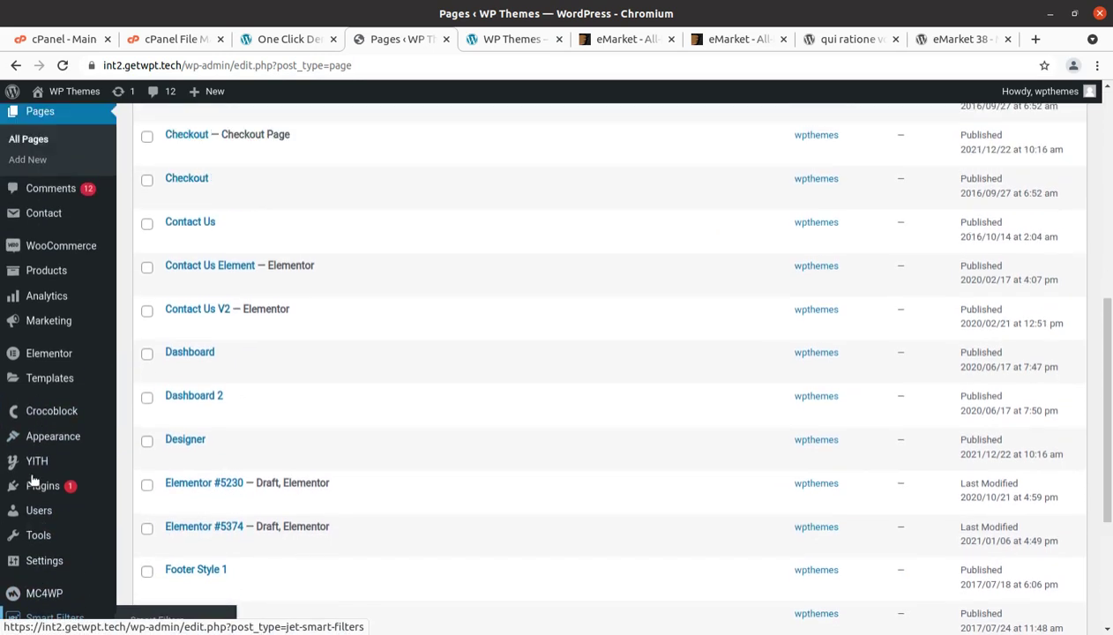
pyautogui.moveTo(70, 324)
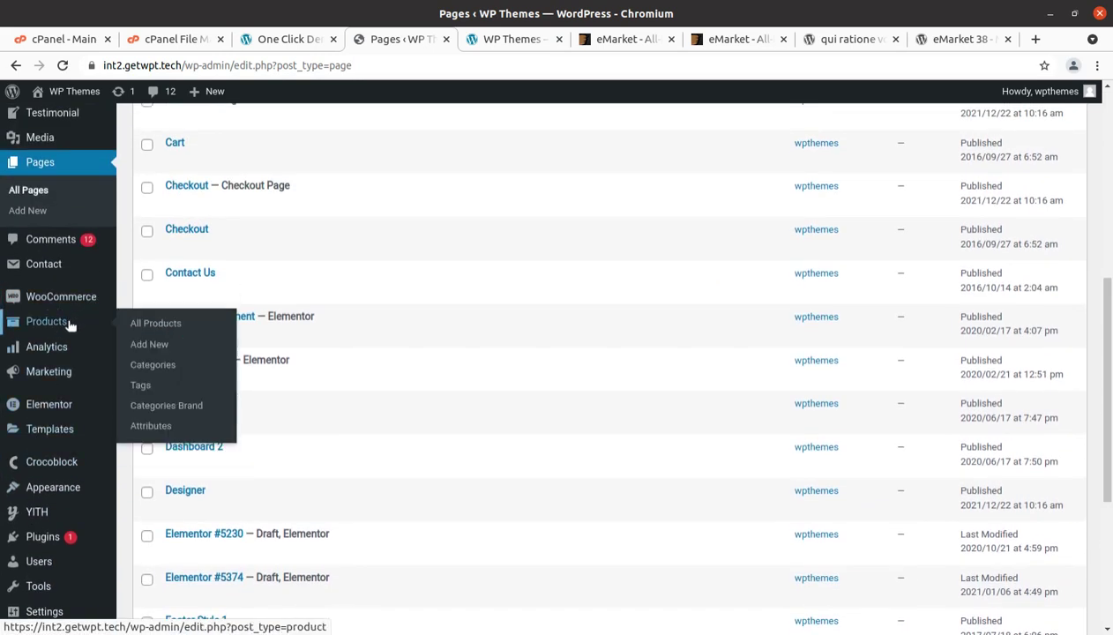
pyautogui.click(159, 325)
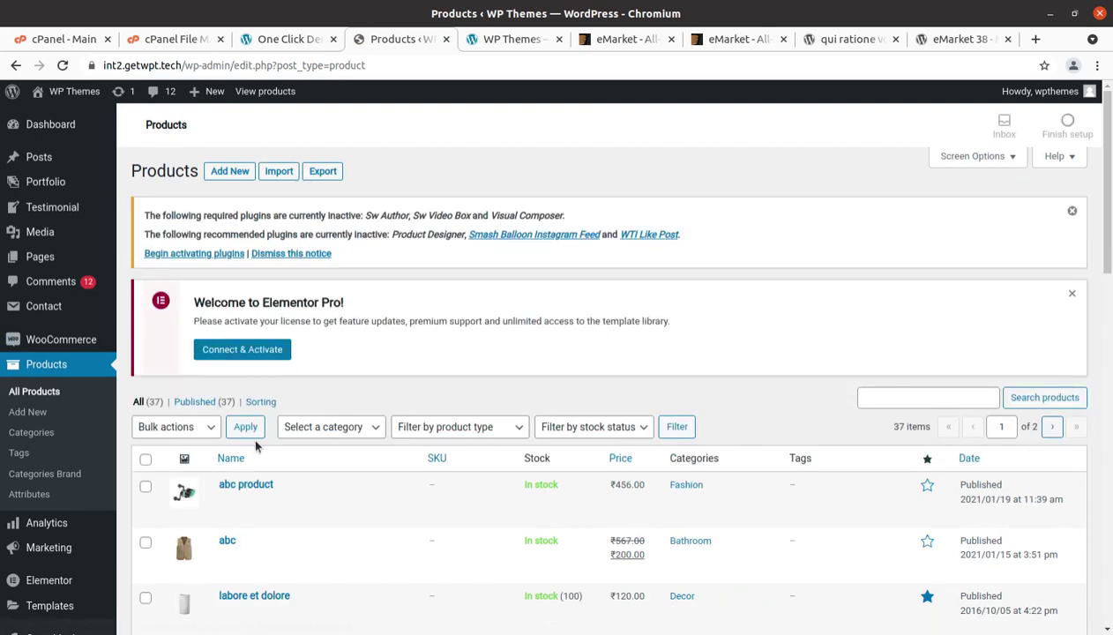
# Look through the imported products in the product list.
pyautogui.scroll(-5, 250, 424)
pyautogui.scroll(-6, 284, 423)
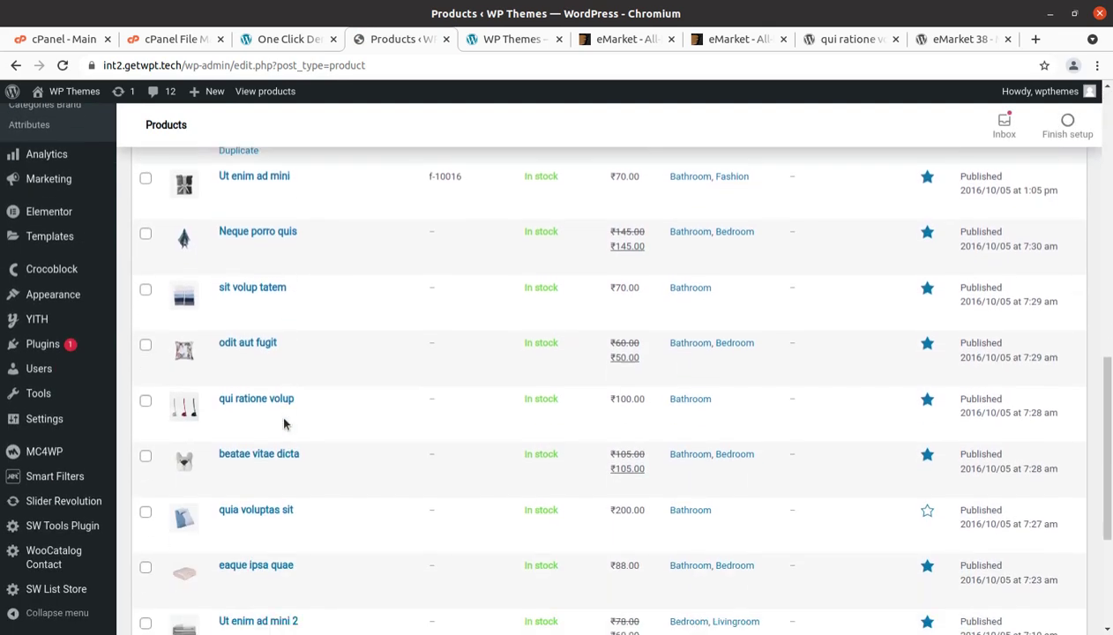
pyautogui.scroll(4, 264, 353)
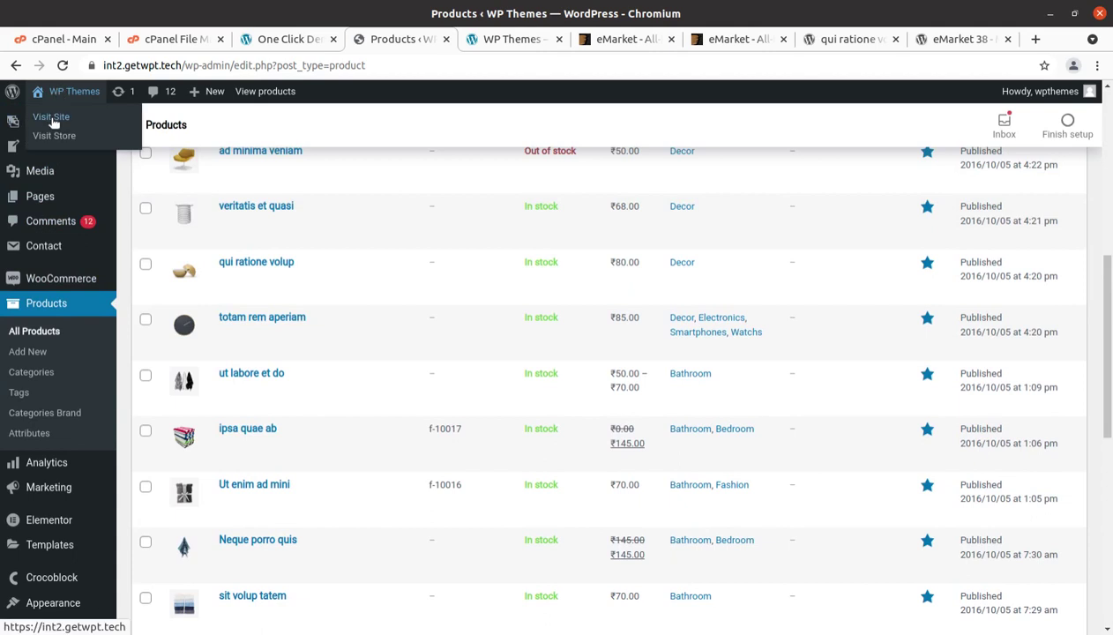
# Reload the storefront home page and look through its slider, Daily Deals and Trending Items sections.
pyautogui.click(490, 42)
pyautogui.click(62, 66)
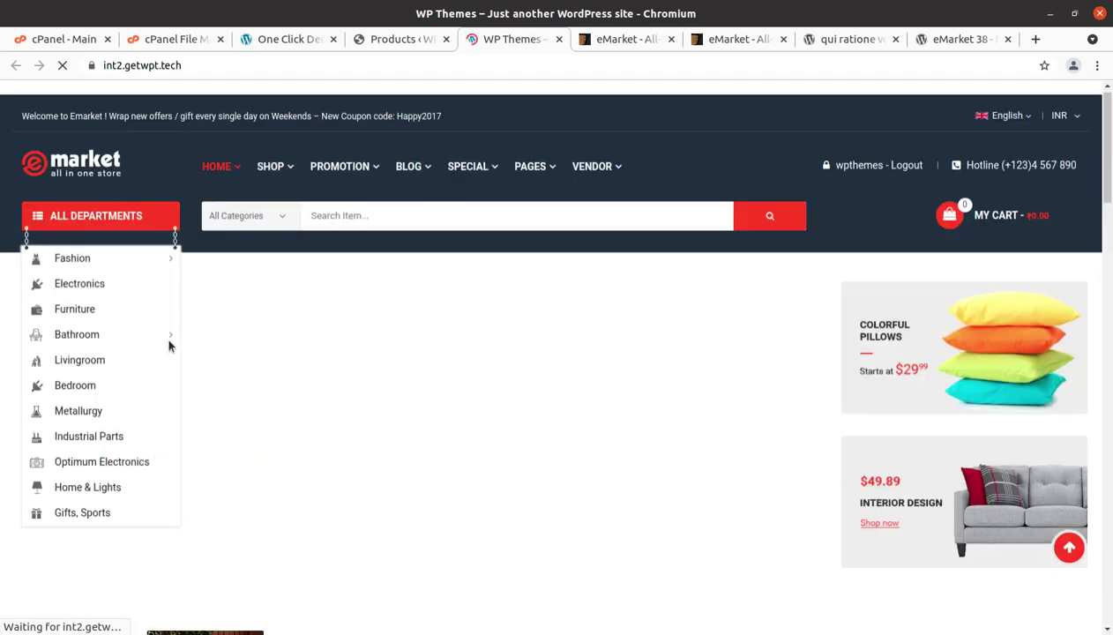
pyautogui.moveTo(176, 340)
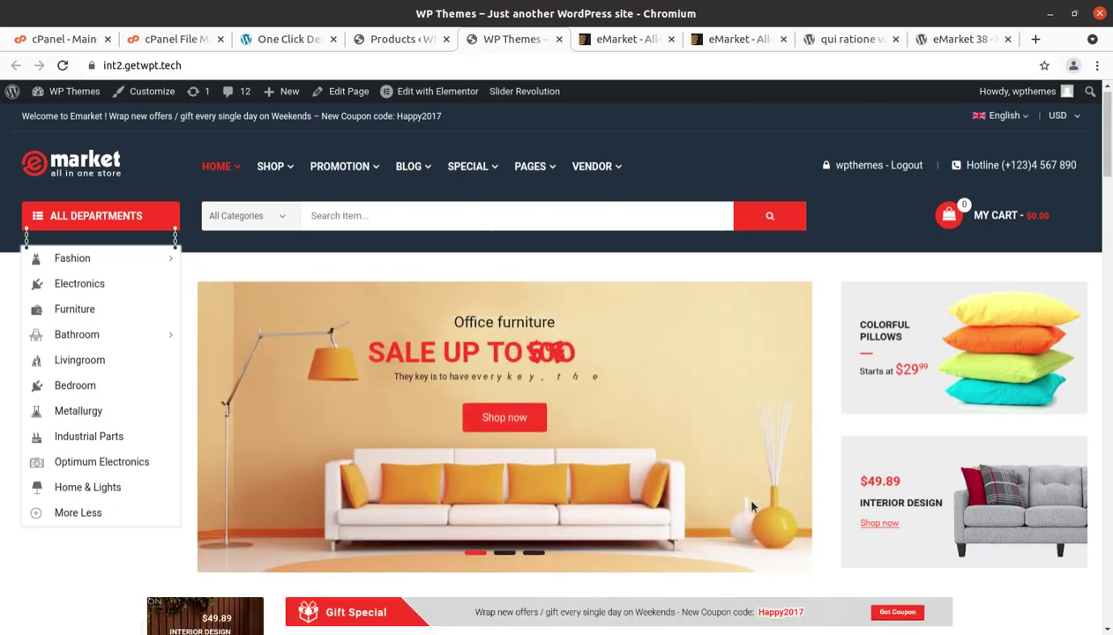
pyautogui.scroll(-3, 751, 506)
pyautogui.scroll(-1, 751, 505)
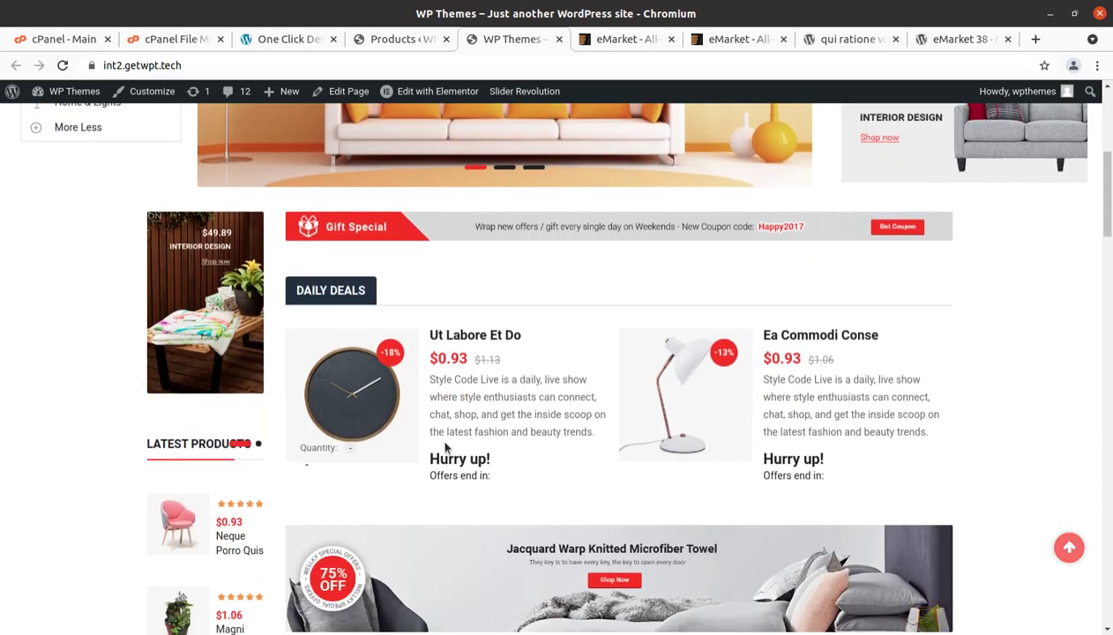
pyautogui.scroll(-2, 335, 423)
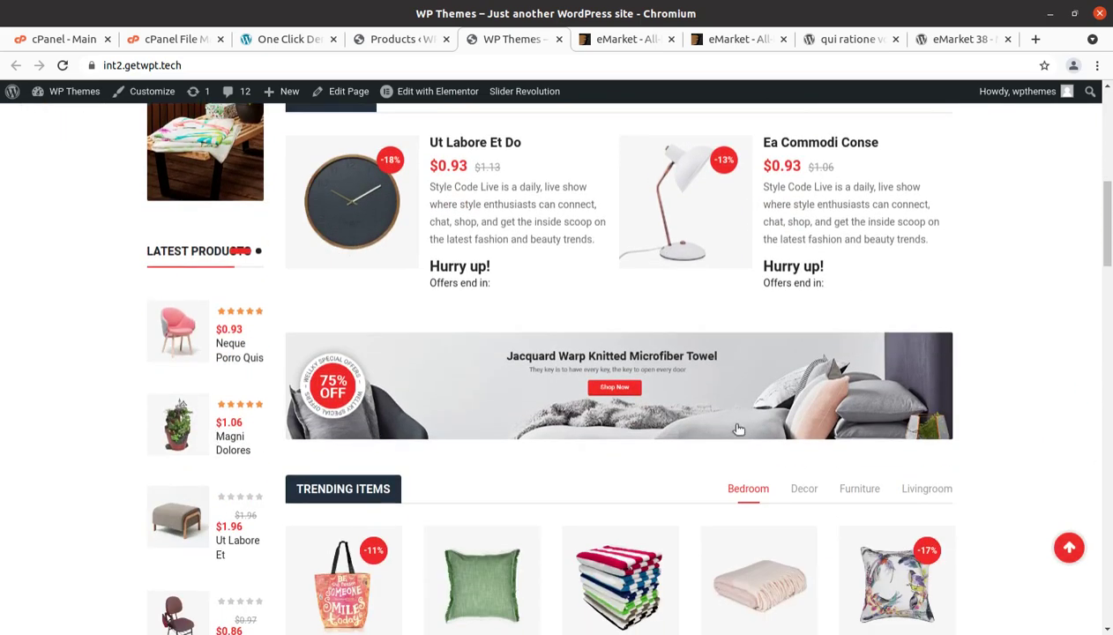
pyautogui.scroll(-2, 591, 503)
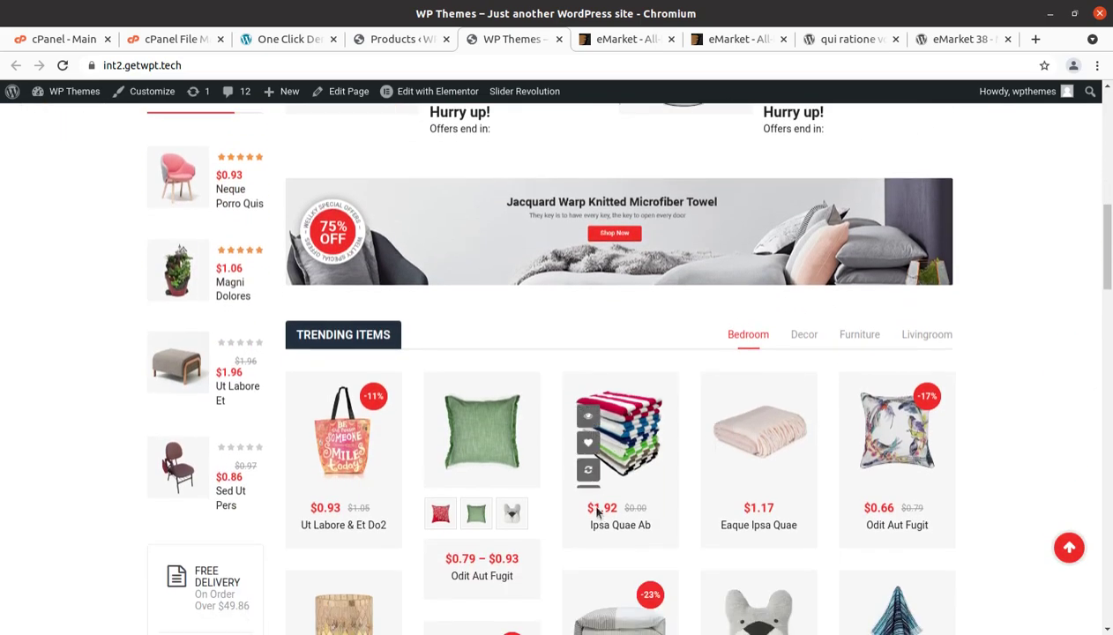
# View the Ipsa Quae Ab product from Trending Items and show its grey towels image in the gallery.
pyautogui.click(626, 446)
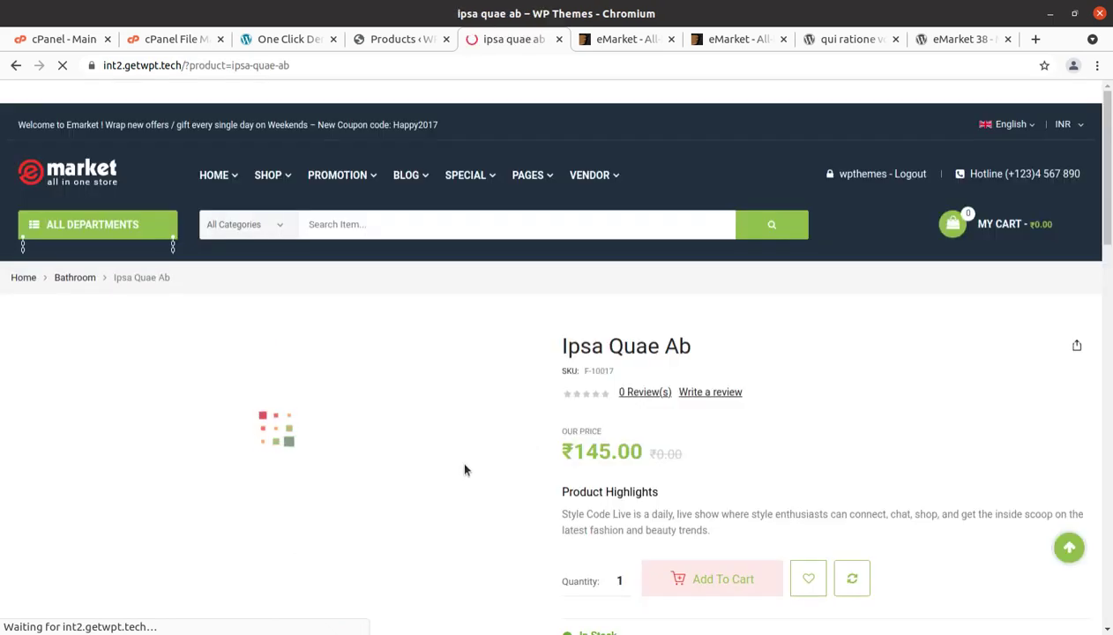
pyautogui.scroll(-2, 467, 467)
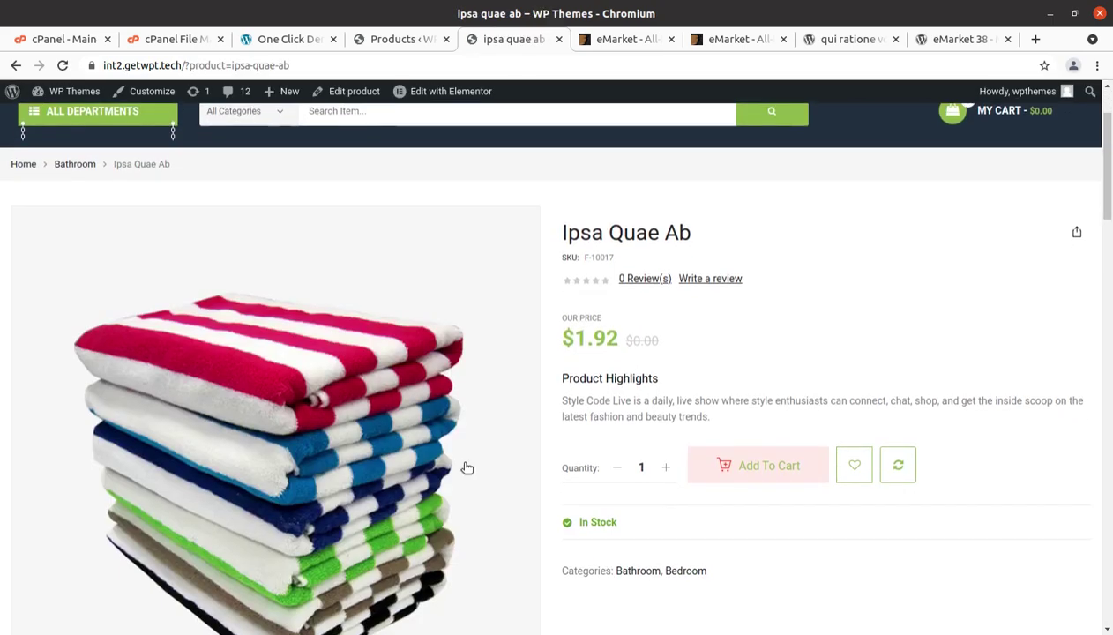
pyautogui.scroll(-3, 493, 441)
pyautogui.scroll(-2, 694, 443)
pyautogui.scroll(4, 557, 469)
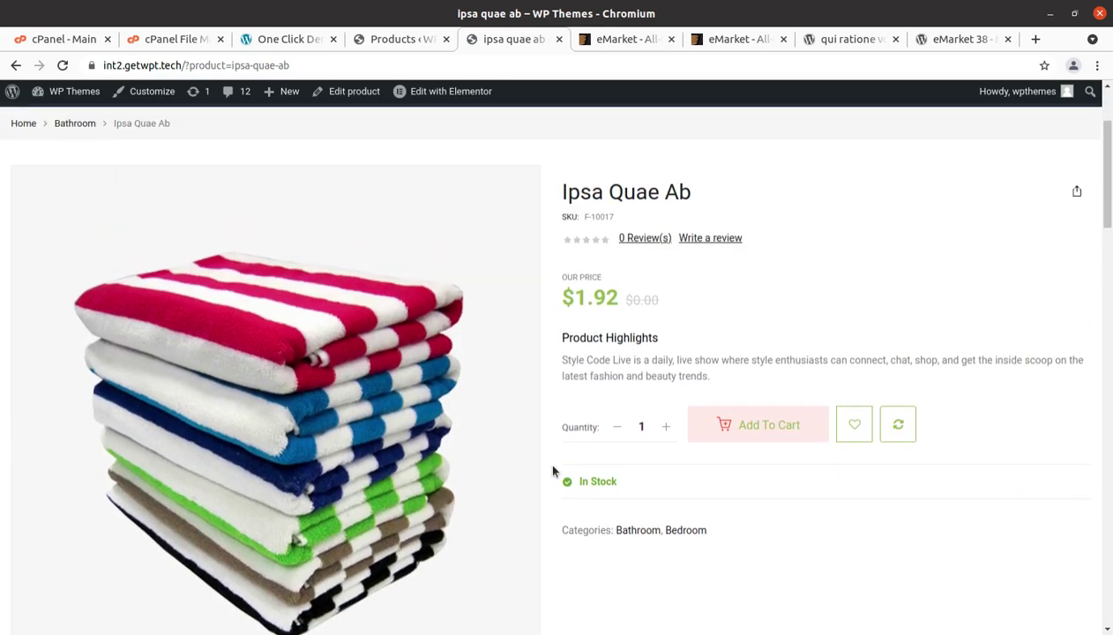
pyautogui.scroll(-3, 552, 471)
pyautogui.click(257, 562)
pyautogui.scroll(3, 371, 526)
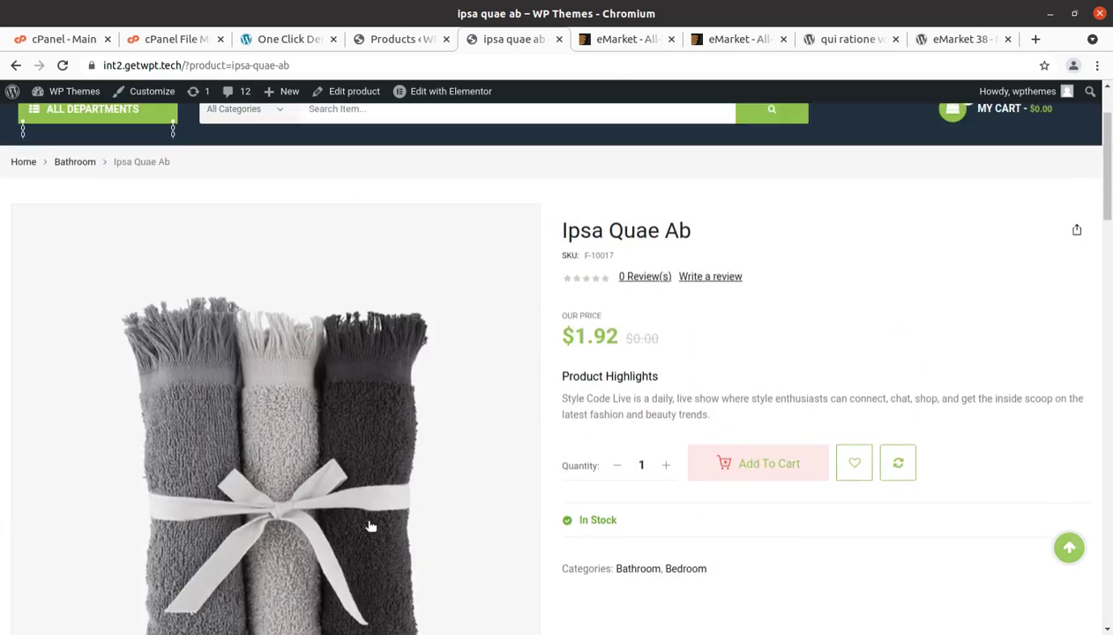
pyautogui.scroll(2, 370, 526)
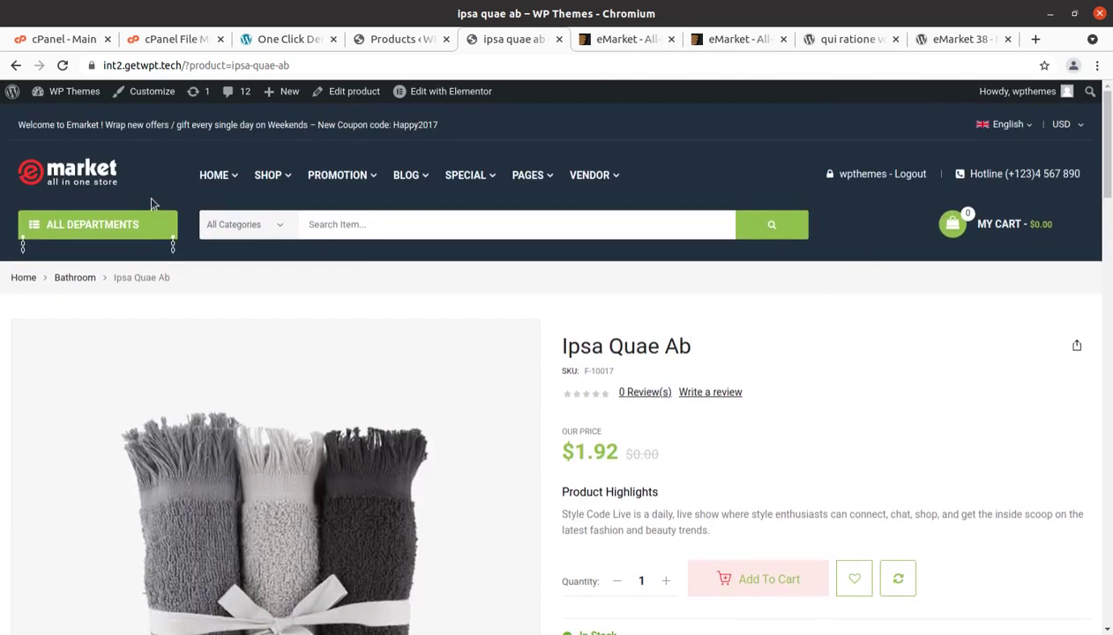
# Open the Electronics category from All Departments and look through its products.
pyautogui.moveTo(93, 224)
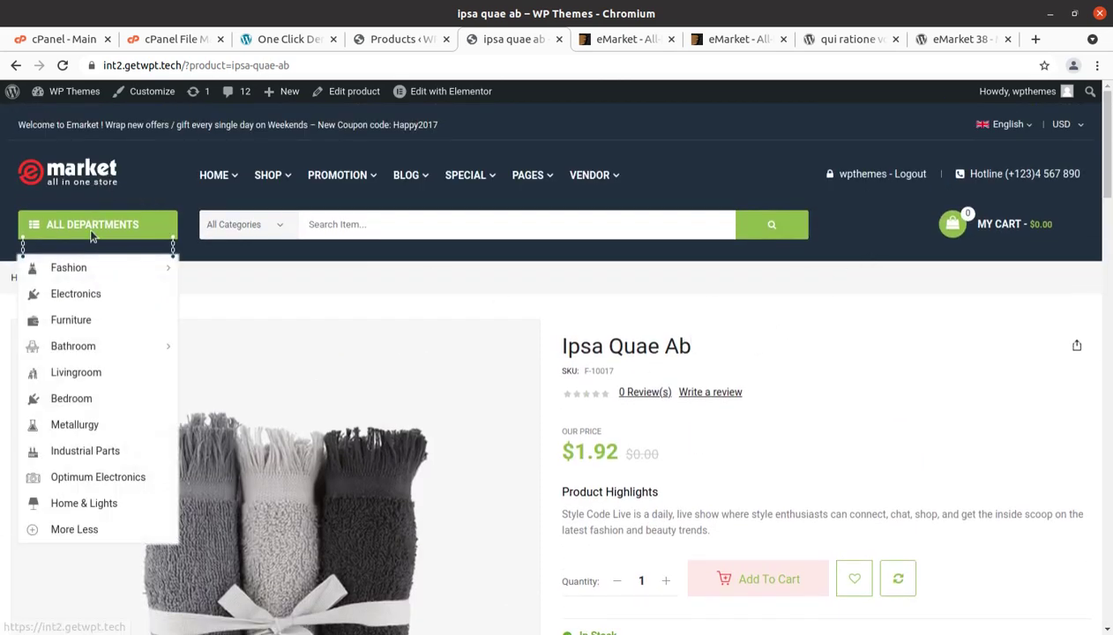
pyautogui.click(64, 300)
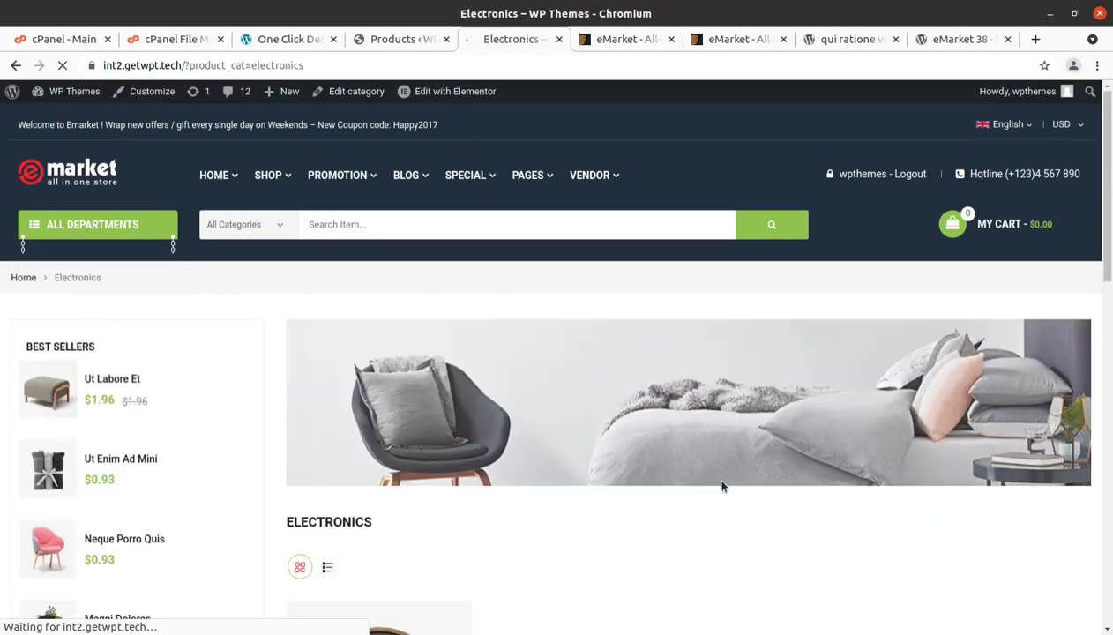
pyautogui.scroll(-3, 722, 487)
pyautogui.scroll(-4, 434, 423)
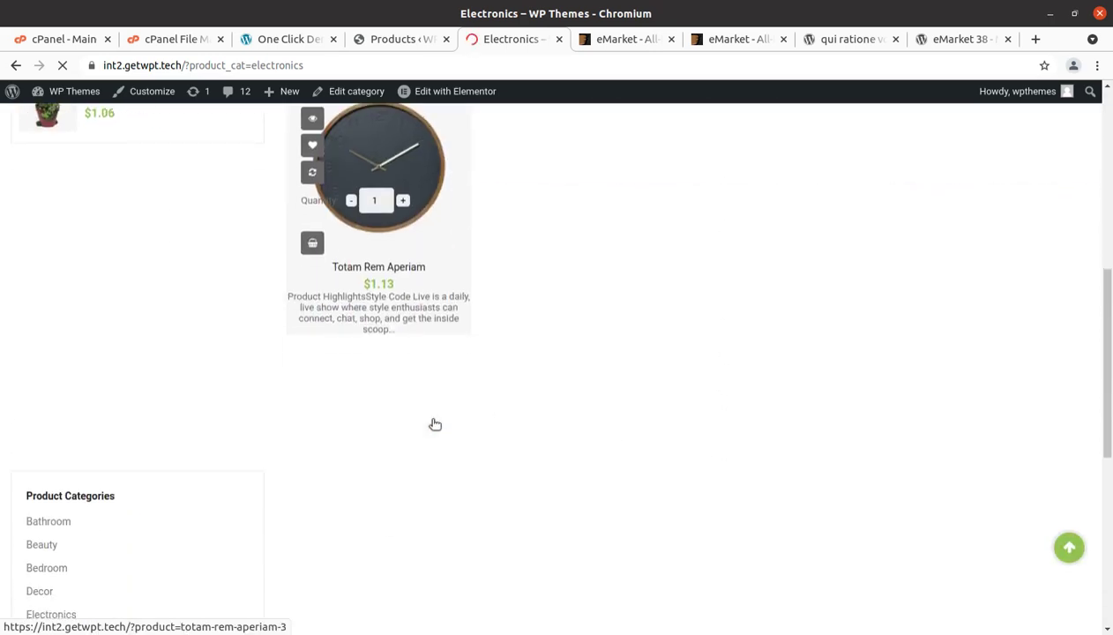
pyautogui.scroll(3, 234, 343)
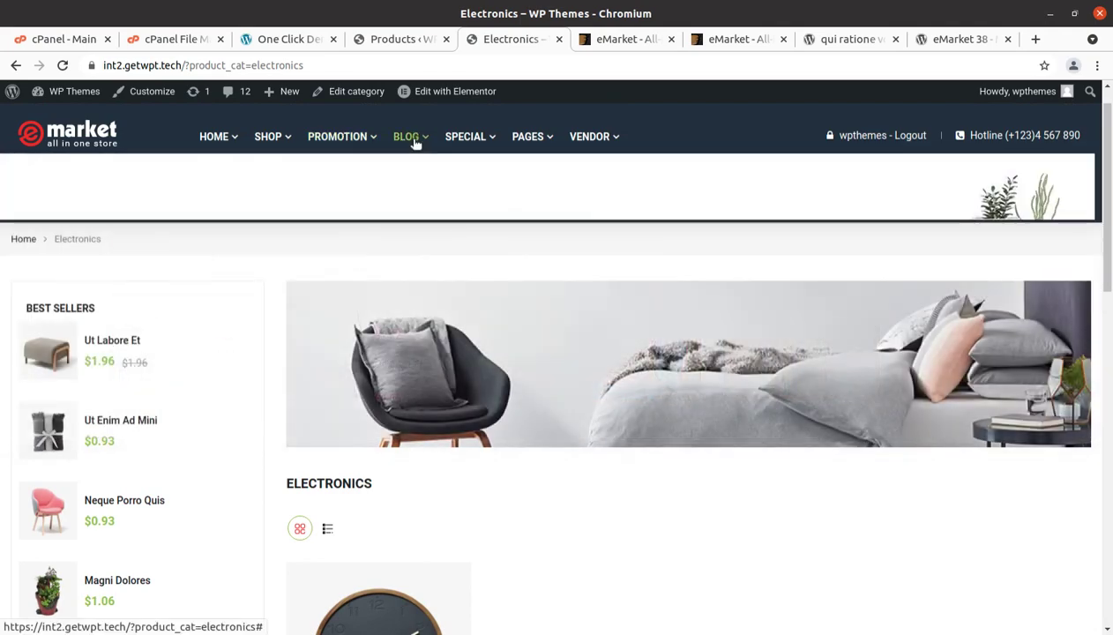
# Preview the Promotion mega menu in the store's main navigation and return to the store's home page.
pyautogui.moveTo(490, 147)
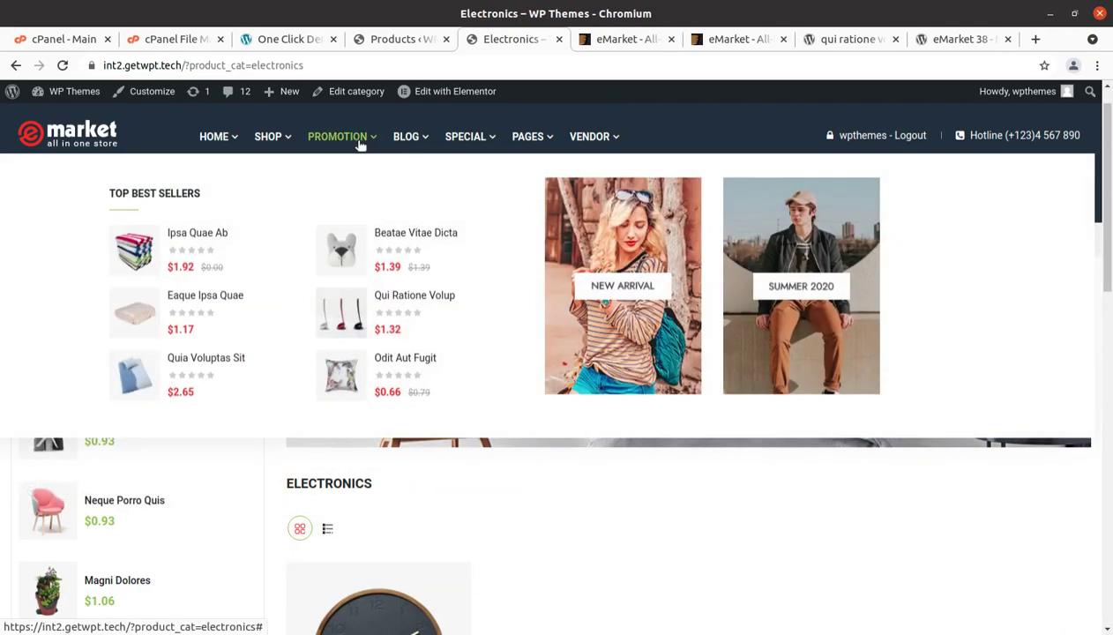
pyautogui.moveTo(417, 141)
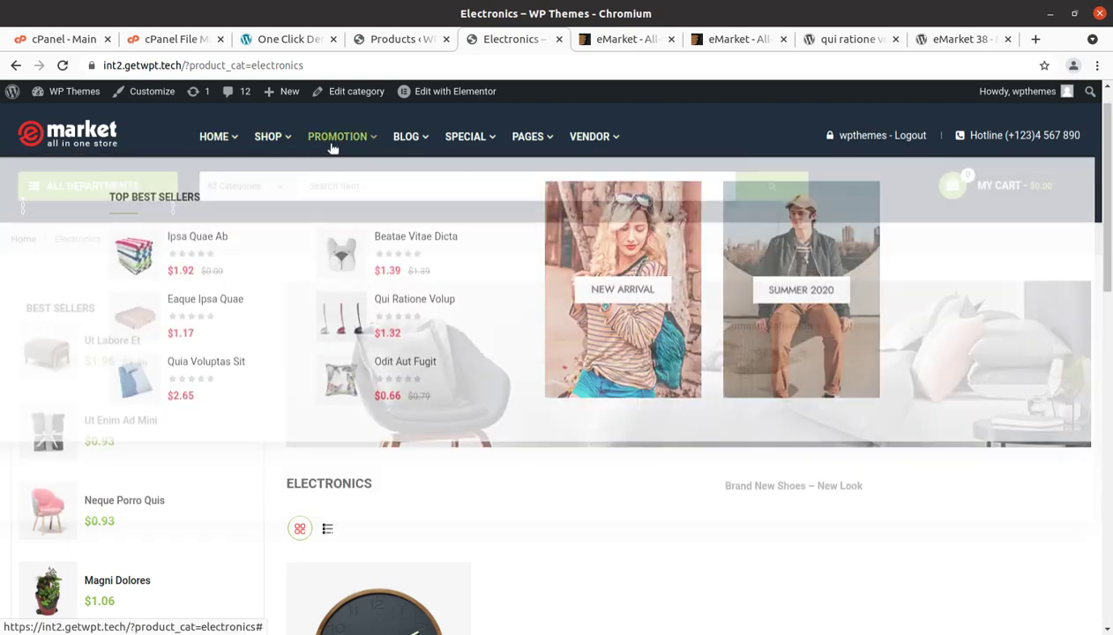
pyautogui.moveTo(457, 214)
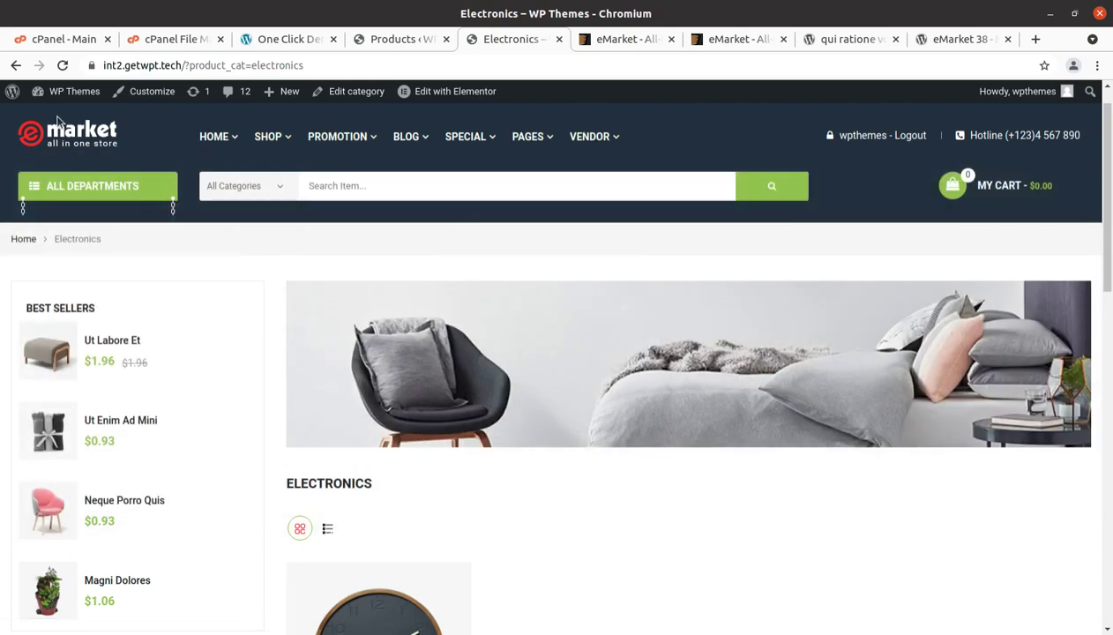
pyautogui.click(53, 141)
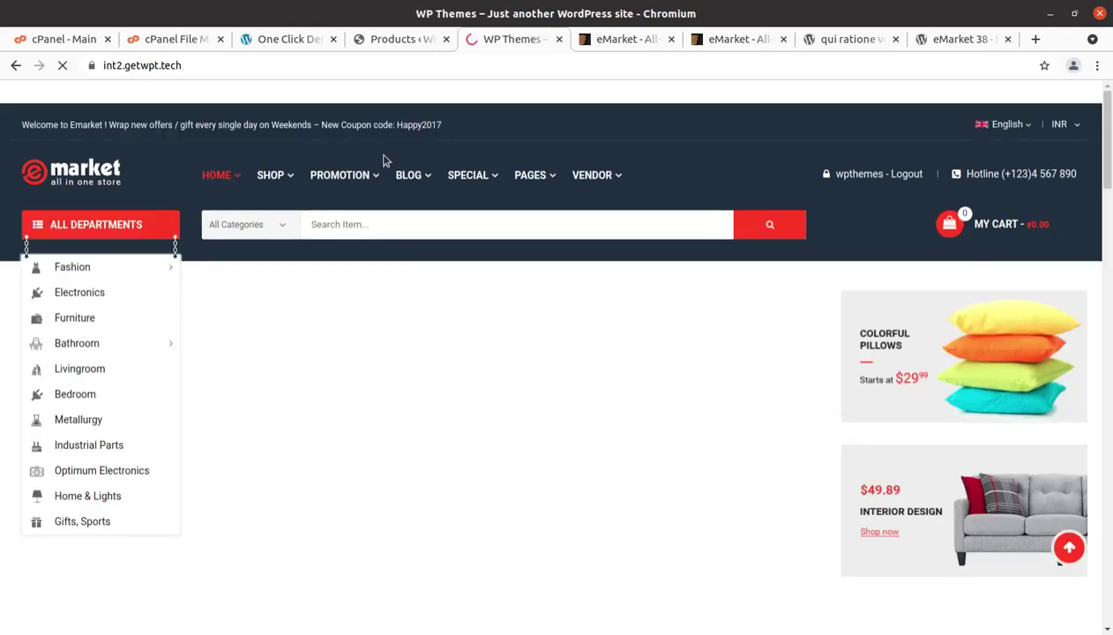
# Check the demo import status of Demo Homepage 1 and close the browser tab with the admin product list.
pyautogui.click(387, 39)
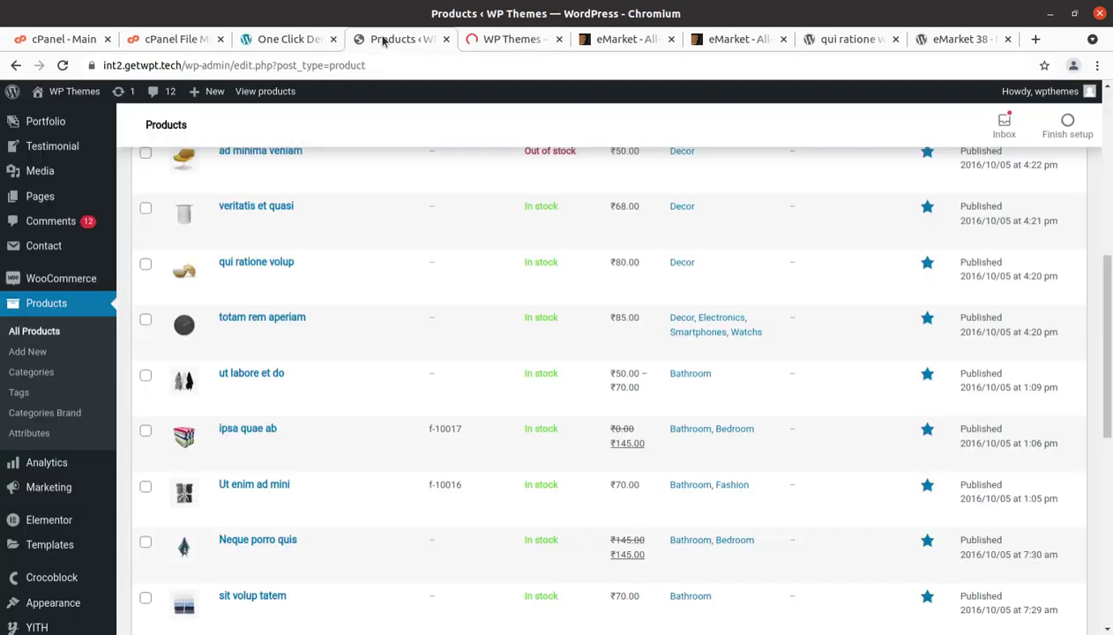
pyautogui.scroll(5, 87, 255)
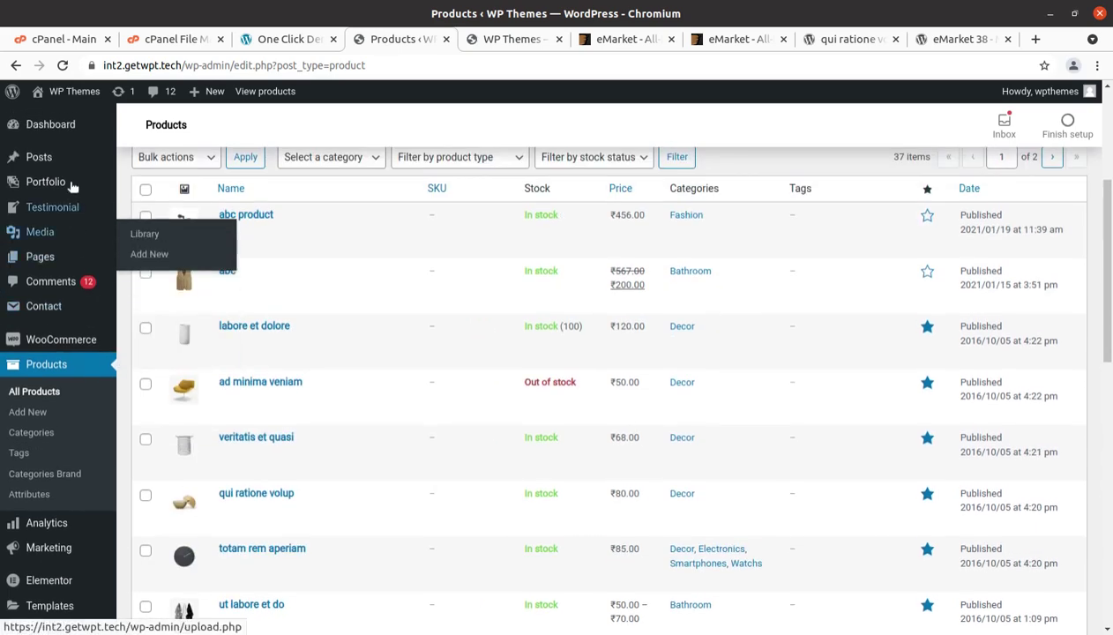
pyautogui.moveTo(61, 137)
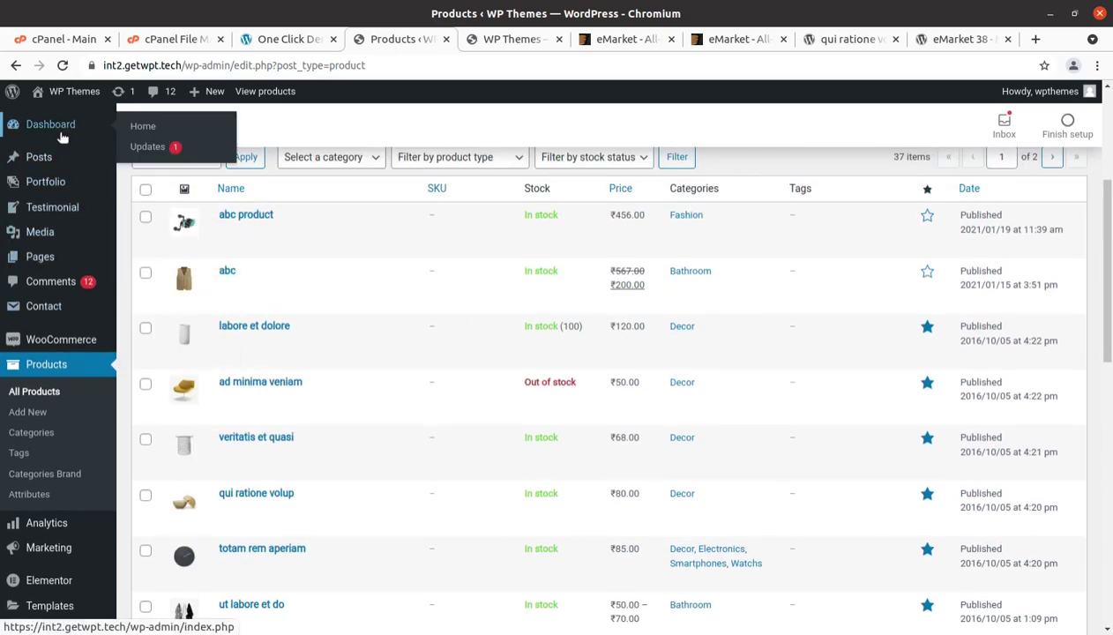
pyautogui.click(285, 40)
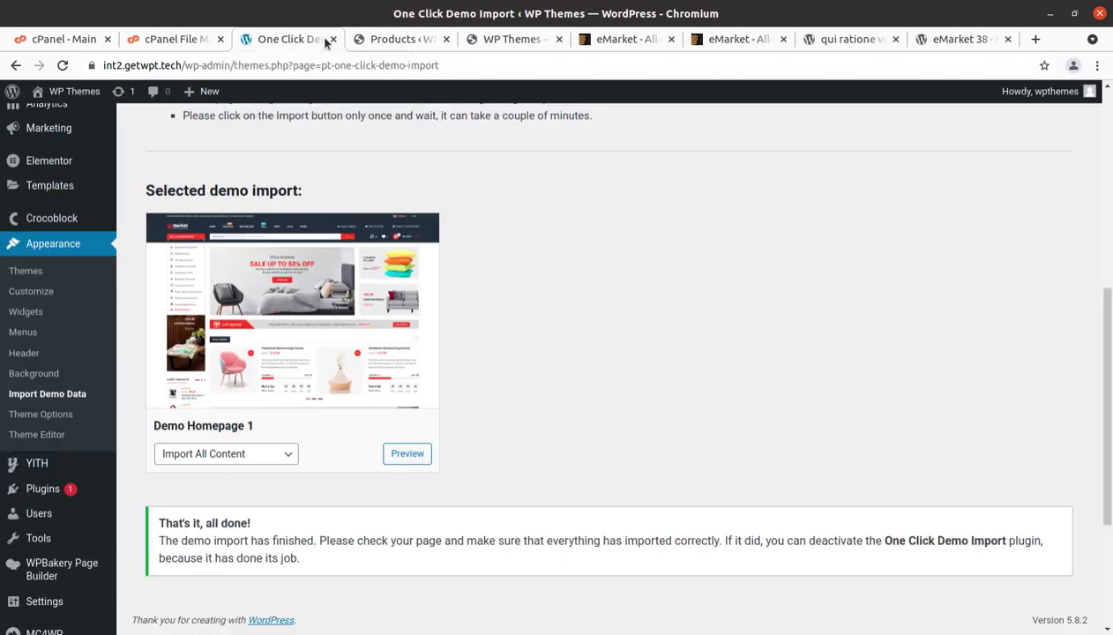
pyautogui.click(389, 41)
pyautogui.click(446, 40)
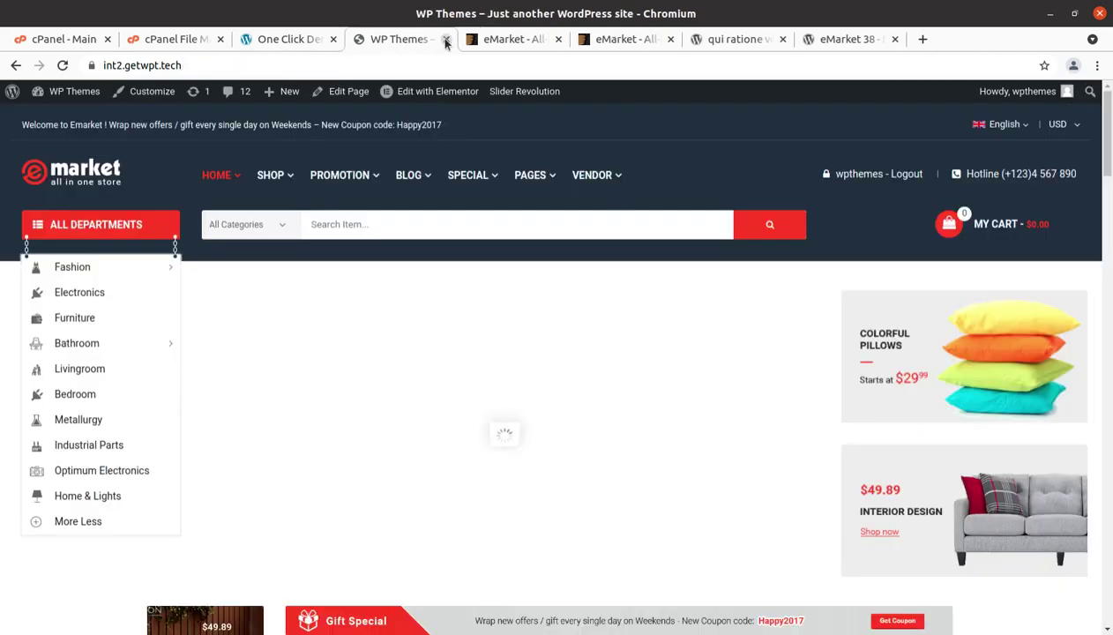
# Open the WordPress Dashboard in place of the demo import page and dismiss the Elementor Pro and inactive plugins notices.
pyautogui.click(291, 39)
pyautogui.scroll(2, 50, 196)
pyautogui.scroll(3, 35, 190)
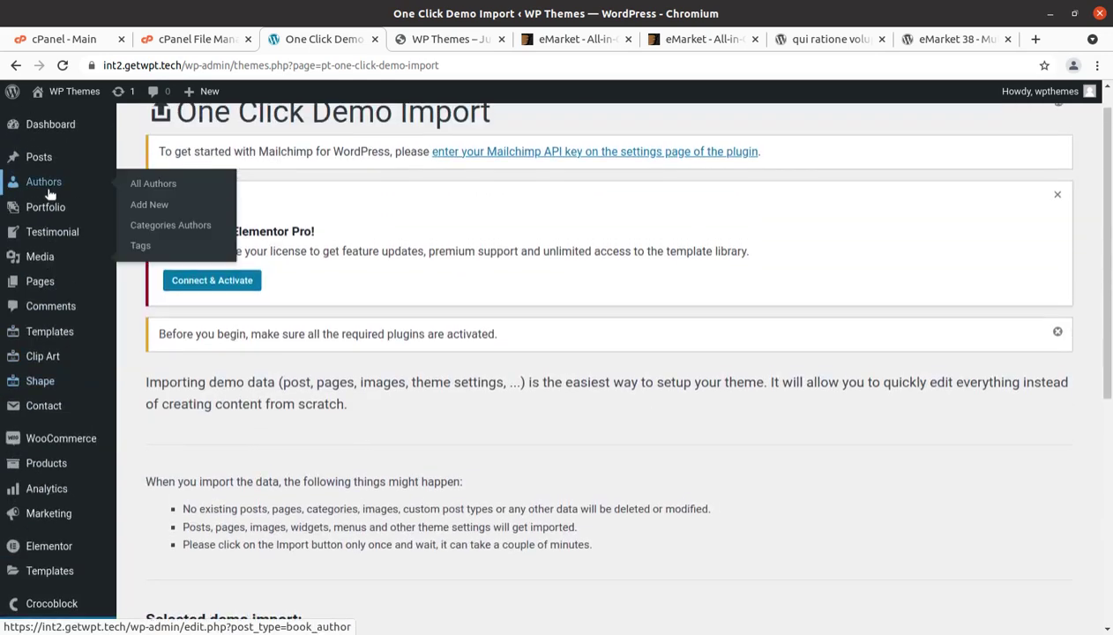
pyautogui.click(42, 134)
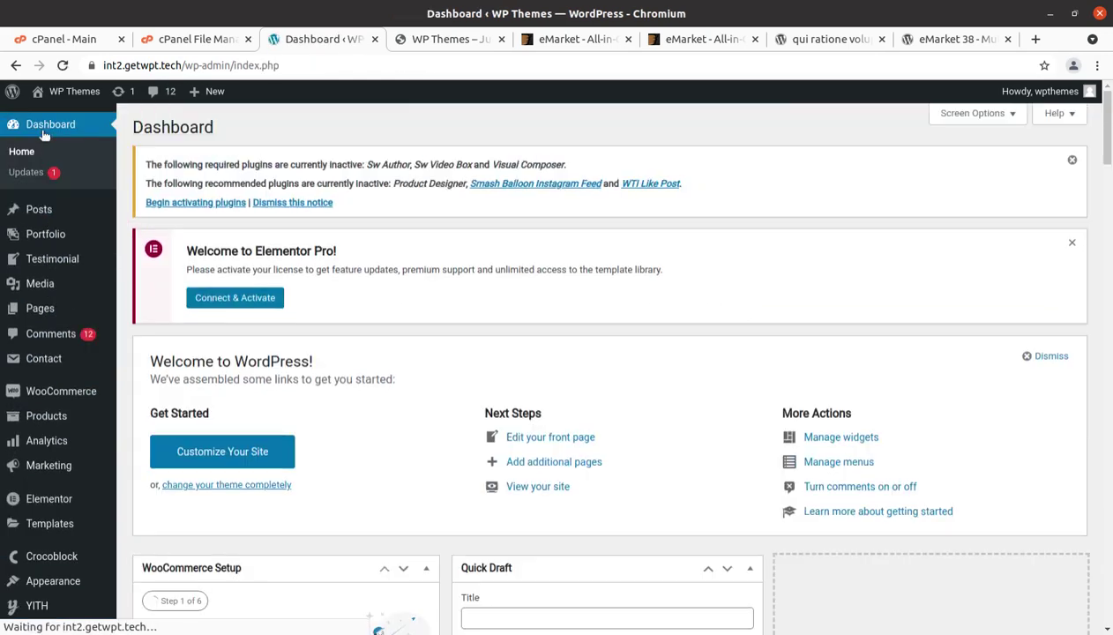
pyautogui.click(1072, 243)
pyautogui.click(1071, 161)
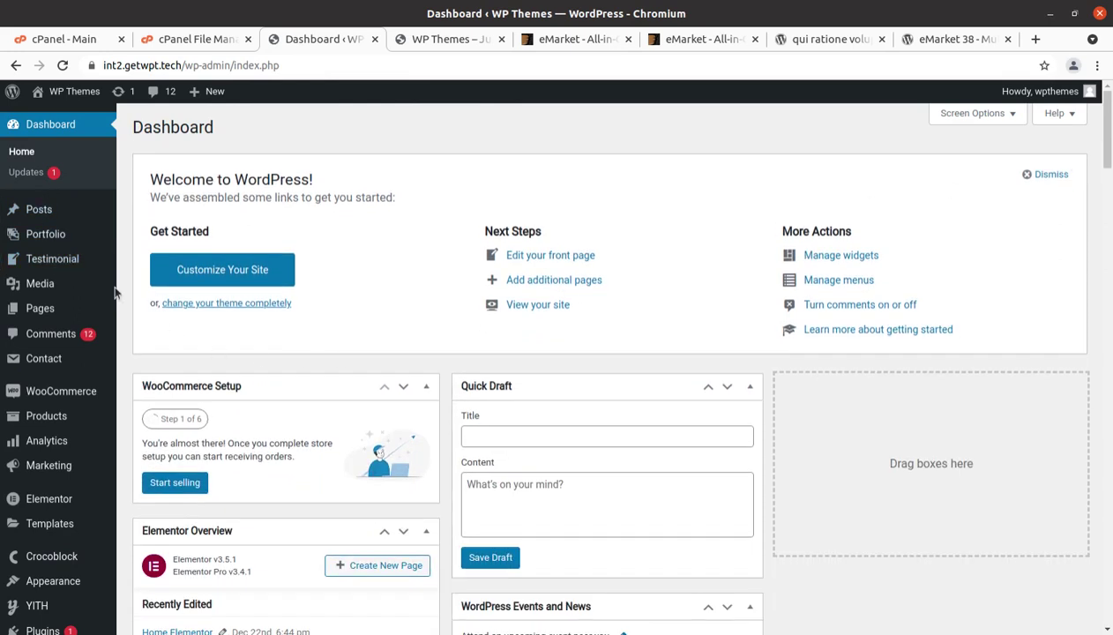
# Look through the portfolio list and view the first "Cras semper ipsum sed" item on the site.
pyautogui.moveTo(53, 235)
pyautogui.click(150, 236)
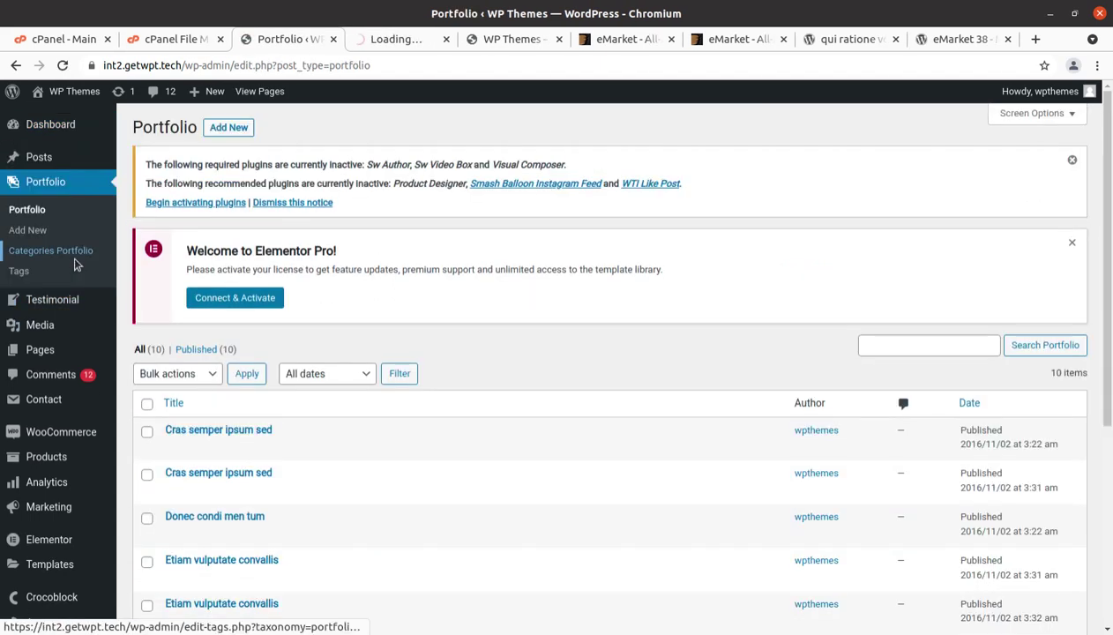
pyautogui.scroll(-3, 291, 401)
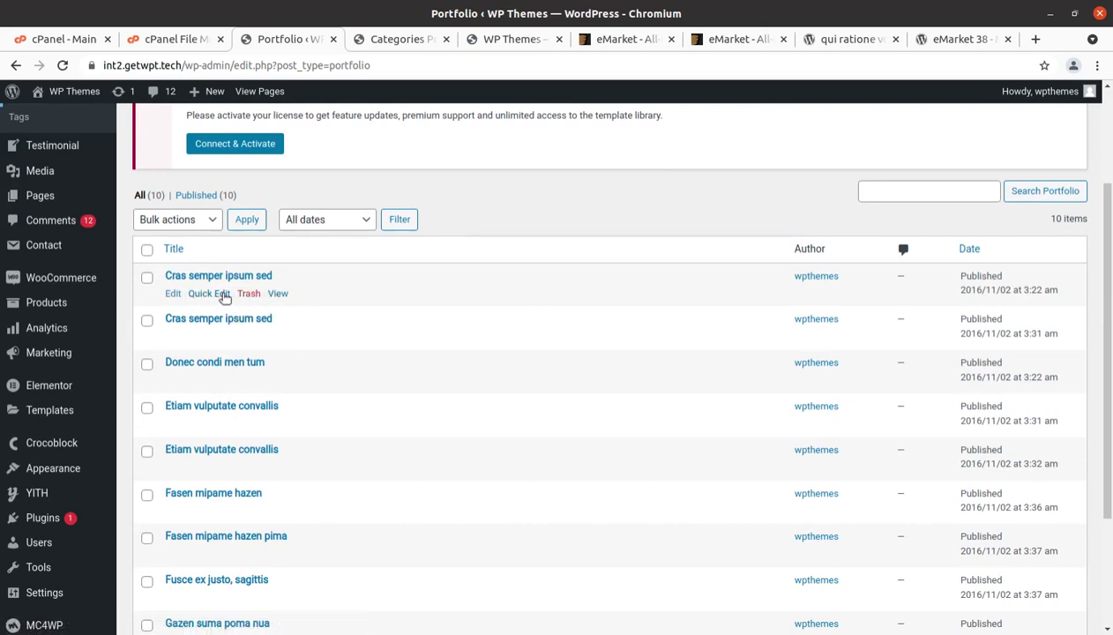
pyautogui.click(278, 293)
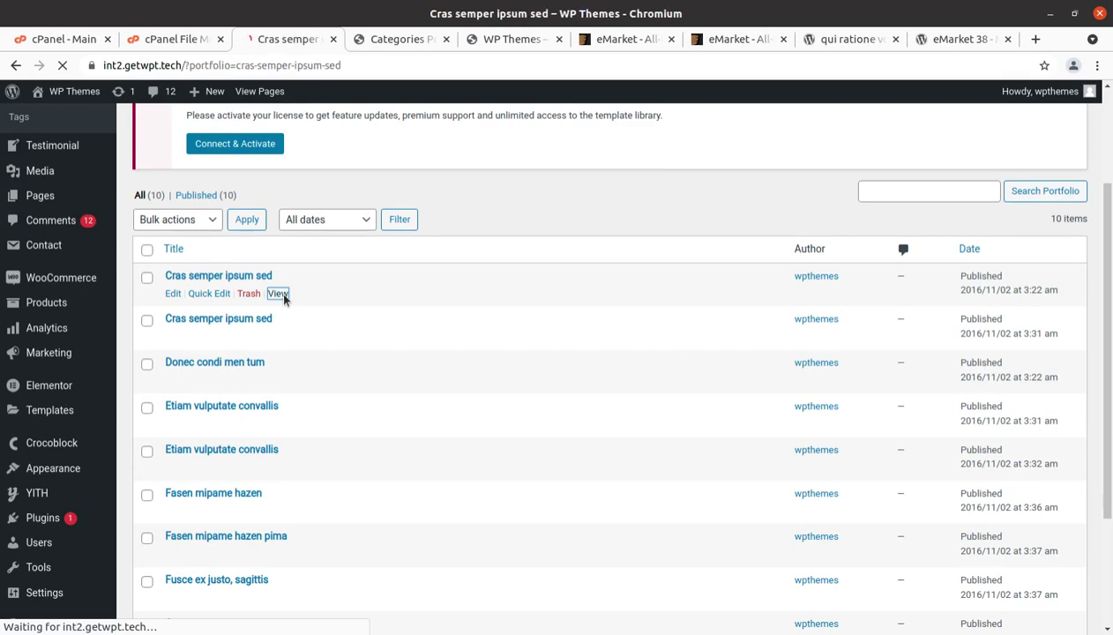
# Look through the "Cras semper ipsum sed" portfolio page down to the newsletter section and return to the admin portfolio list.
pyautogui.scroll(-5, 284, 300)
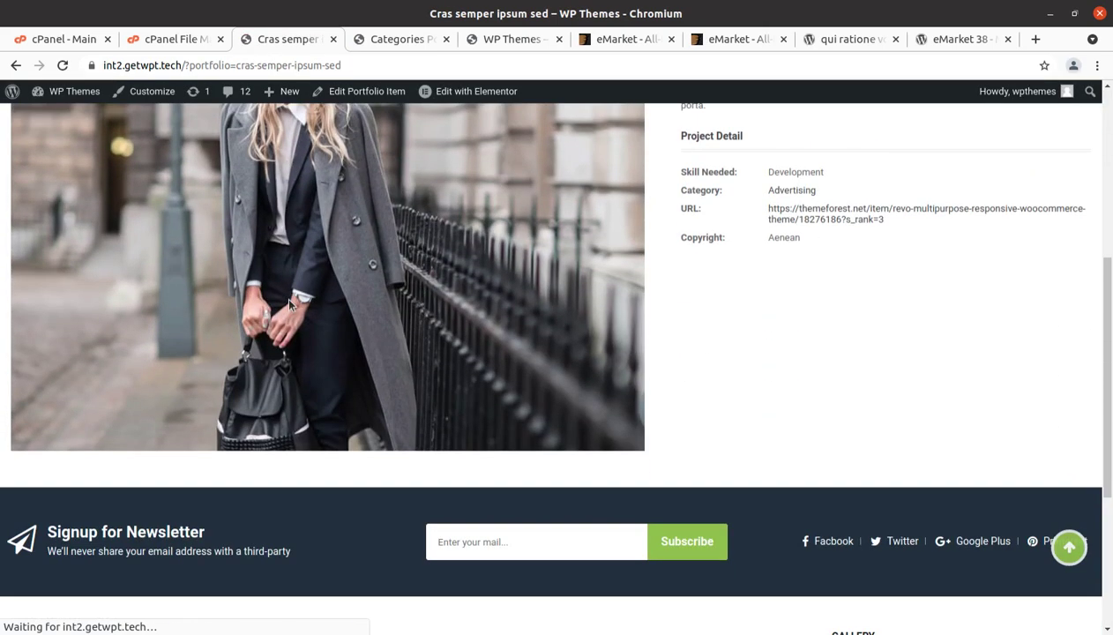
pyautogui.scroll(-2, 280, 335)
pyautogui.scroll(8, 291, 388)
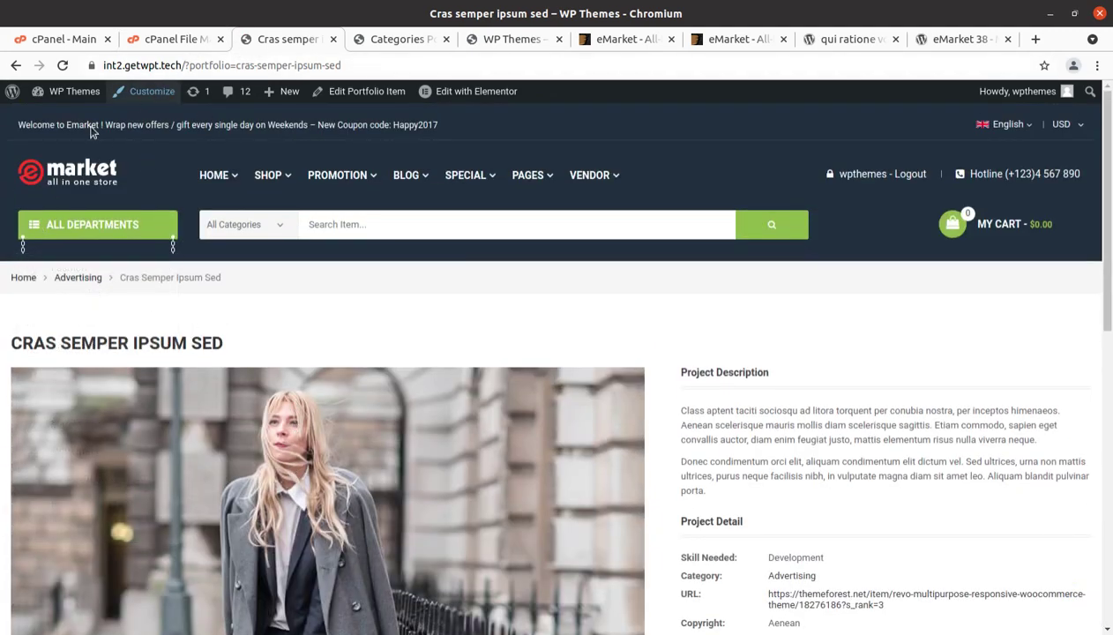
pyautogui.click(16, 65)
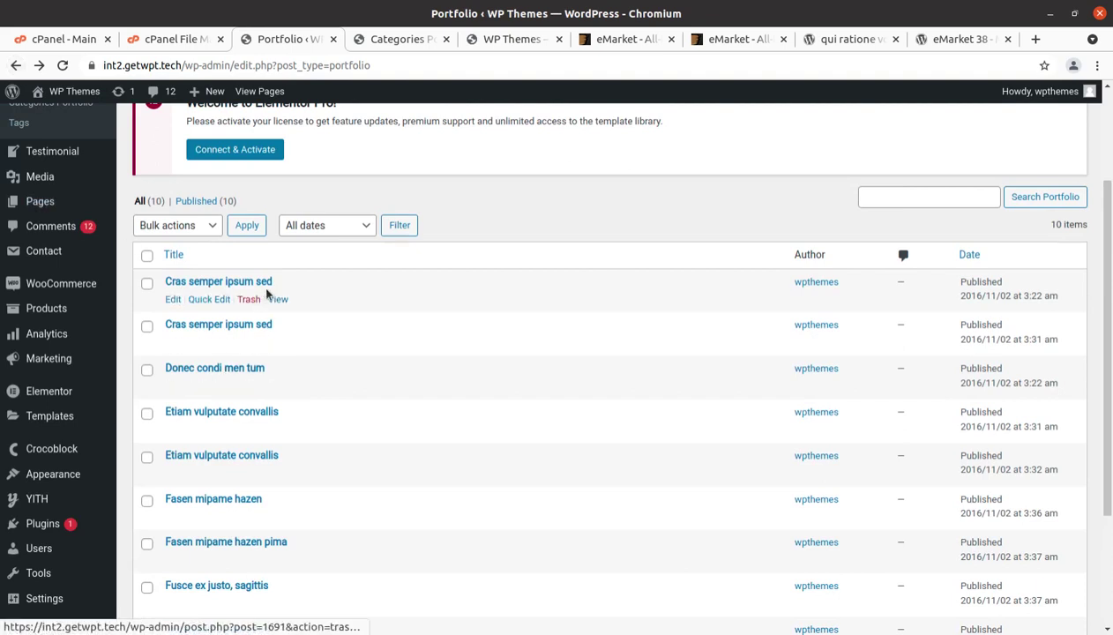
# Look through the imported portfolio items and dismiss the Elementor Pro and inactive plugins notices above the list.
pyautogui.scroll(-3, 291, 353)
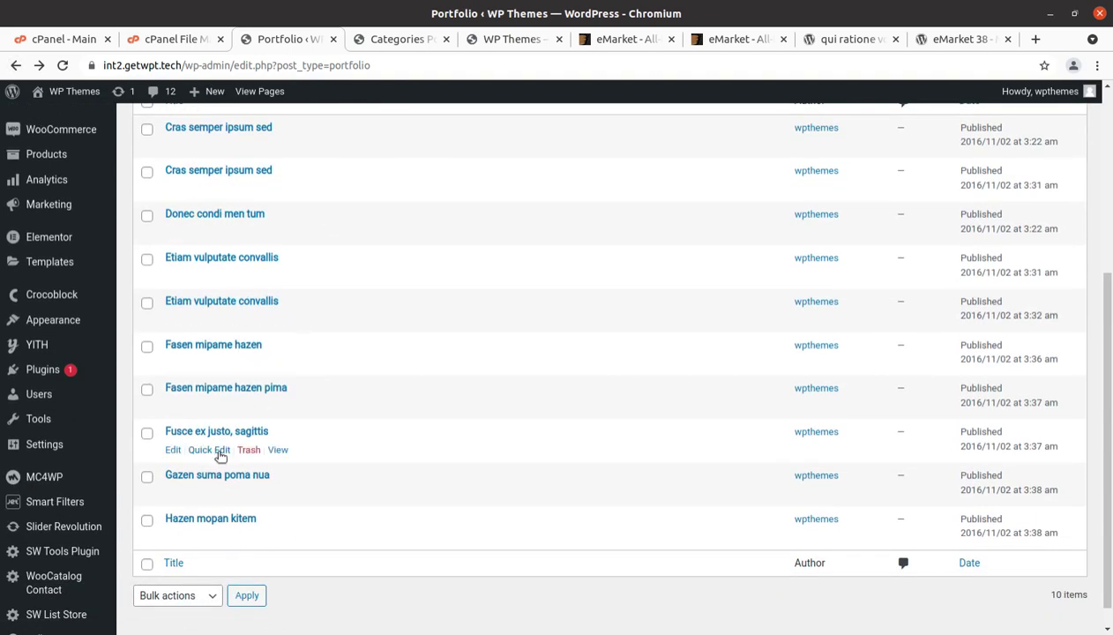
pyautogui.scroll(2, 220, 455)
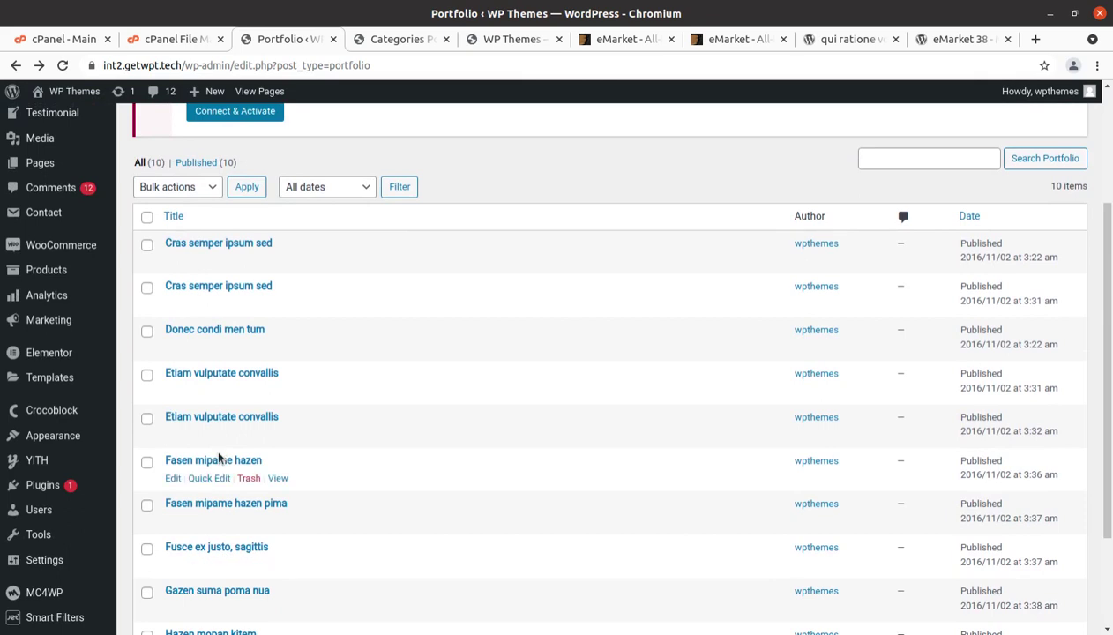
pyautogui.scroll(-2, 218, 457)
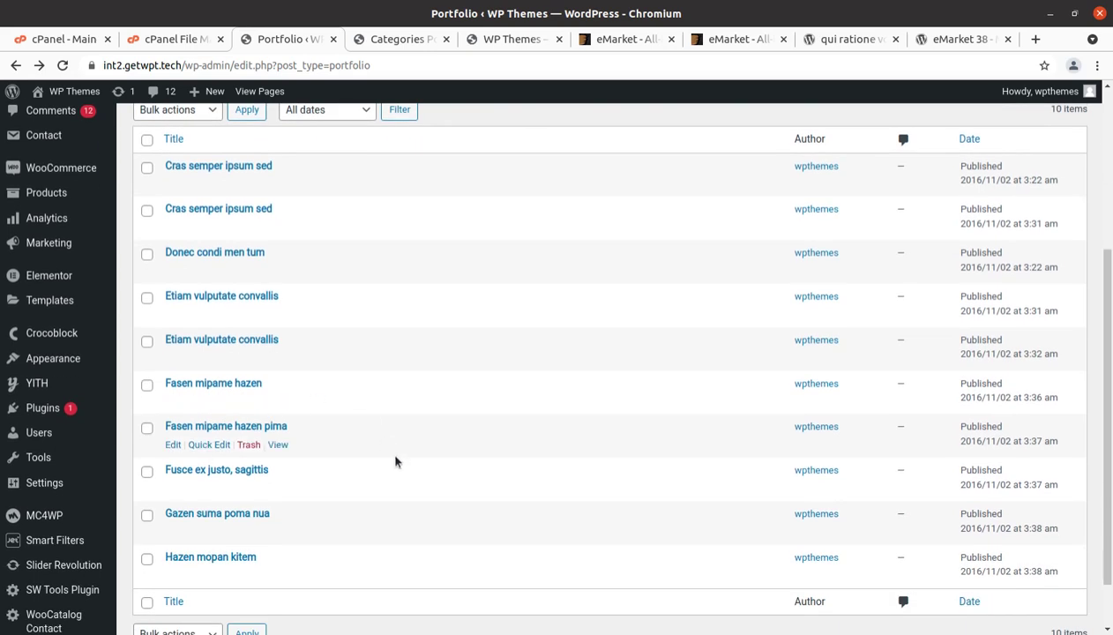
pyautogui.scroll(-2, 395, 478)
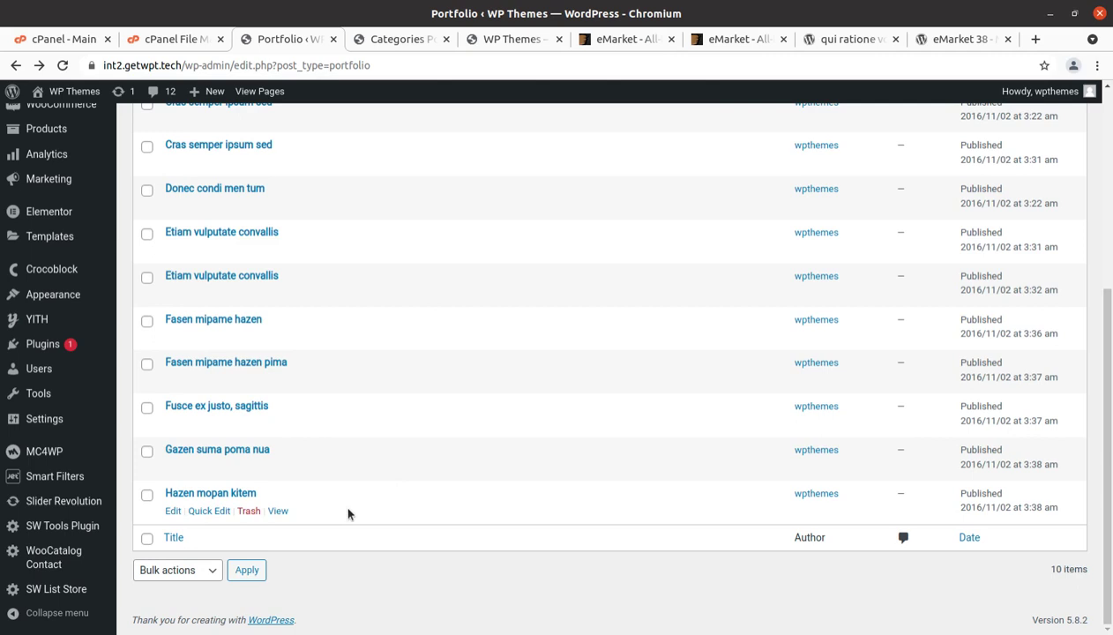
pyautogui.scroll(4, 347, 514)
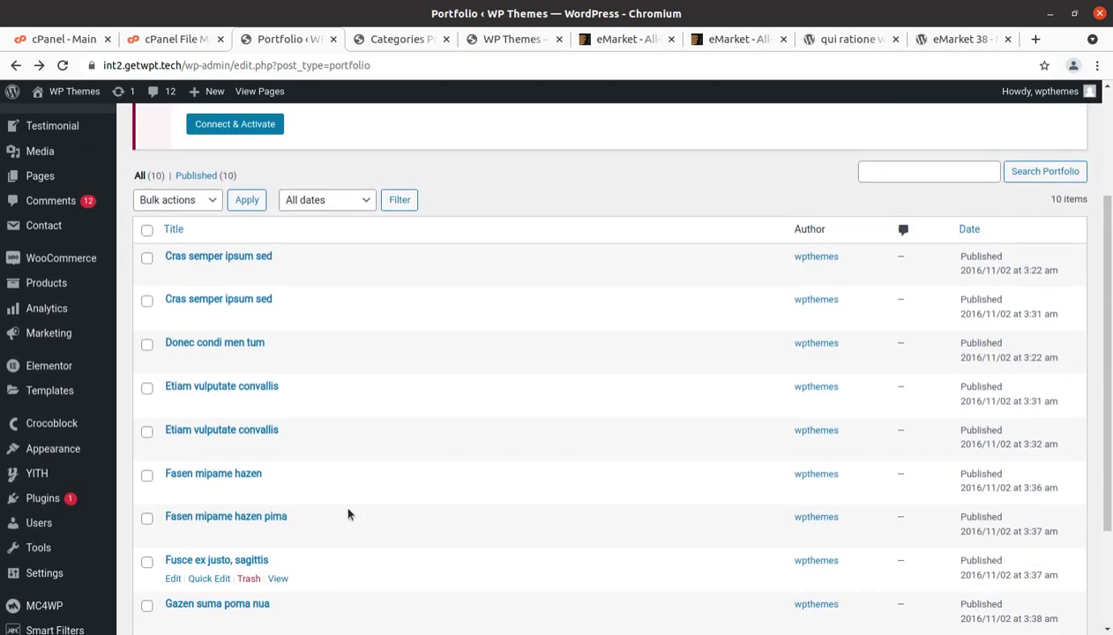
pyautogui.scroll(4, 331, 602)
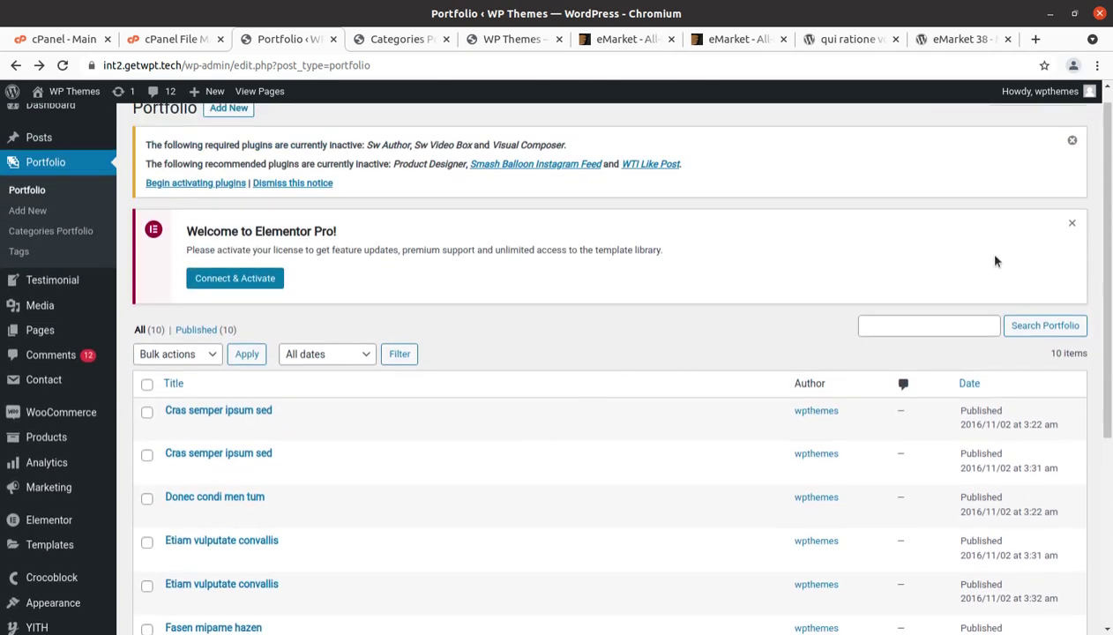
pyautogui.click(1068, 226)
pyautogui.click(1071, 140)
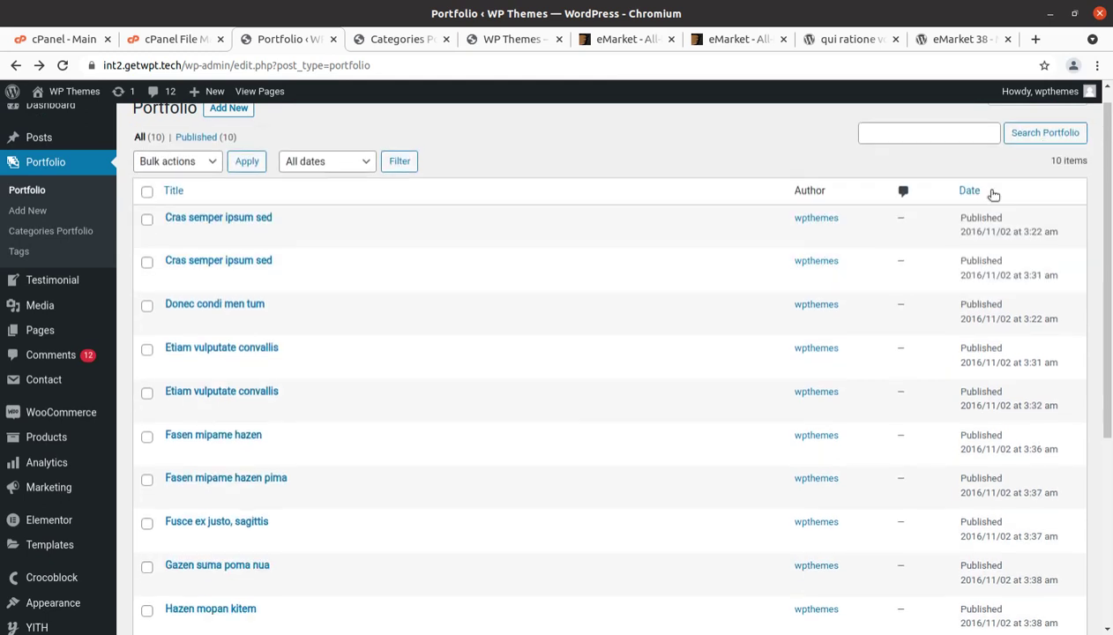
# Check the Testimonial list in a separate browser tab, closing the Categories Portfolio tab and the testimonial tab.
pyautogui.moveTo(95, 278)
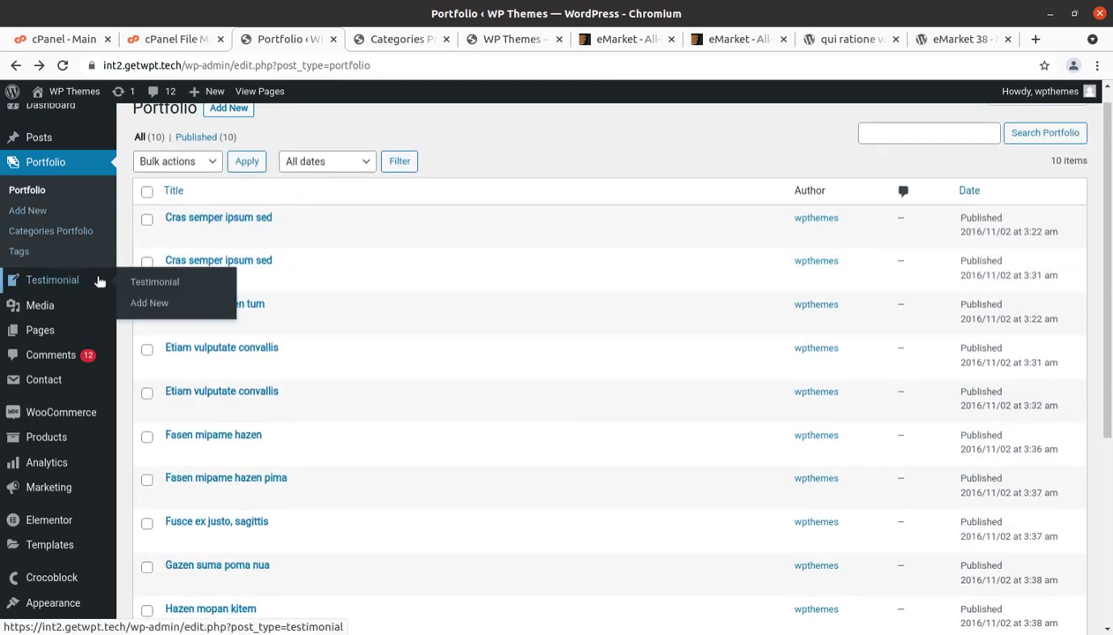
pyautogui.middleClick(142, 287)
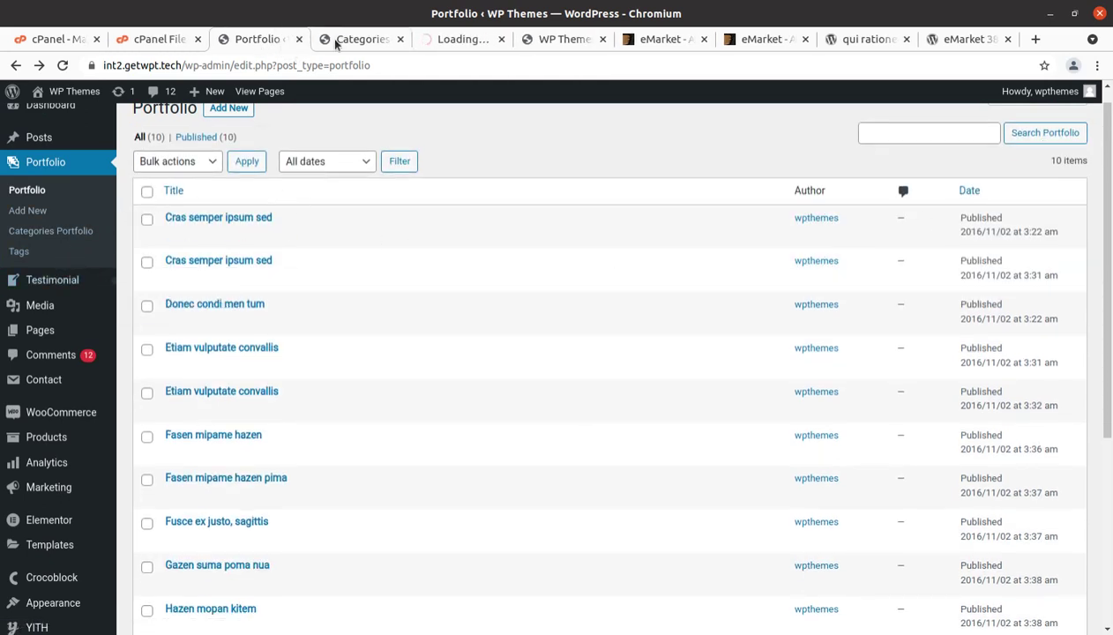
pyautogui.click(370, 42)
pyautogui.click(399, 39)
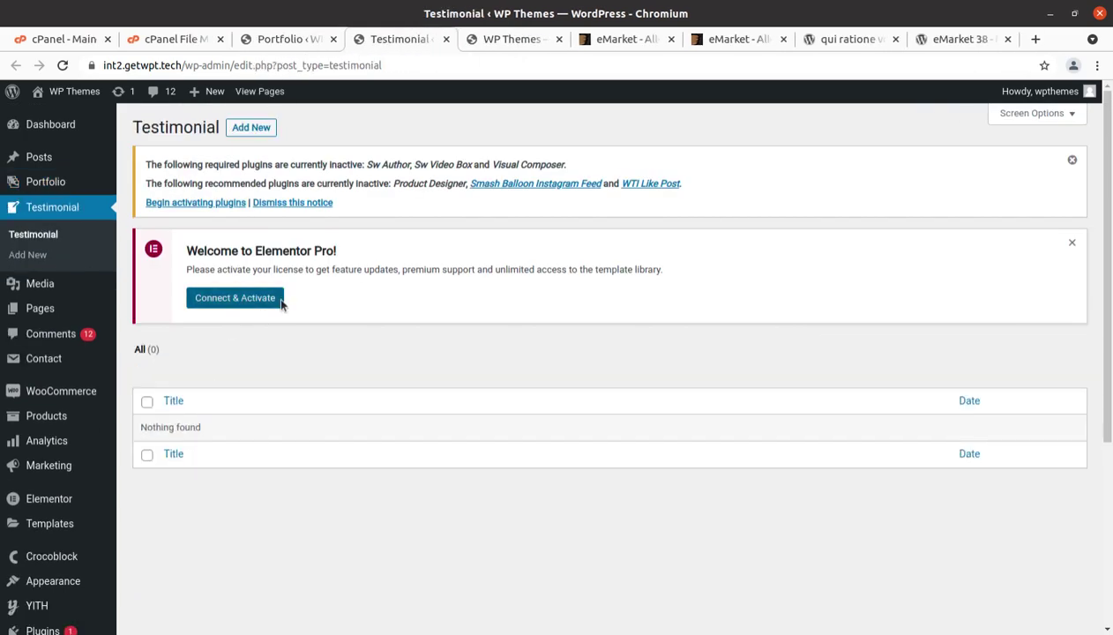
pyautogui.click(446, 39)
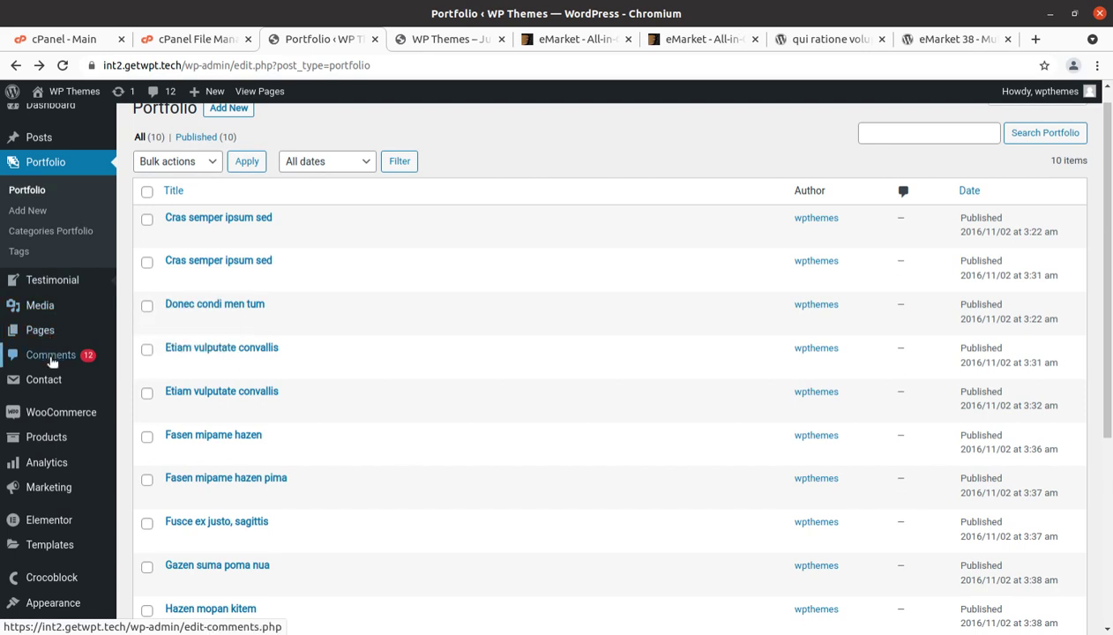
# Open the Crocoblock dashboard in a new browser tab and switch to it.
pyautogui.scroll(-4, 53, 410)
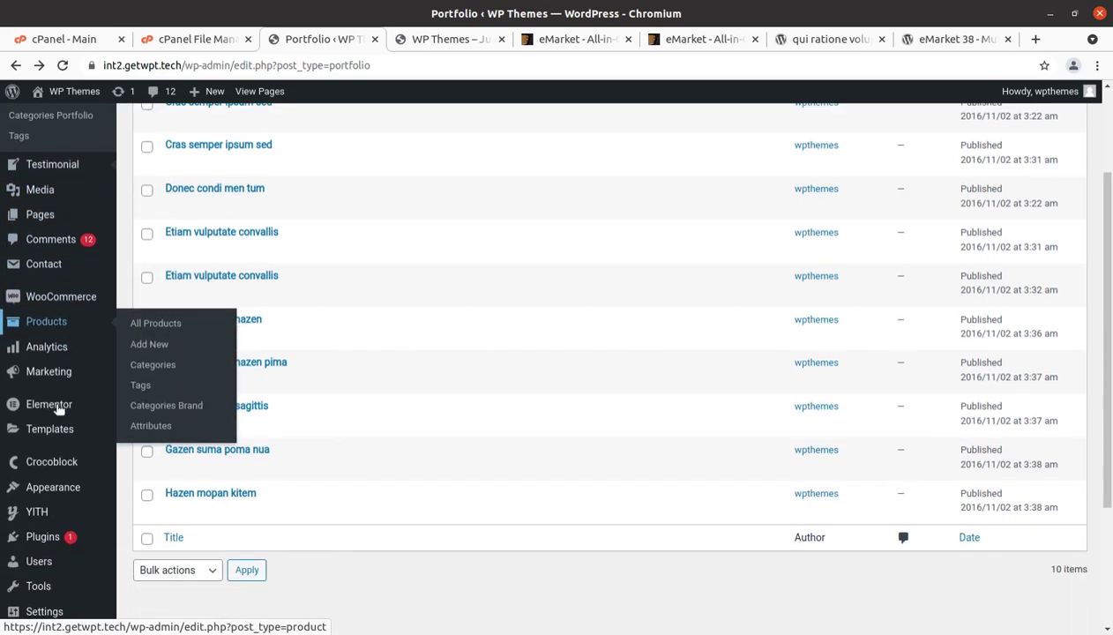
pyautogui.moveTo(36, 436)
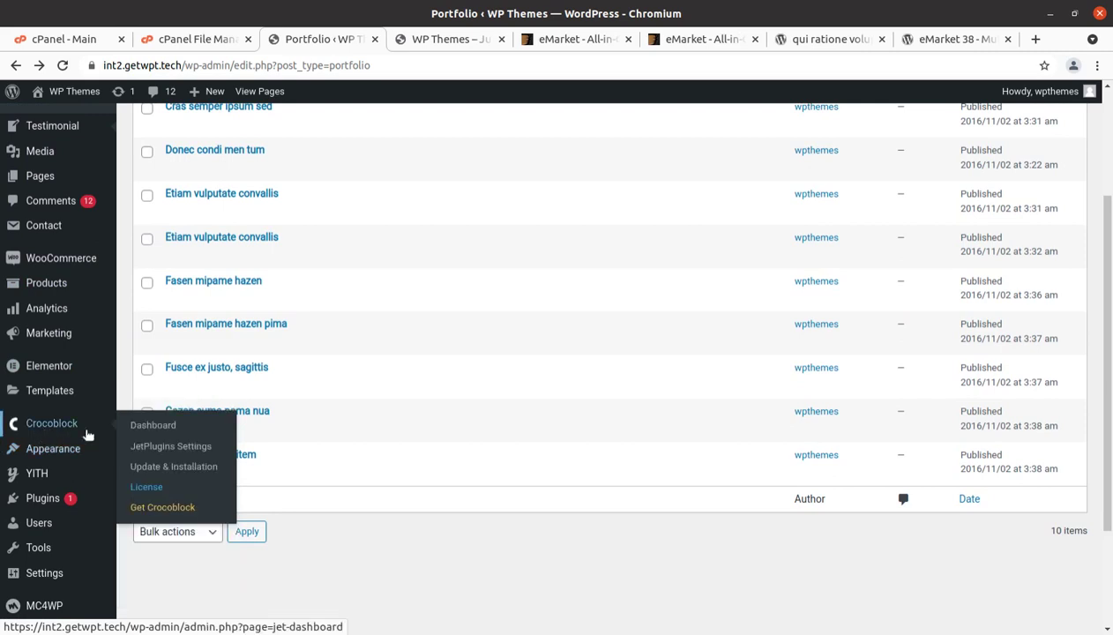
pyautogui.middleClick(163, 425)
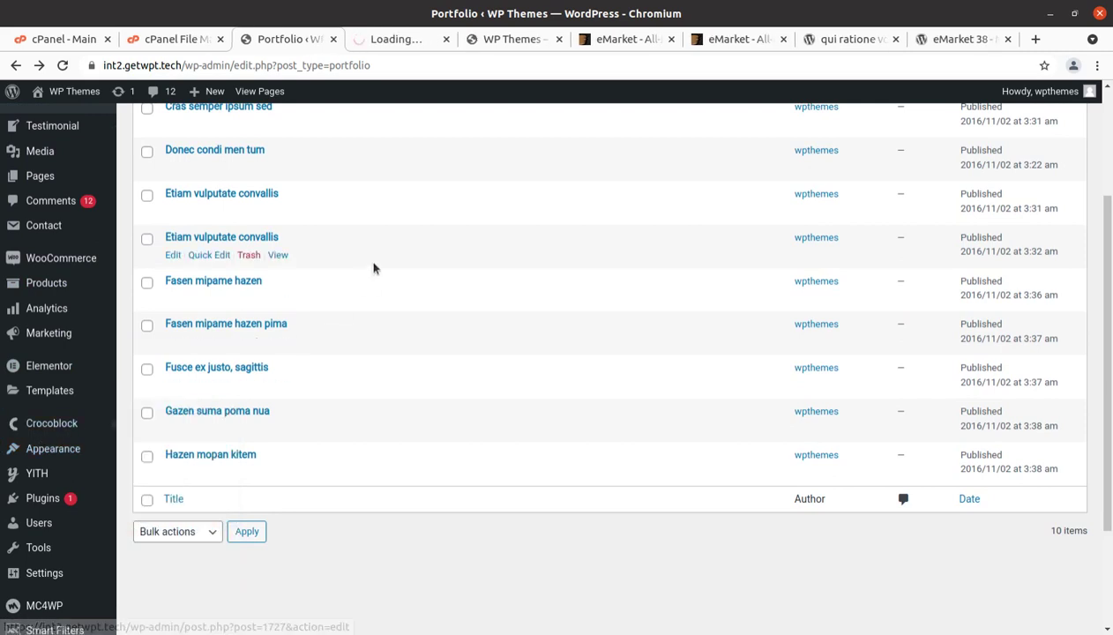
pyautogui.click(398, 40)
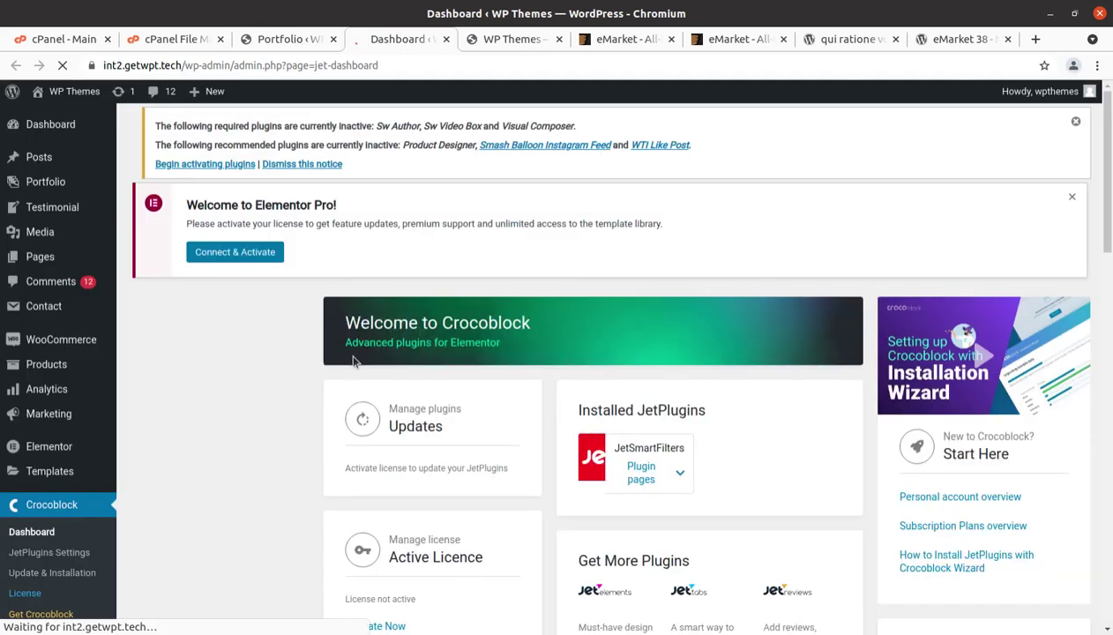
# Examine the Crocoblock dashboard's license status, installed JetPlugins, additional plugins and Hot Deals sections.
pyautogui.scroll(-3, 510, 399)
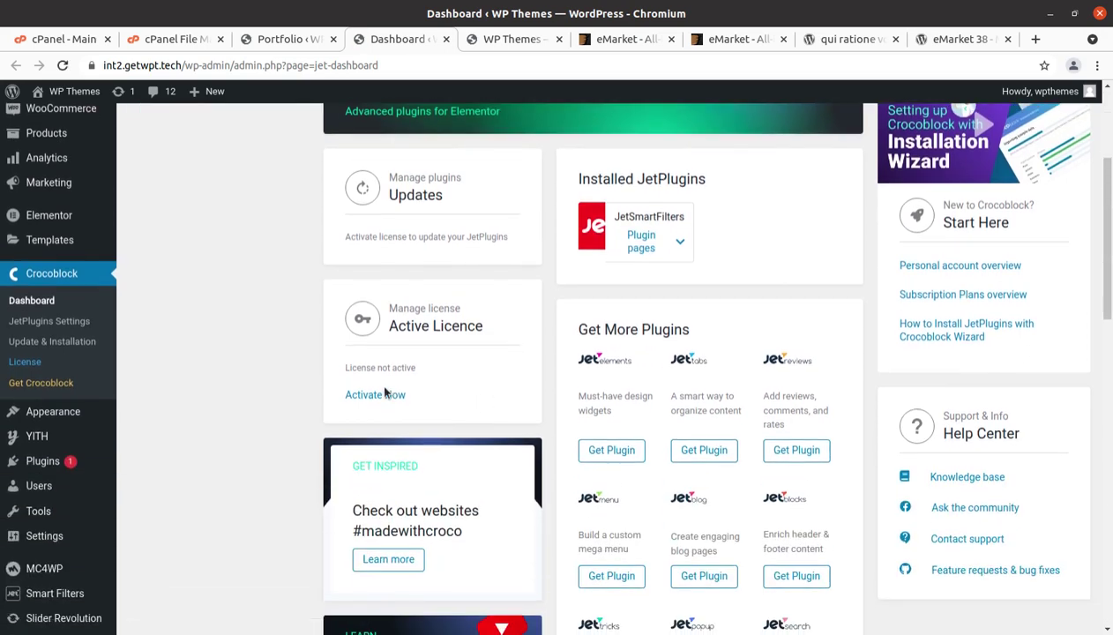
pyautogui.scroll(-3, 384, 391)
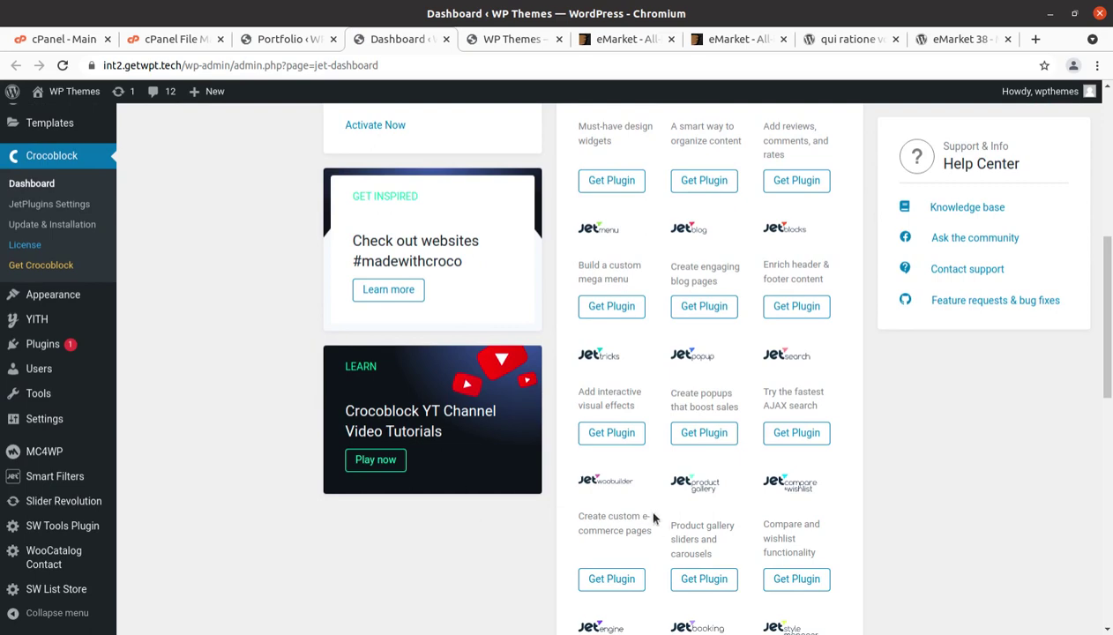
pyautogui.scroll(6, 652, 519)
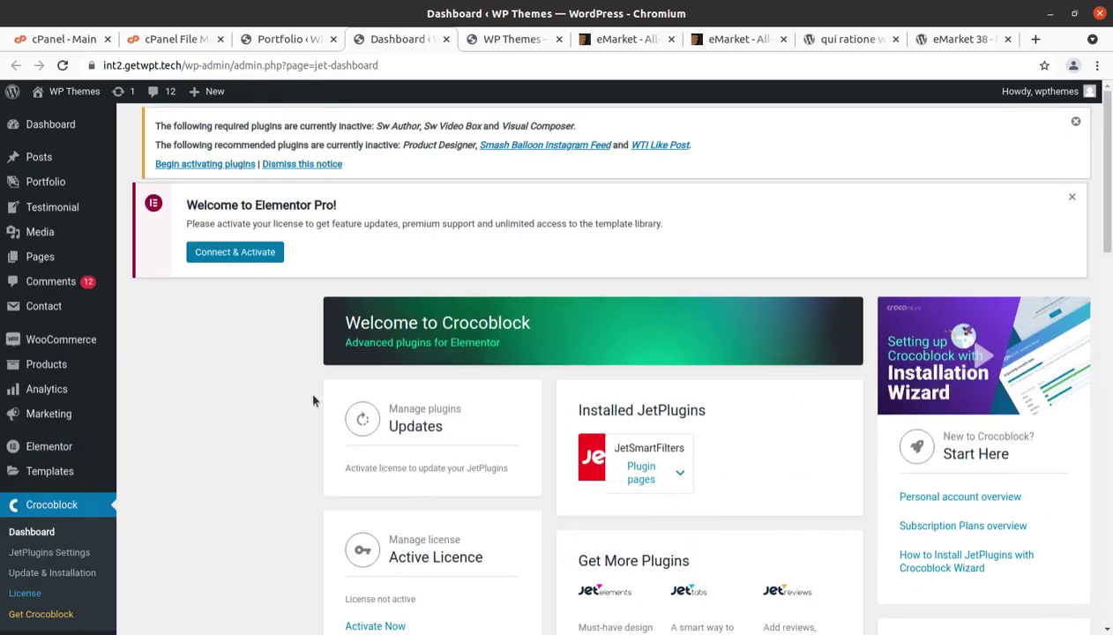
pyautogui.scroll(-1, 305, 381)
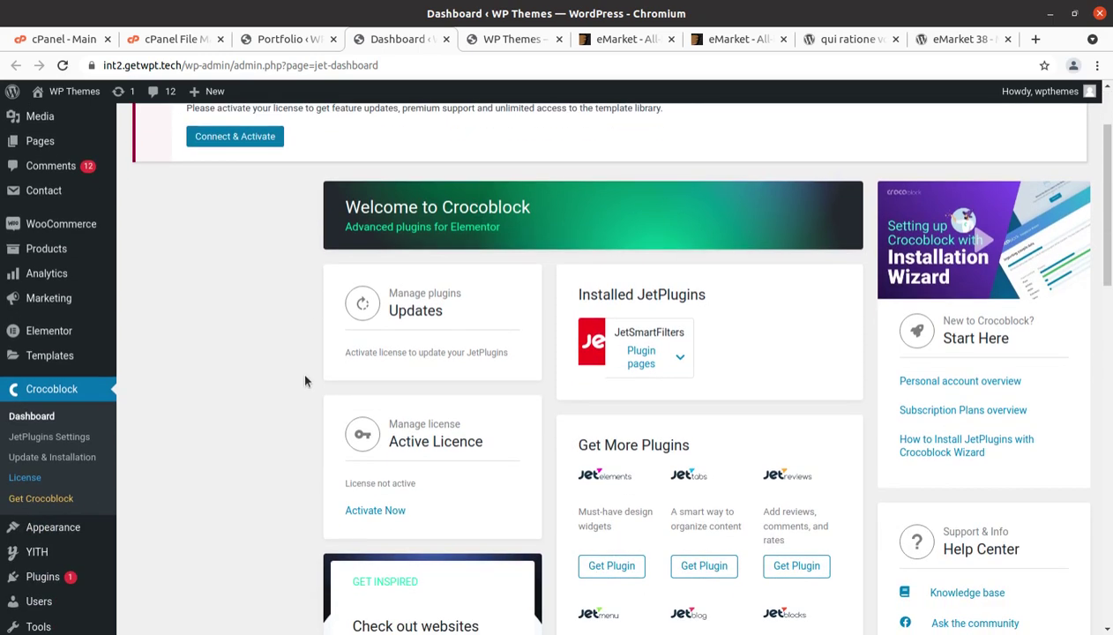
pyautogui.scroll(-1, 305, 381)
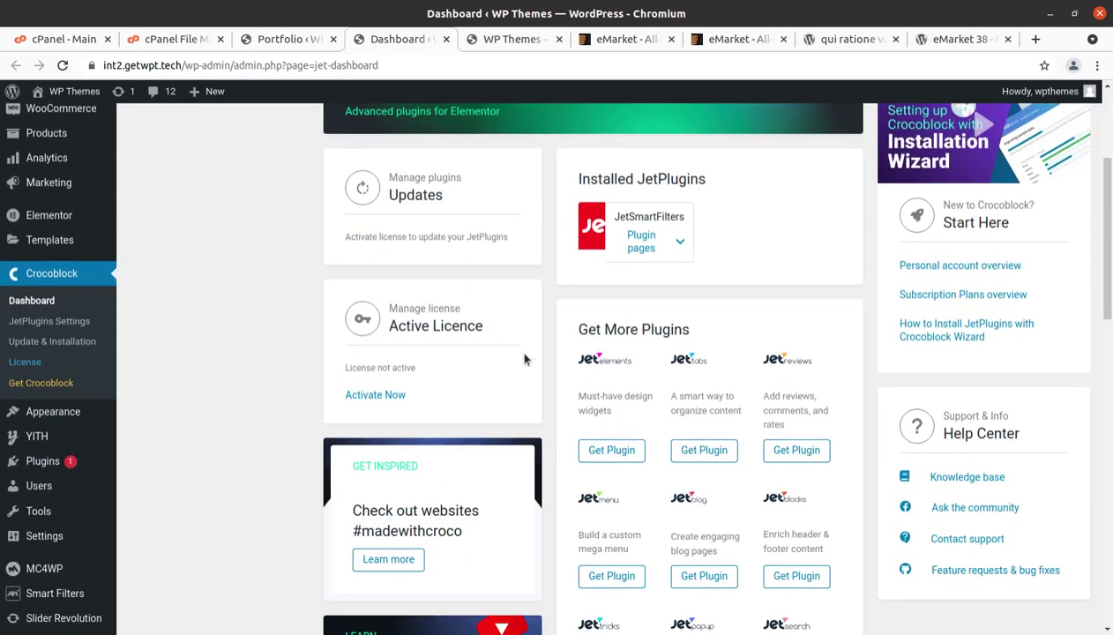
pyautogui.scroll(-1, 357, 315)
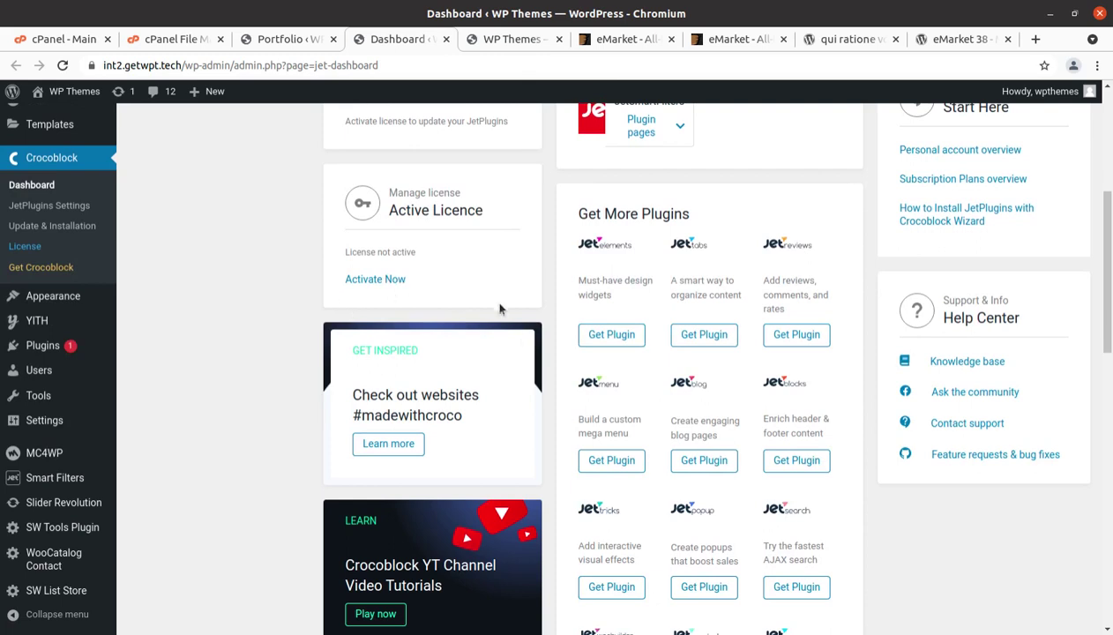
pyautogui.scroll(-1, 516, 335)
pyautogui.scroll(-5, 714, 416)
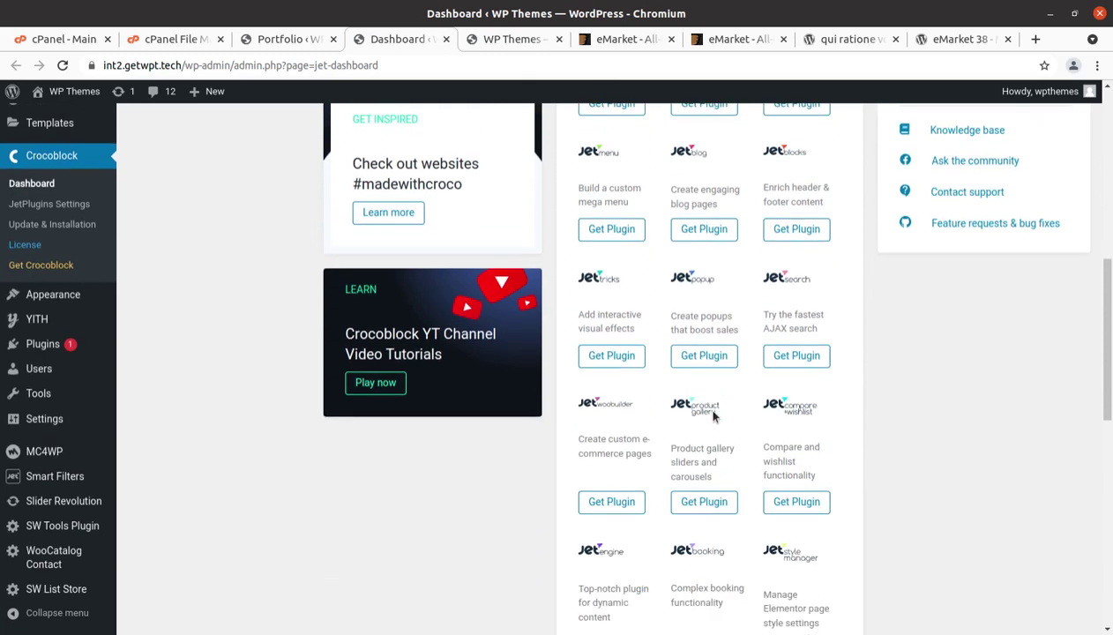
pyautogui.scroll(-4, 707, 416)
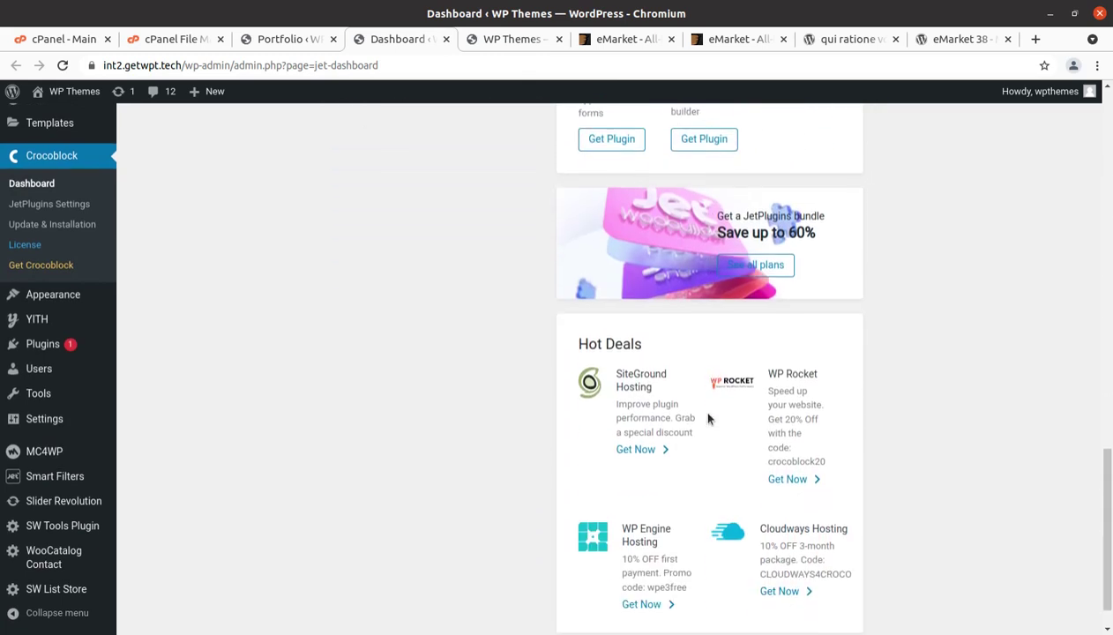
# Open the JetPlugins Settings and review the JetSmartFilters general settings for widget filters.
pyautogui.click(30, 206)
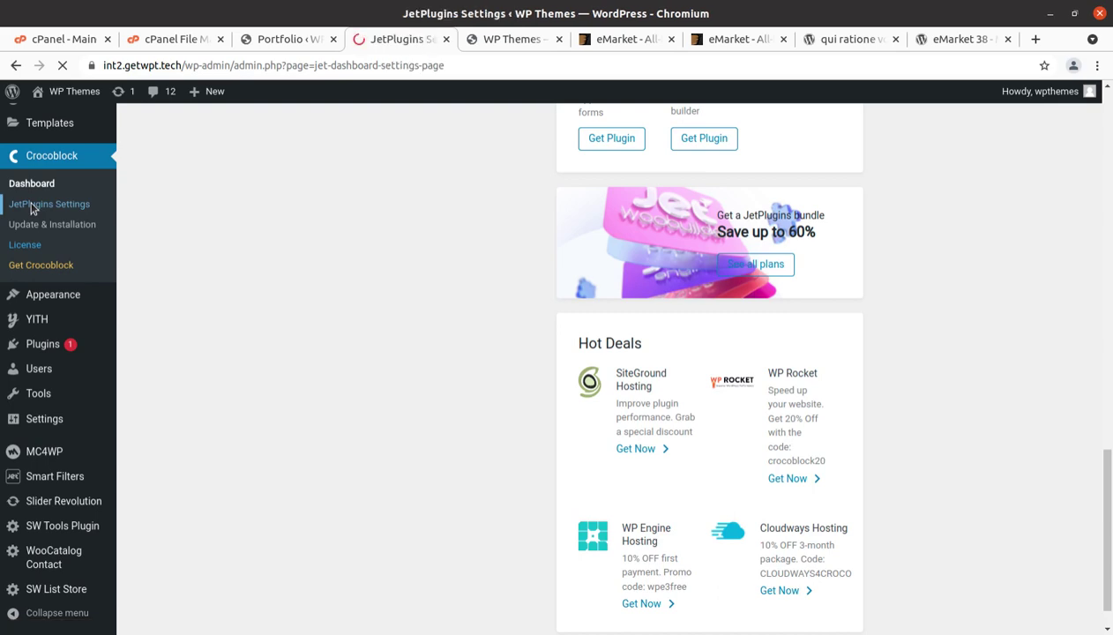
pyautogui.scroll(-3, 835, 521)
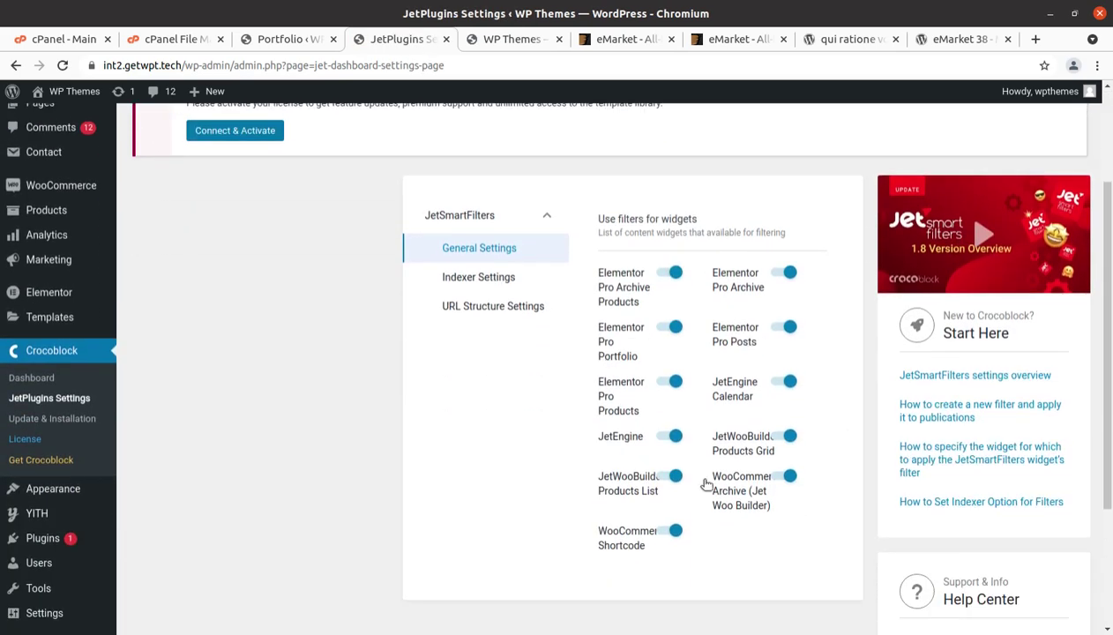
pyautogui.scroll(-4, 824, 427)
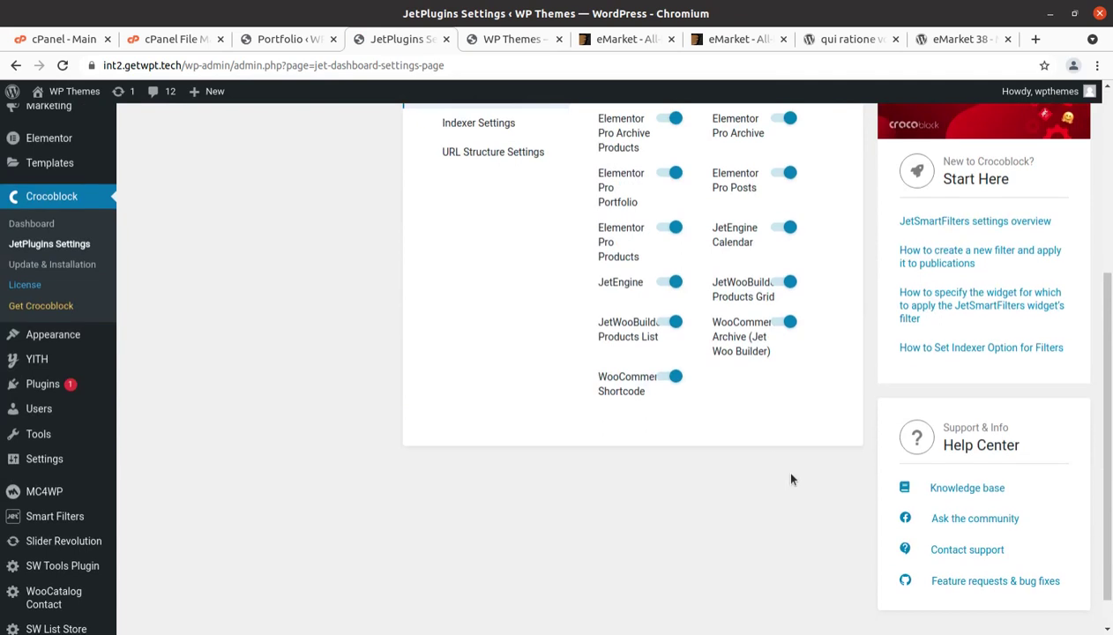
pyautogui.scroll(4, 585, 426)
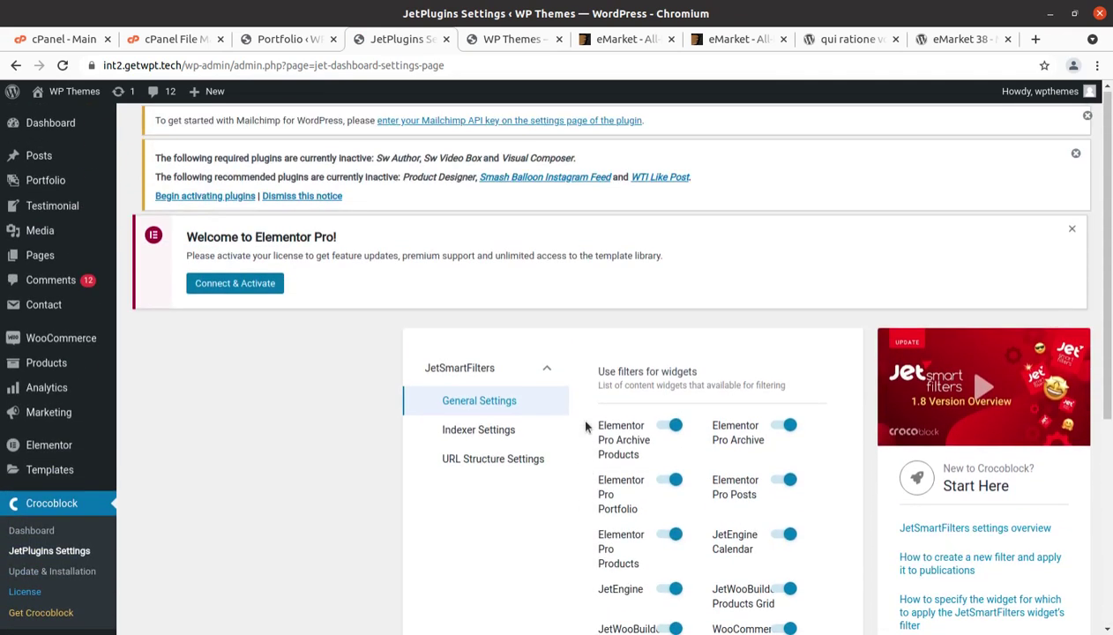
# Try to dismiss the Elementor Pro, inactive plugins and Mailchimp notices on the JetPlugins Settings page.
pyautogui.click(1071, 229)
pyautogui.click(1074, 154)
pyautogui.click(1087, 116)
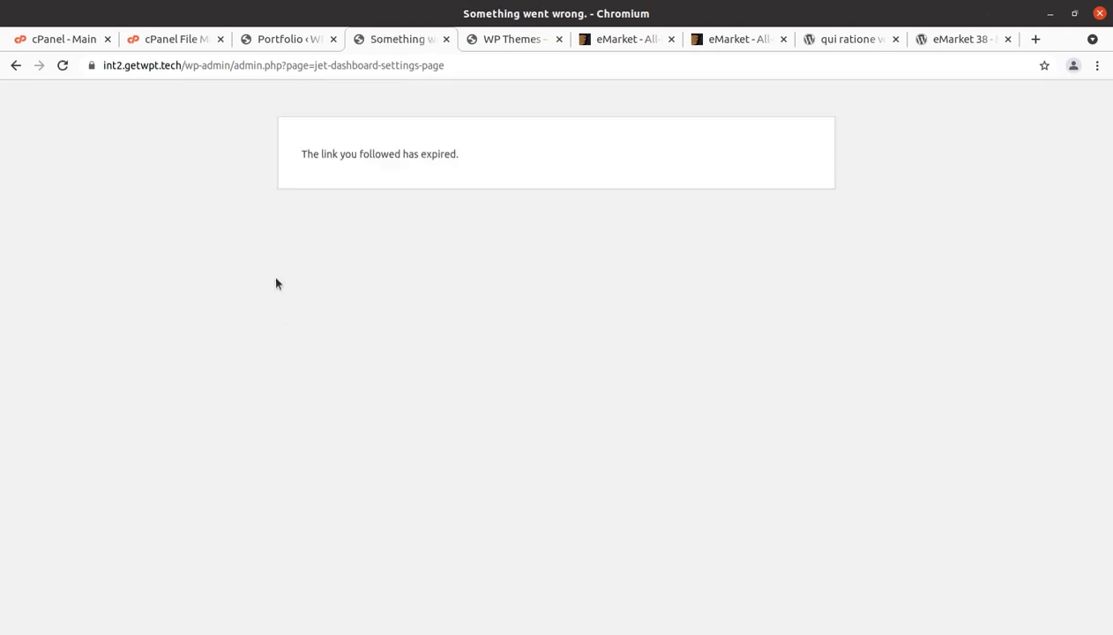
# Shorten the page address to int2.getwpt.tech/wp-admin to load the WordPress Dashboard and look through its admin menu entries.
pyautogui.moveTo(235, 66); pyautogui.dragTo(620, 82)
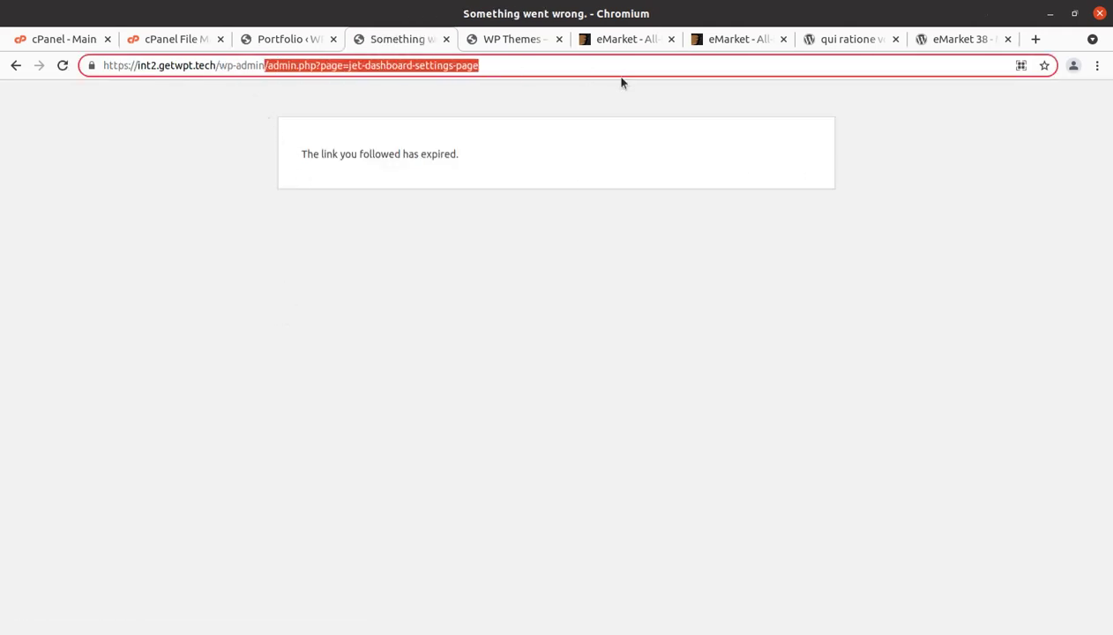
pyautogui.press('BackSpace')
pyautogui.press('Return')
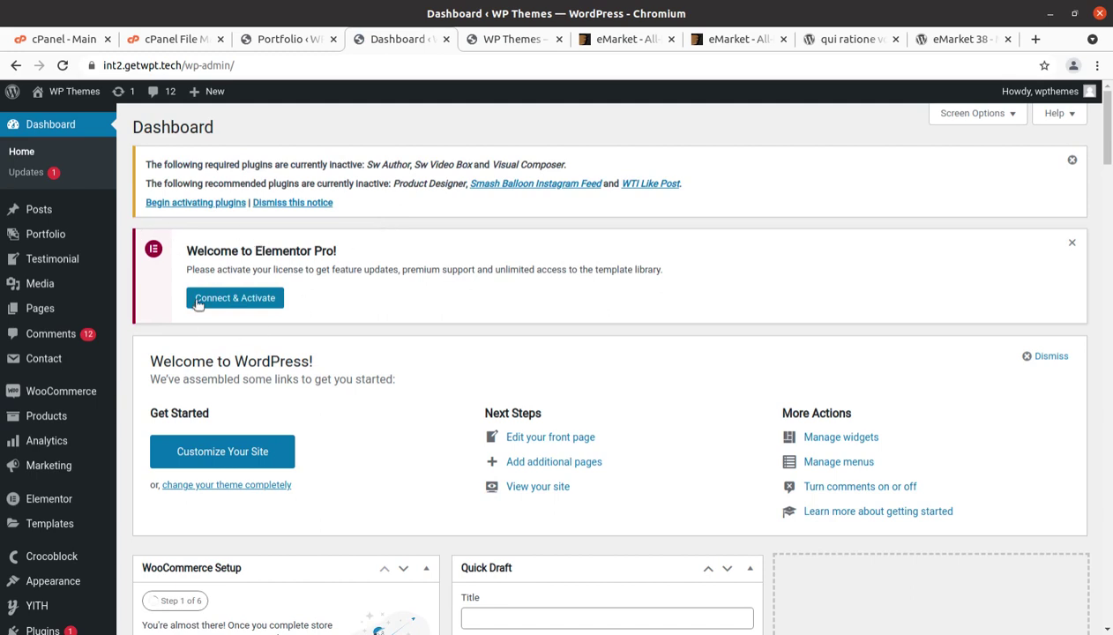
pyautogui.scroll(-3, 176, 371)
pyautogui.scroll(-3, 35, 397)
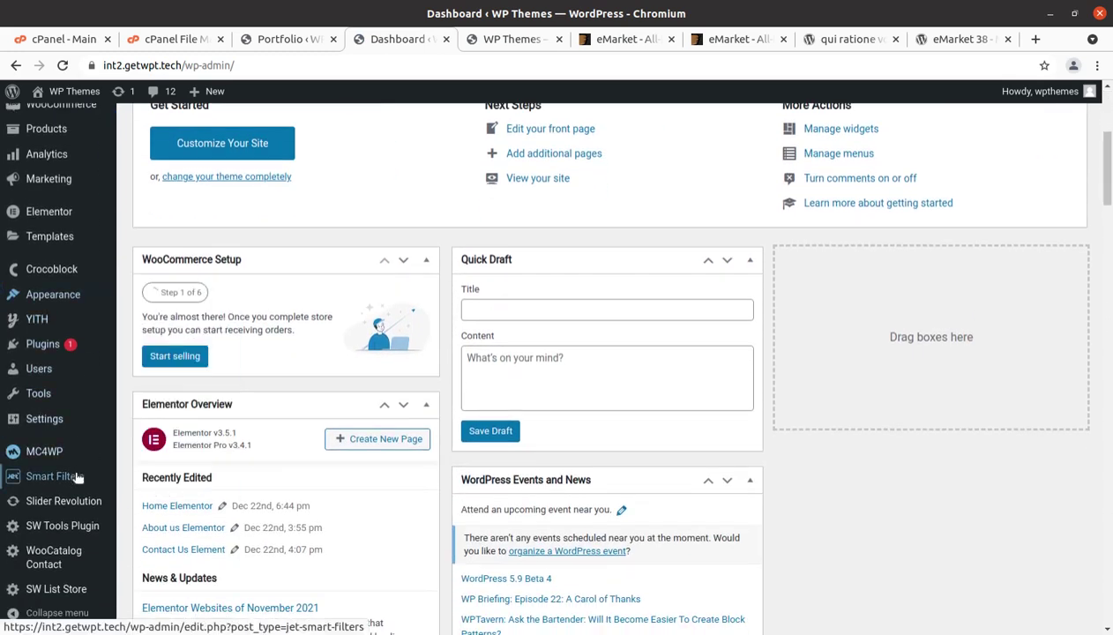
pyautogui.scroll(2, 80, 421)
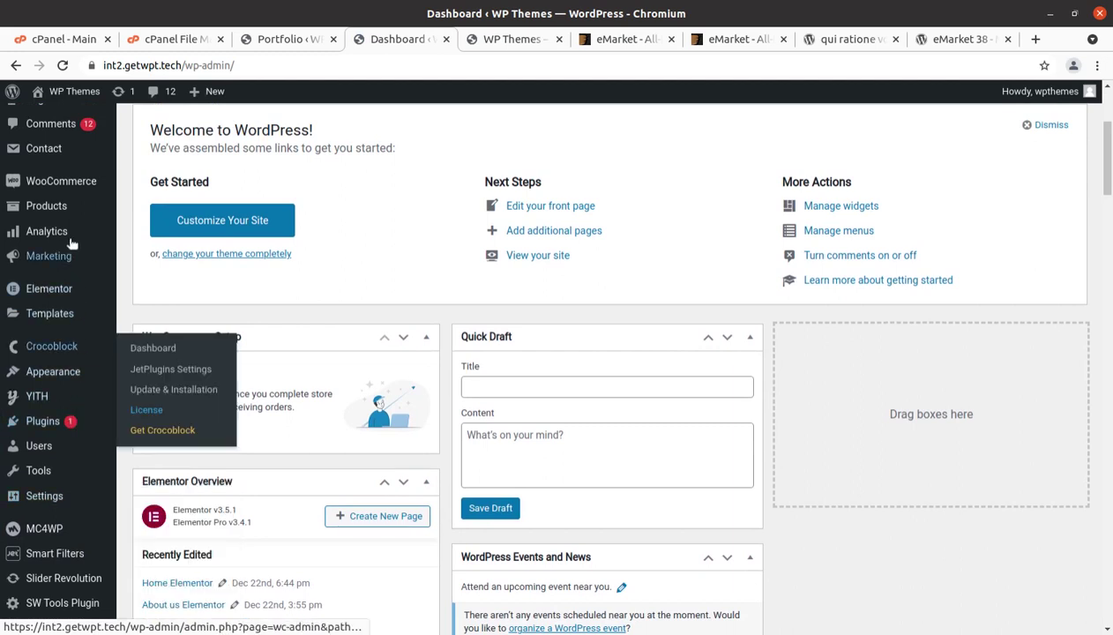
# Open the Smart Filters list in a new browser tab and switch to it.
pyautogui.moveTo(69, 233)
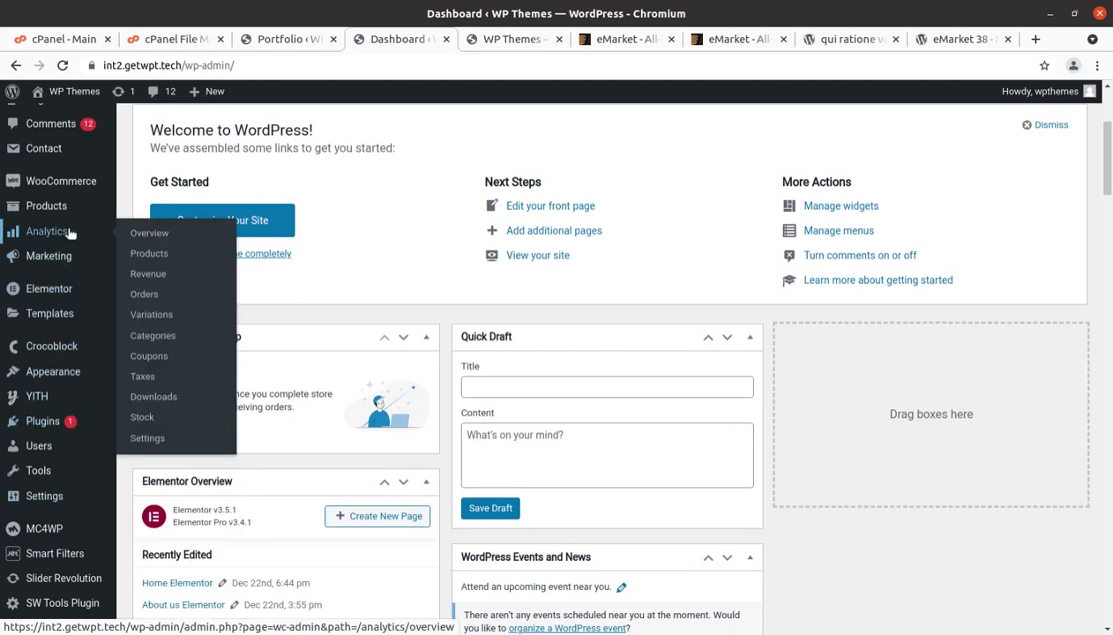
pyautogui.moveTo(55, 402)
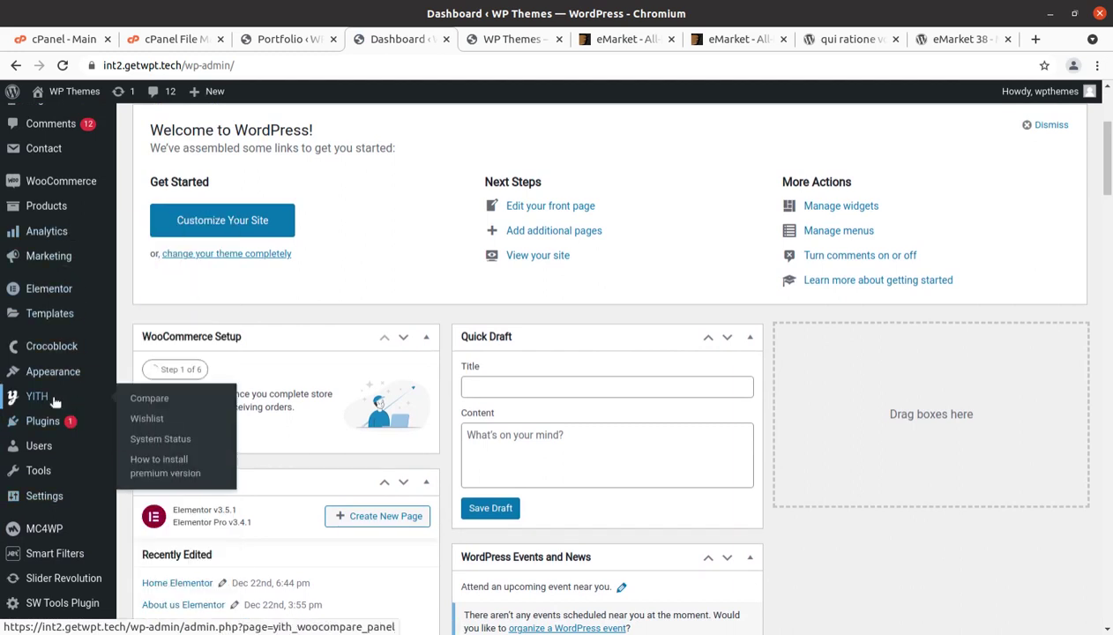
pyautogui.scroll(-1, 53, 397)
pyautogui.scroll(-1, 52, 370)
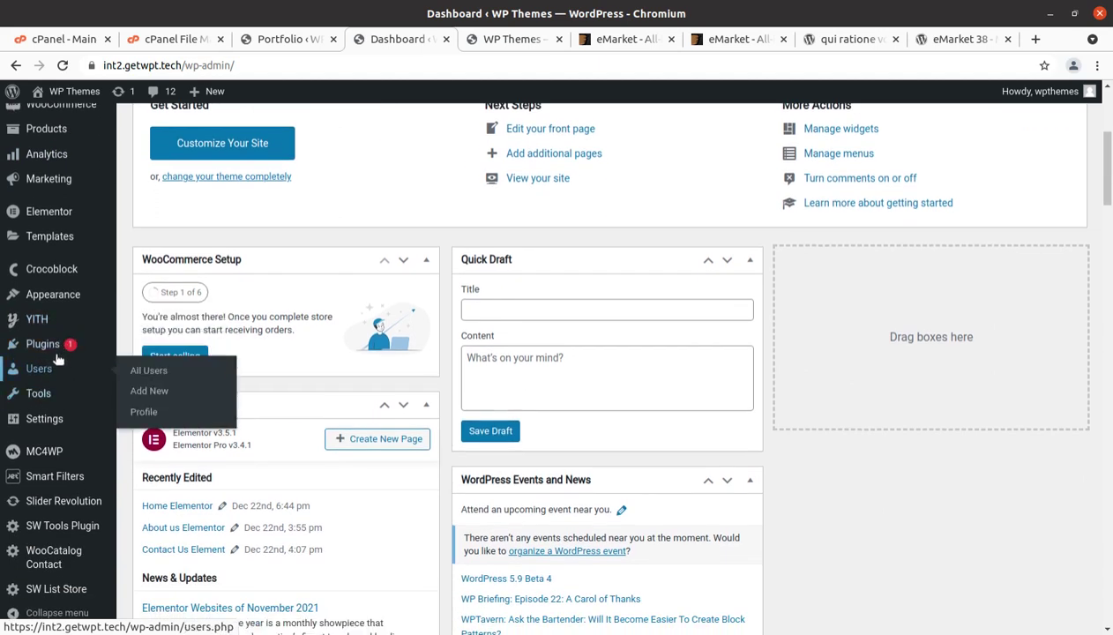
pyautogui.scroll(-1, 26, 441)
pyautogui.moveTo(44, 486)
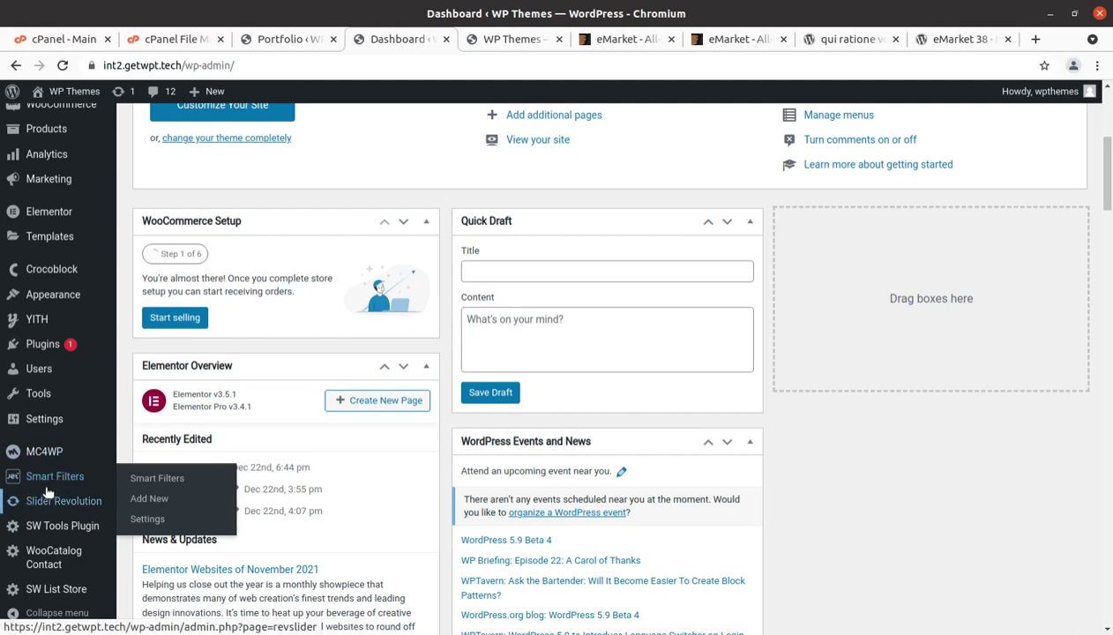
pyautogui.middleClick(146, 478)
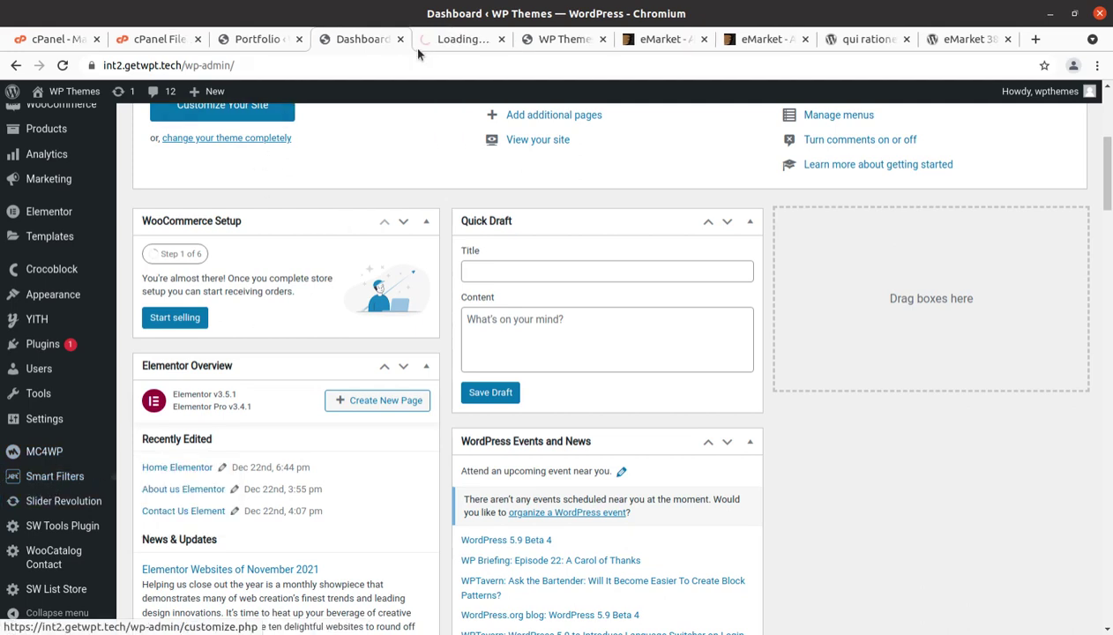
pyautogui.click(436, 39)
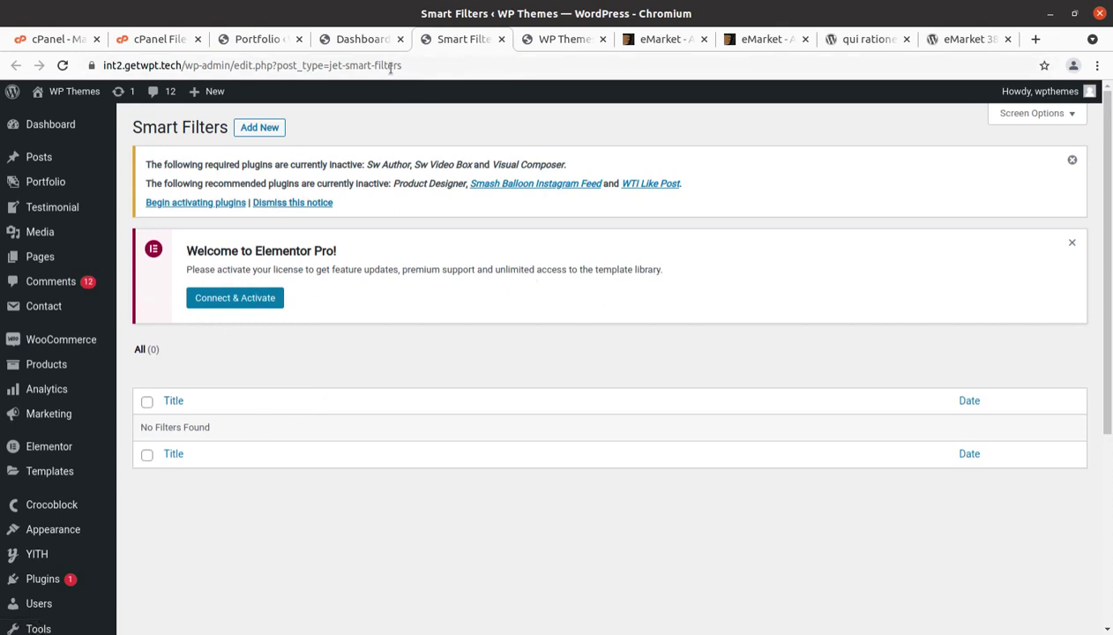
# Open the SW Tools Plugin page in a new tab, close the Dashboard tab and switch to the plugin page.
pyautogui.scroll(-1, 312, 250)
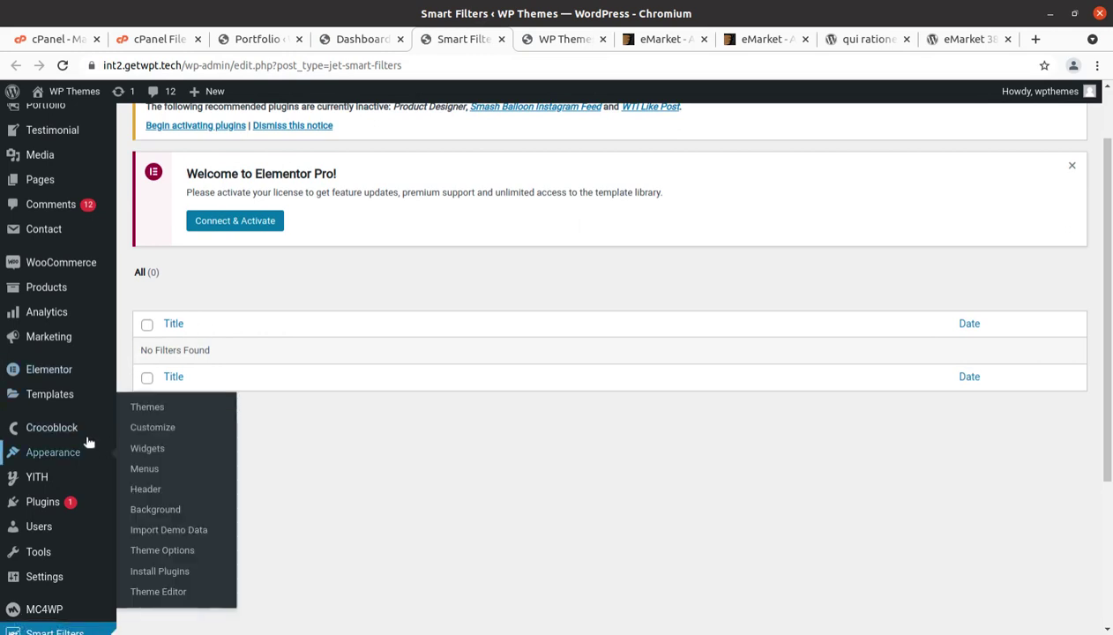
pyautogui.moveTo(100, 517)
pyautogui.scroll(-3, 97, 529)
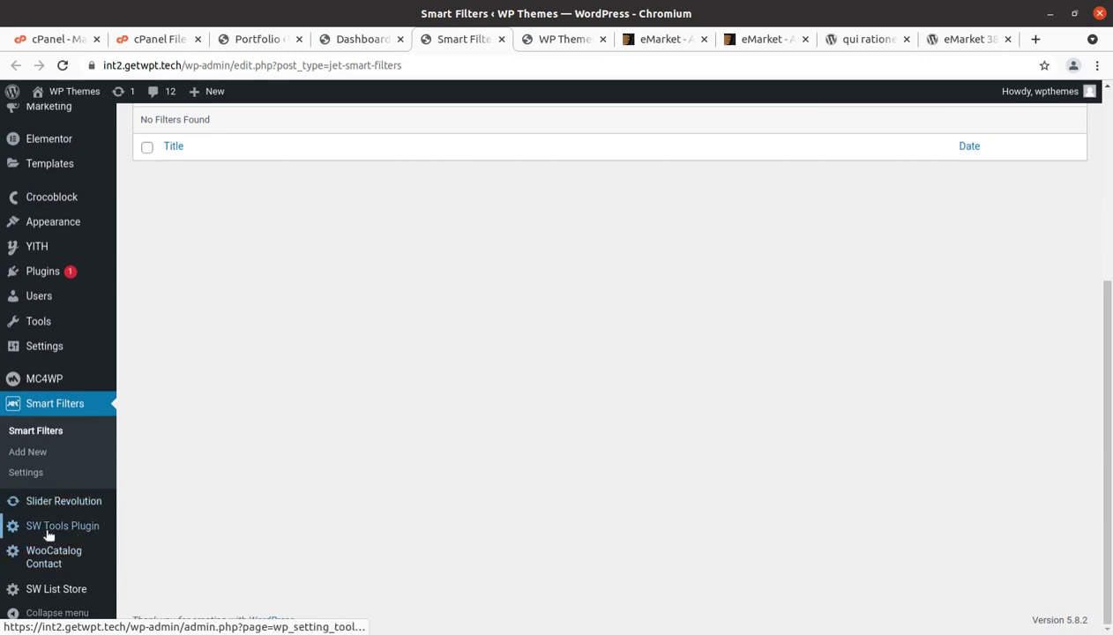
pyautogui.middleClick(47, 533)
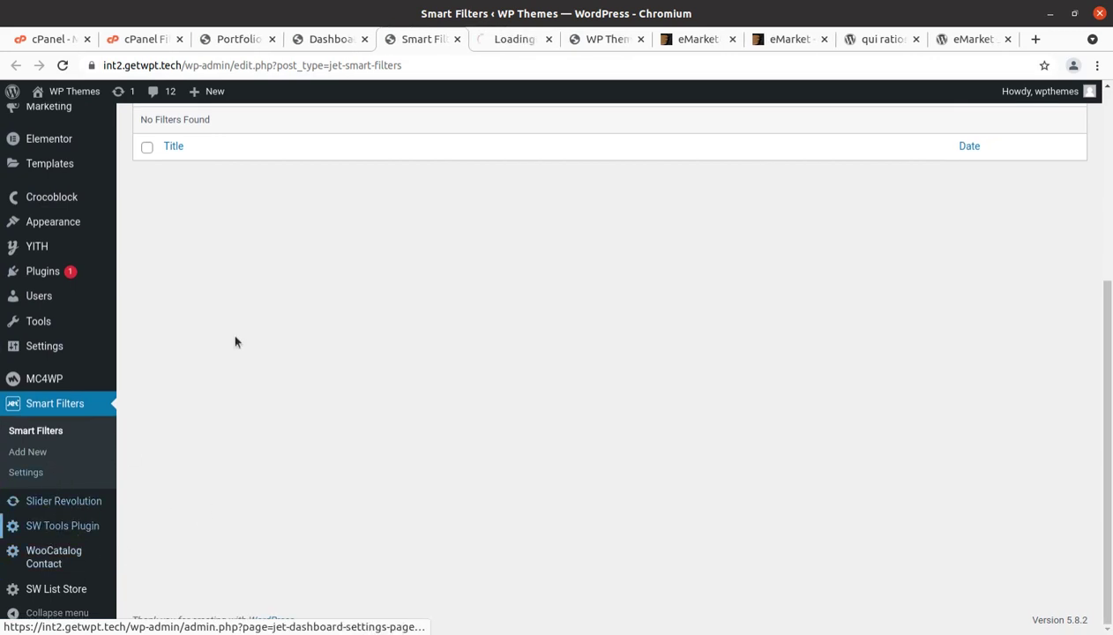
pyautogui.click(344, 44)
pyautogui.click(364, 38)
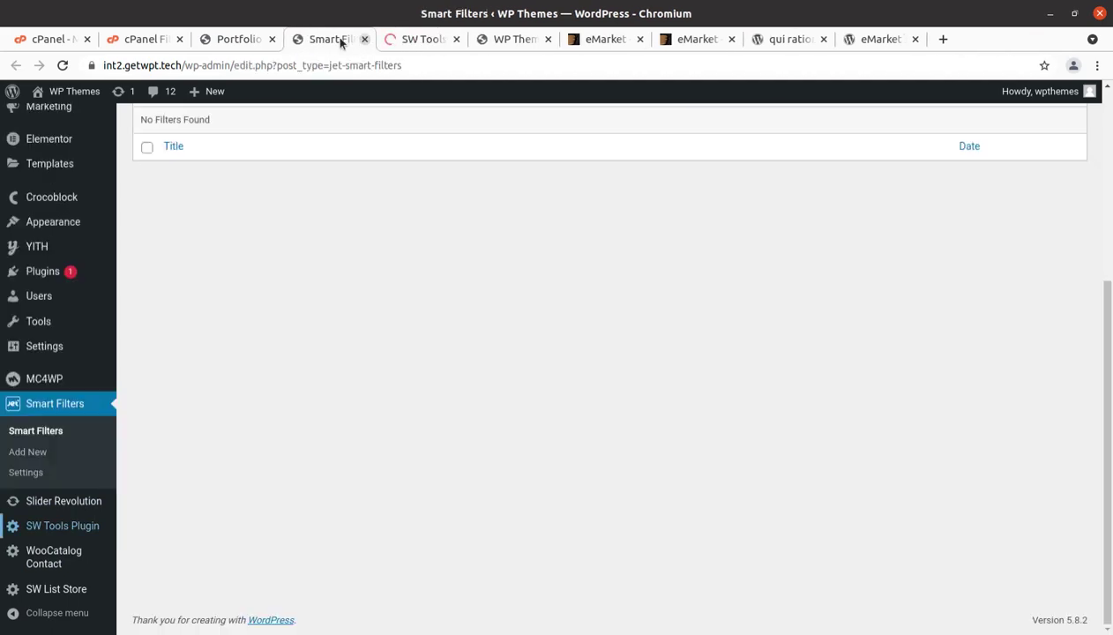
pyautogui.click(439, 40)
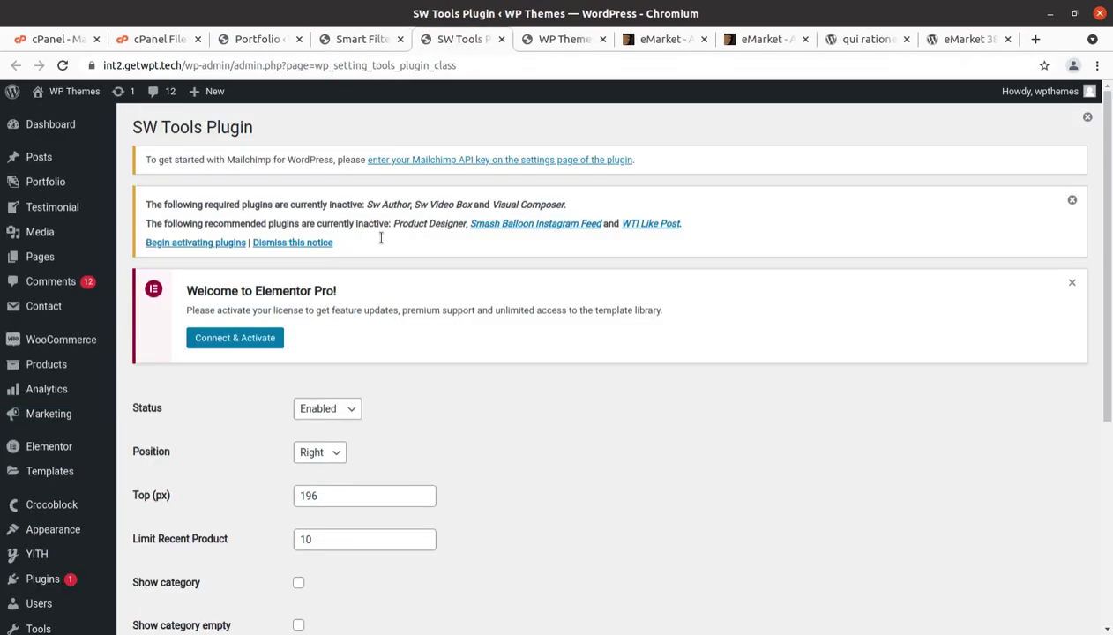
# Review the SW Tools Plugin settings from Status to Show backtop, and open the WooCatalog Contact page.
pyautogui.scroll(-3, 334, 470)
pyautogui.scroll(-4, 334, 470)
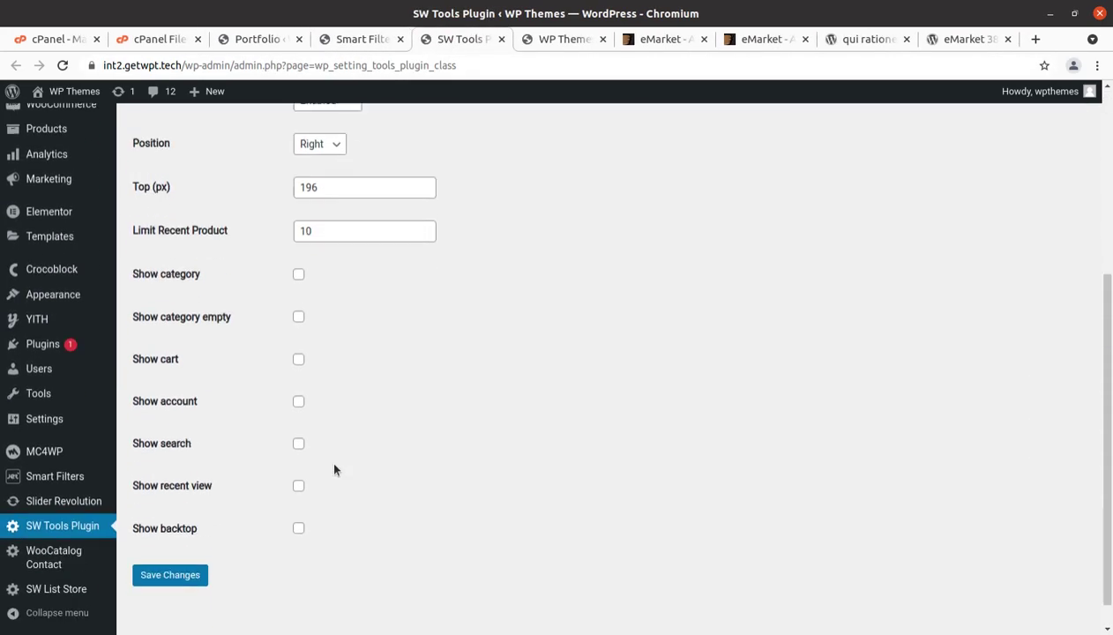
pyautogui.scroll(4, 334, 470)
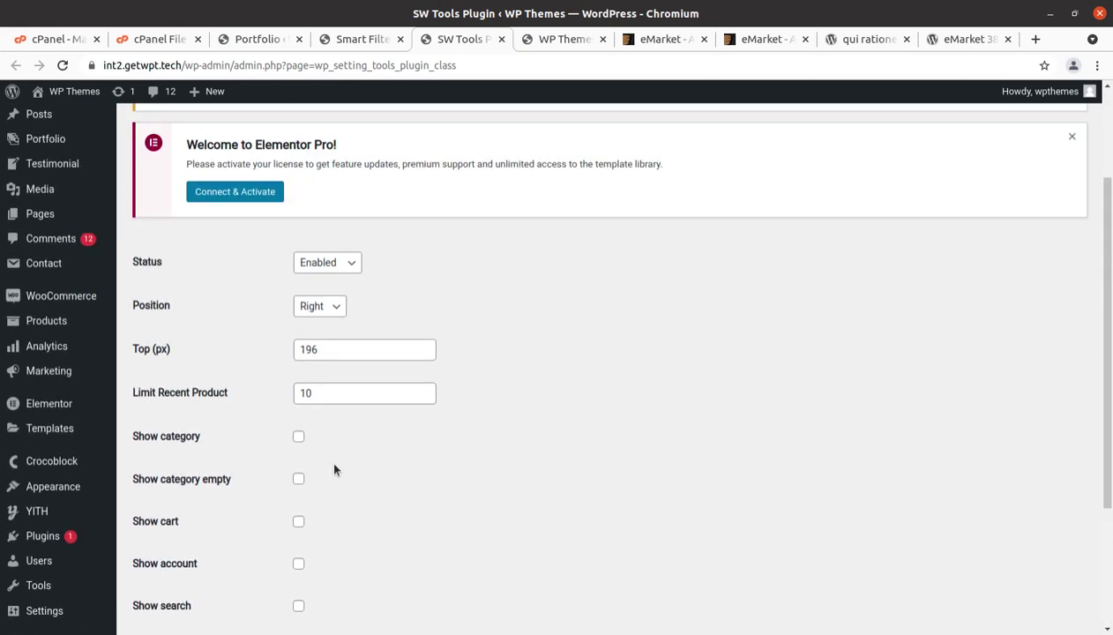
pyautogui.scroll(-4, 334, 470)
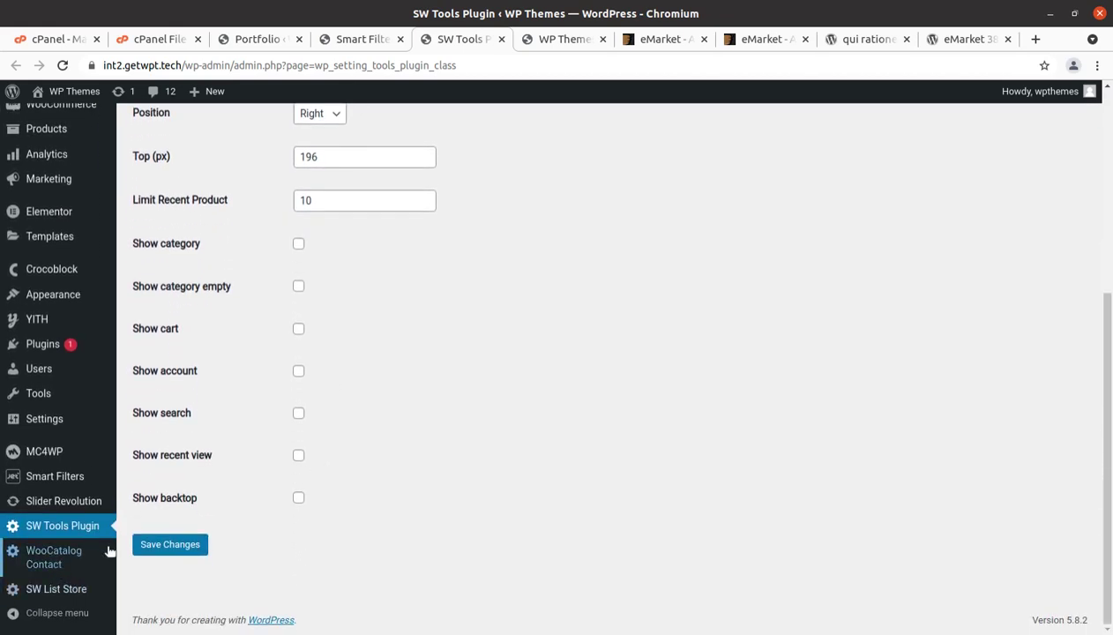
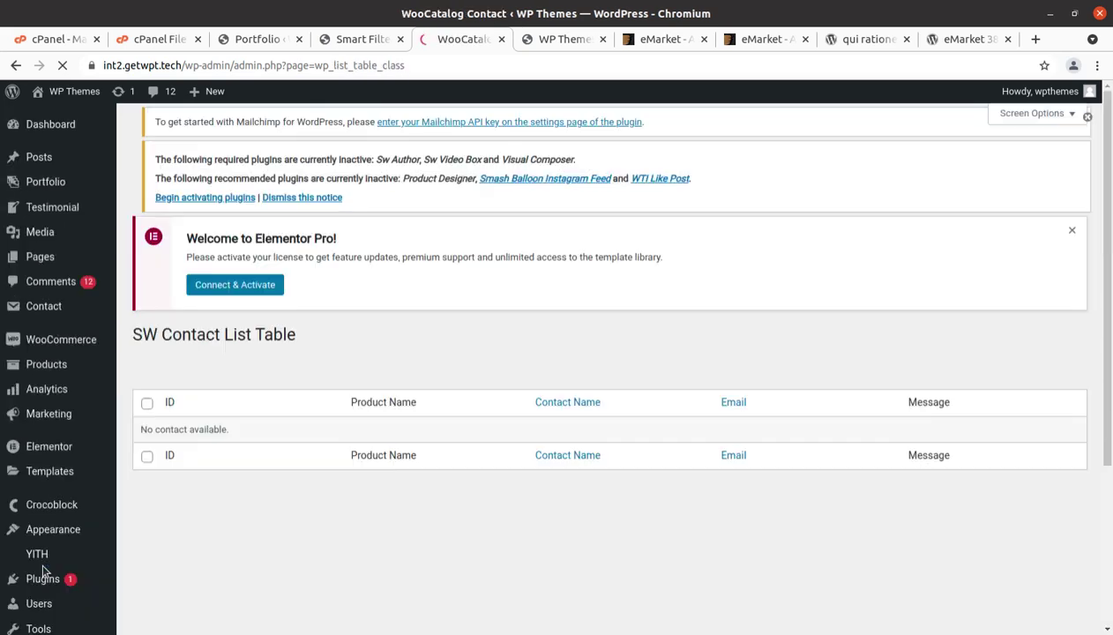
# Check the SW Contact List Table, and open the SW List Store page to view its List Store Panel.
pyautogui.scroll(-5, 257, 450)
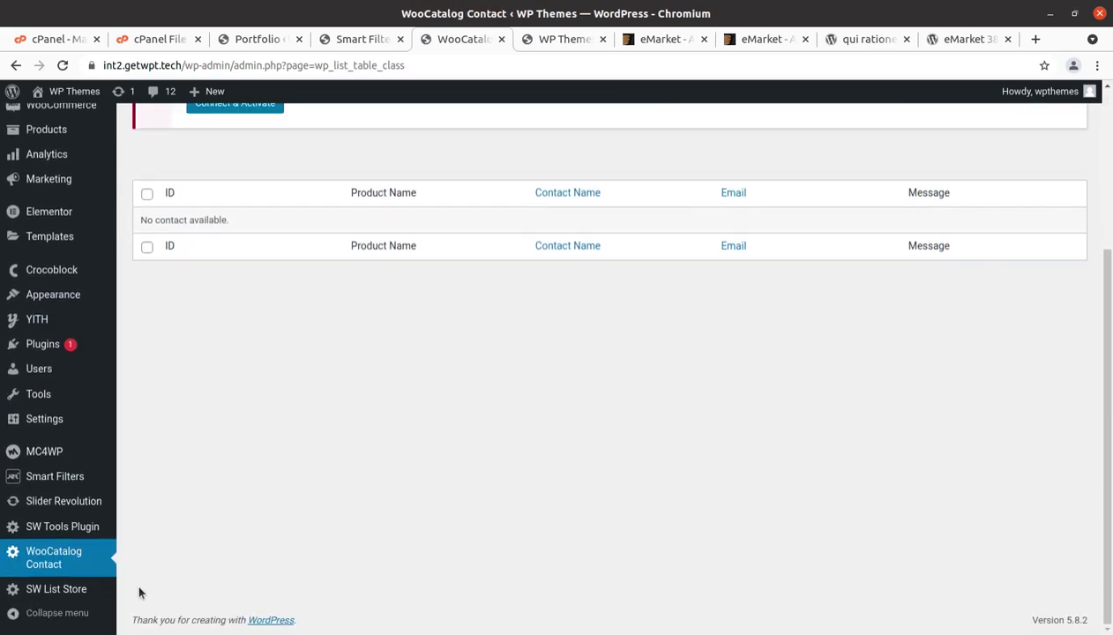
pyautogui.click(65, 597)
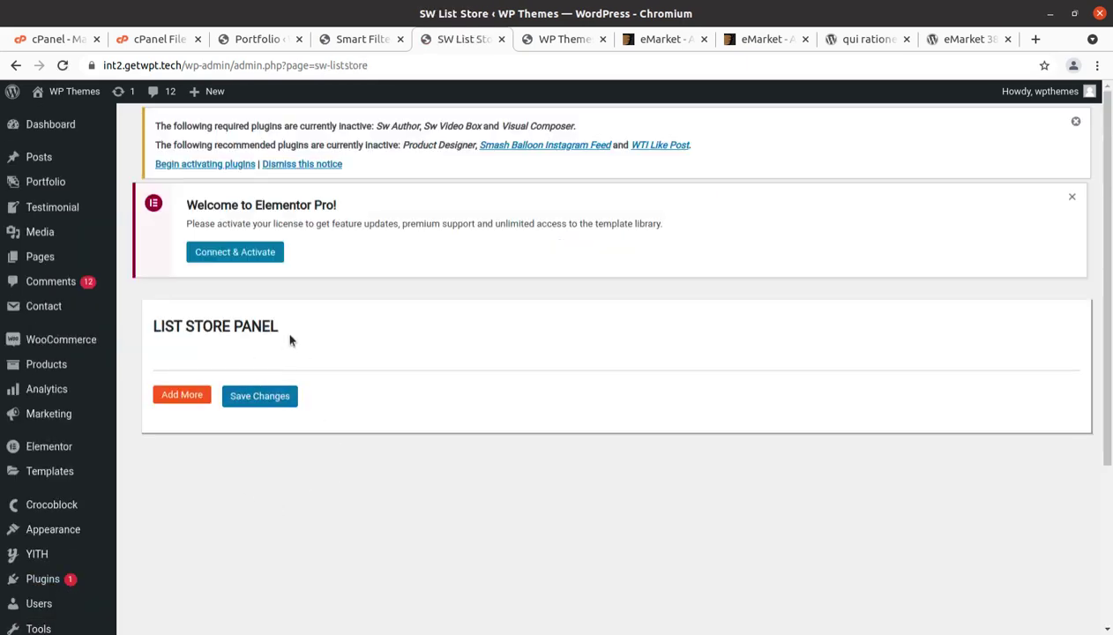
pyautogui.scroll(-5, 301, 422)
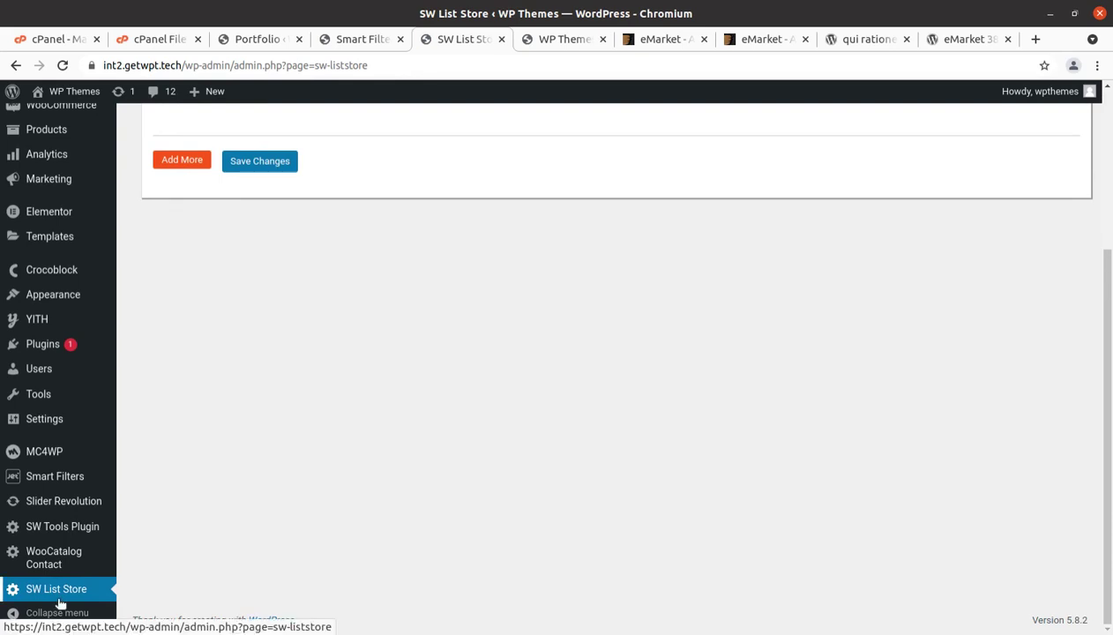
pyautogui.moveTo(78, 465)
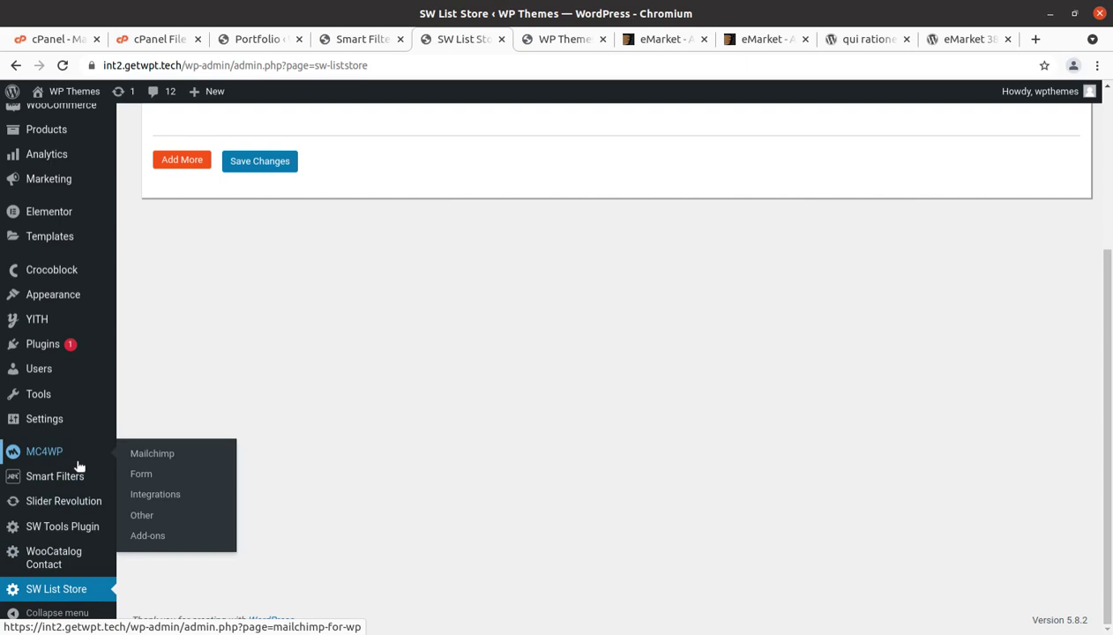
pyautogui.scroll(5, 78, 465)
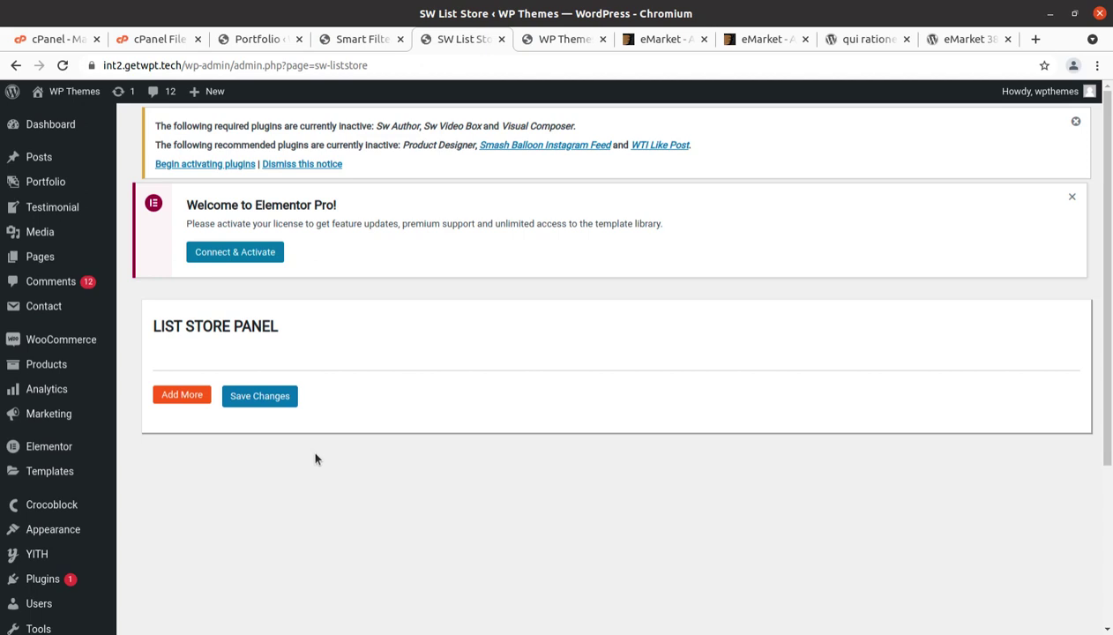
pyautogui.scroll(-3, 155, 480)
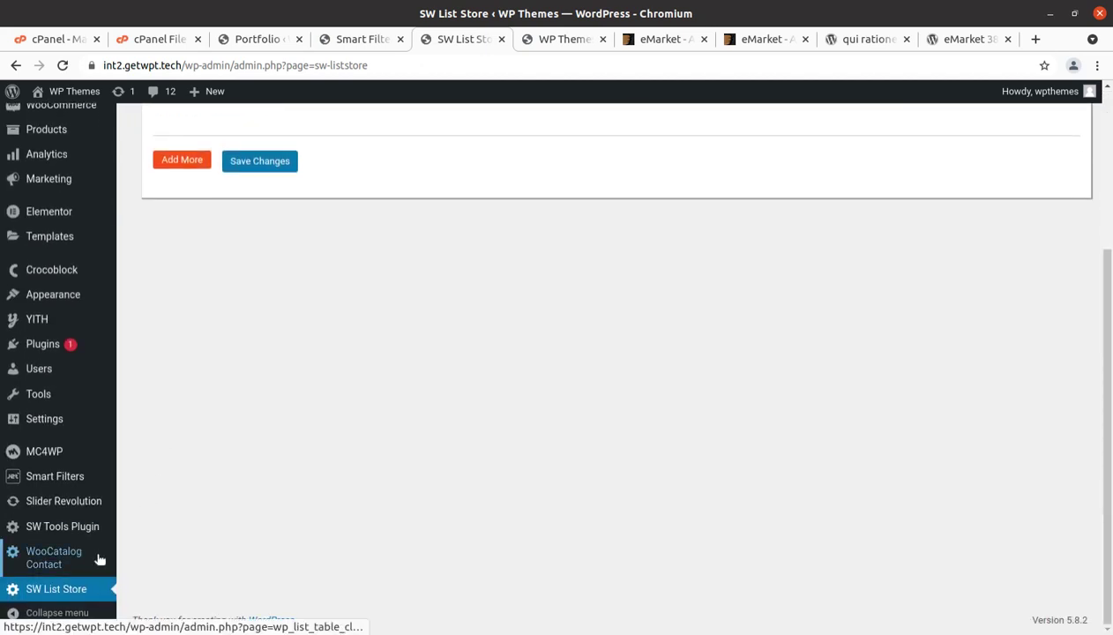
pyautogui.scroll(1, 100, 561)
pyautogui.scroll(2, 99, 557)
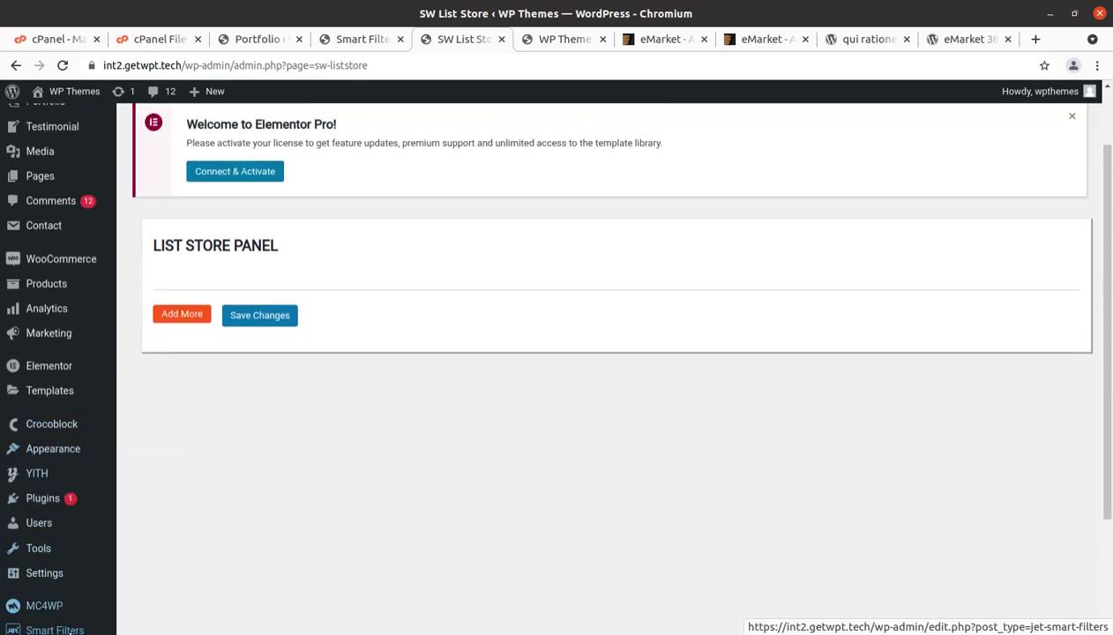
pyautogui.moveTo(68, 499)
pyautogui.scroll(-2, 68, 499)
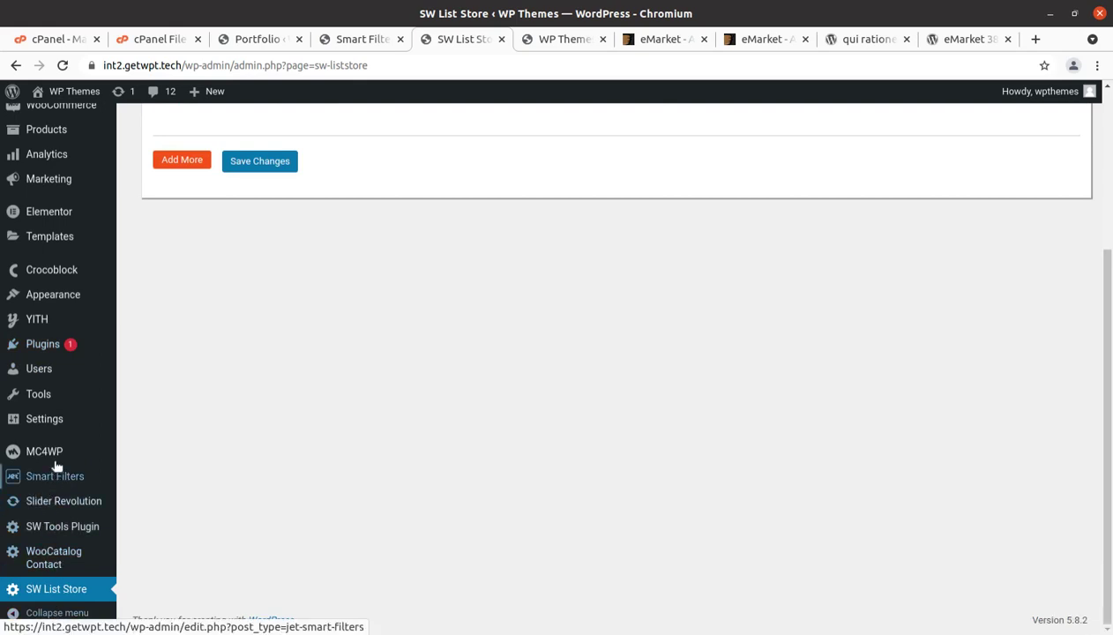
# Open the eMarket theme's Theme Options page and view its color schemes.
pyautogui.moveTo(42, 422)
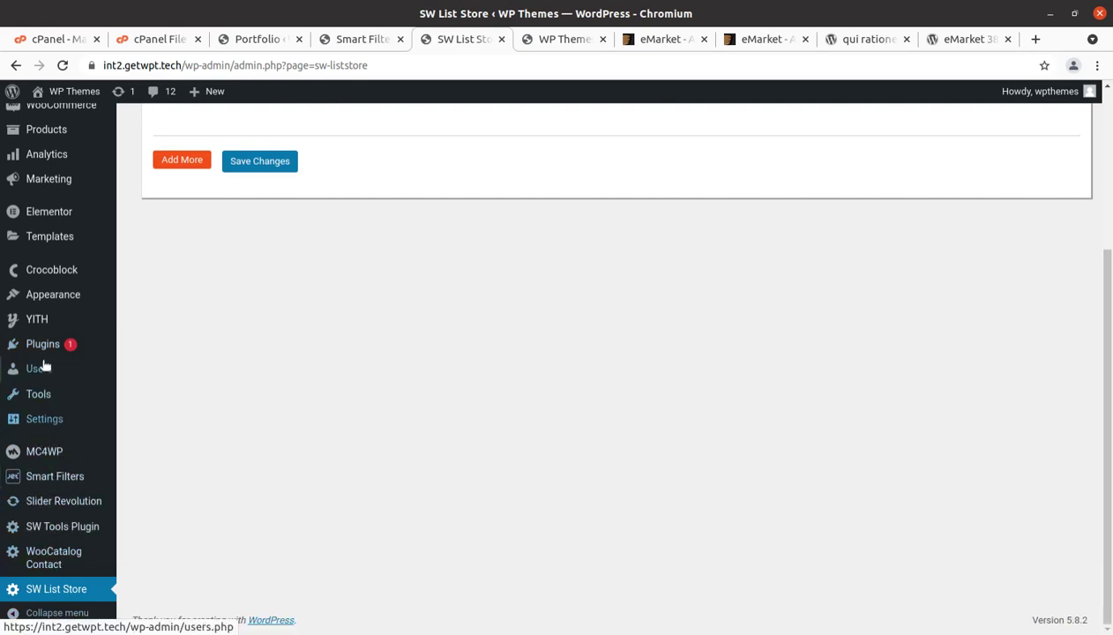
pyautogui.scroll(1, 56, 411)
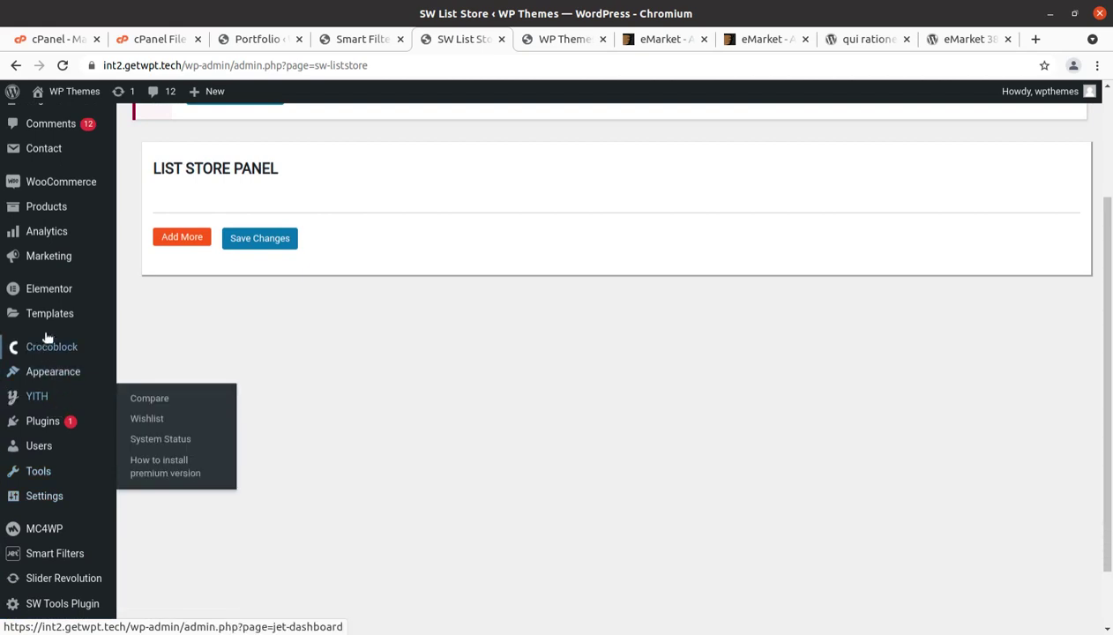
pyautogui.moveTo(47, 378)
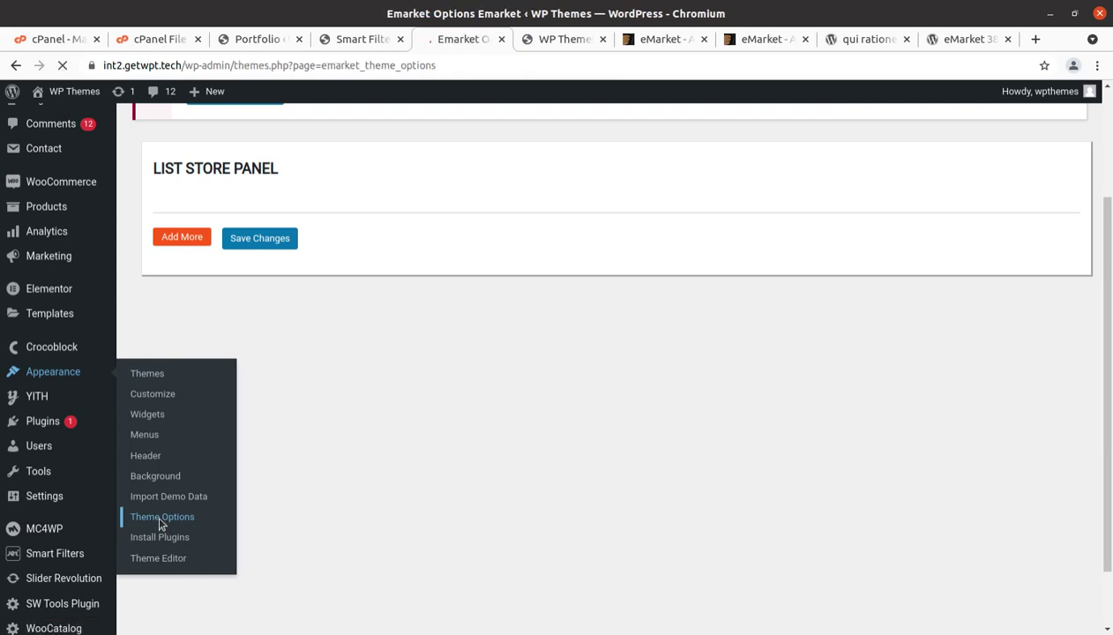
pyautogui.scroll(-3, 583, 457)
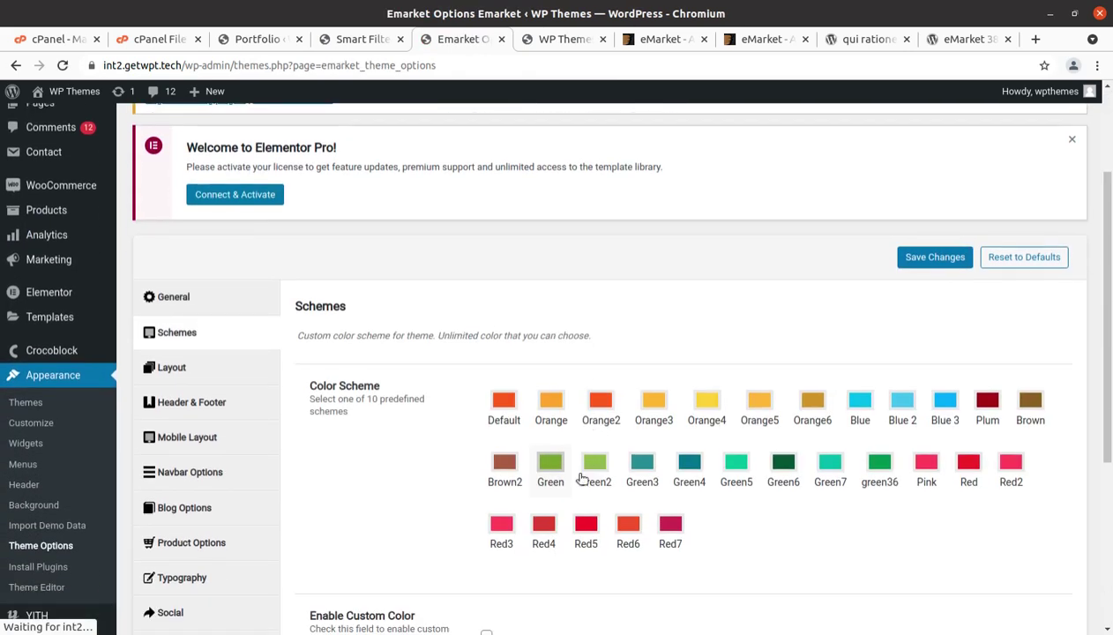
pyautogui.scroll(-2, 504, 550)
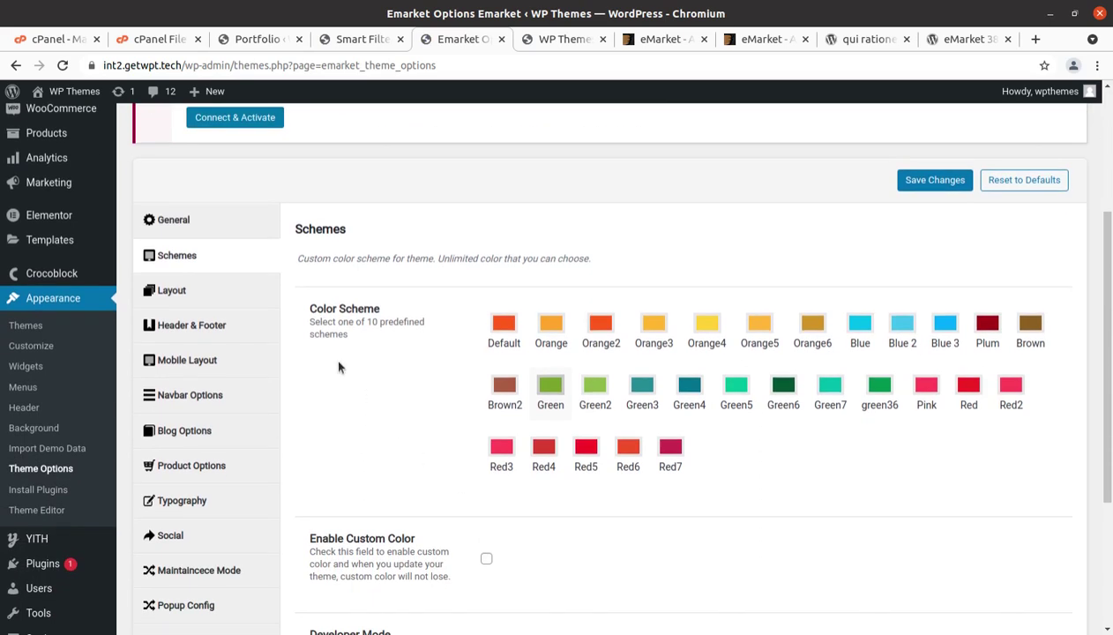
# Review the General theme options, including style layout, logo image, favicon, taxonomy and listing title length.
pyautogui.click(176, 222)
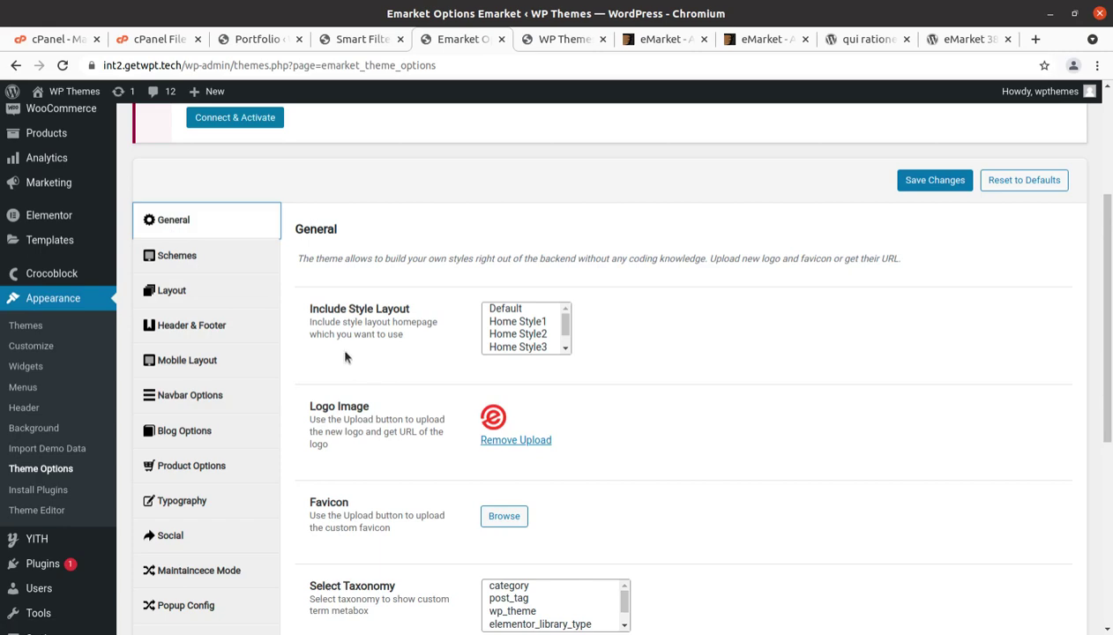
pyautogui.scroll(-5, 451, 355)
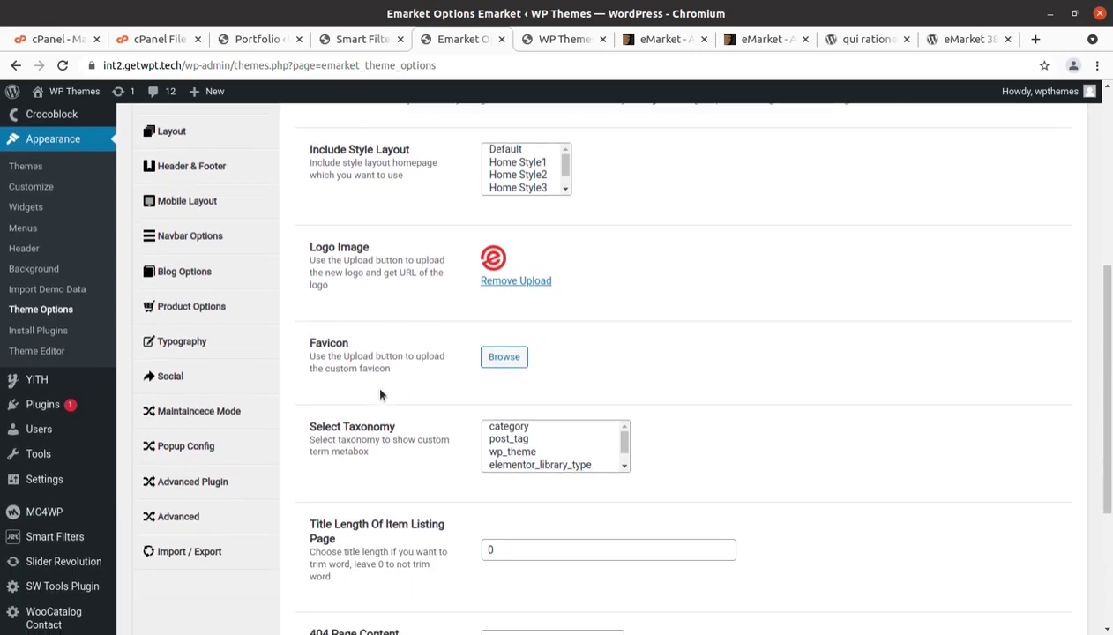
pyautogui.scroll(-2, 380, 394)
pyautogui.scroll(8, 380, 392)
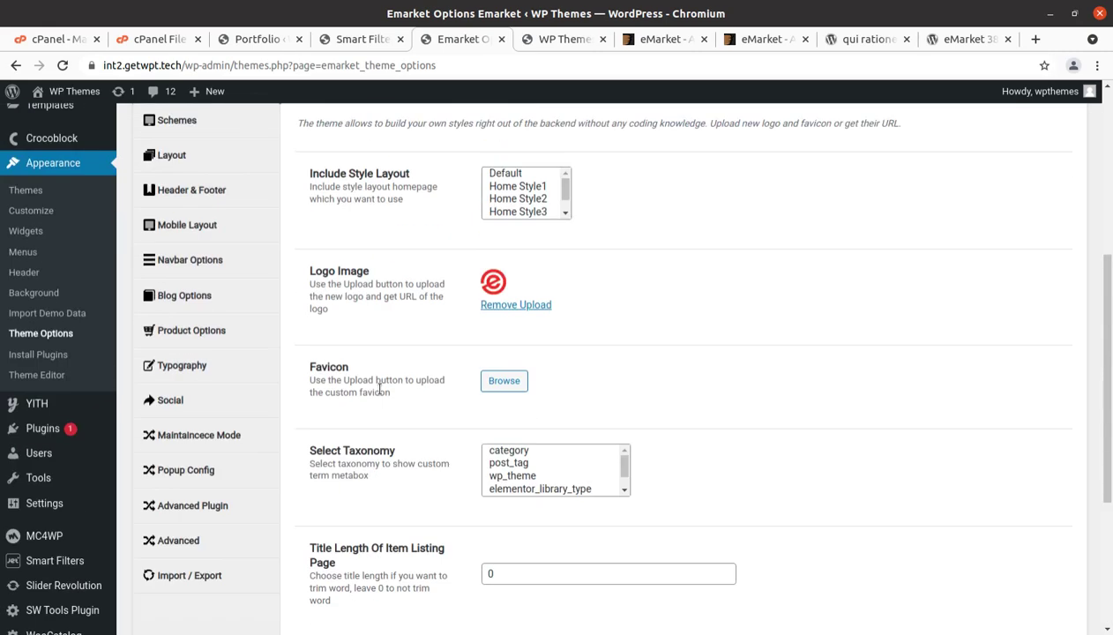
# Return to the Schemes options and examine the predefined color schemes, Enable Custom Color, Developer Mode and main color settings.
pyautogui.click(206, 319)
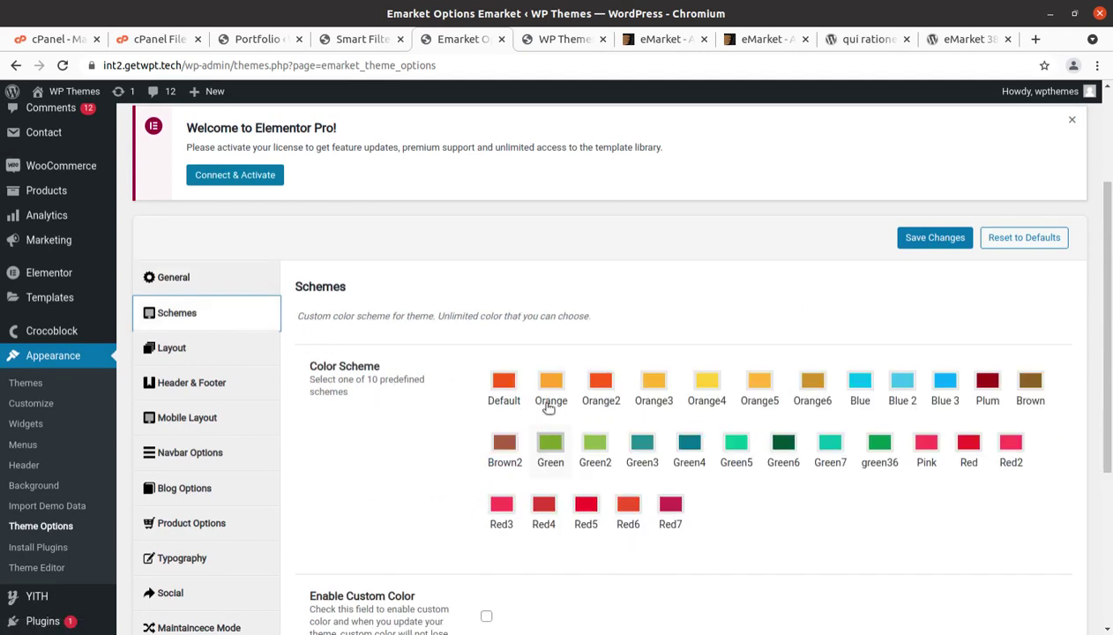
pyautogui.scroll(-3, 611, 414)
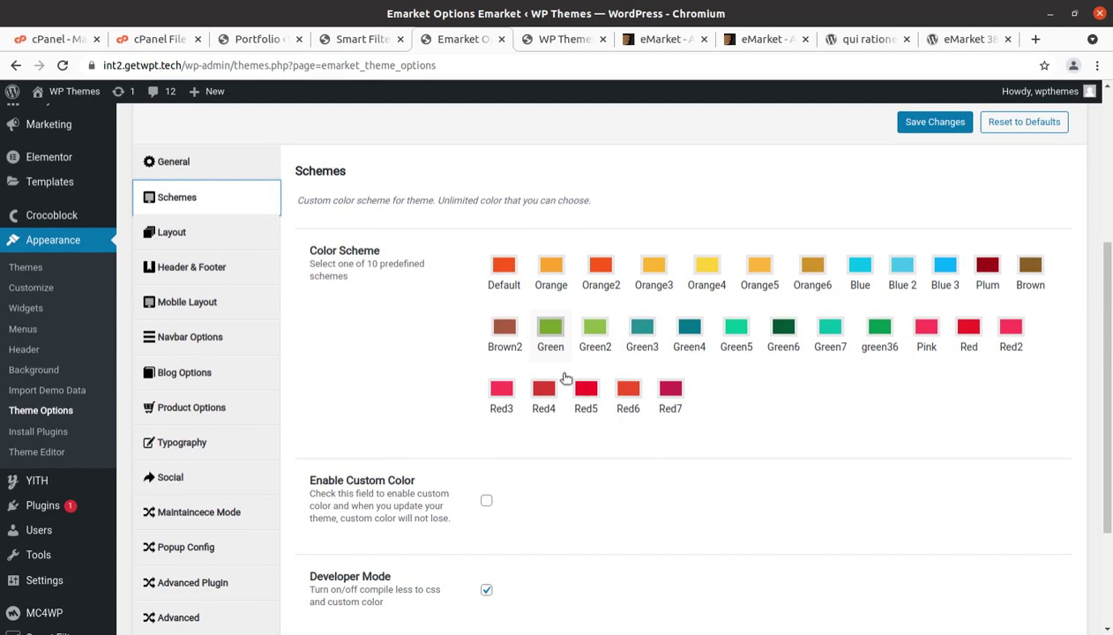
pyautogui.scroll(-4, 565, 378)
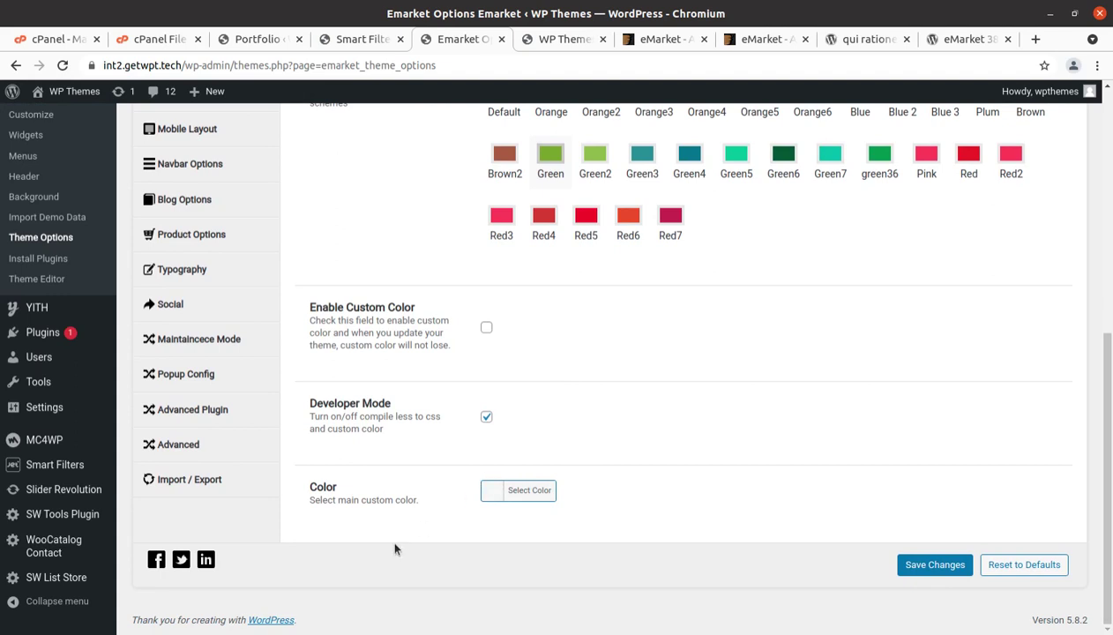
pyautogui.scroll(7, 432, 489)
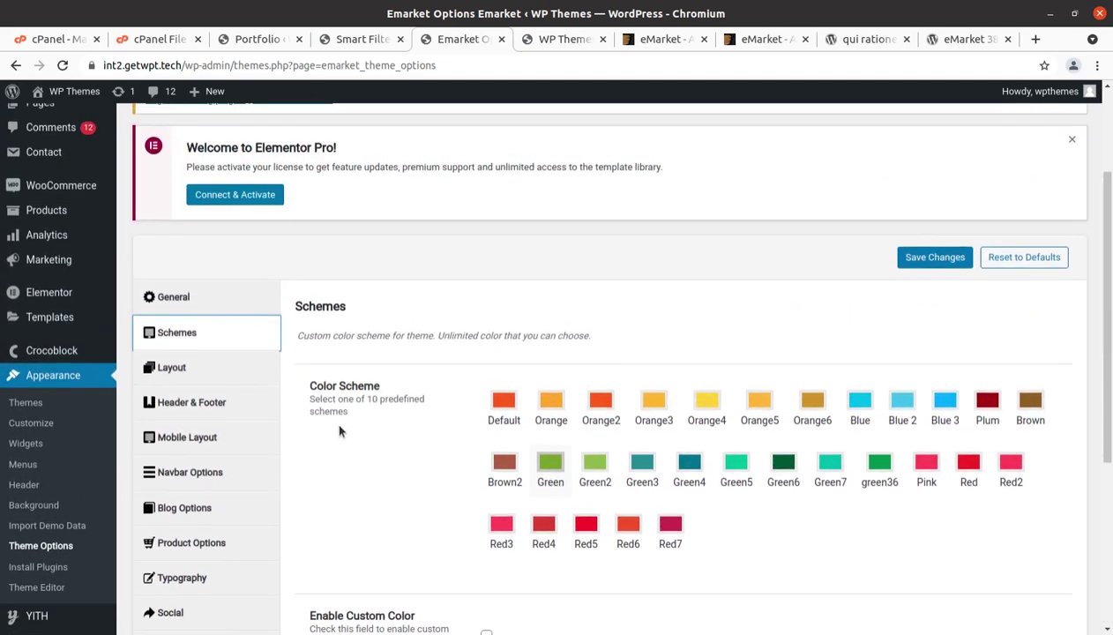
# Review the theme's Layout options, including box layout, background box image, light layout and the sidebar widths.
pyautogui.click(174, 367)
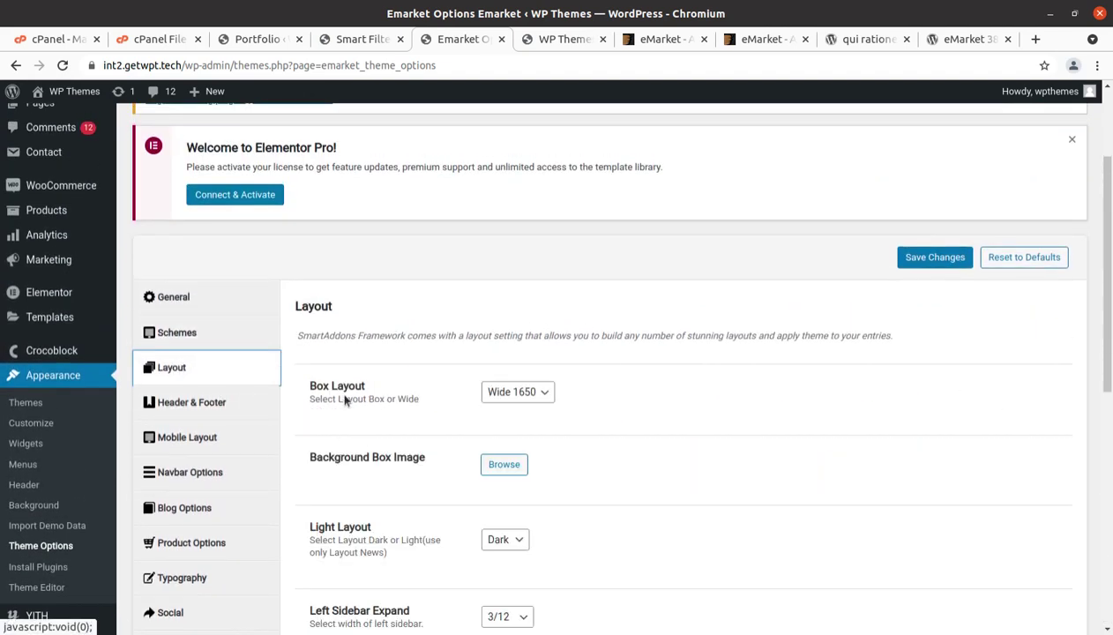
pyautogui.scroll(-3, 626, 405)
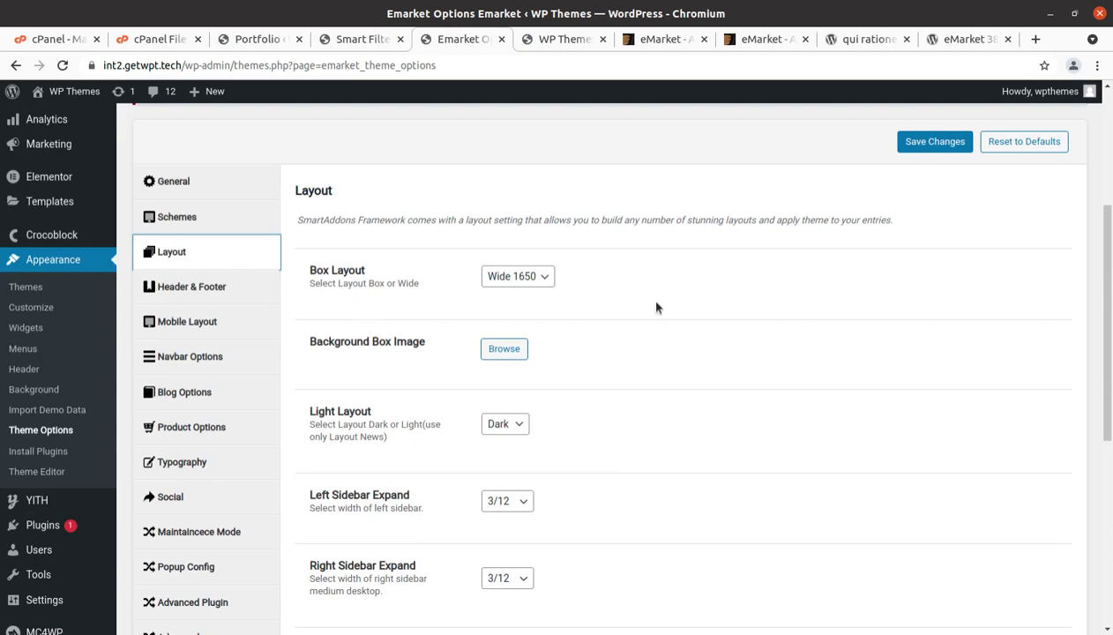
pyautogui.scroll(-10, 529, 386)
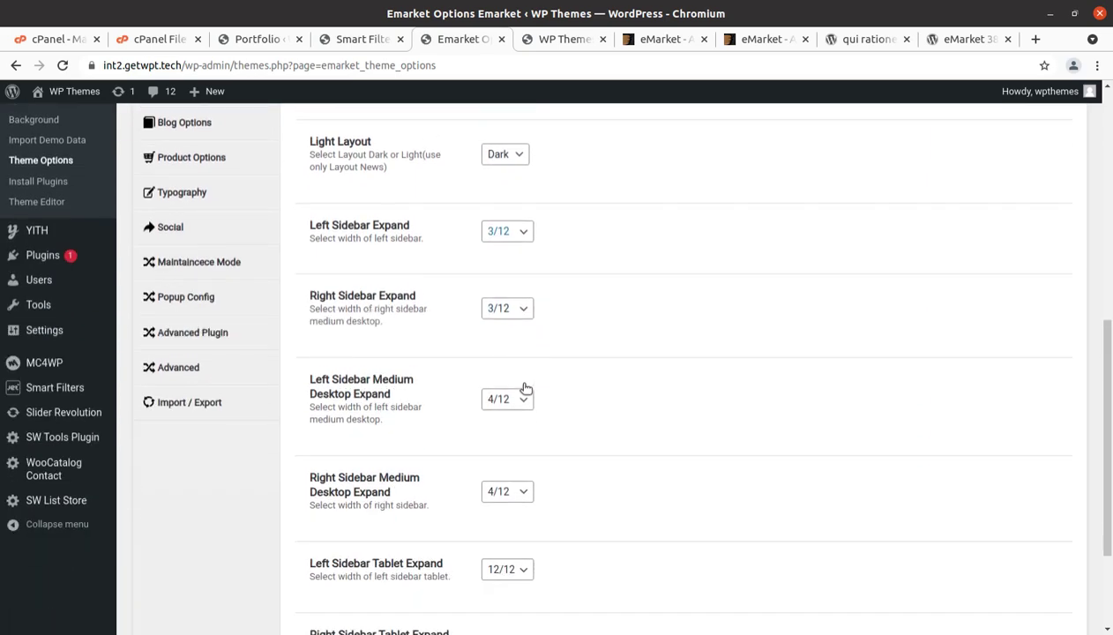
# Review the Header & Footer theme options, including header style, search and cart toggles, footer style and copyright settings.
pyautogui.scroll(12, 526, 388)
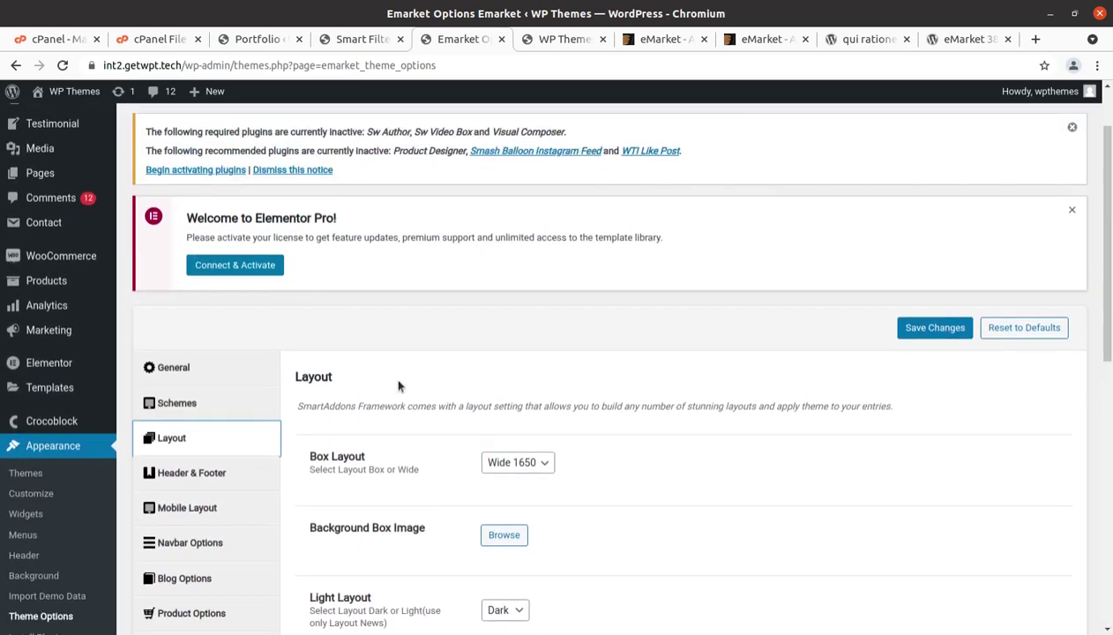
pyautogui.click(181, 472)
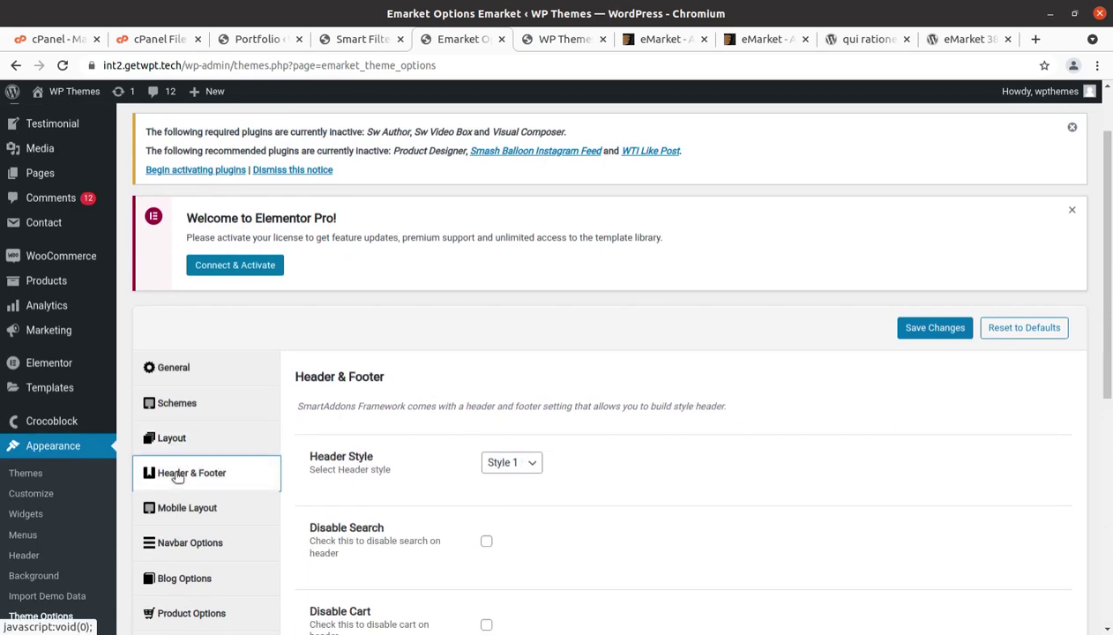
pyautogui.scroll(-3, 603, 459)
pyautogui.scroll(-8, 603, 461)
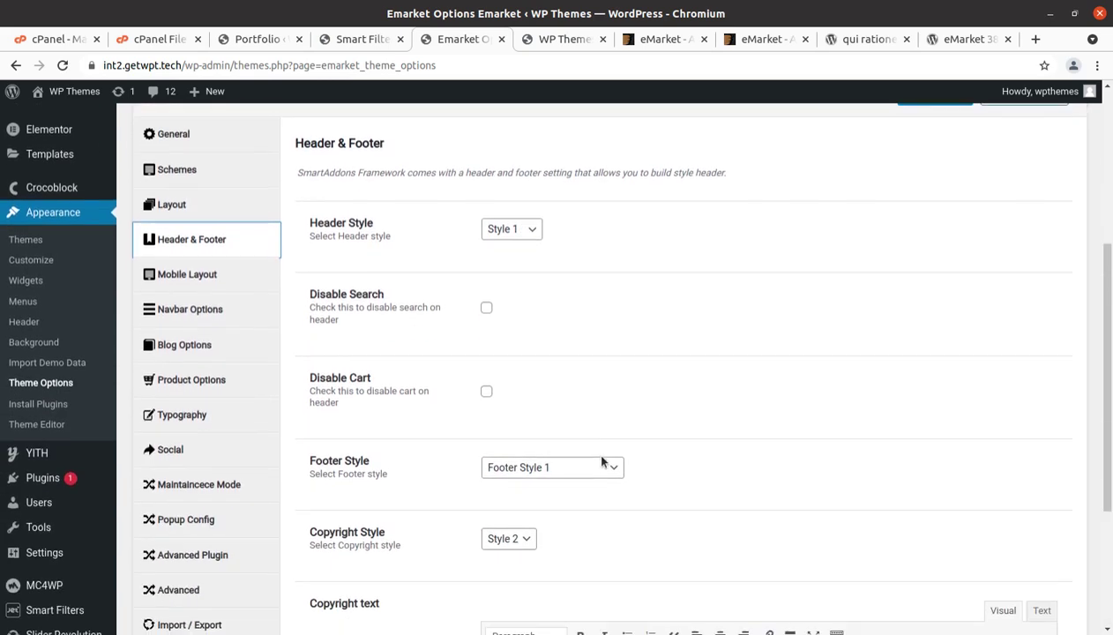
pyautogui.scroll(4, 263, 315)
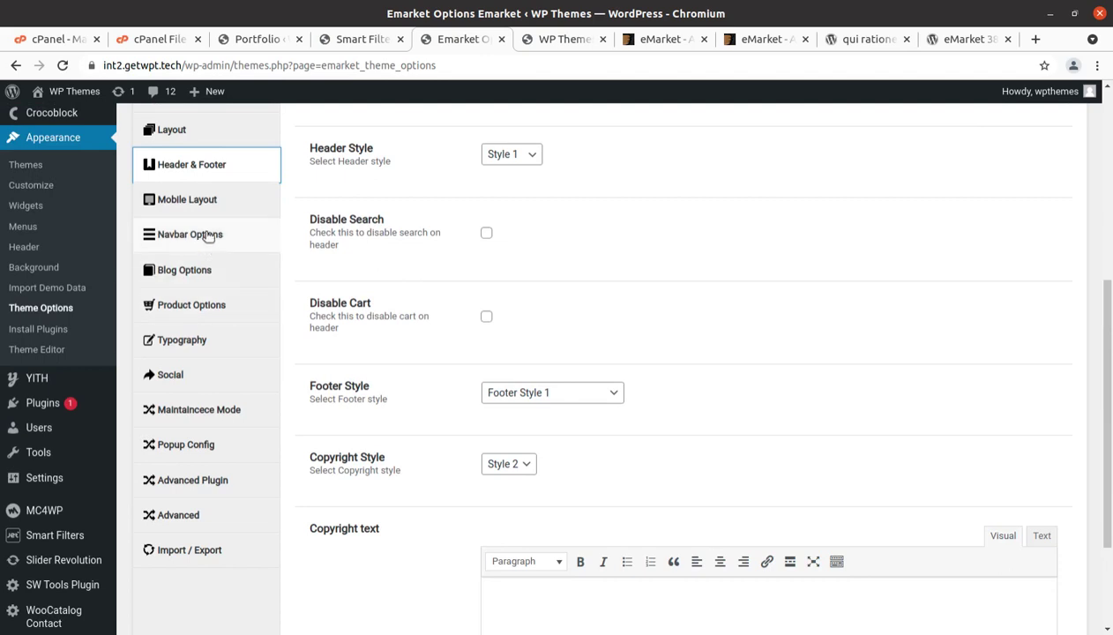
# Examine the Mobile Layout theme options, including the mobile logos, sticky setting, layout content and header and footer styles.
pyautogui.scroll(2, 210, 245)
pyautogui.click(189, 283)
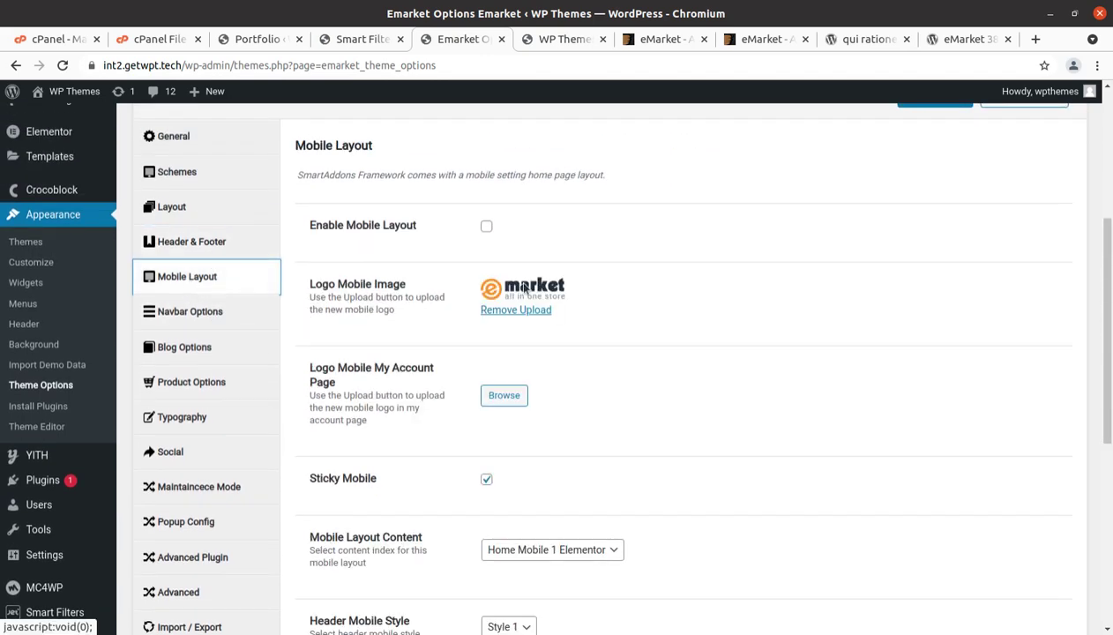
pyautogui.scroll(-2, 461, 385)
pyautogui.scroll(-4, 460, 386)
pyautogui.scroll(4, 459, 386)
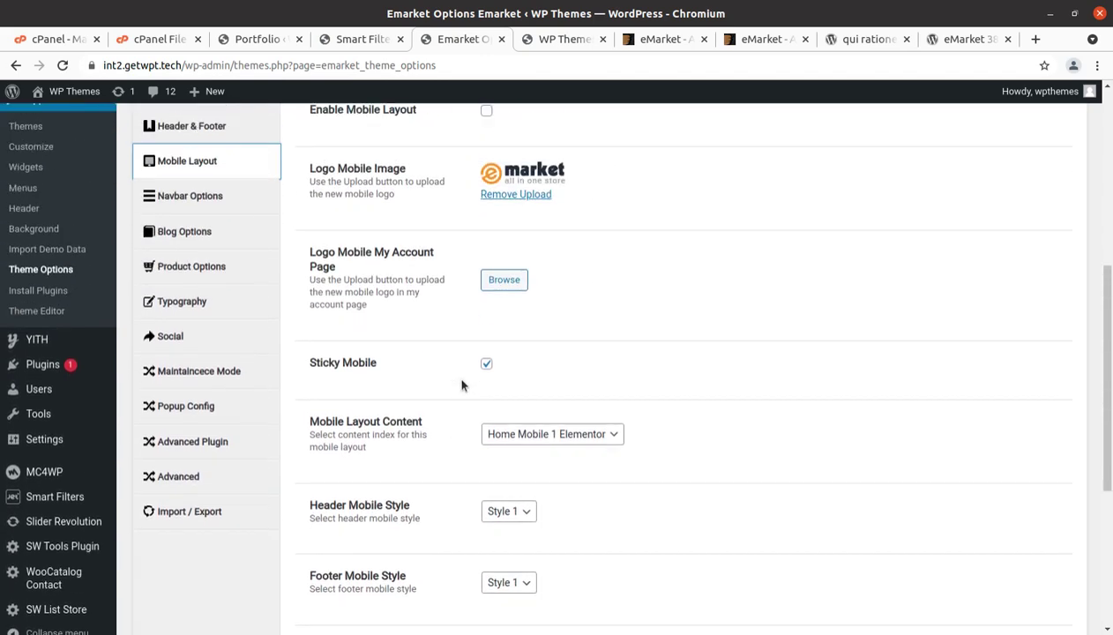
# Look through the Navbar, Blog, Product, Typography, Social and Maintaincece Mode sections of the theme options.
pyautogui.scroll(1, 194, 241)
pyautogui.click(185, 279)
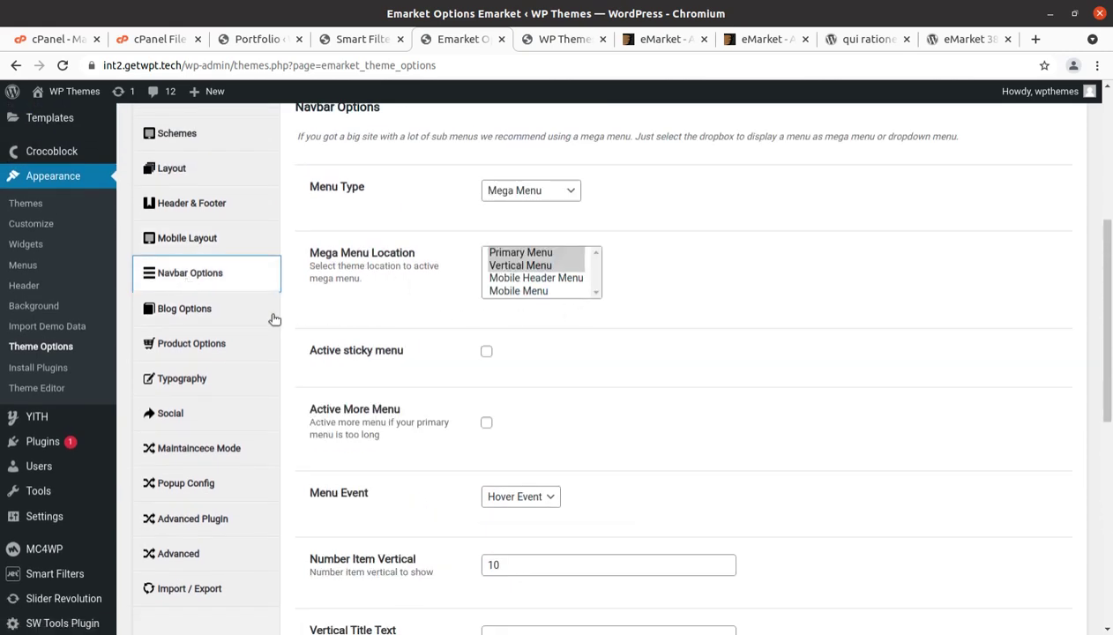
pyautogui.click(199, 314)
pyautogui.click(202, 344)
pyautogui.click(191, 388)
pyautogui.click(170, 414)
pyautogui.click(183, 463)
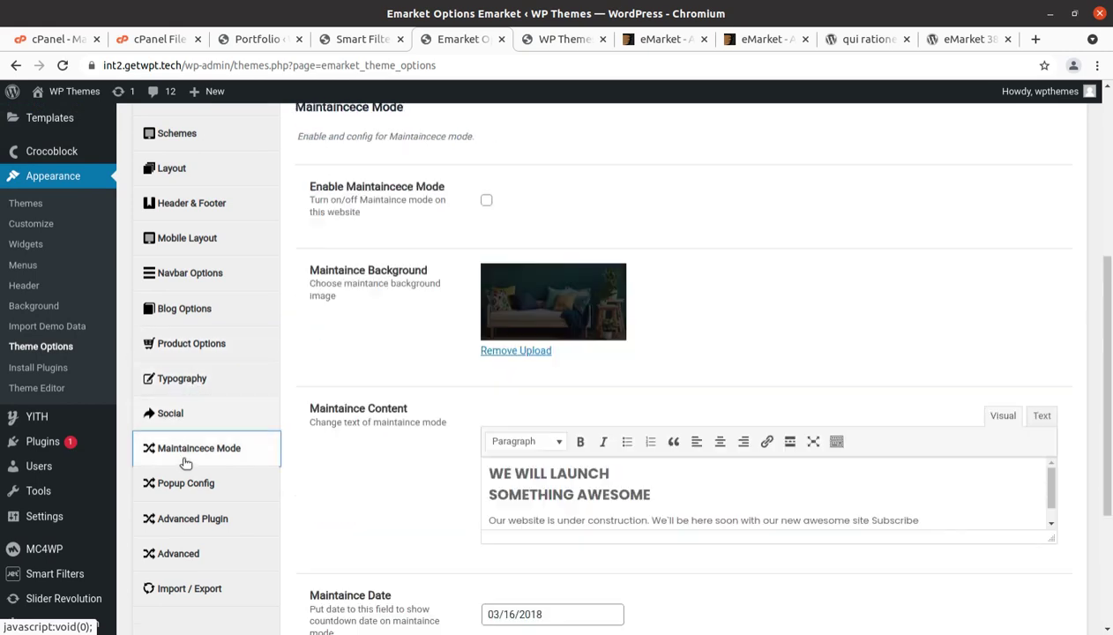
# Check the Popup Config, Advanced Plugin and Advanced theme options, including the breadcrumb, back-to-top and direction settings.
pyautogui.click(194, 490)
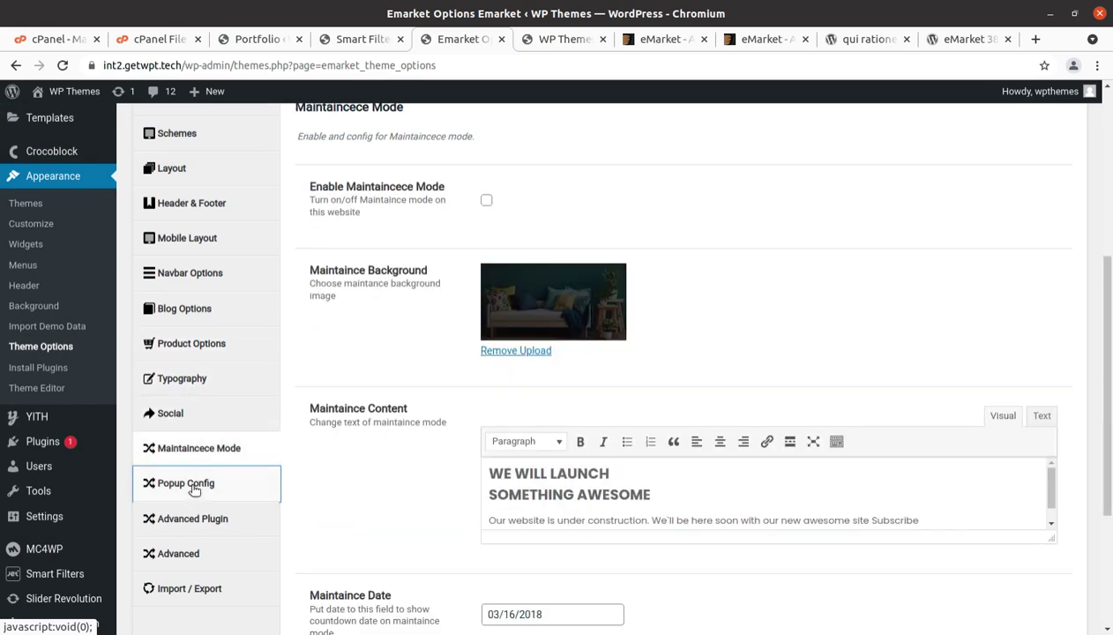
pyautogui.click(196, 522)
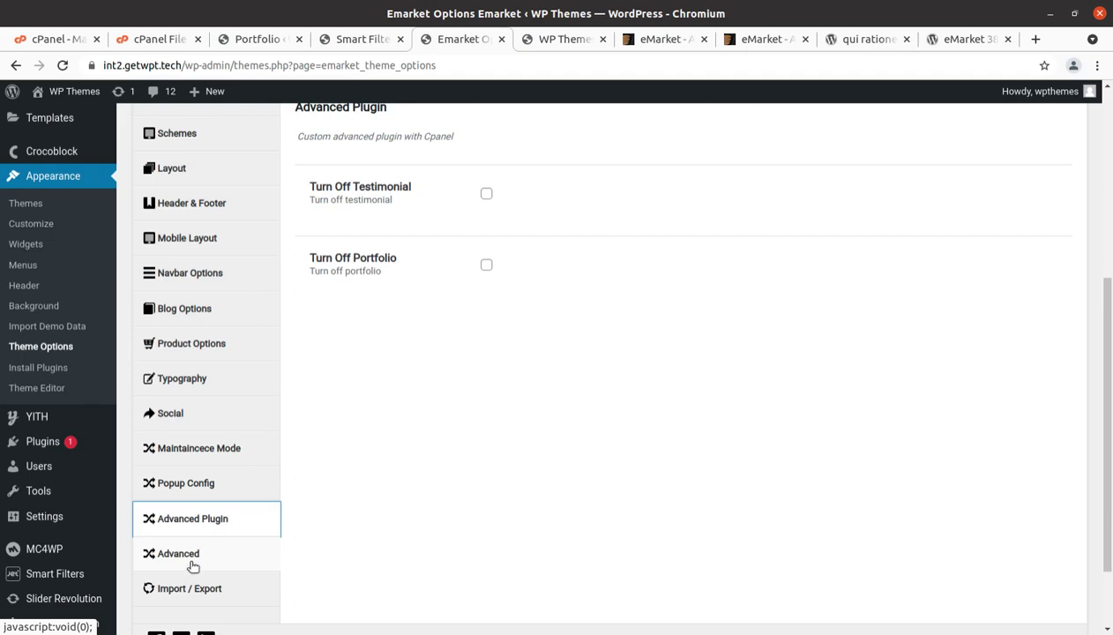
pyautogui.click(193, 556)
pyautogui.scroll(-2, 265, 569)
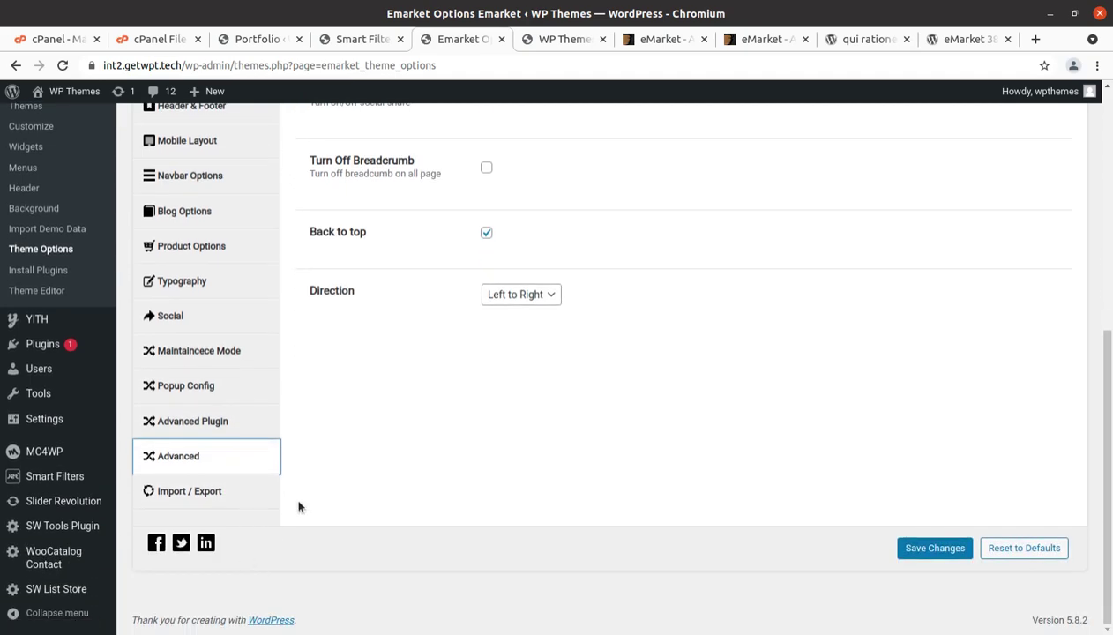
# Try to dismiss the inactive-plugins notice, the Elementor Pro welcome notice and the remaining notice on the Emarket Options page.
pyautogui.scroll(5, 298, 507)
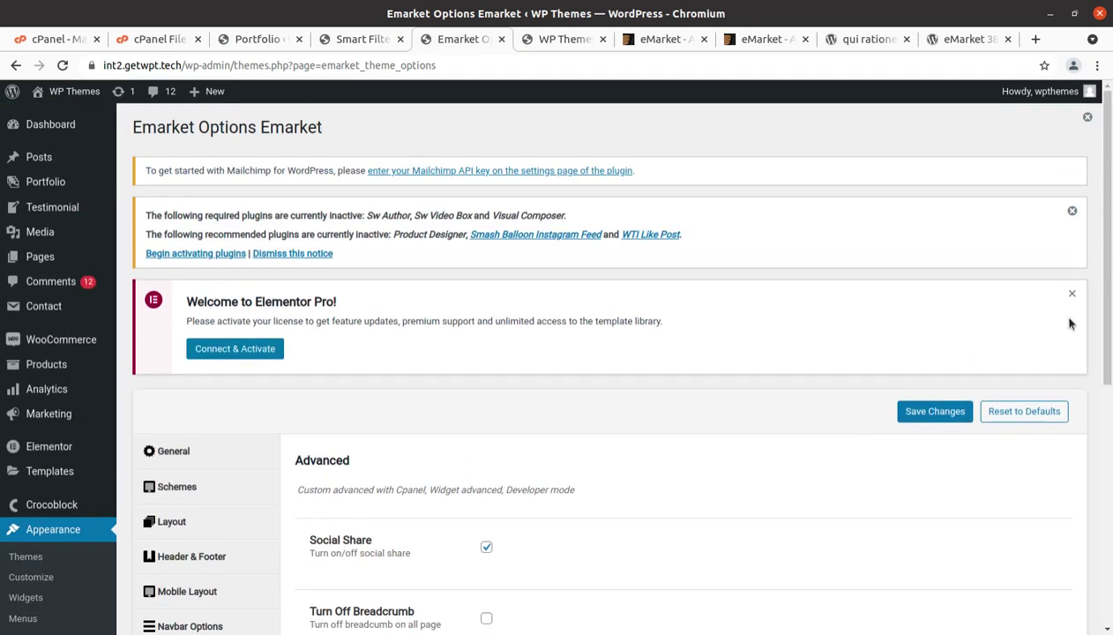
pyautogui.click(1071, 210)
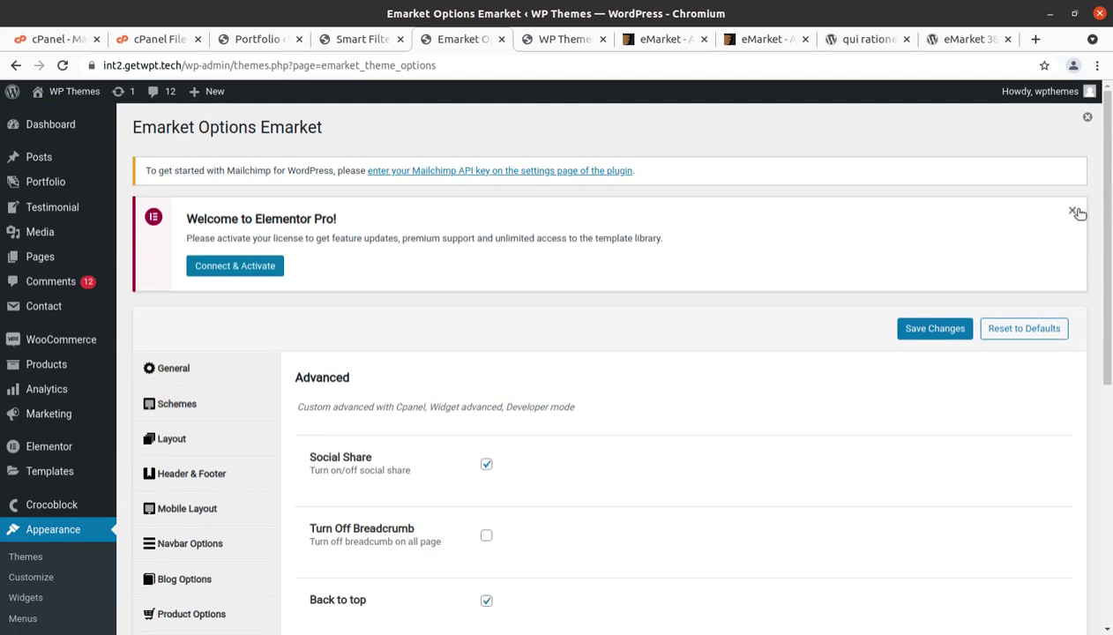
pyautogui.click(1072, 210)
pyautogui.click(1088, 119)
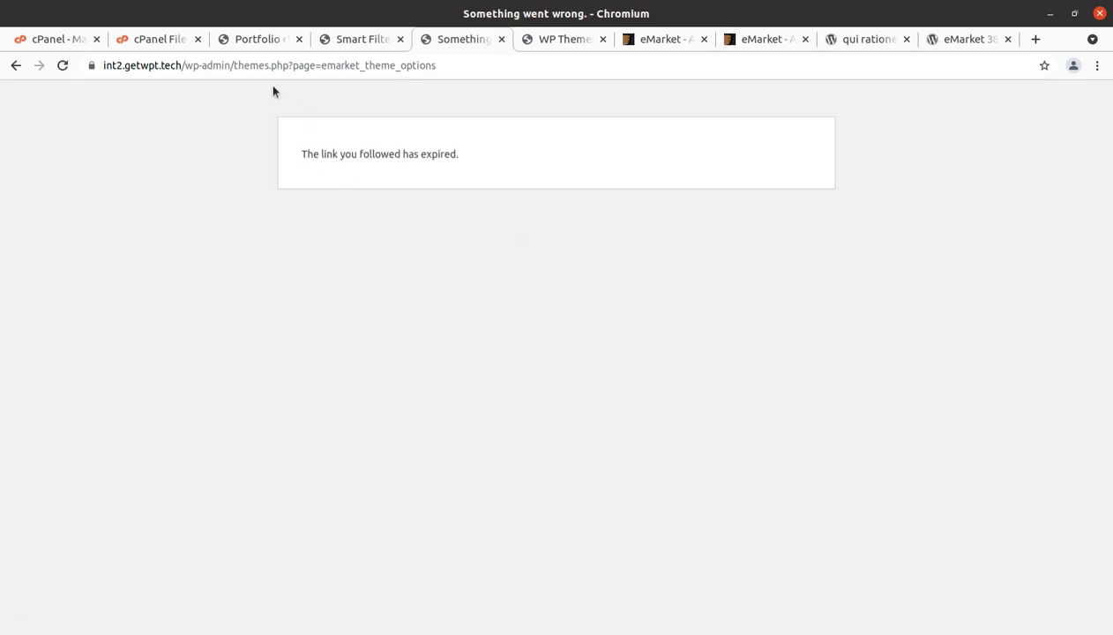
# Shorten the page address to int2.getwpt.tech/wp-admin/ and load the WordPress dashboard.
pyautogui.moveTo(237, 69); pyautogui.dragTo(533, 63)
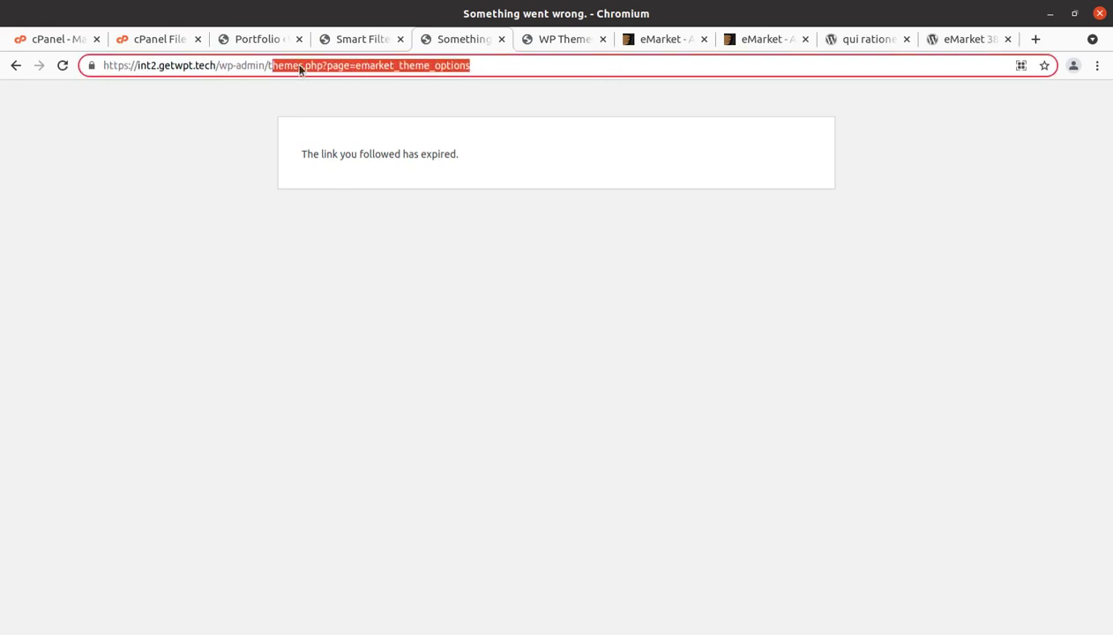
pyautogui.moveTo(265, 63); pyautogui.dragTo(562, 79)
pyautogui.press('BackSpace')
pyautogui.press('Return')
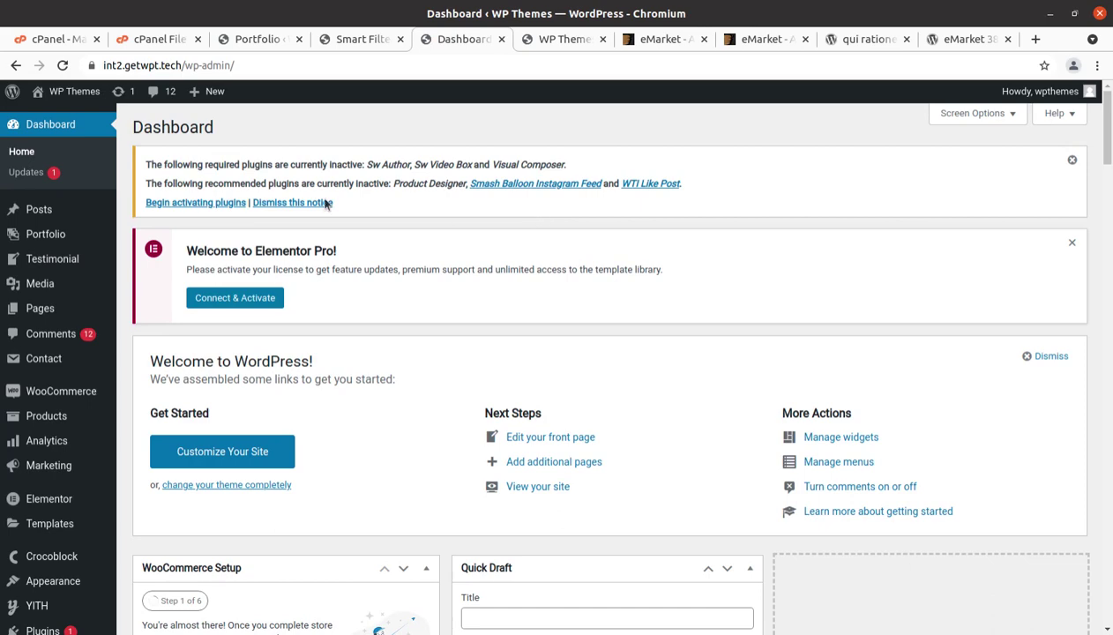
# Review the dashboard widgets, including Elementor news, WordPress Events and News, Site Health Status, At a Glance and Activity.
pyautogui.scroll(-3, 591, 377)
pyautogui.scroll(-3, 591, 375)
pyautogui.scroll(-2, 591, 372)
pyautogui.scroll(-5, 589, 374)
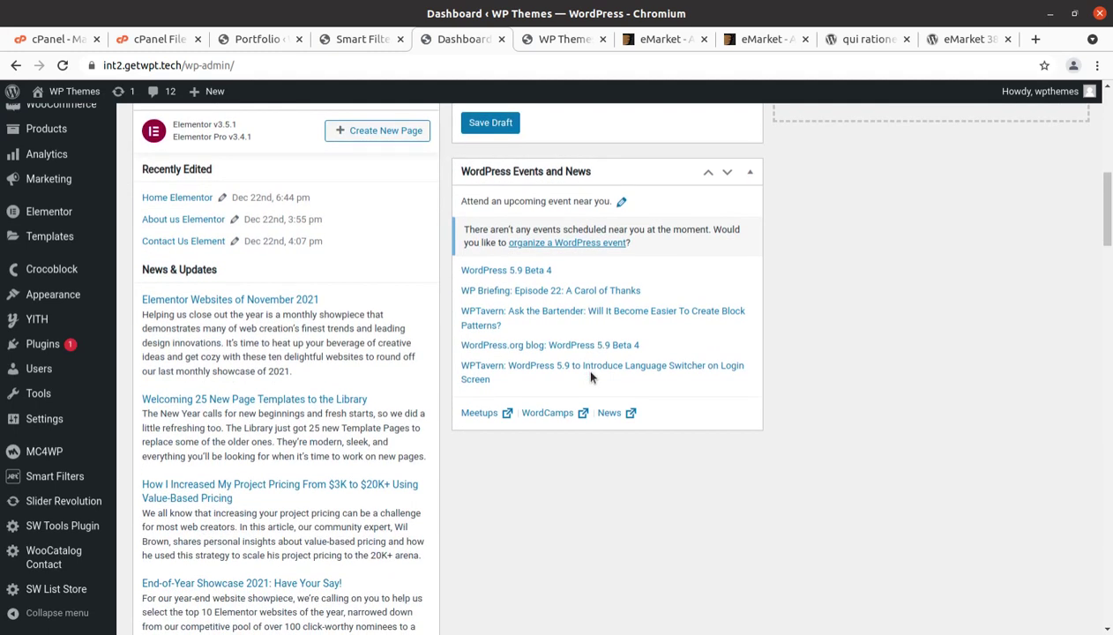
pyautogui.scroll(-3, 620, 494)
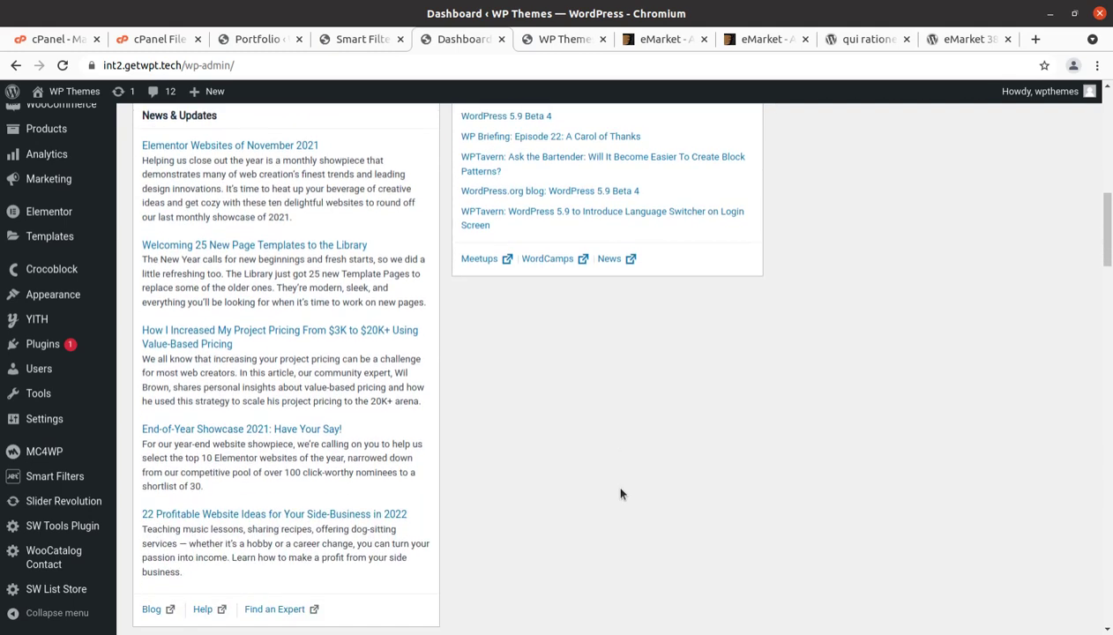
pyautogui.scroll(-5, 620, 494)
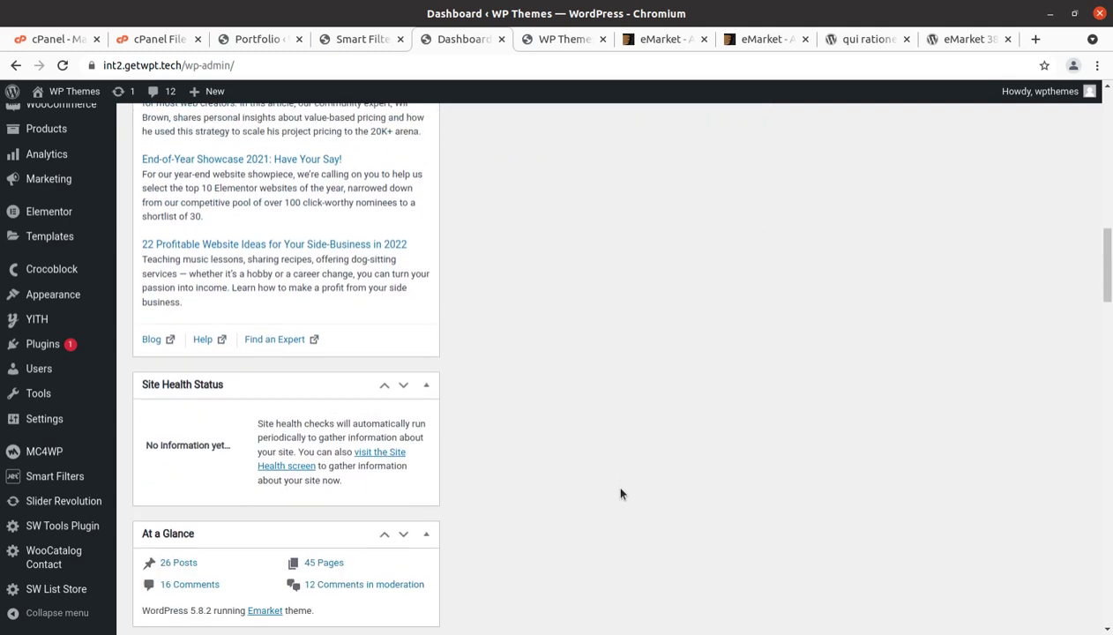
pyautogui.scroll(-2, 620, 494)
pyautogui.scroll(-3, 620, 494)
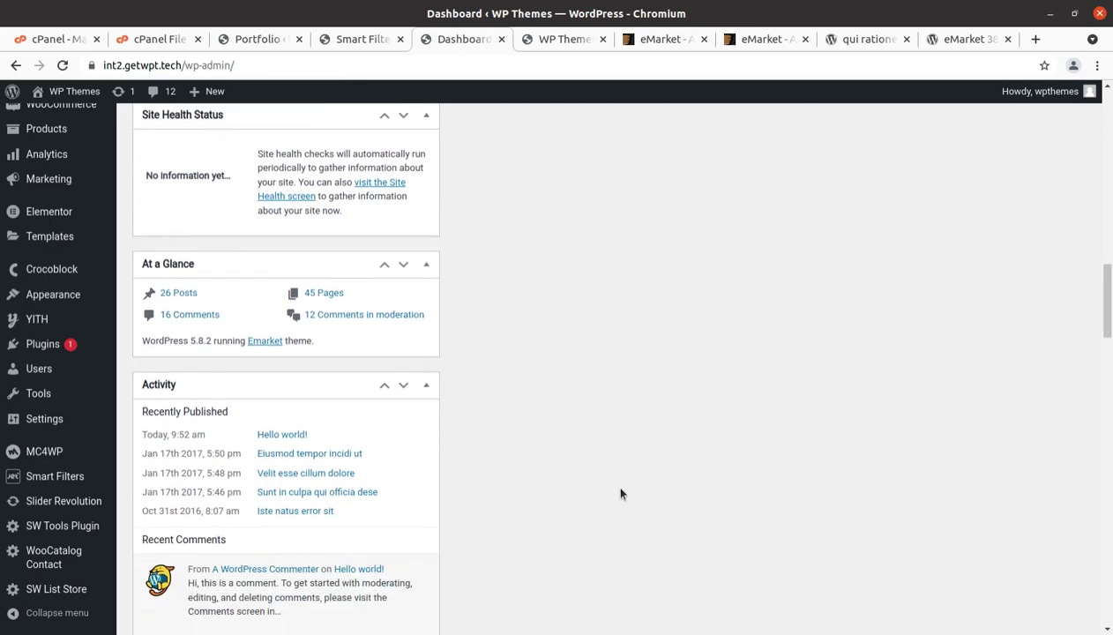
pyautogui.scroll(-3, 100, 524)
pyautogui.scroll(12, 75, 555)
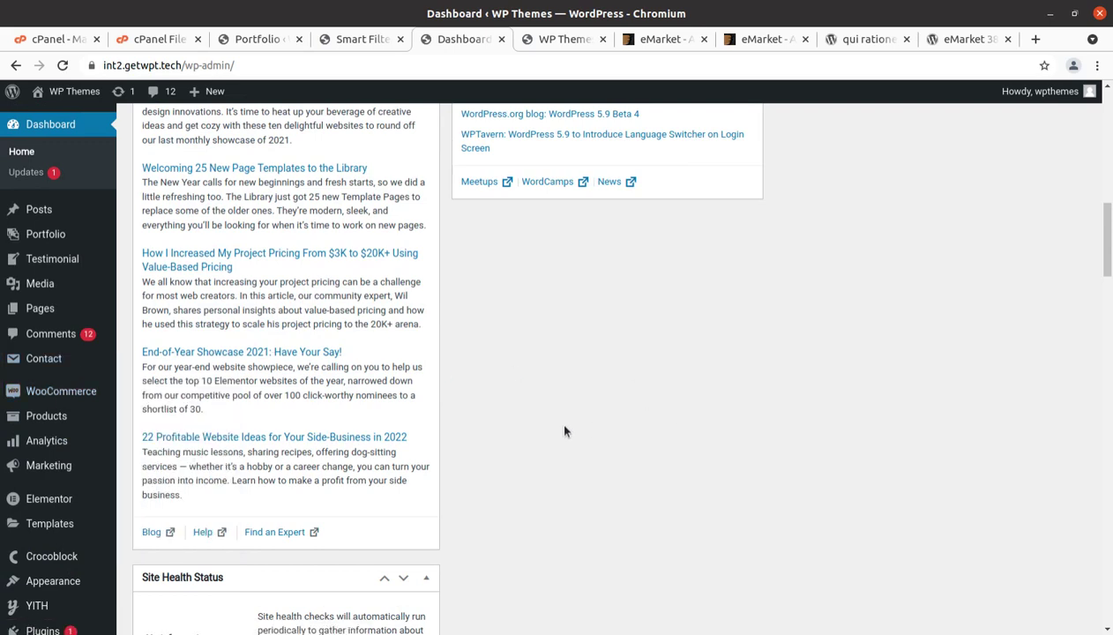
pyautogui.scroll(2, 556, 418)
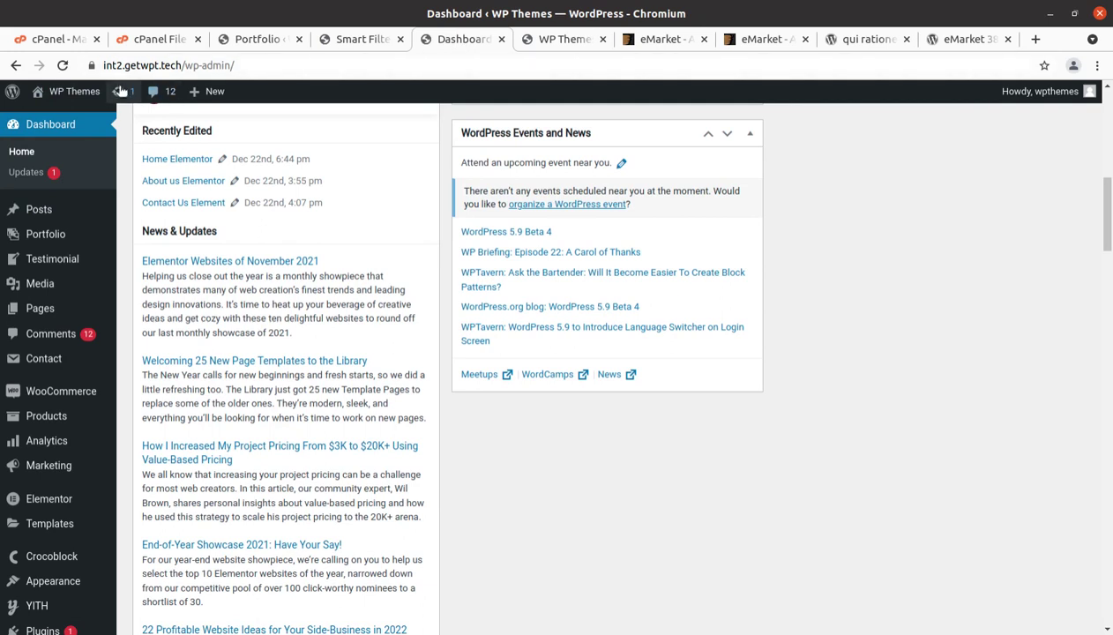
# Open the site's home page in a new tab and inspect its slider, banners, Shop mega menu and Daily Deals.
pyautogui.middleClick(70, 119)
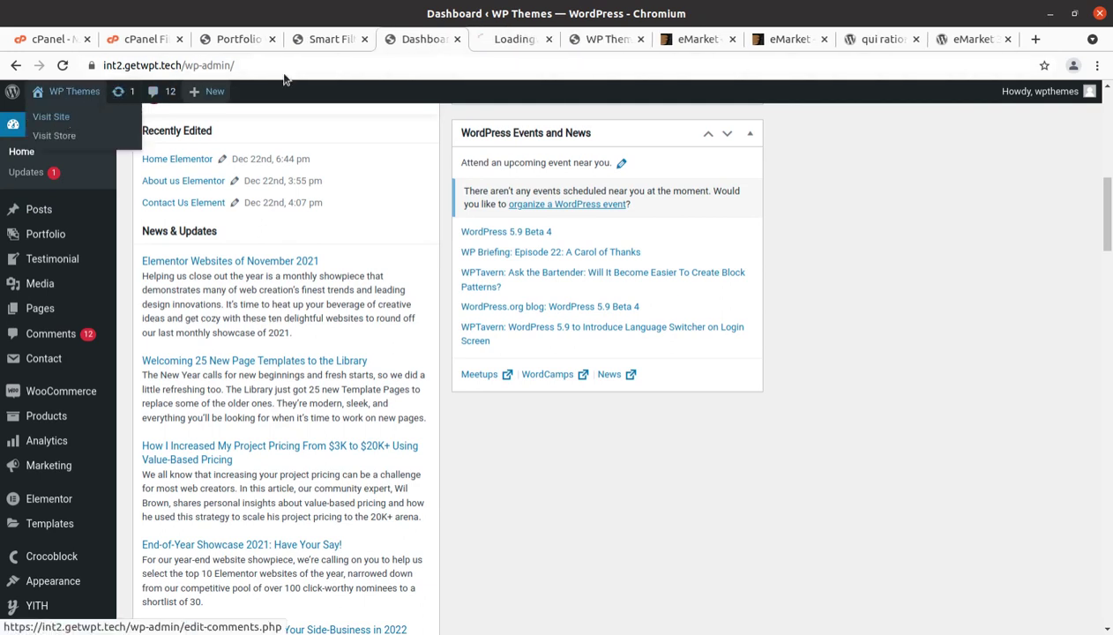
pyautogui.click(506, 38)
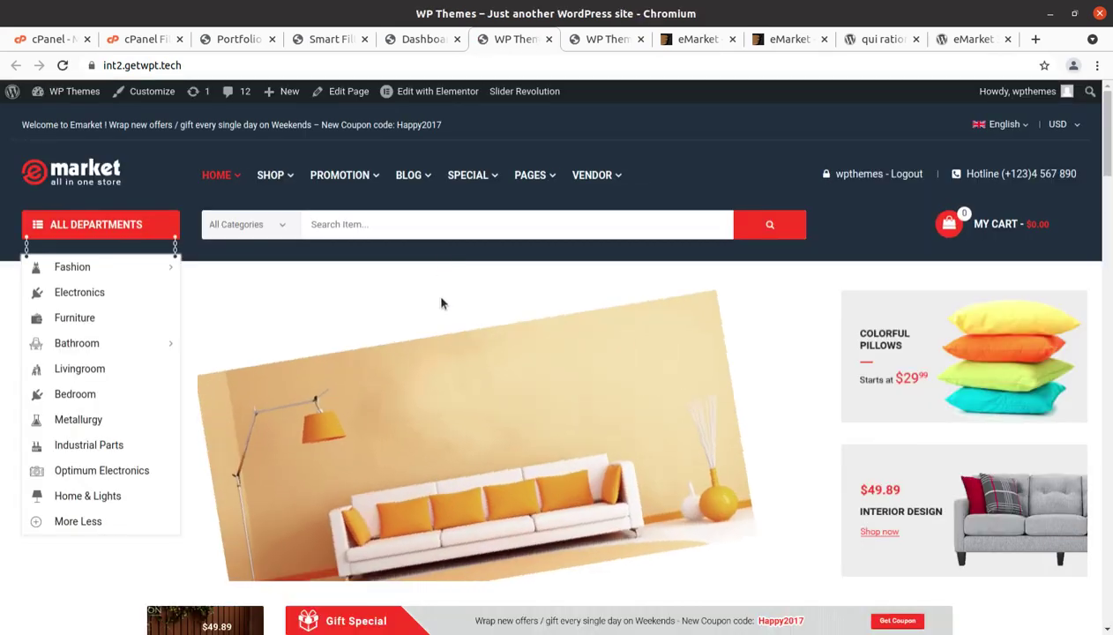
pyautogui.scroll(-6, 564, 352)
pyautogui.scroll(6, 565, 353)
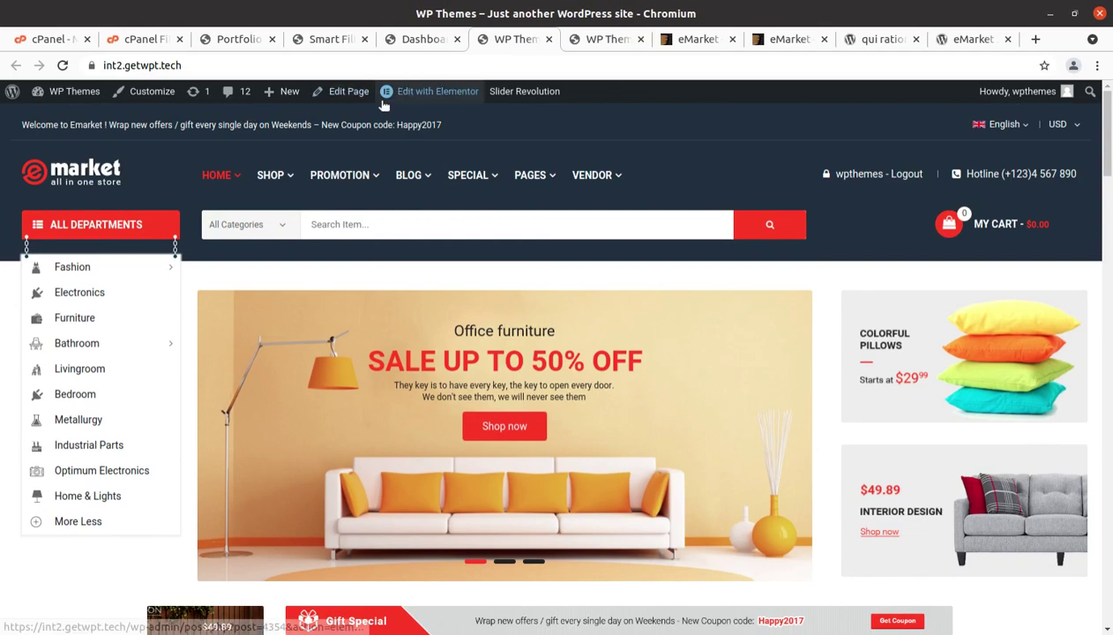
pyautogui.moveTo(274, 181)
pyautogui.scroll(-3, 853, 455)
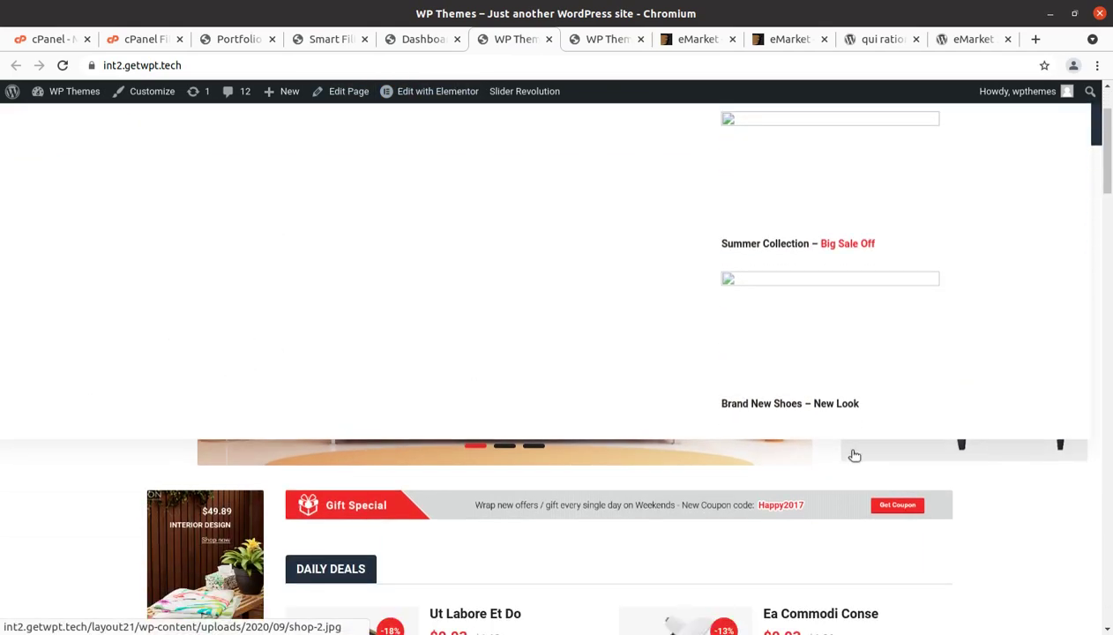
pyautogui.scroll(2, 854, 455)
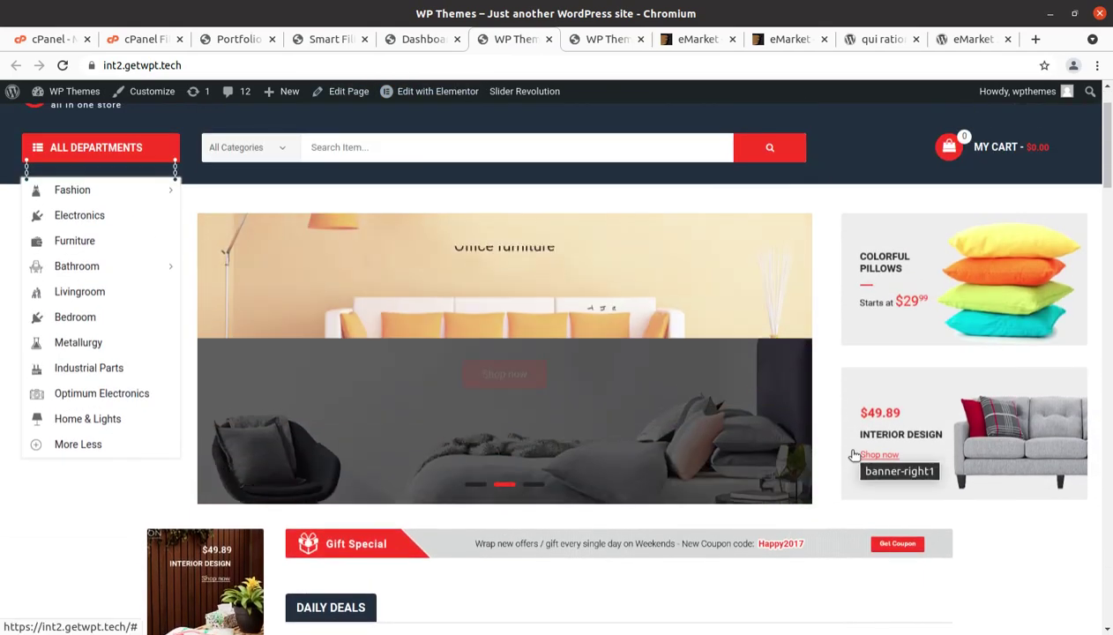
pyautogui.scroll(-2, 805, 426)
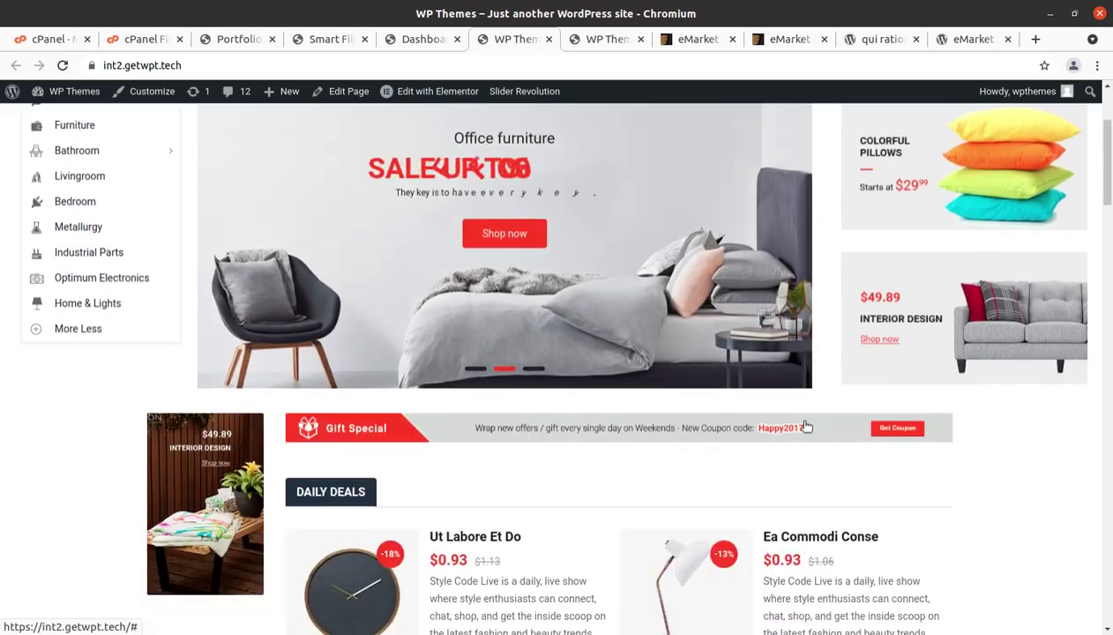
# Open the home page in the Elementor editor and check which slider the blank Slider Revolution widget uses.
pyautogui.click(430, 94)
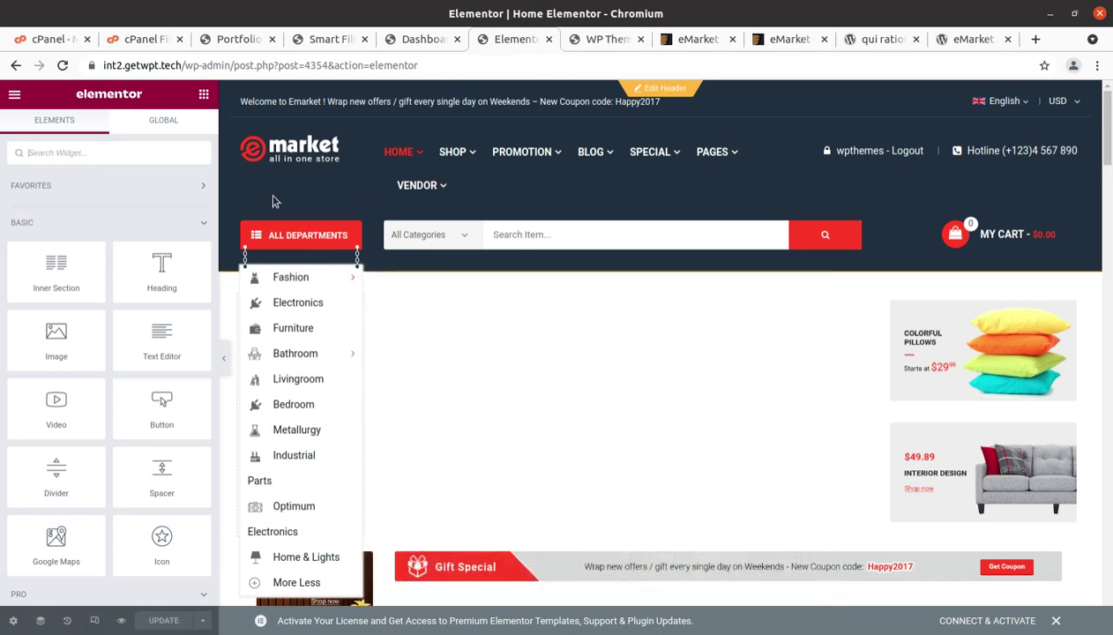
pyautogui.scroll(-3, 476, 313)
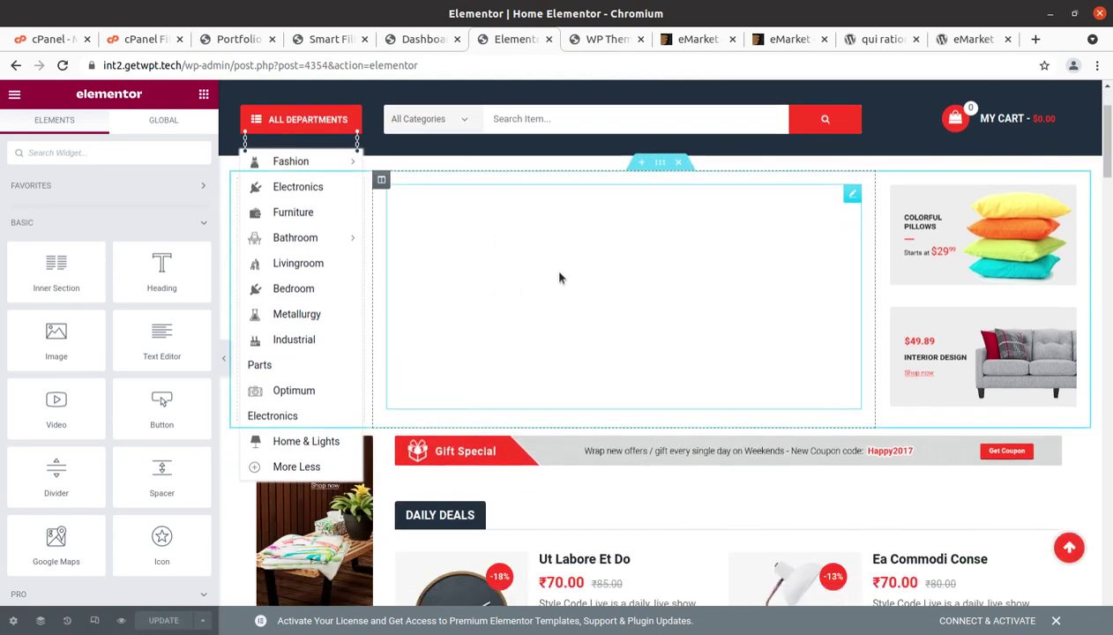
pyautogui.click(558, 278)
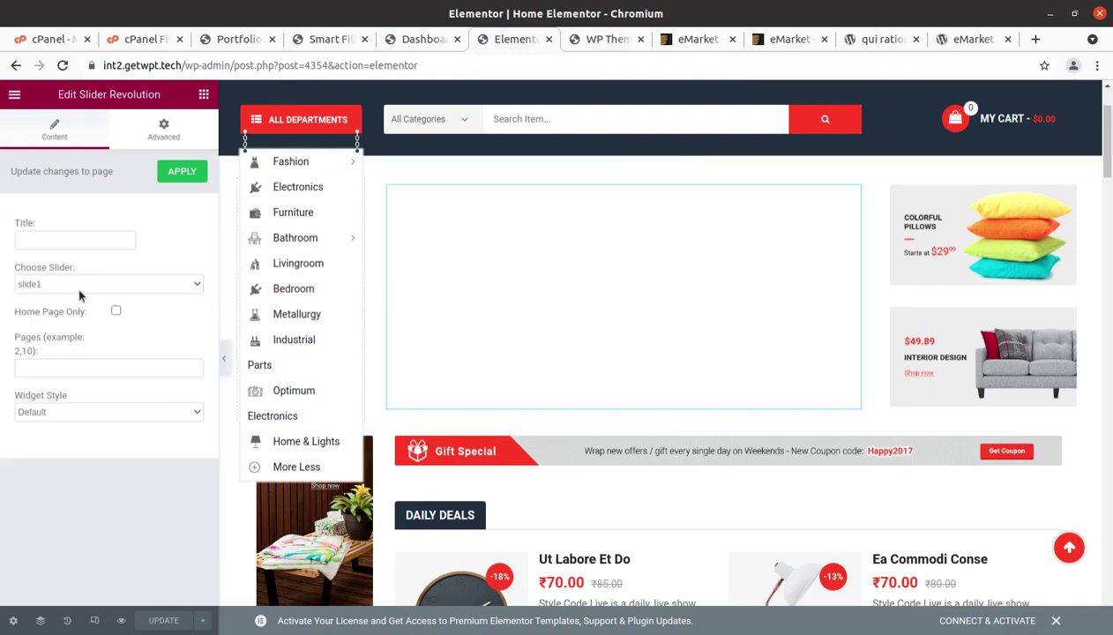
pyautogui.click(124, 284)
pyautogui.click(124, 284)
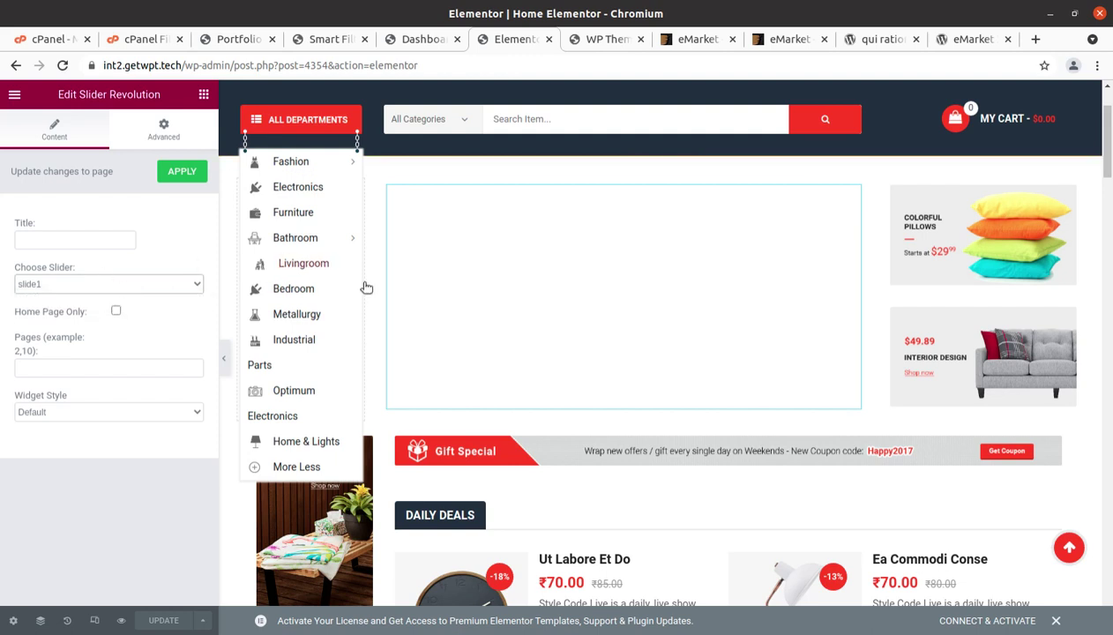
# Inspect the settings of the Gift Special banner image and the Daily Deals countdown slider widget.
pyautogui.scroll(1, 357, 280)
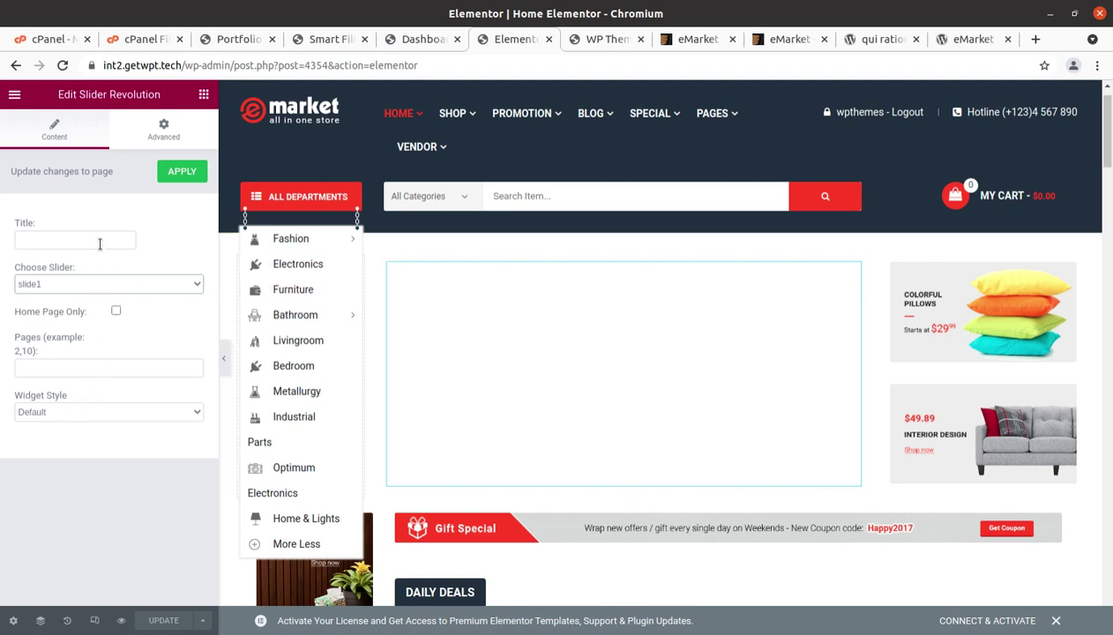
pyautogui.moveTo(467, 114)
pyautogui.scroll(-3, 498, 388)
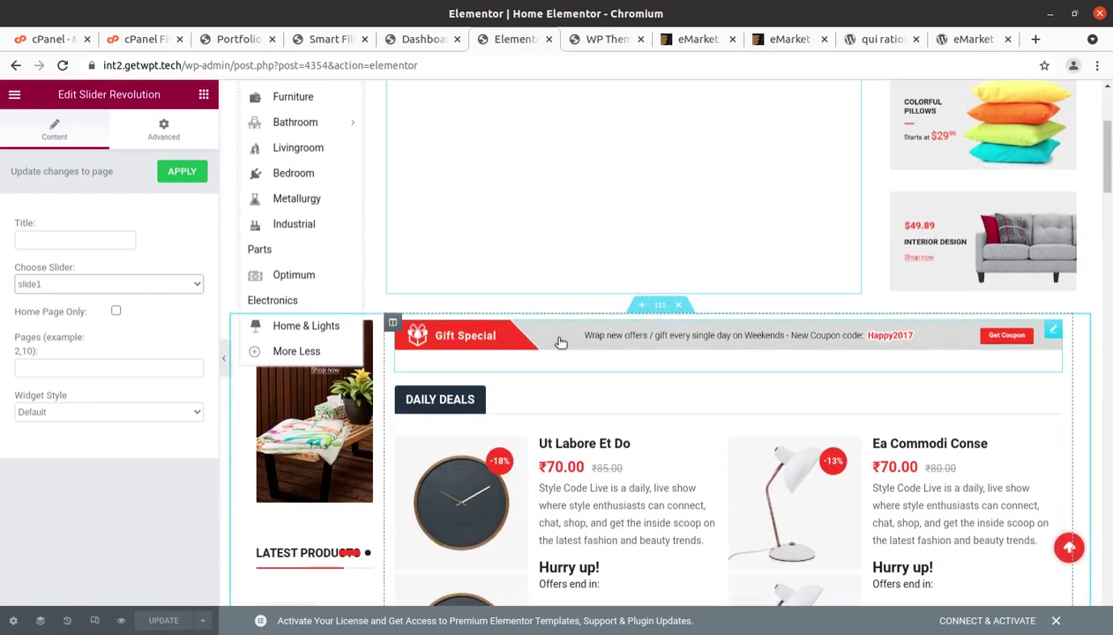
pyautogui.click(561, 342)
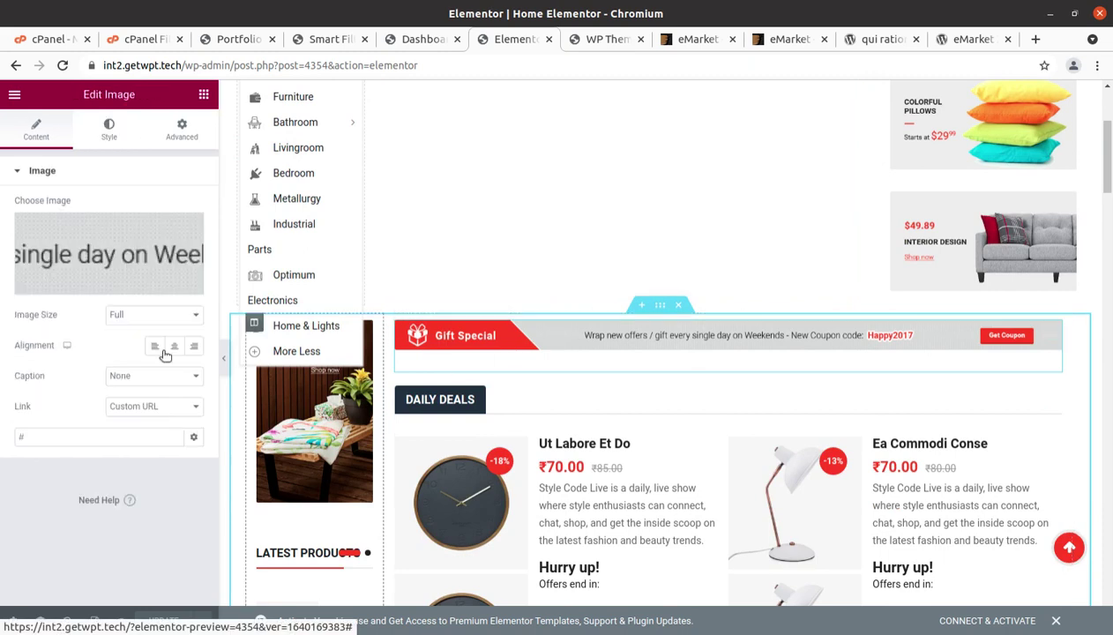
pyautogui.scroll(-2, 542, 432)
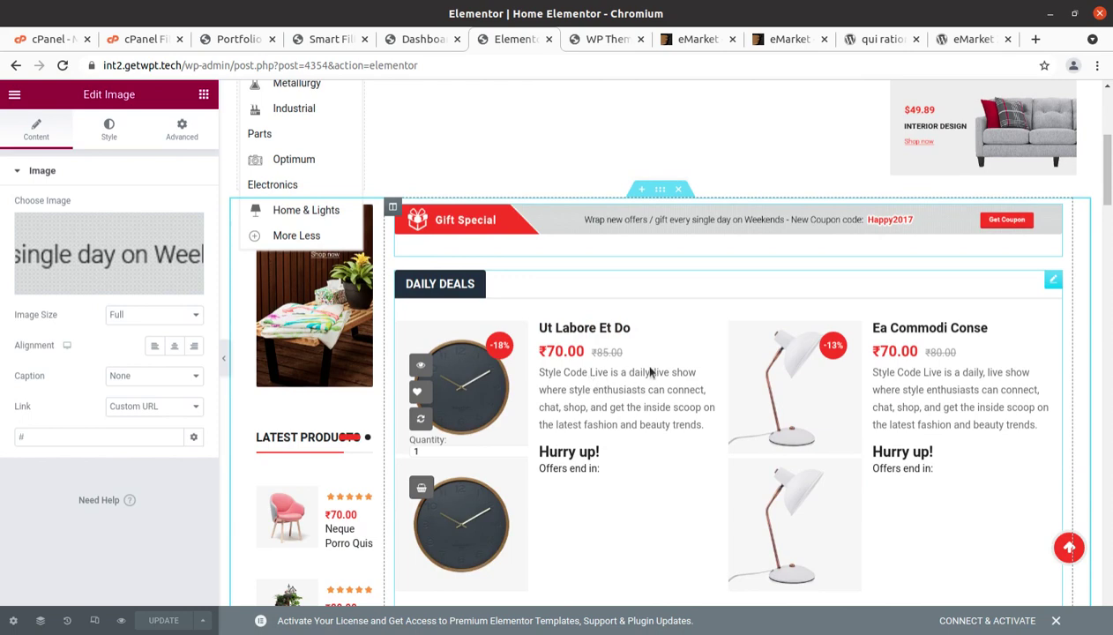
pyautogui.click(938, 382)
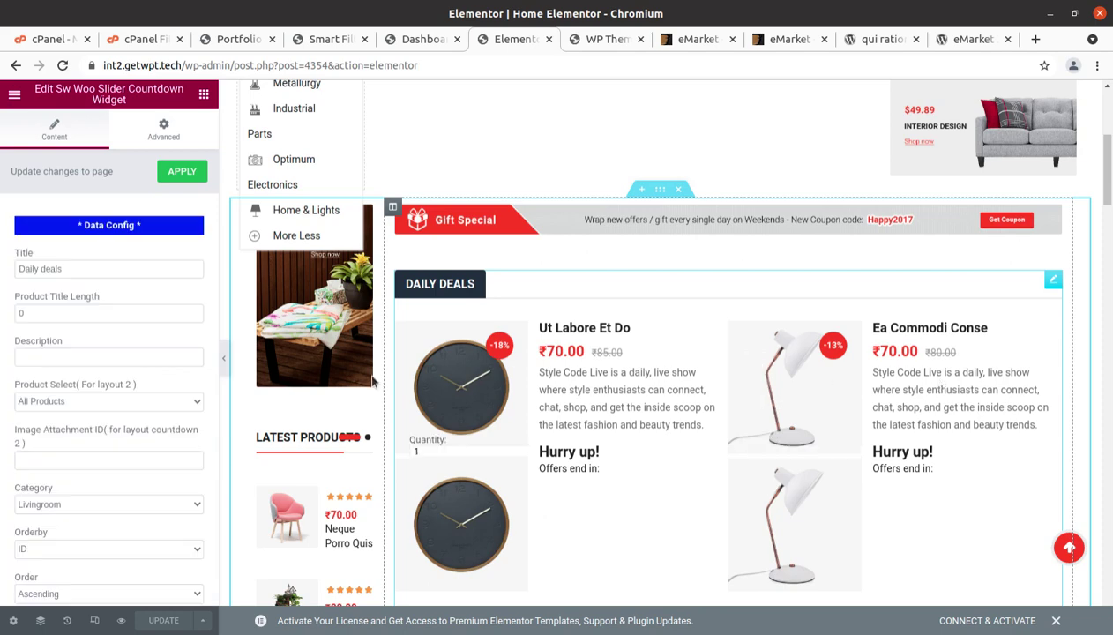
pyautogui.scroll(-3, 197, 368)
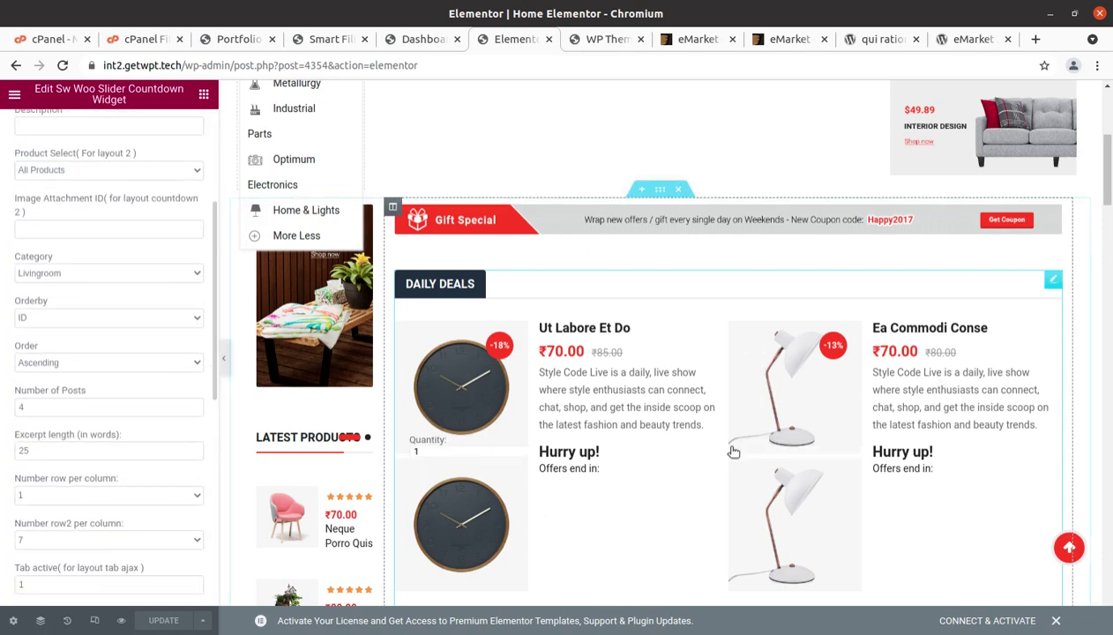
# Open the Latest Products slider widget's settings and examine the page sections from Trending Items down to New Items.
pyautogui.scroll(-3, 756, 447)
pyautogui.click(320, 309)
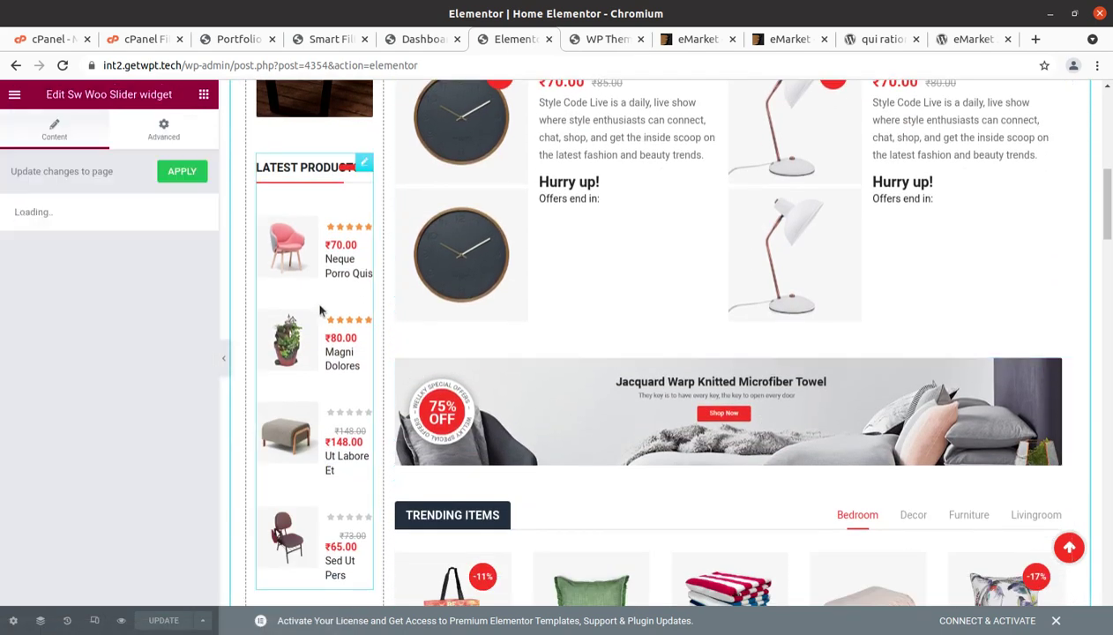
pyautogui.scroll(-5, 882, 465)
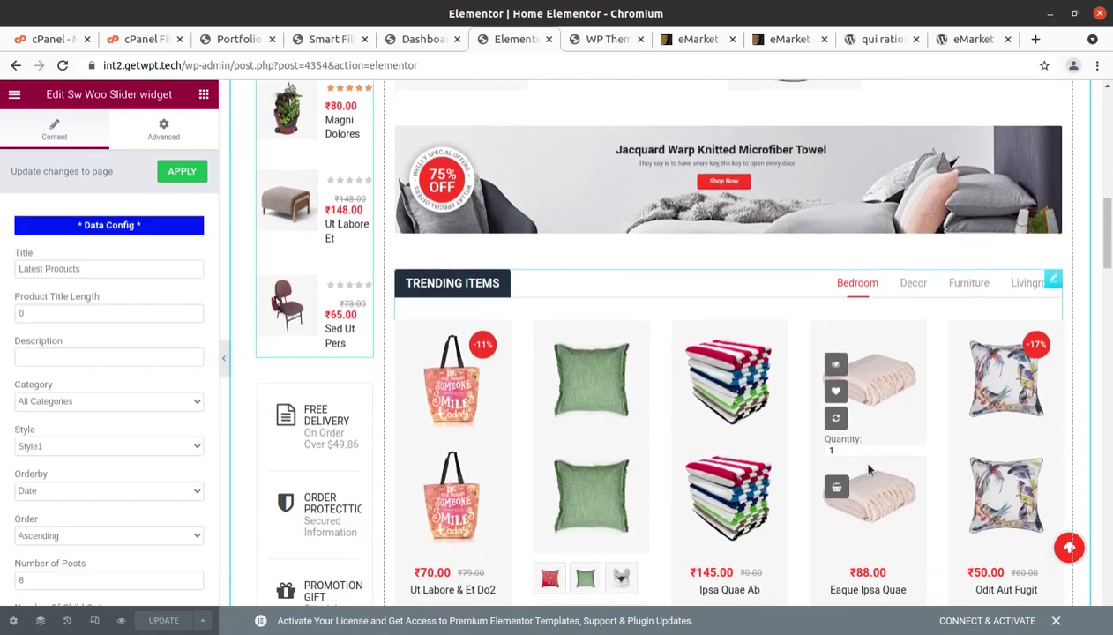
pyautogui.scroll(-5, 870, 468)
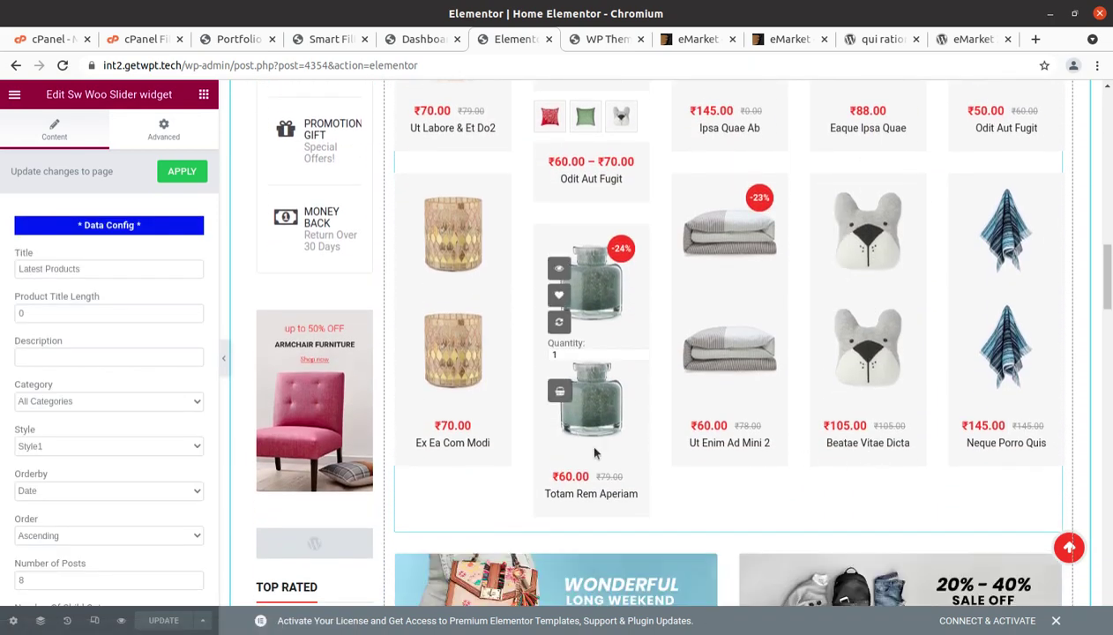
pyautogui.scroll(-1, 582, 414)
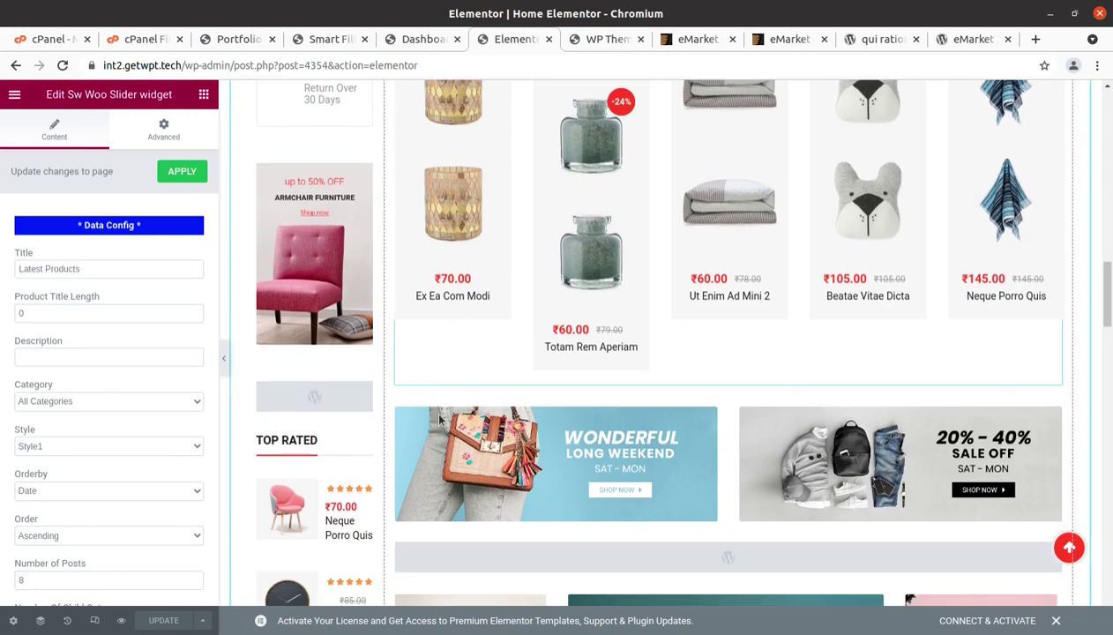
pyautogui.scroll(-3, 583, 414)
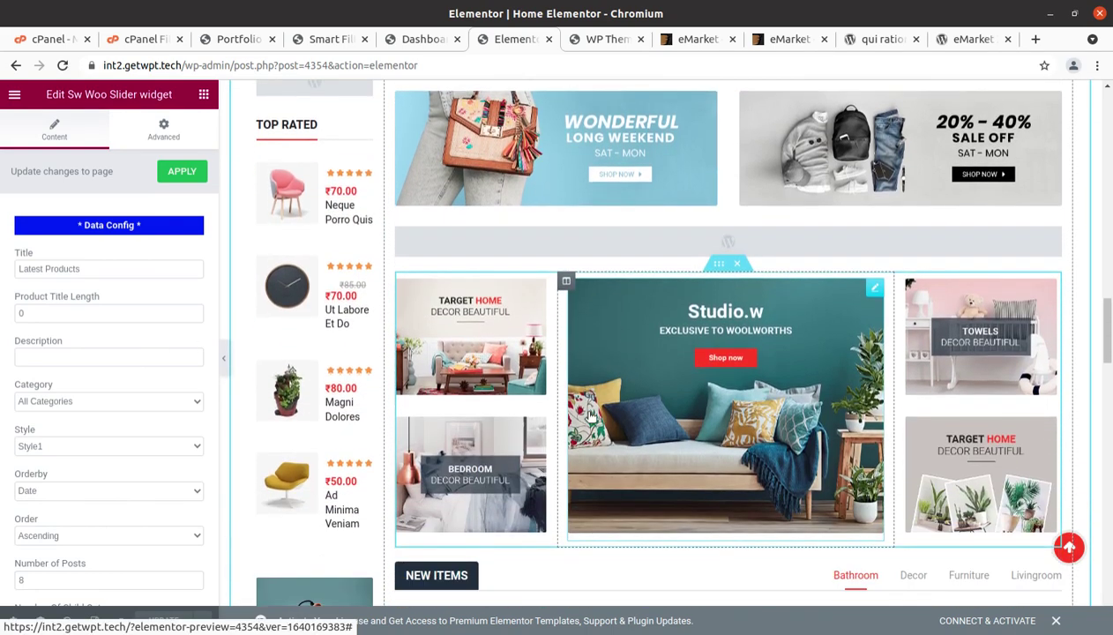
pyautogui.scroll(-1, 591, 416)
pyautogui.scroll(-1, 818, 431)
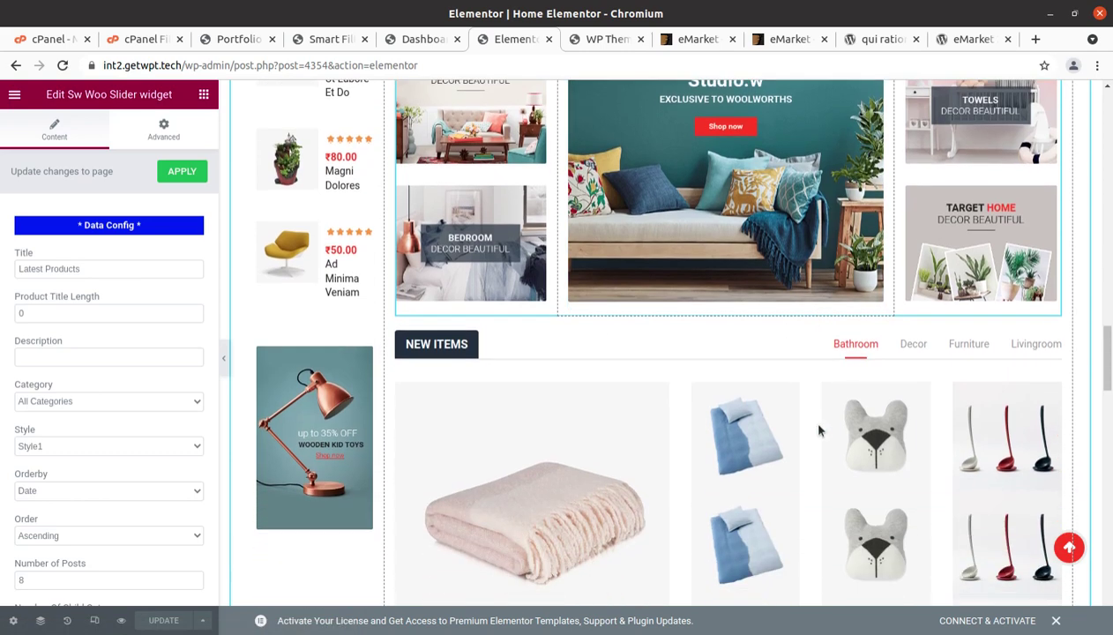
pyautogui.scroll(-2, 818, 431)
pyautogui.scroll(-1, 818, 430)
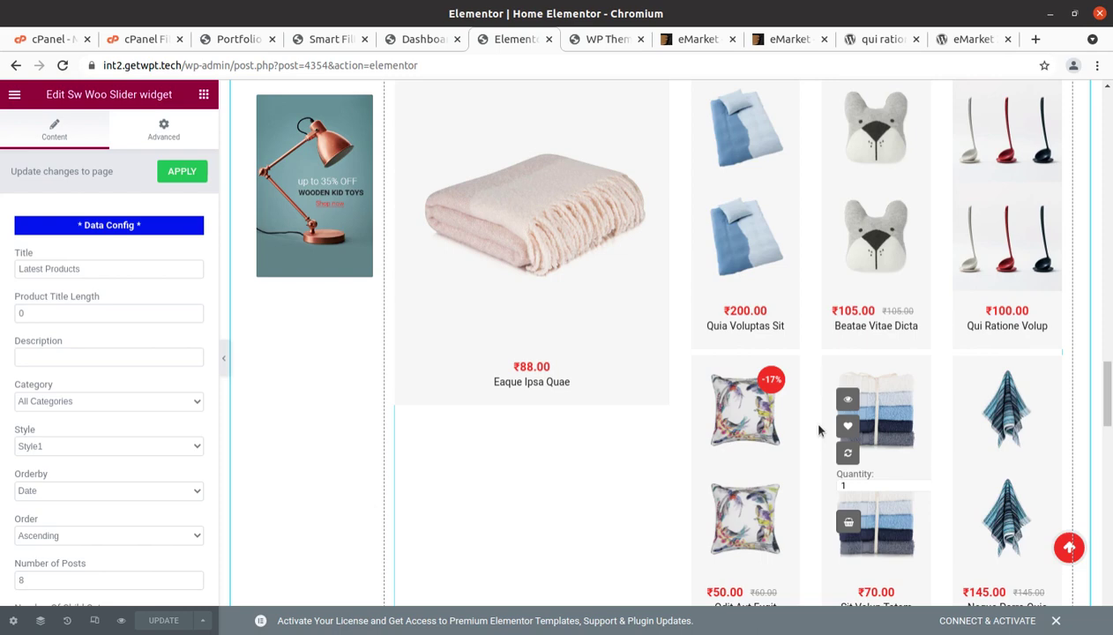
# Check the image settings of the Studio.w, Wonderful Long Weekend and 20% - 40% Sale Off banners.
pyautogui.scroll(1, 818, 430)
pyautogui.scroll(1, 818, 430)
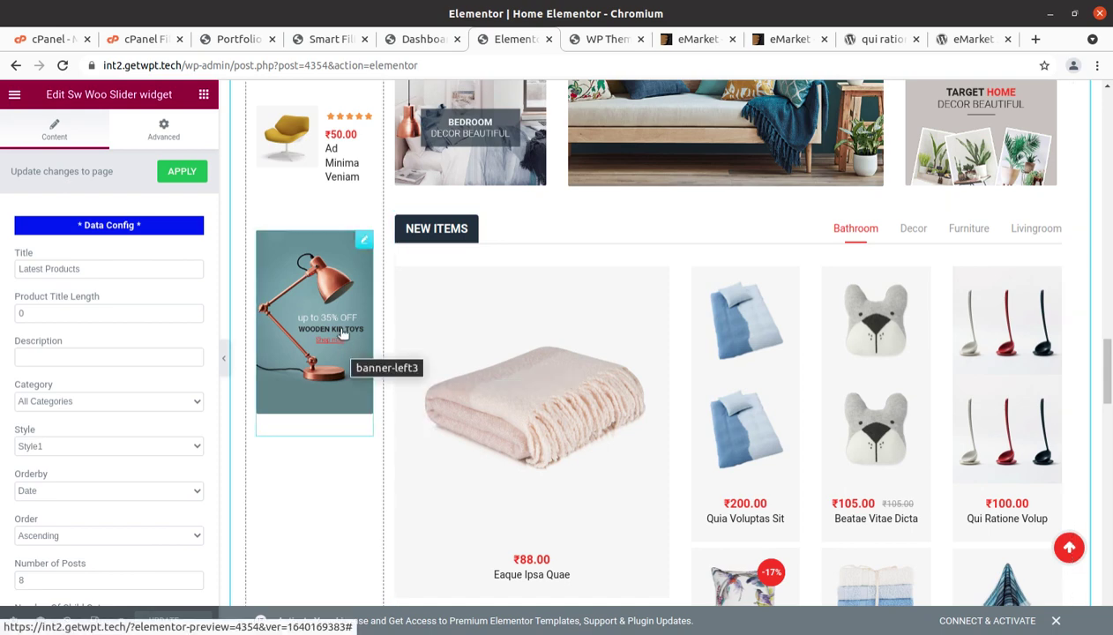
pyautogui.scroll(3, 343, 334)
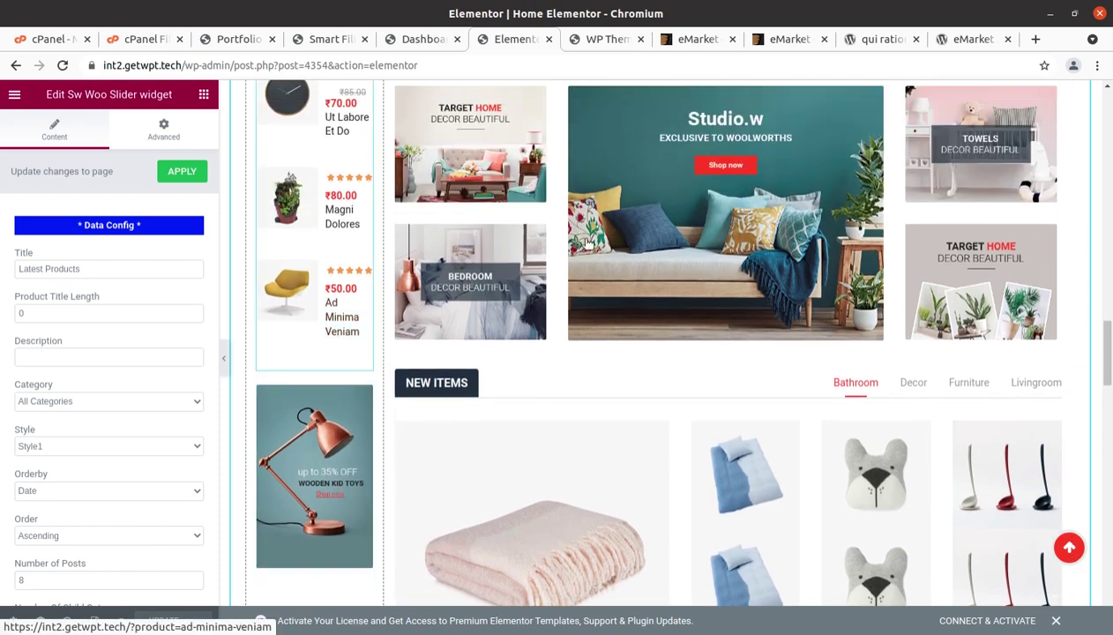
pyautogui.click(754, 183)
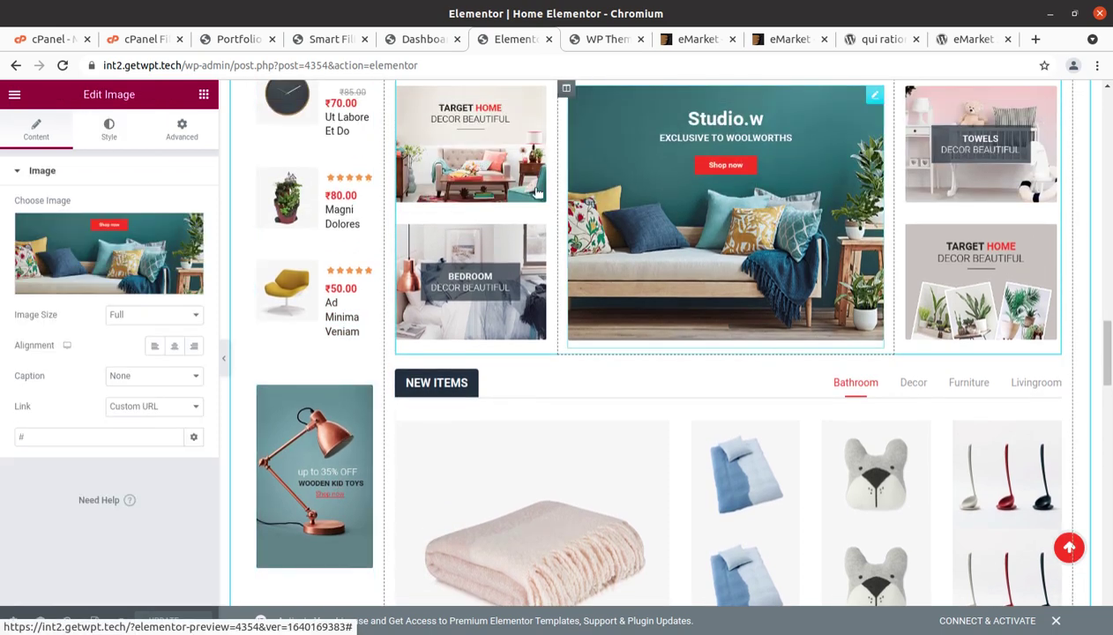
pyautogui.scroll(4, 917, 291)
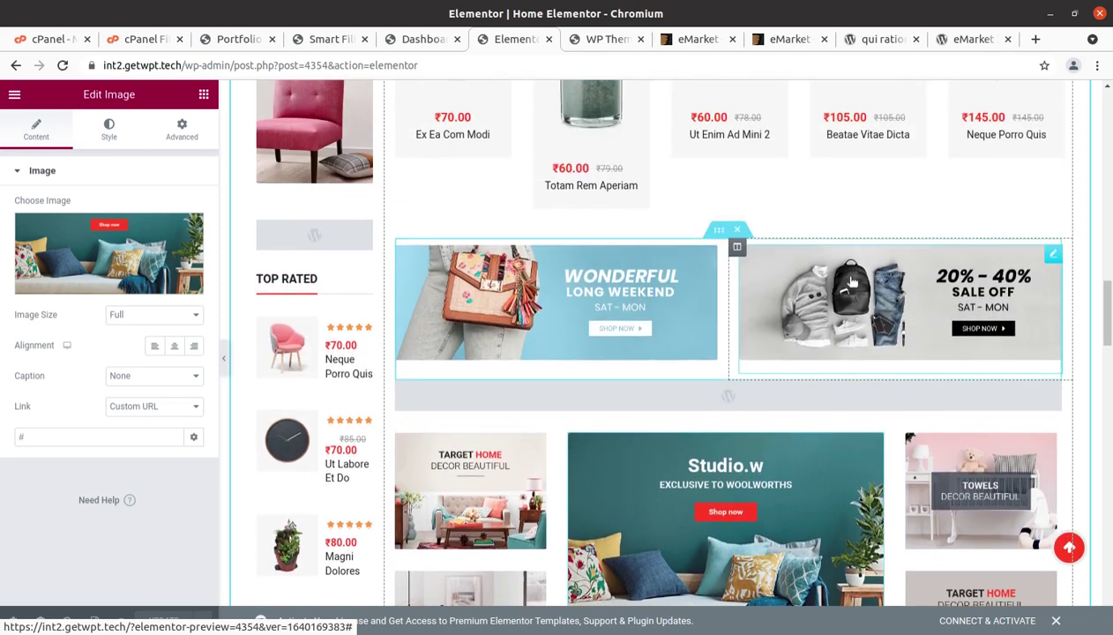
pyautogui.click(550, 287)
pyautogui.click(844, 304)
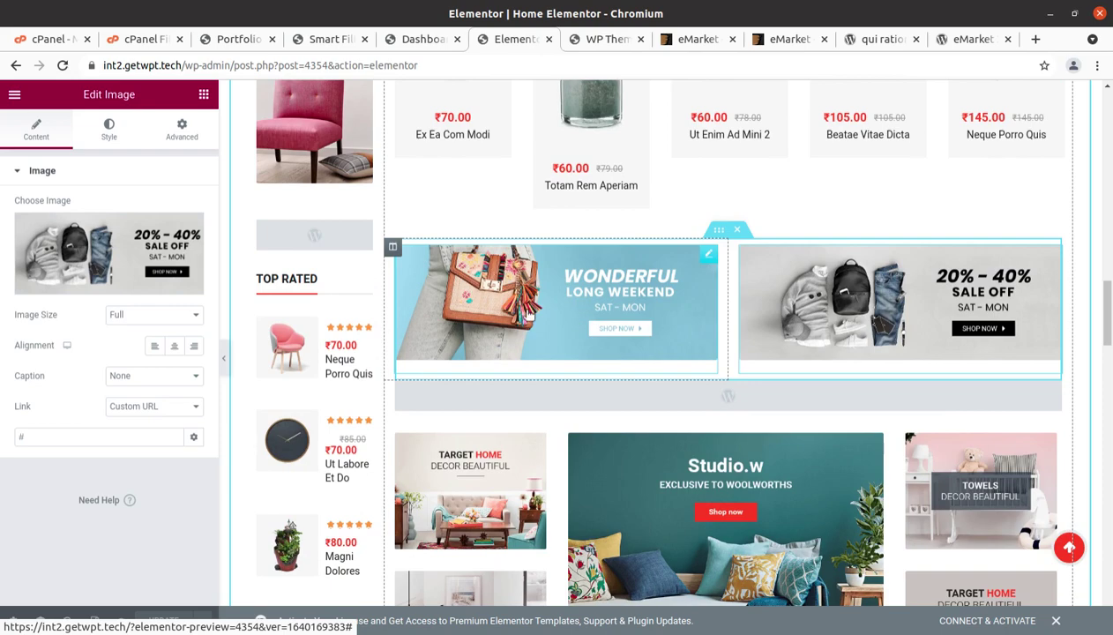
# Leave the Elementor editor and open the live home page.
pyautogui.scroll(3, 527, 313)
pyautogui.scroll(10, 653, 266)
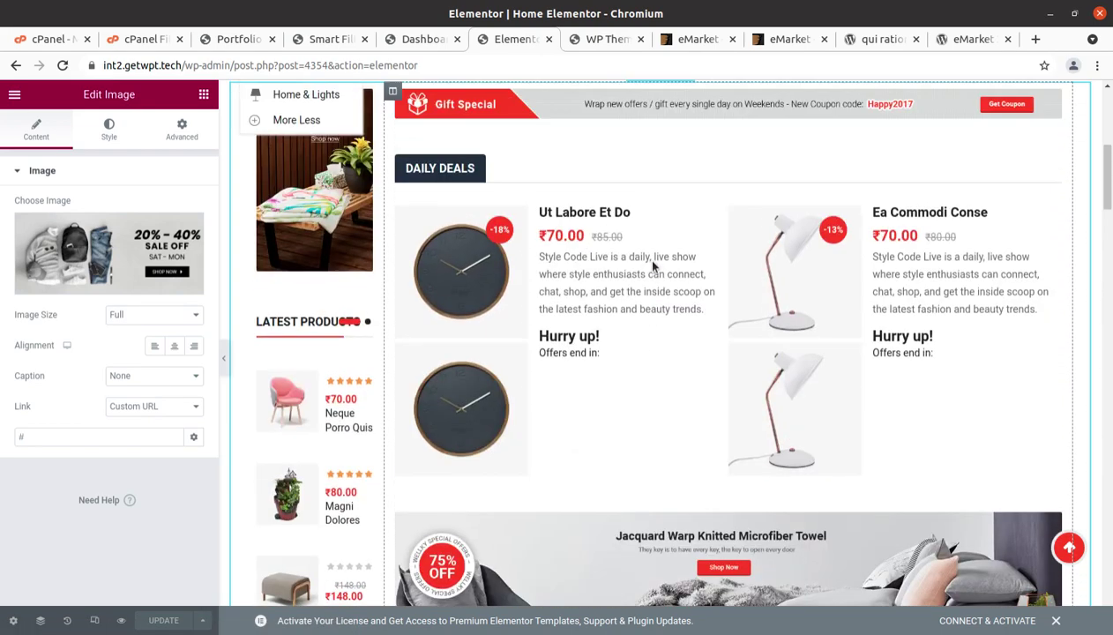
pyautogui.scroll(5, 652, 266)
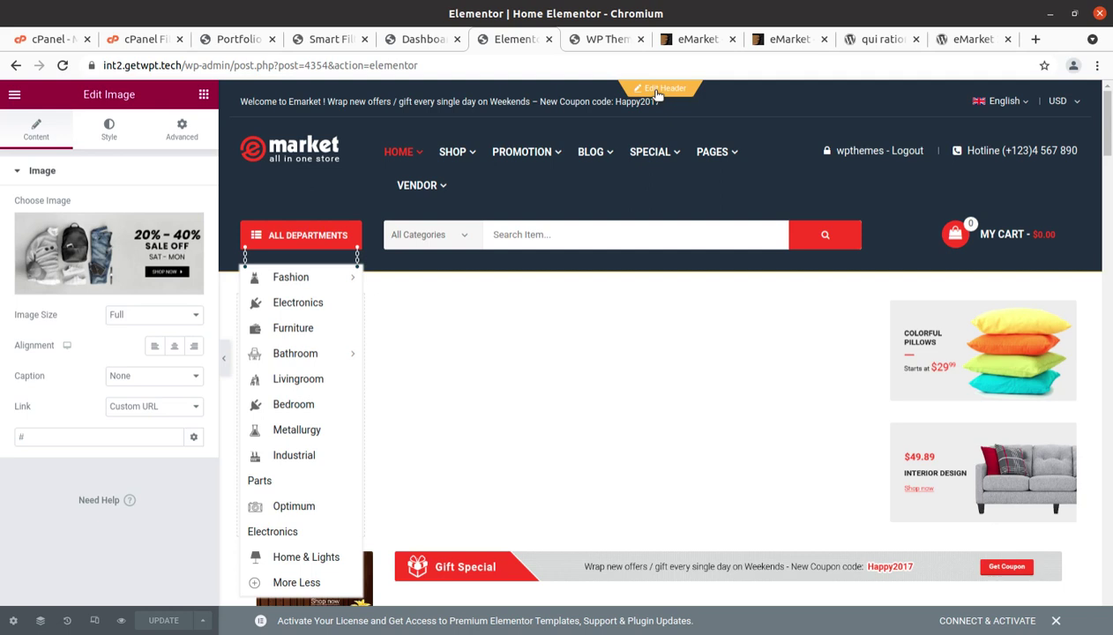
pyautogui.click(14, 99)
pyautogui.click(67, 344)
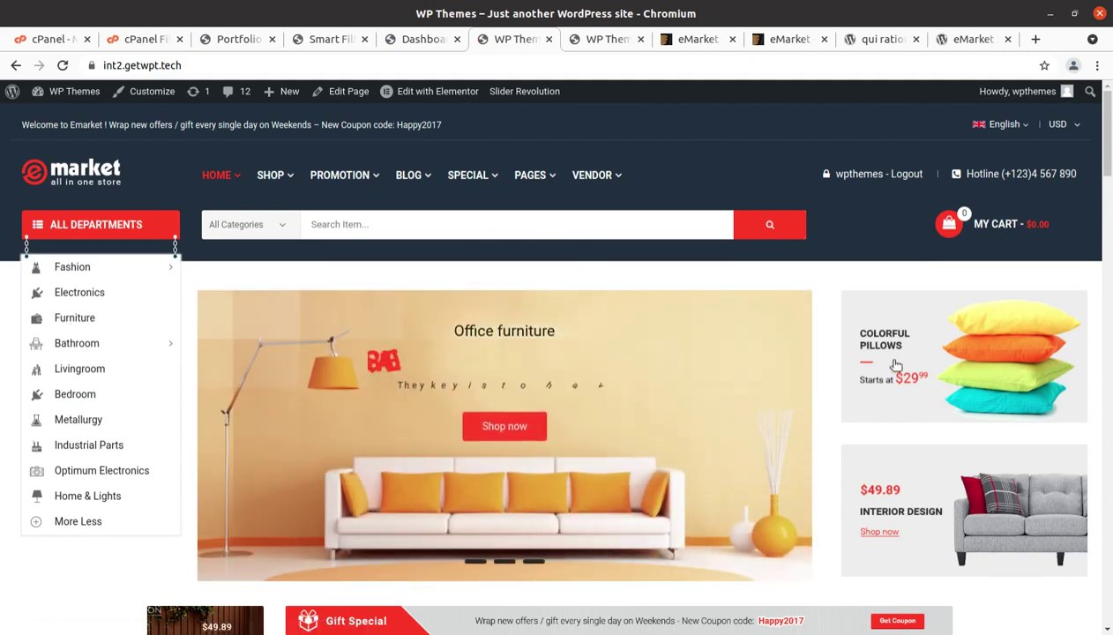
# Review the live home page's Office furniture slider, side banners and Daily Deals section.
pyautogui.scroll(-2, 890, 362)
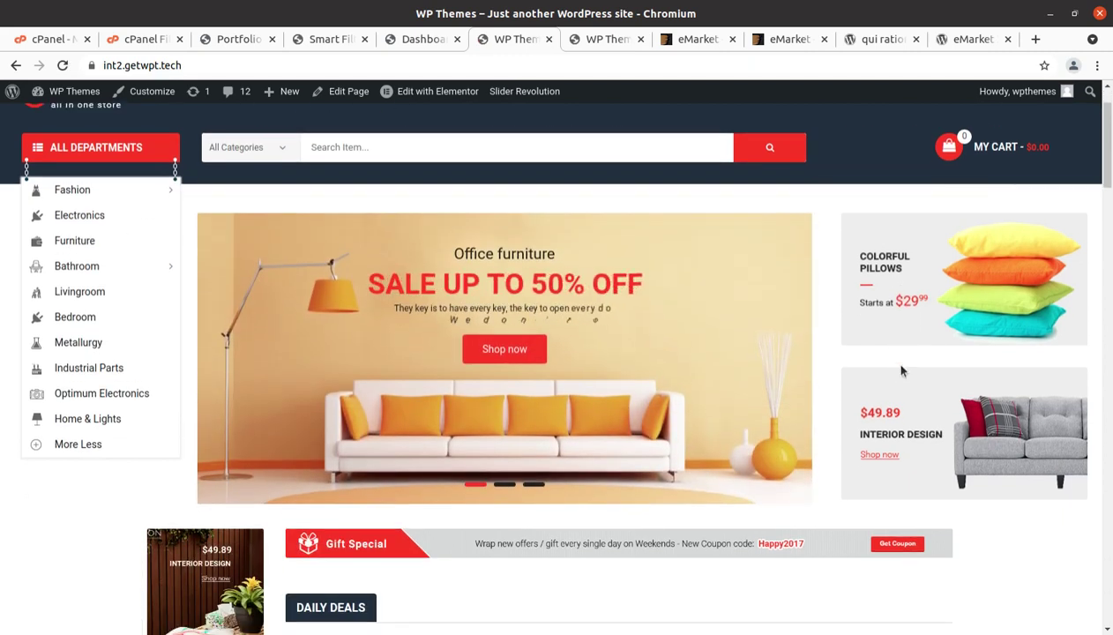
pyautogui.scroll(-5, 393, 396)
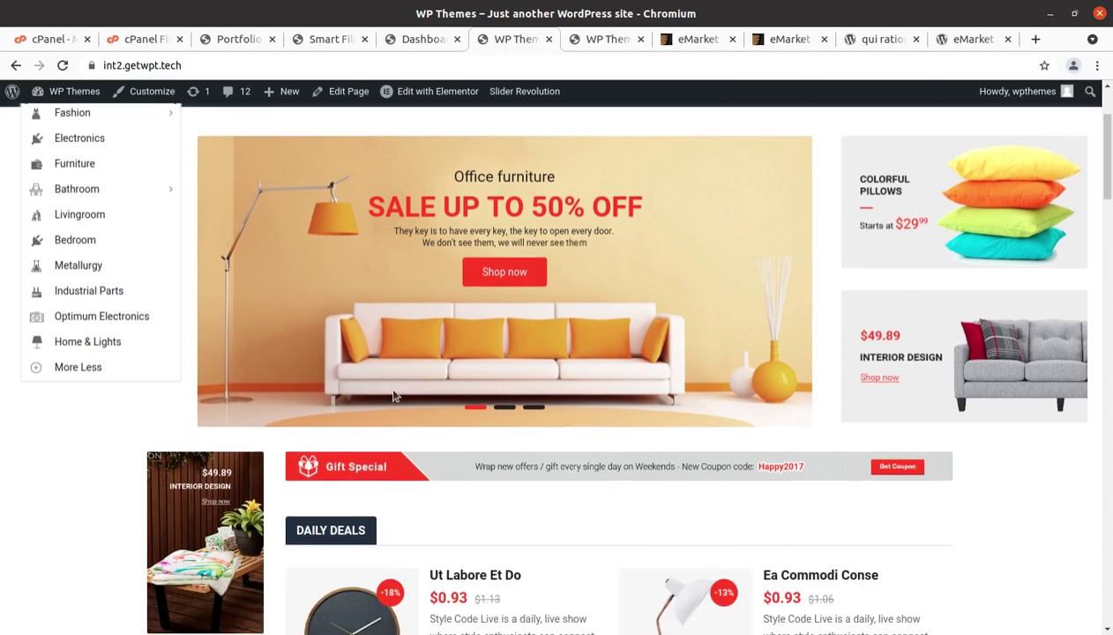
pyautogui.scroll(7, 393, 396)
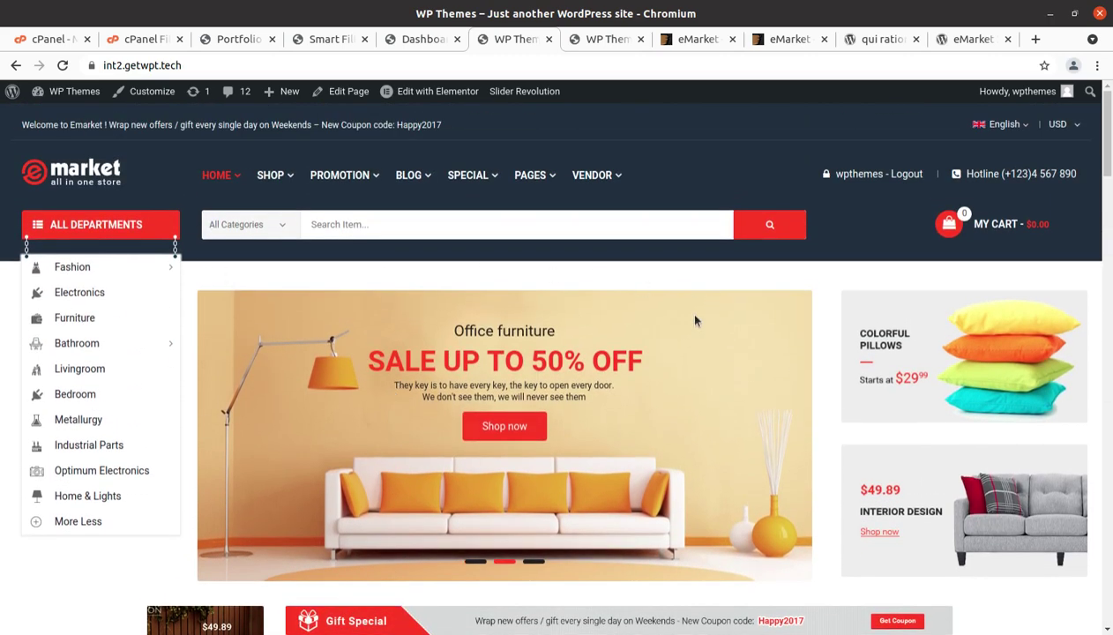
pyautogui.scroll(-3, 1013, 408)
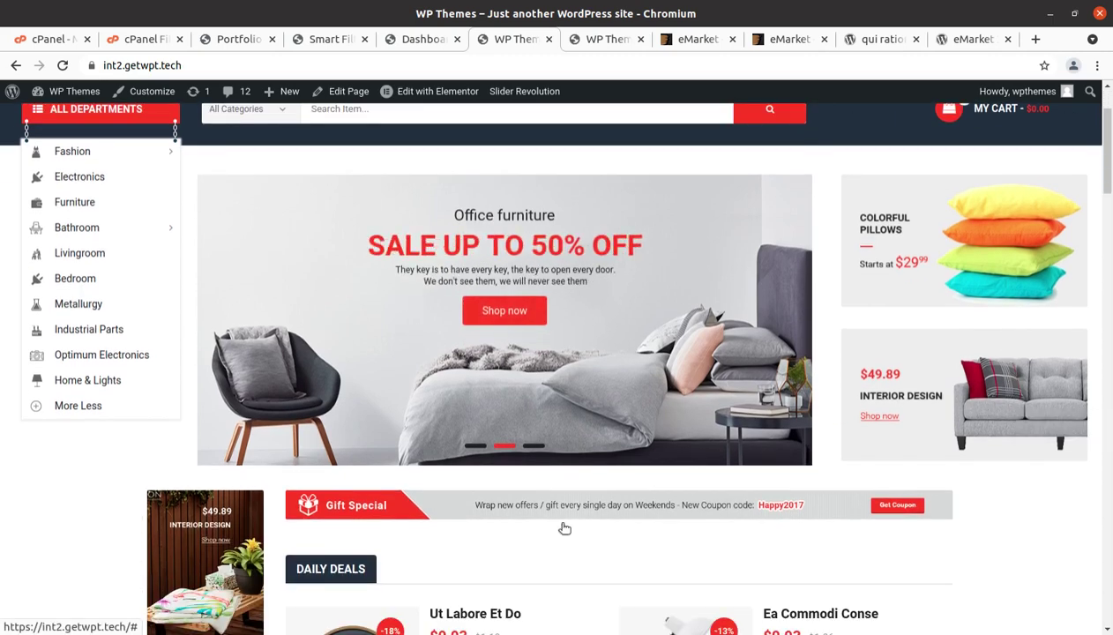
pyautogui.scroll(3, 593, 453)
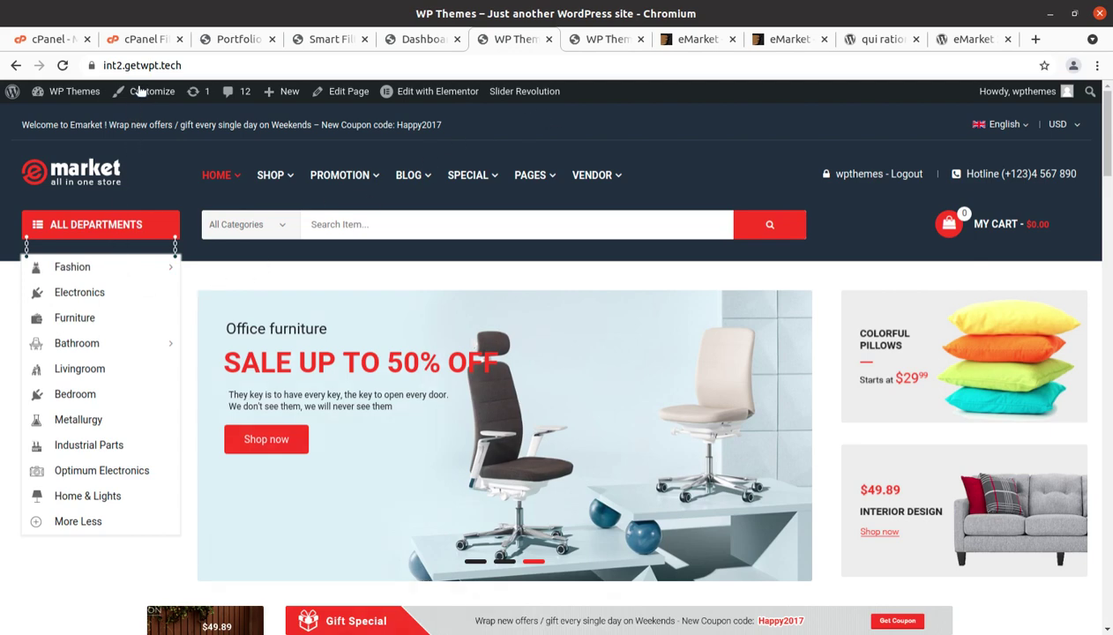
# Switch to the Dashboard tab and close the extra home page, Smart Filters and Portfolio browser tabs.
pyautogui.click(423, 40)
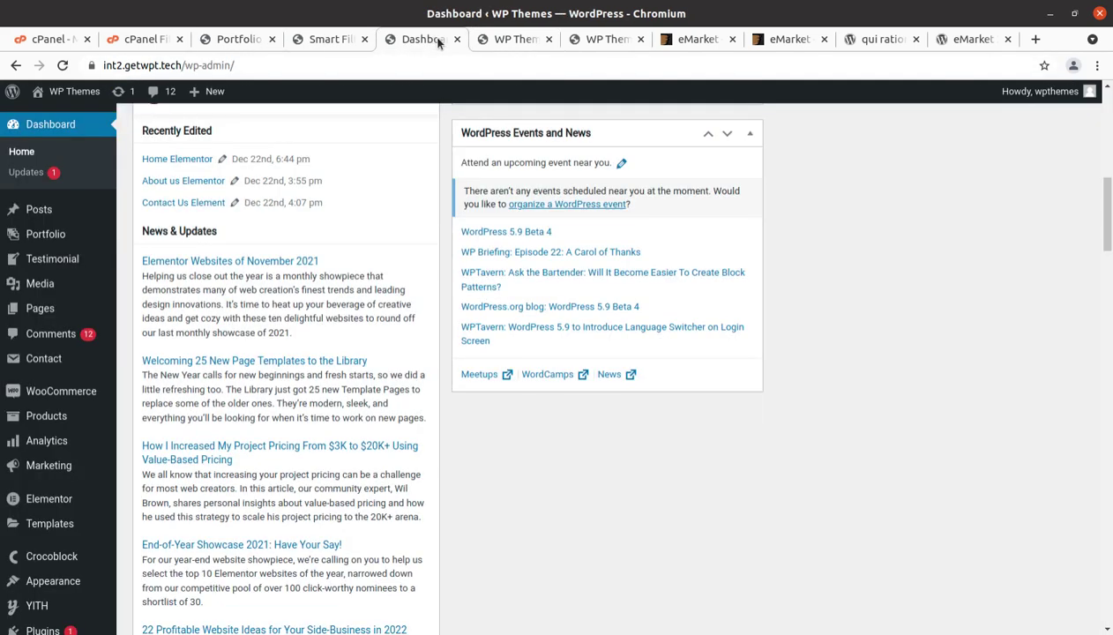
pyautogui.click(529, 40)
pyautogui.click(548, 40)
pyautogui.click(328, 40)
pyautogui.click(365, 39)
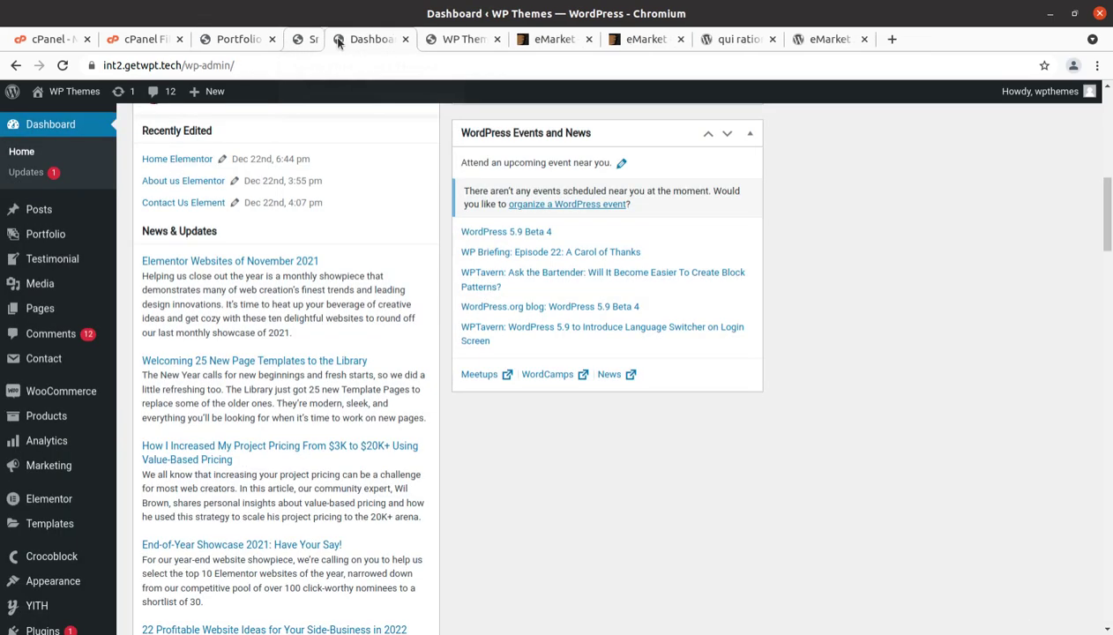
pyautogui.click(247, 42)
pyautogui.click(272, 39)
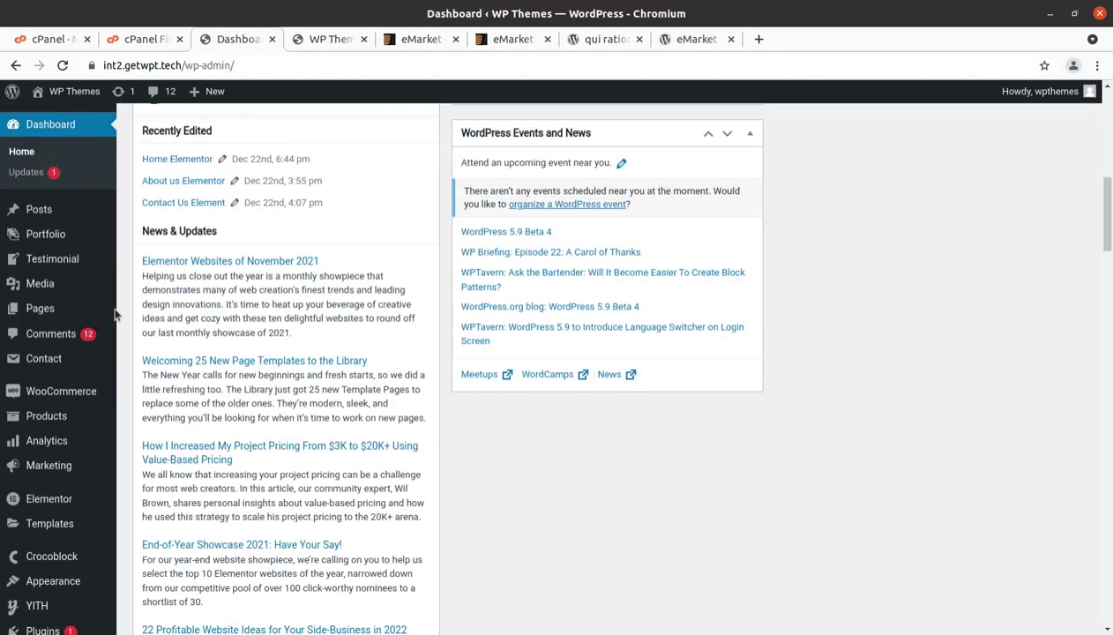
# Open the "qui ratione volup" product for editing from the full product list.
pyautogui.moveTo(48, 394)
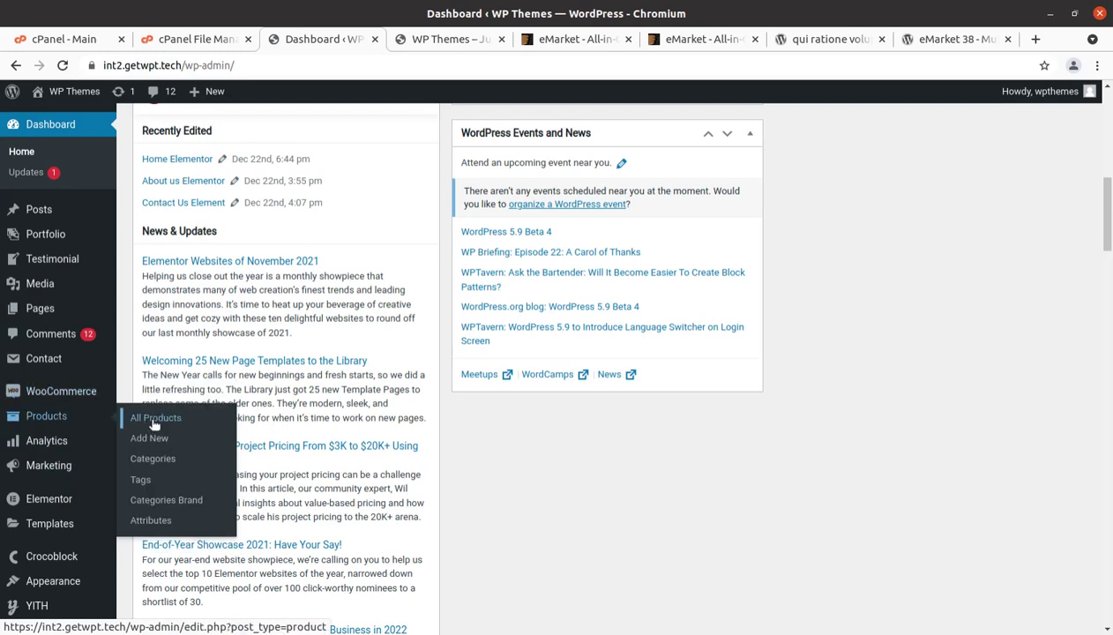
pyautogui.click(154, 424)
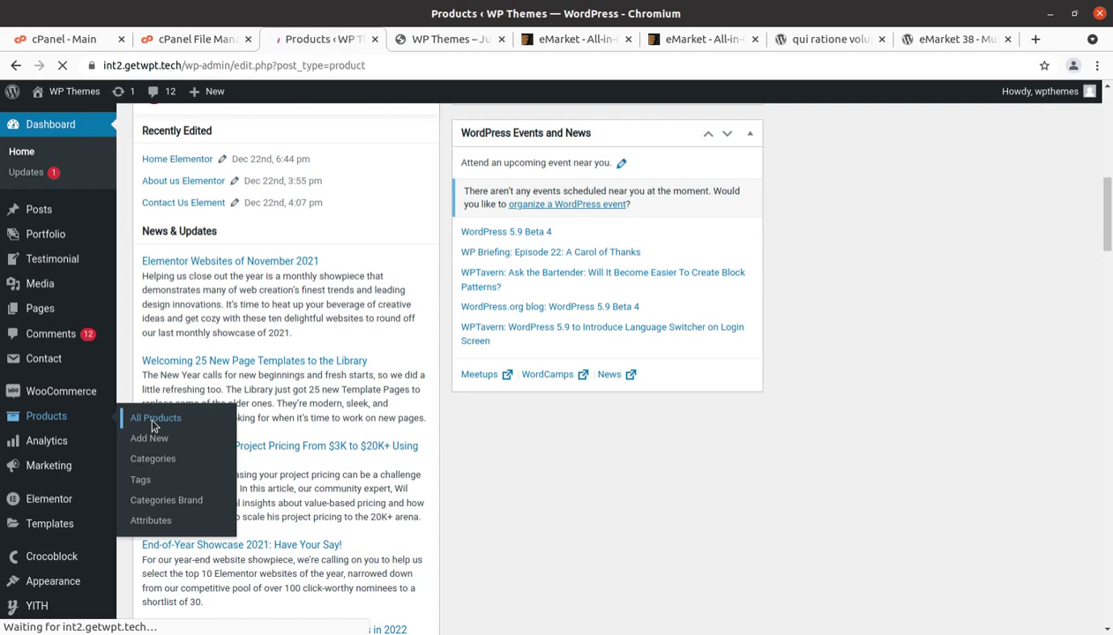
pyautogui.scroll(-2, 307, 529)
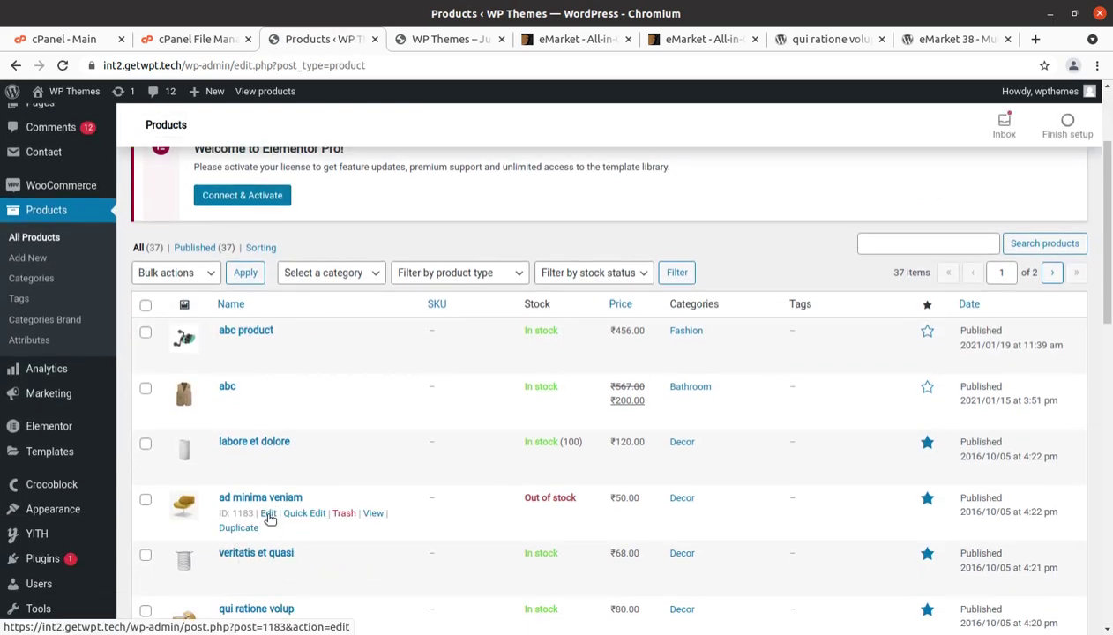
pyautogui.scroll(-1, 350, 597)
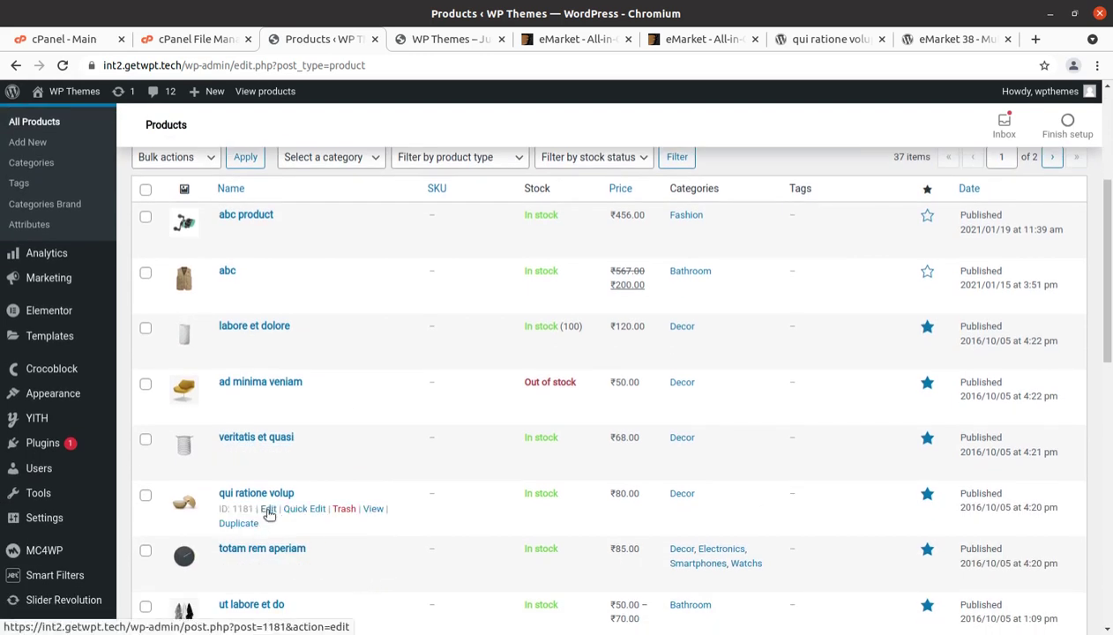
pyautogui.click(268, 511)
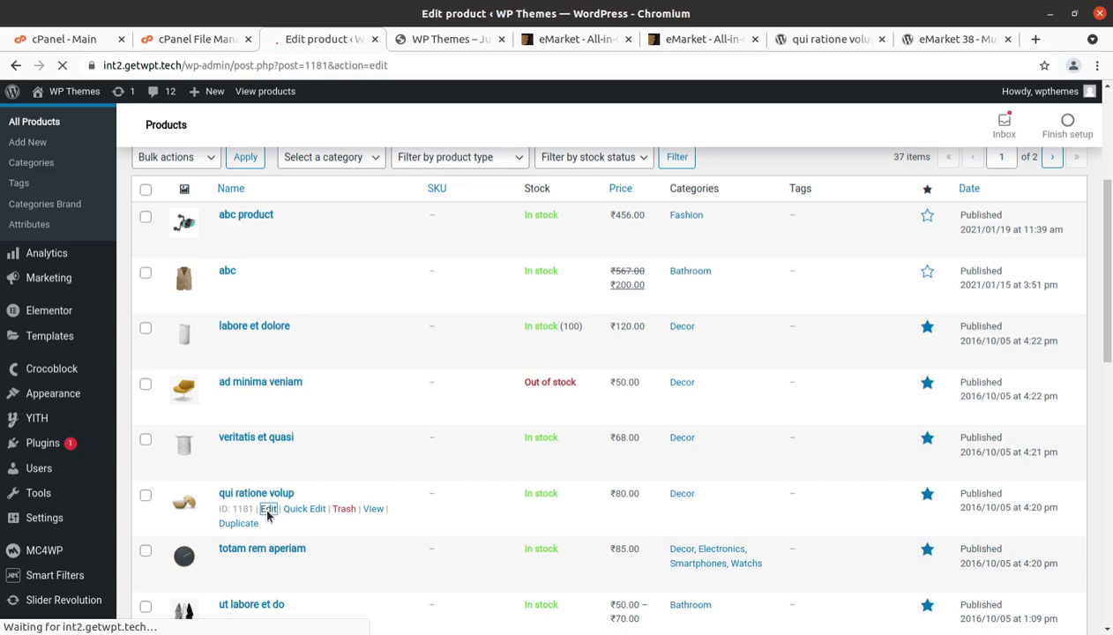
# Review the product's description, publishing details, categories and general price data, and return to the Dashboard.
pyautogui.scroll(-2, 280, 504)
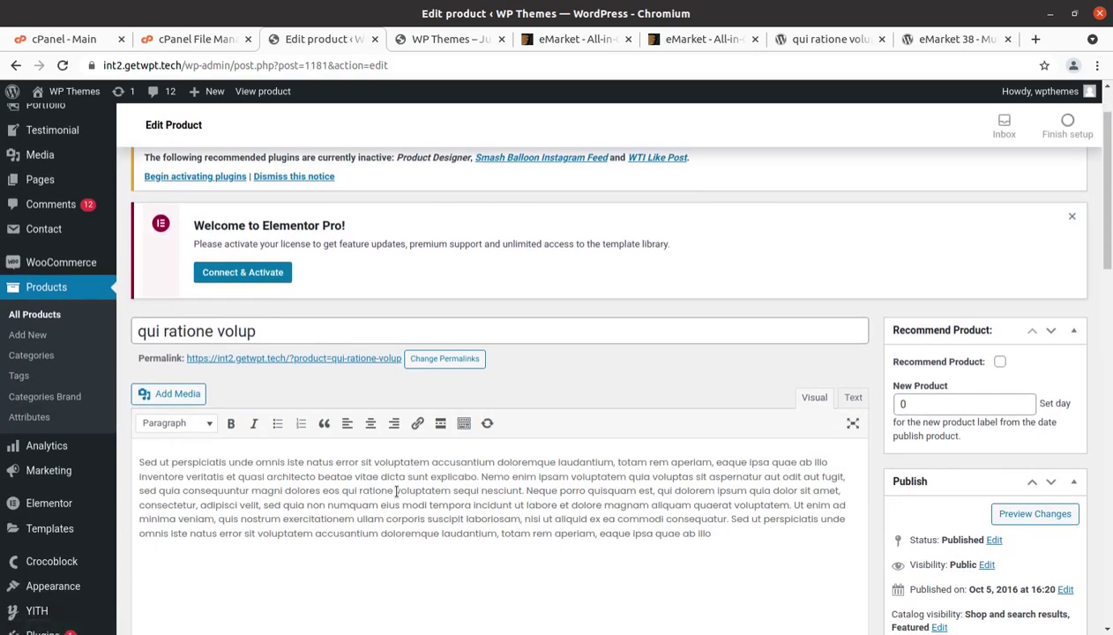
pyautogui.scroll(-4, 338, 461)
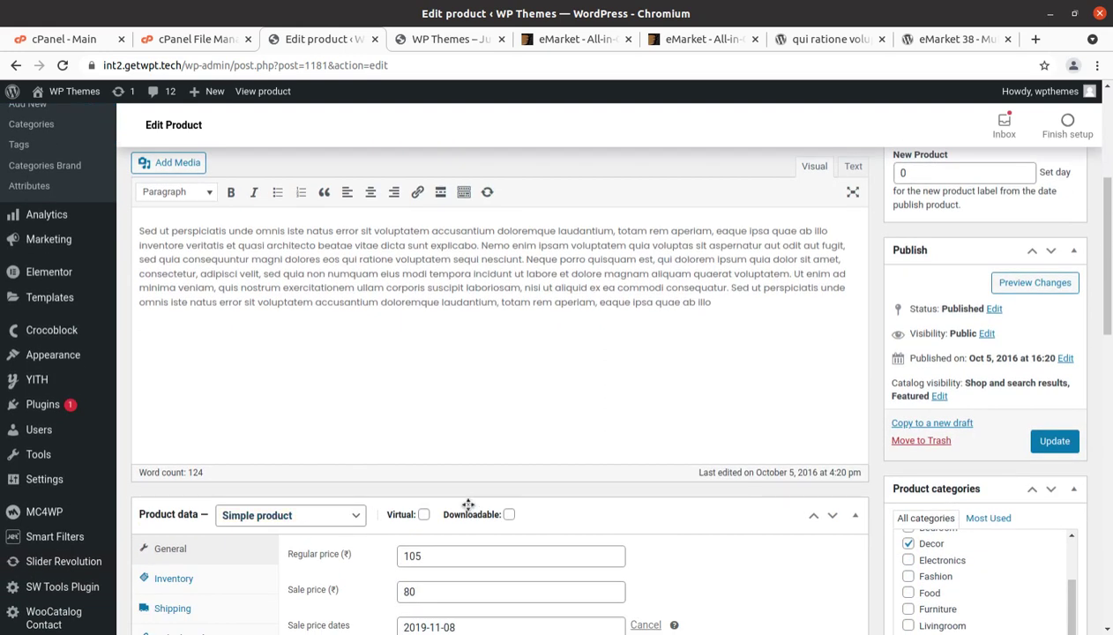
pyautogui.scroll(-2, 347, 523)
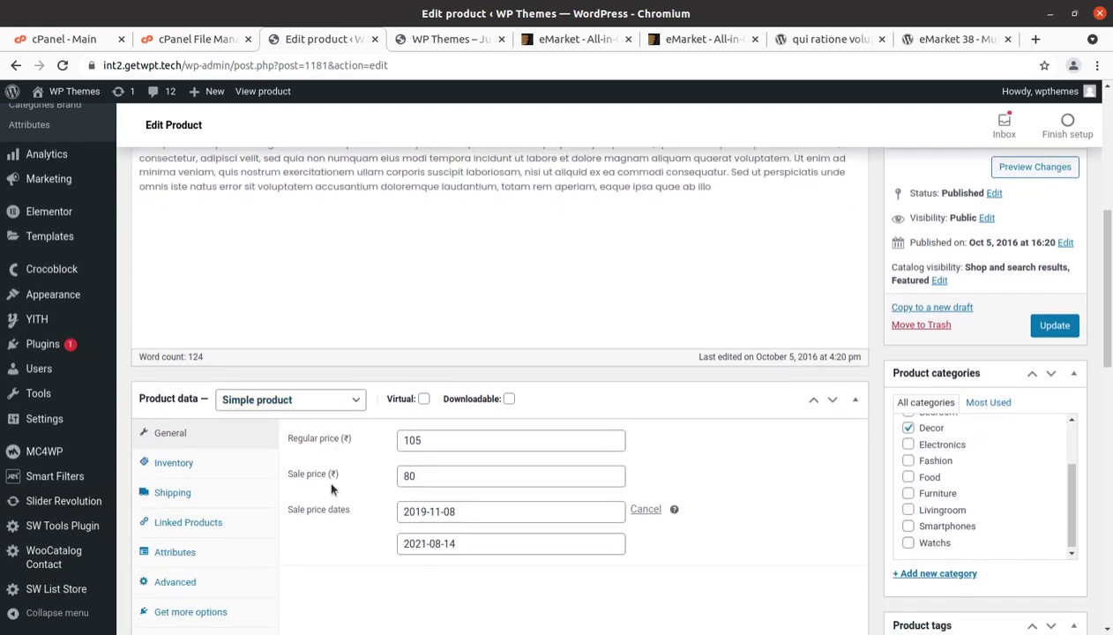
pyautogui.scroll(-2, 194, 534)
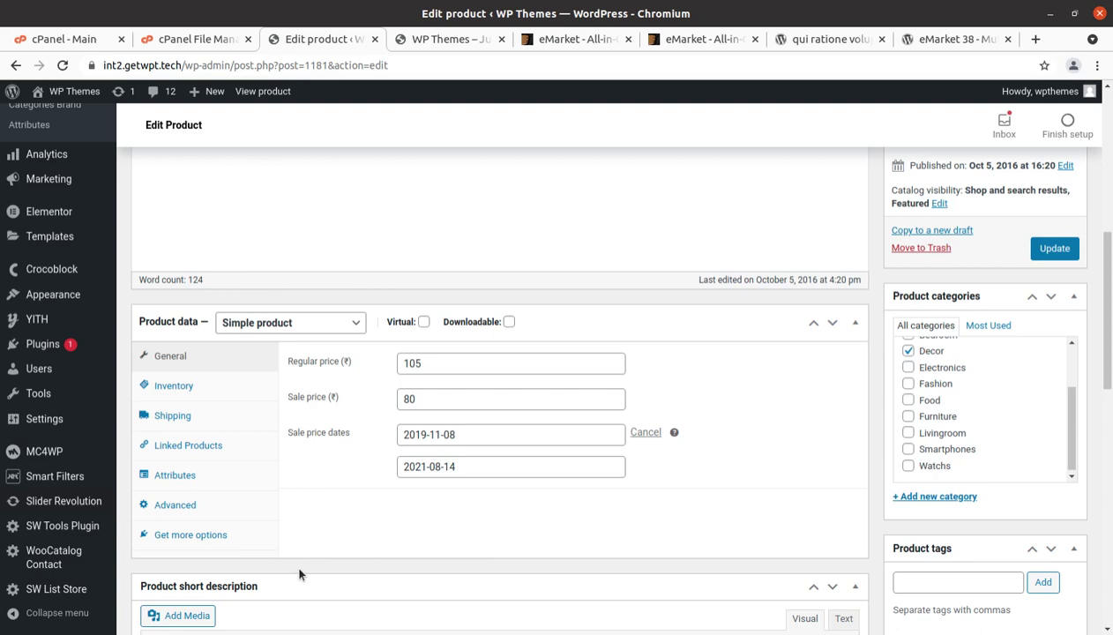
pyautogui.scroll(10, 299, 574)
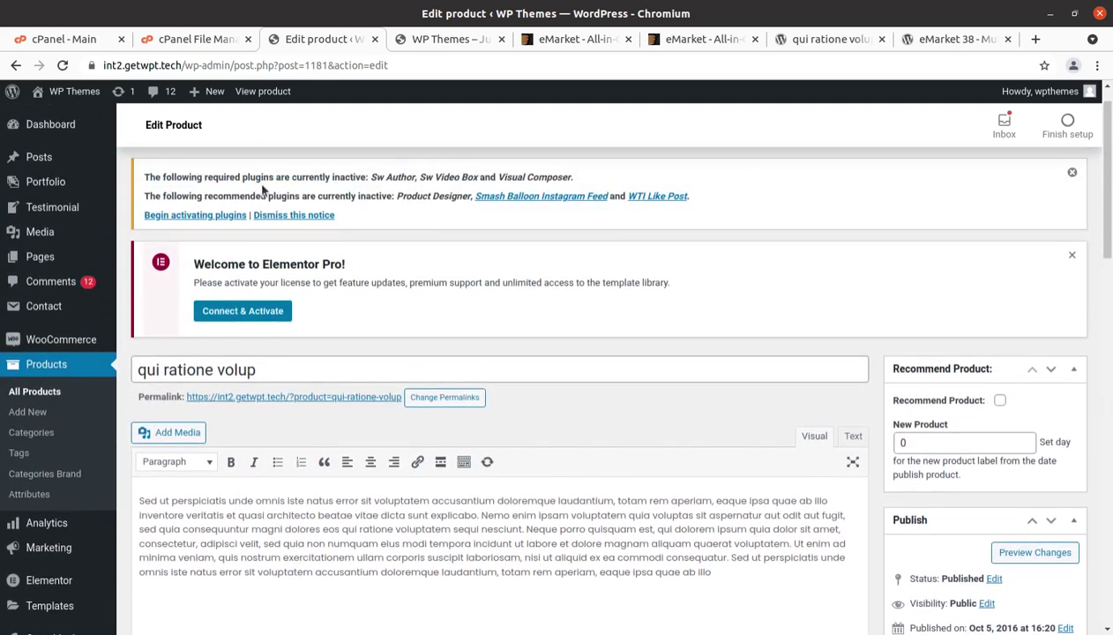
pyautogui.click(60, 117)
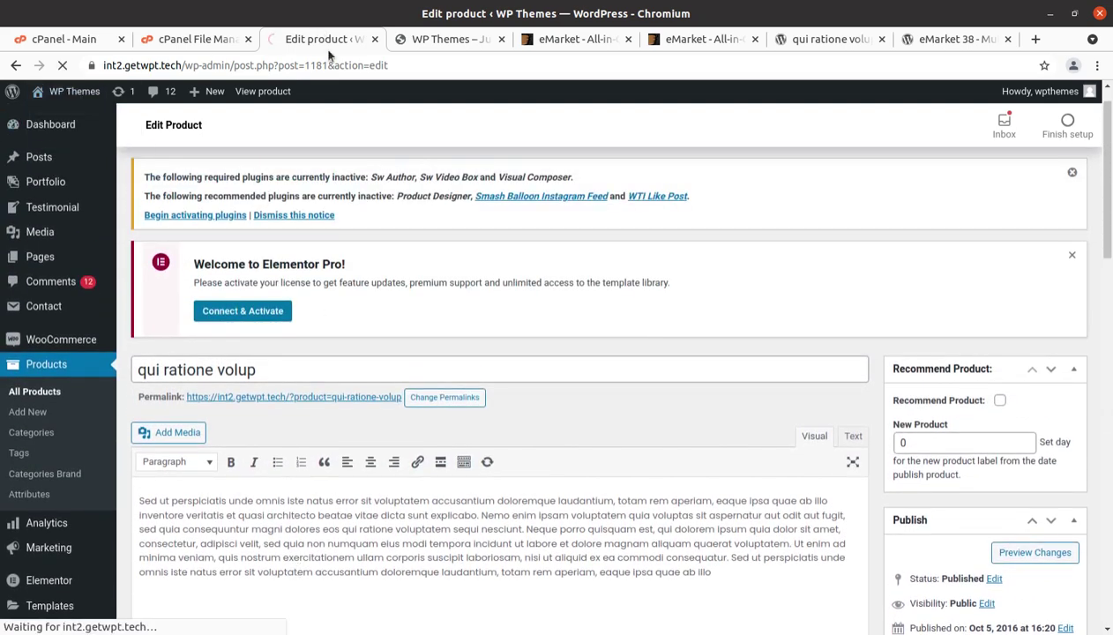